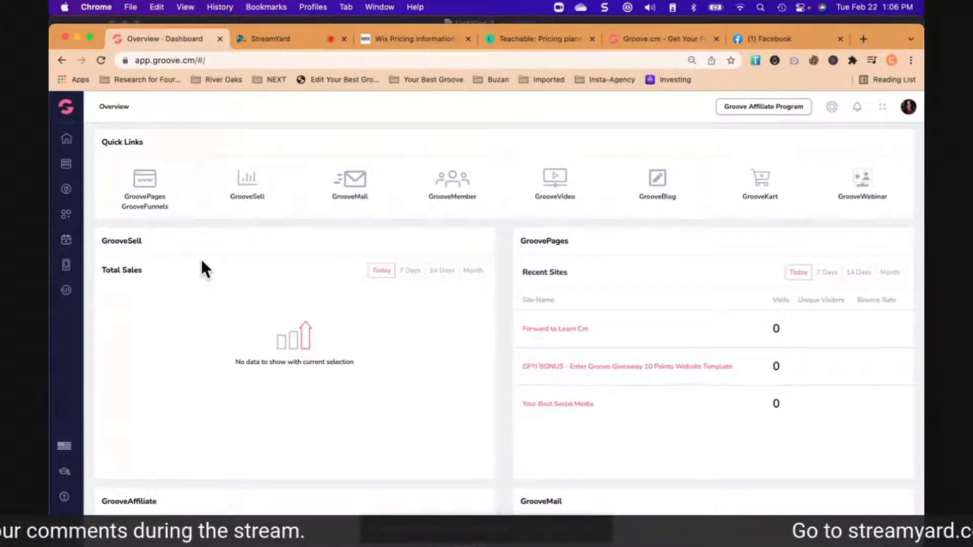
- Check the viewer comments of the live broadcast in StreamYard and return to the Groove dashboard
left_click(780, 38)
left_click(287, 40)
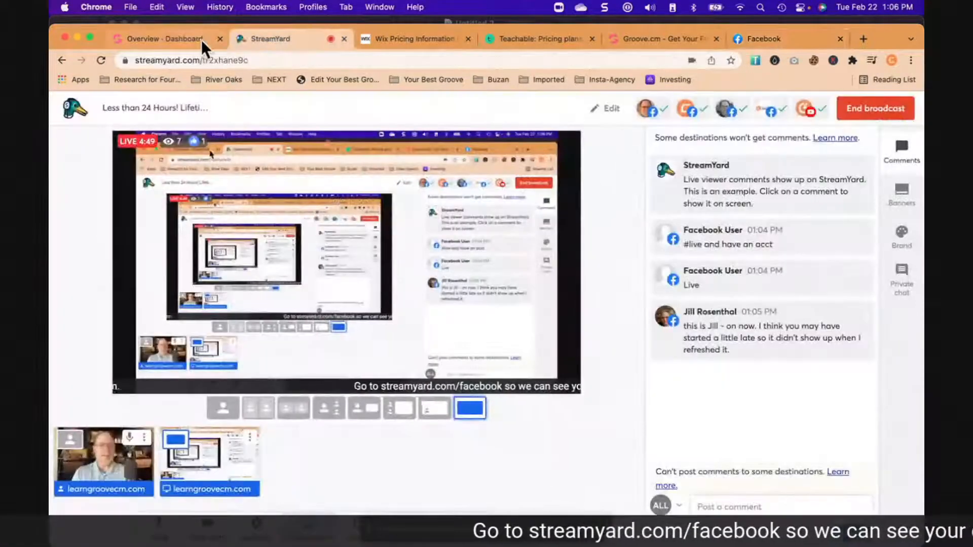
left_click(176, 38)
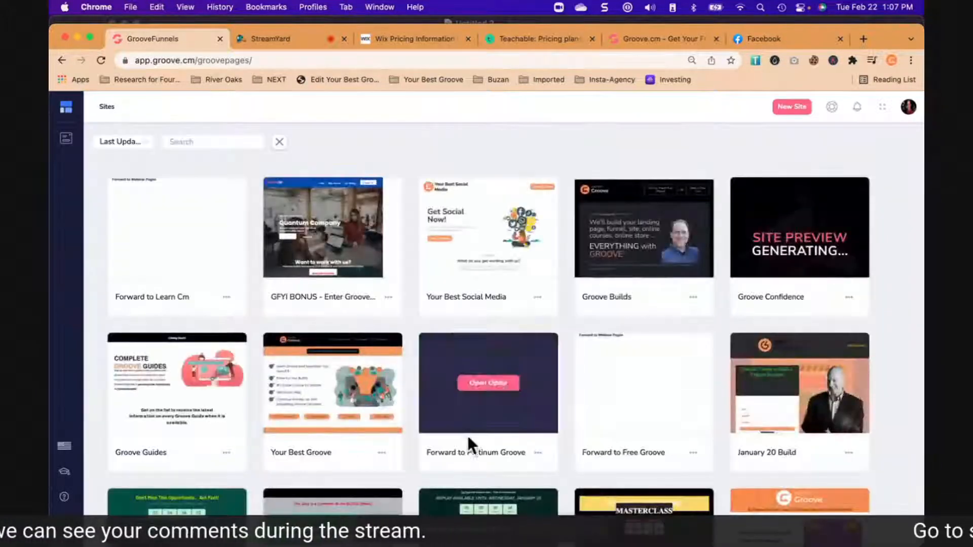
- Look through the existing sites in the GroovePages site list
scroll(477, 438, "down", 2)
scroll(484, 434, "down", 10)
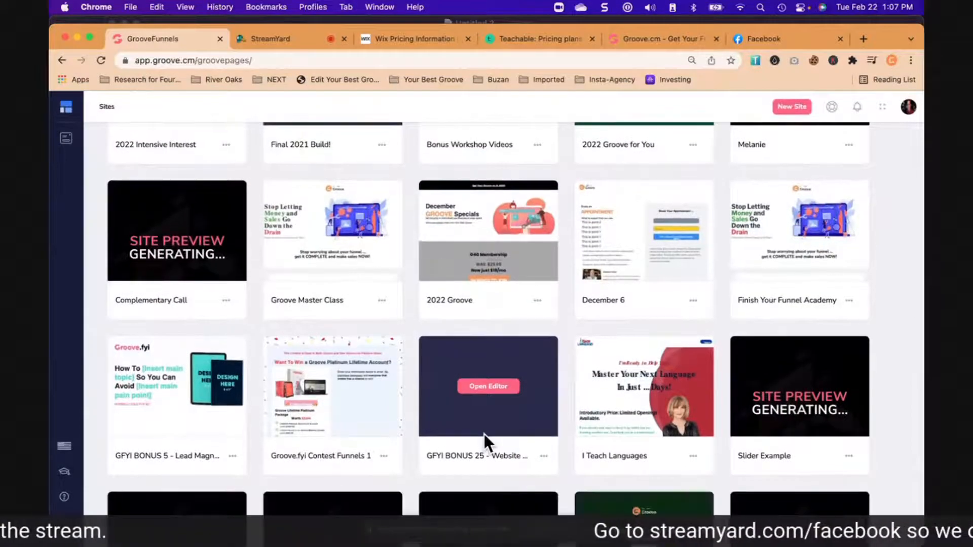
scroll(484, 434, "down", 7)
scroll(485, 434, "down", 10)
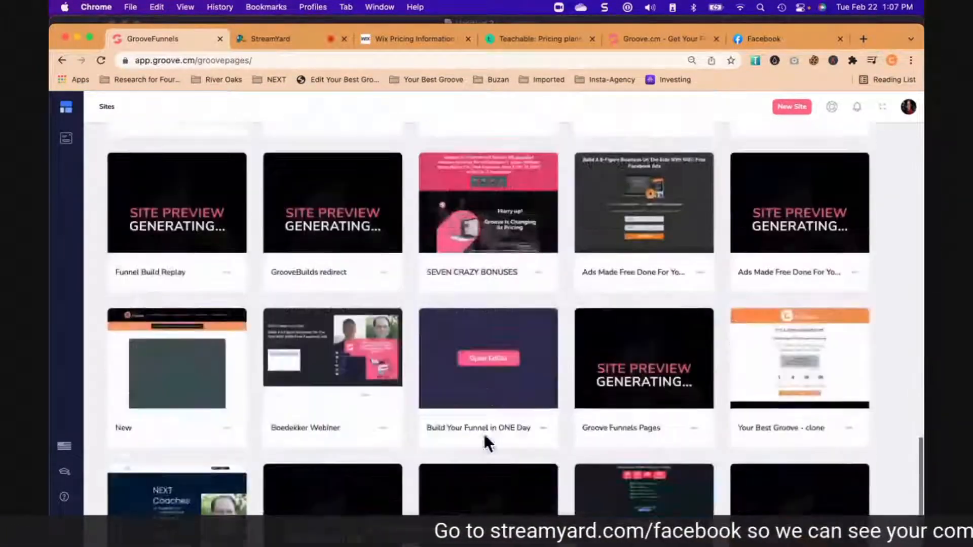
scroll(485, 434, "down", 5)
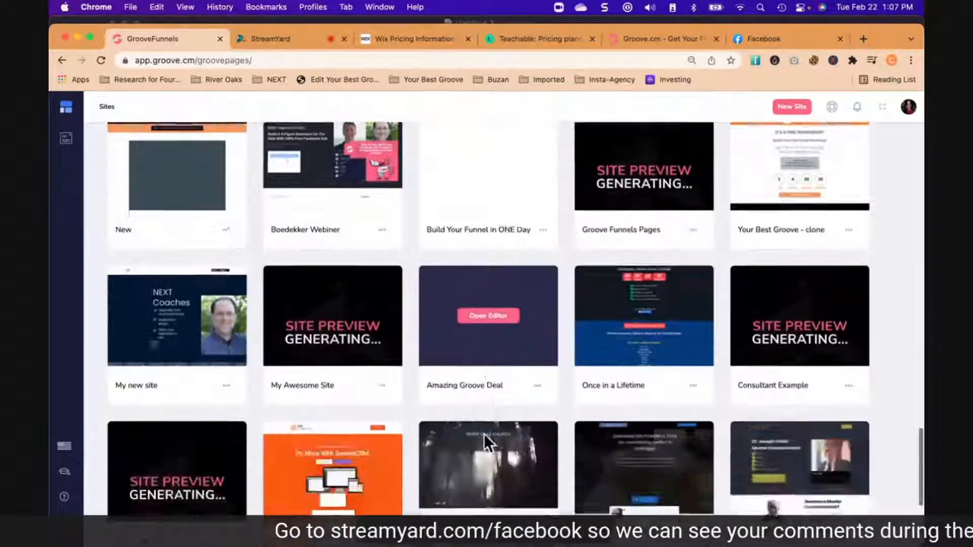
scroll(485, 434, "up", 20)
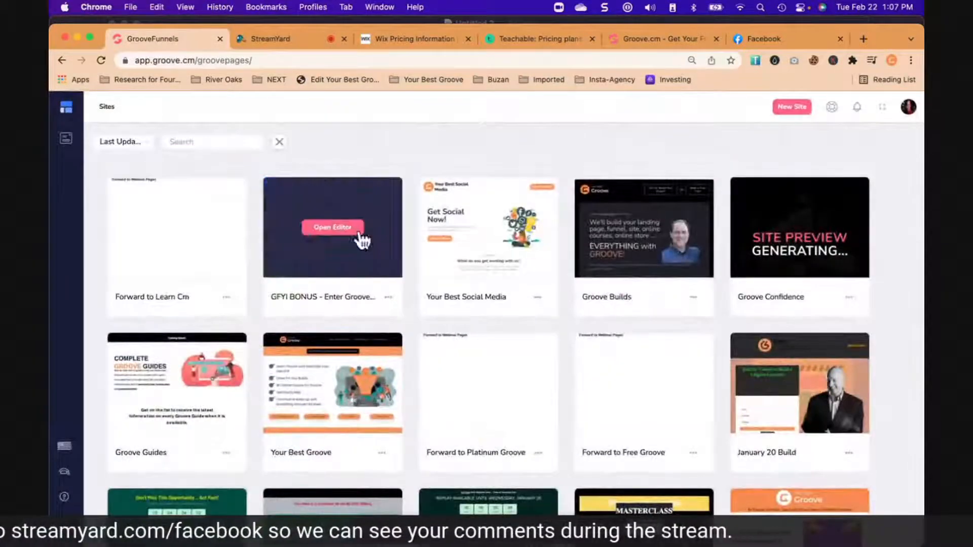
- Start a new site and browse the Complete Sites, Funnels, Webinars and My Templates categories, returning to Single Pages
left_click(792, 107)
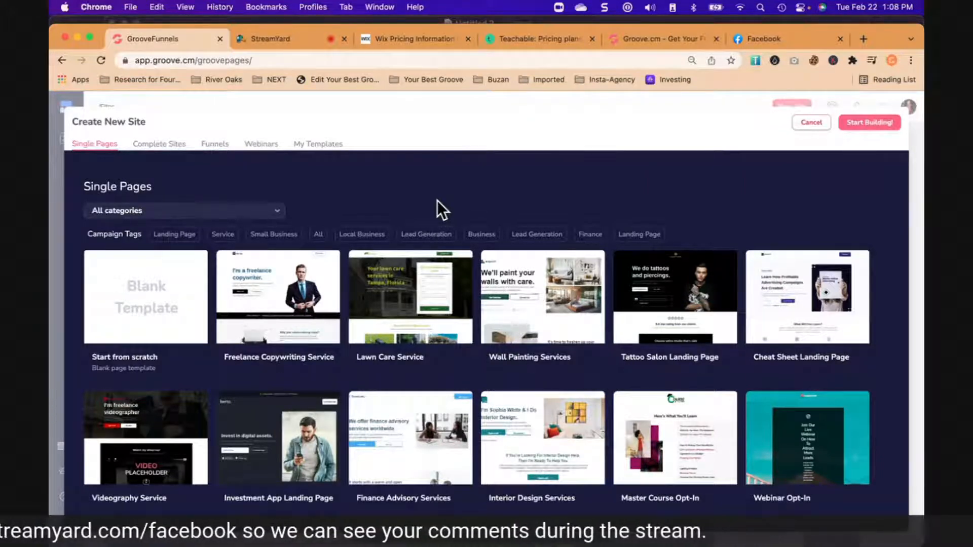
mouse_move(282, 299)
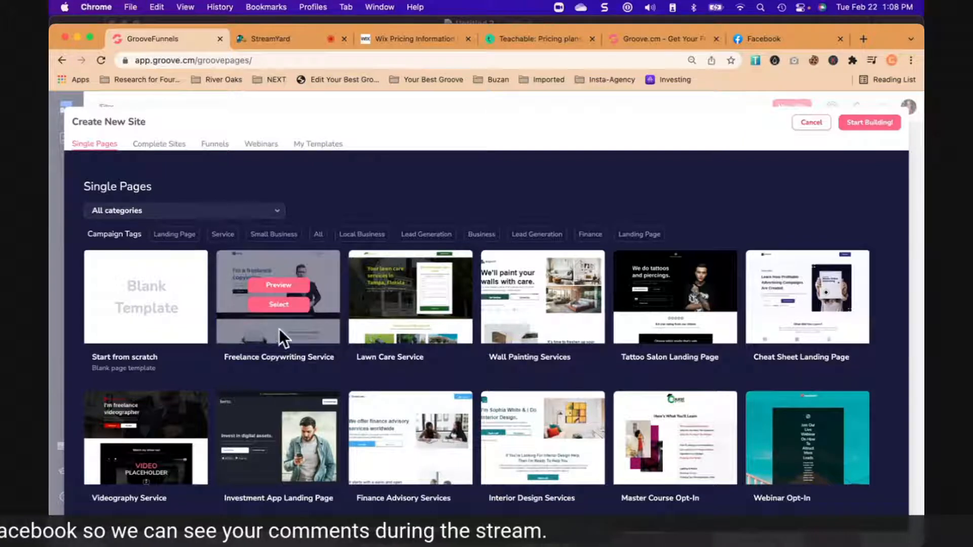
left_click(159, 147)
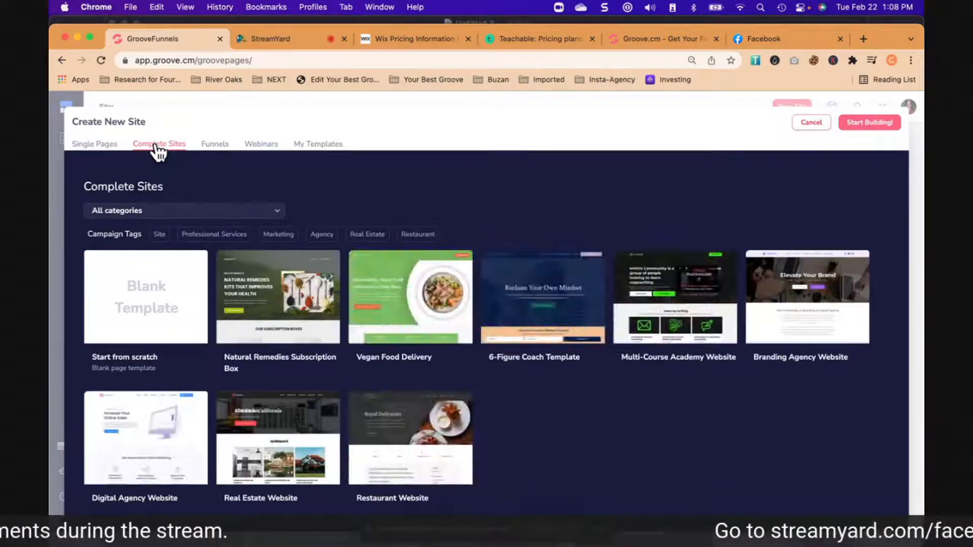
mouse_move(444, 309)
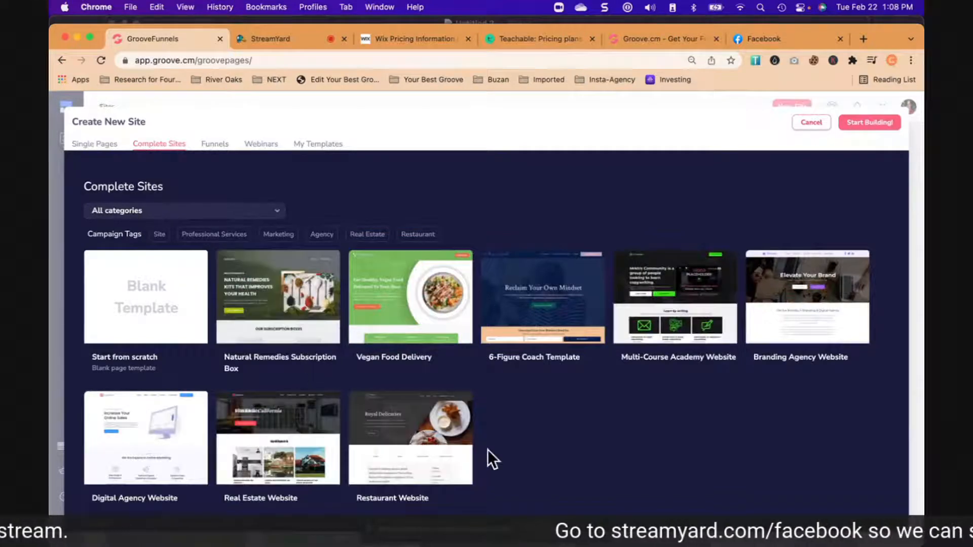
mouse_move(427, 445)
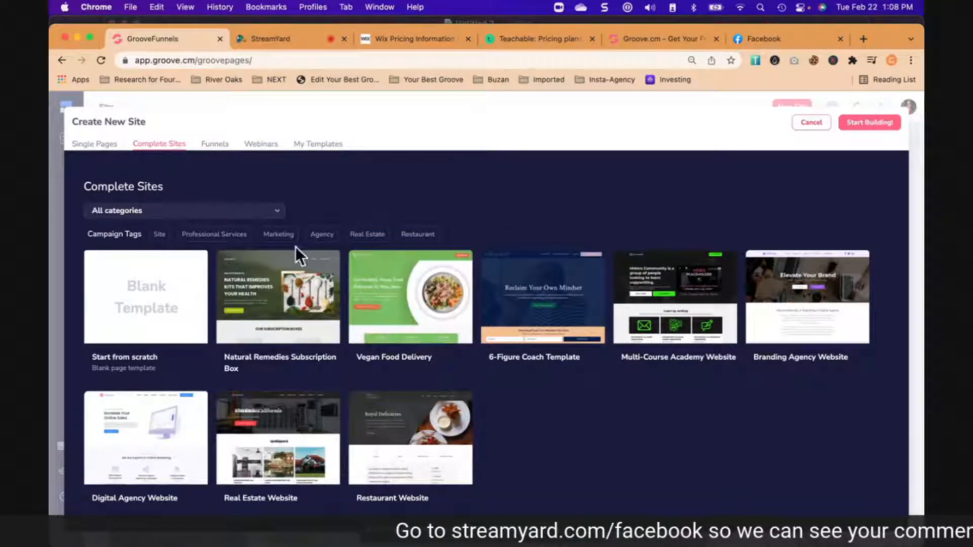
left_click(213, 146)
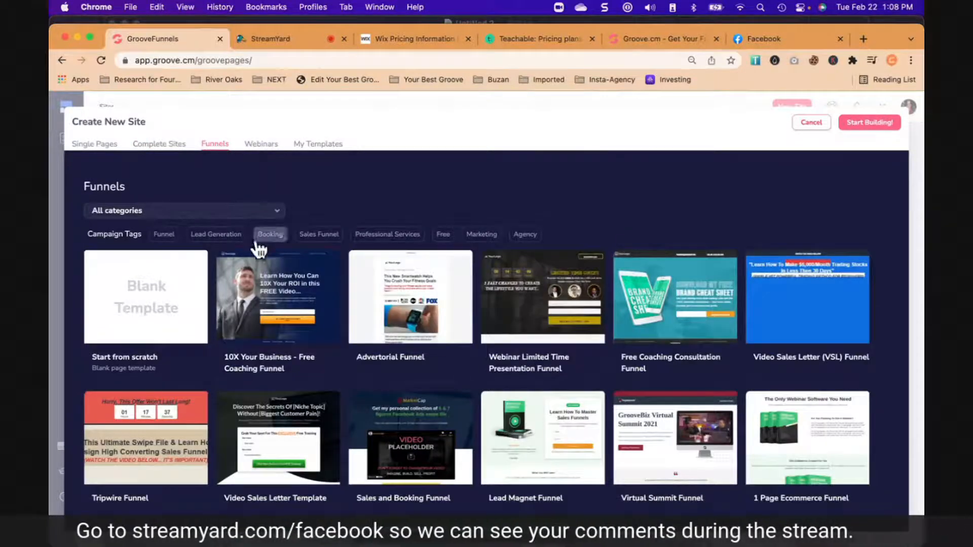
left_click(263, 146)
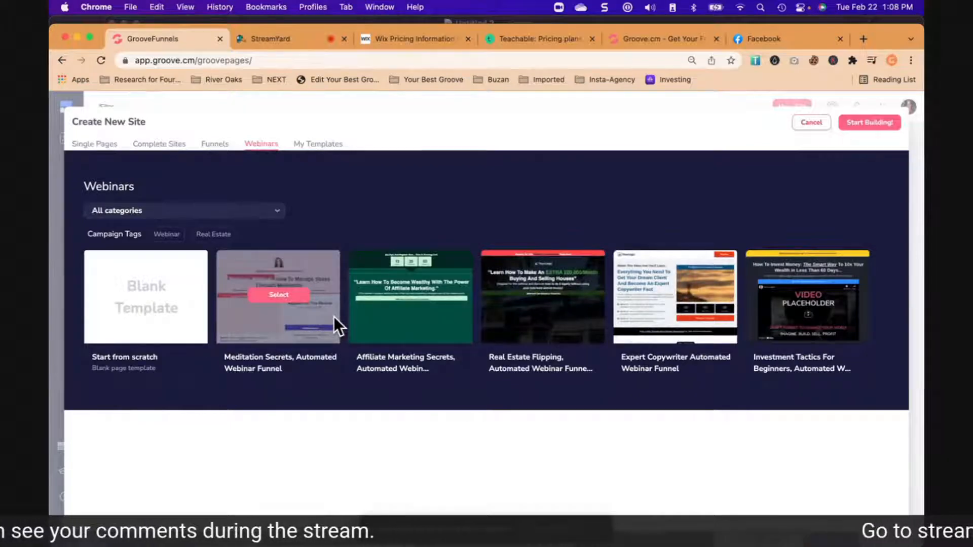
left_click(310, 148)
left_click(101, 146)
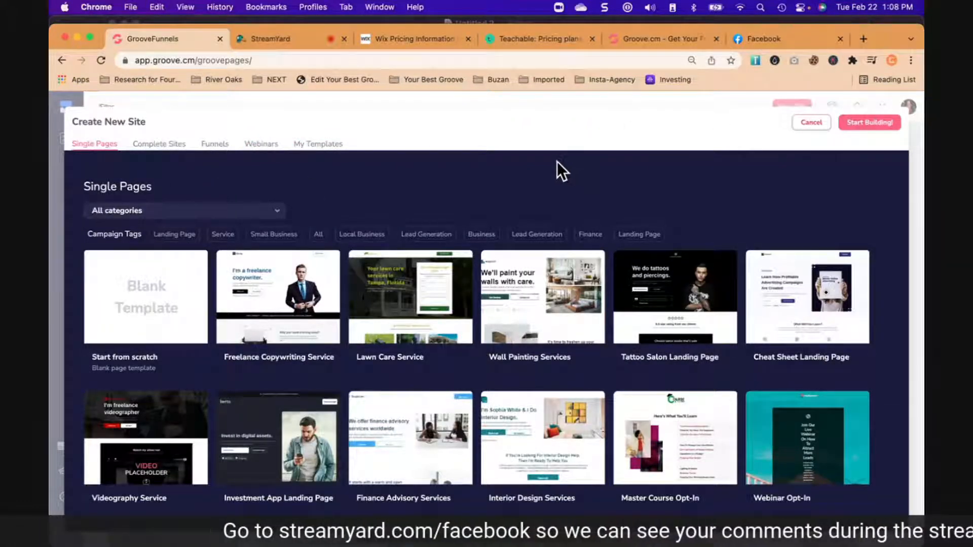
- Preview the Cheat Sheet Landing Page template from the single-page templates, look over its page and close the preview
scroll(525, 160, "down", 3)
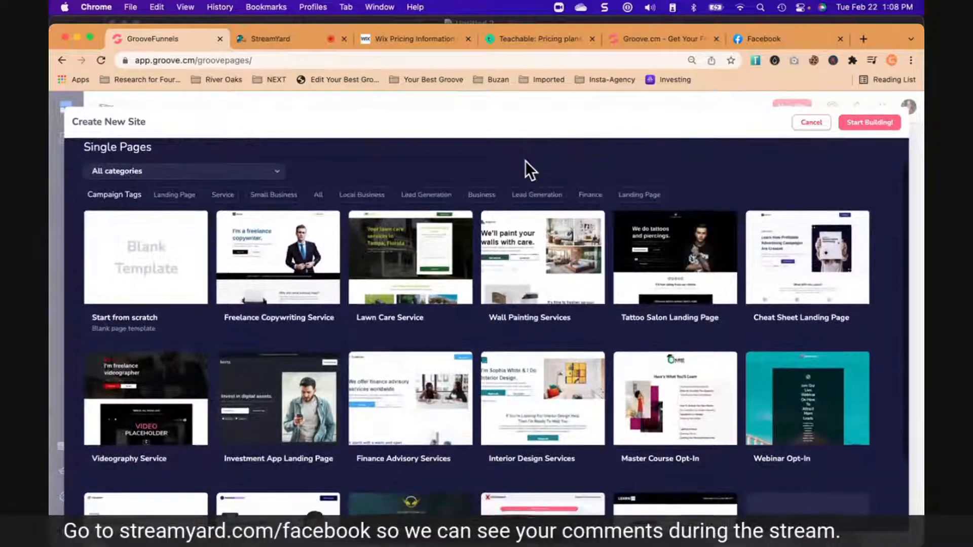
scroll(525, 160, "up", 1)
scroll(526, 160, "up", 1)
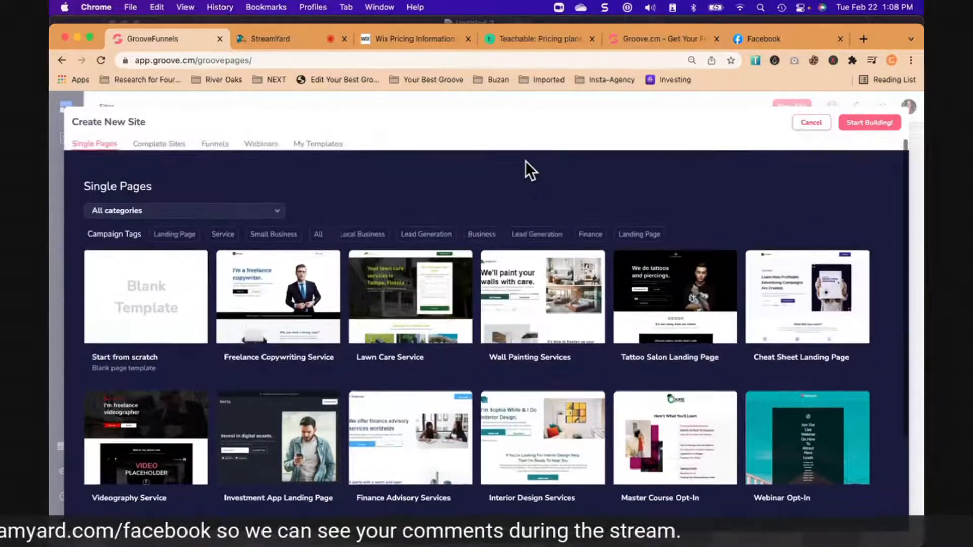
mouse_move(783, 333)
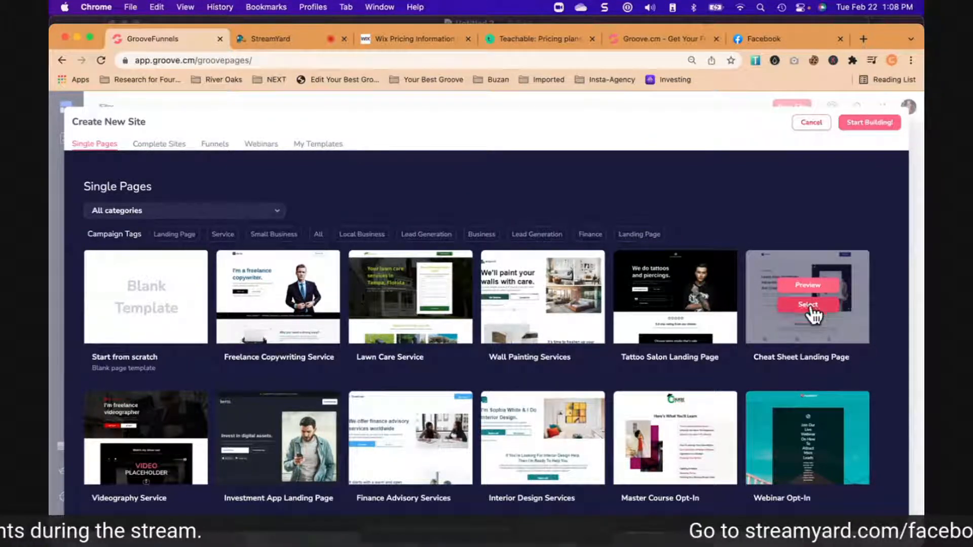
left_click(808, 286)
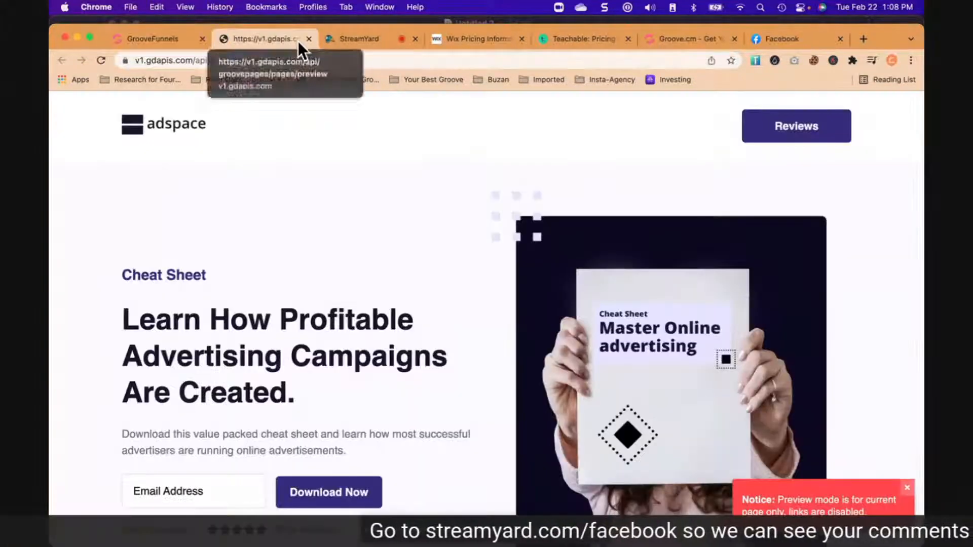
scroll(345, 263, "down", 5)
scroll(345, 263, "up", 5)
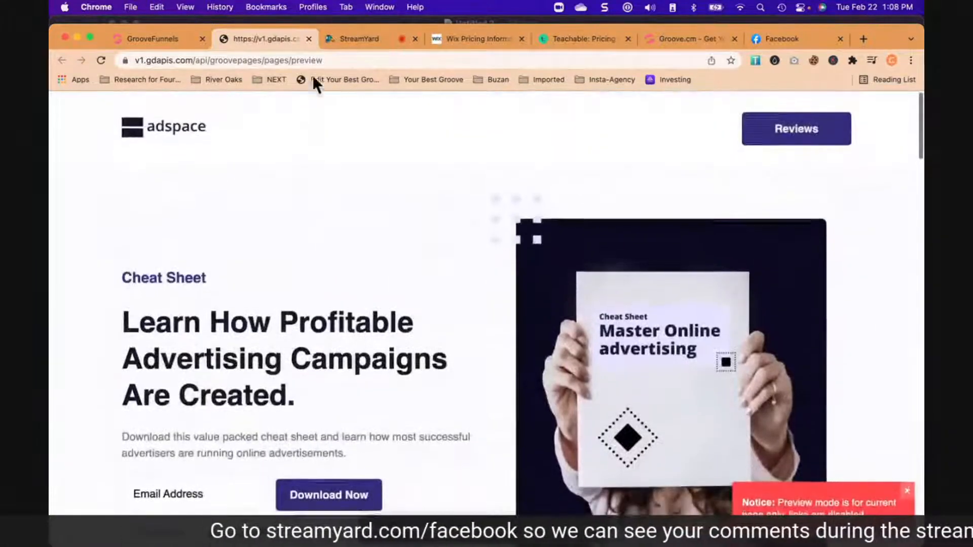
left_click(309, 39)
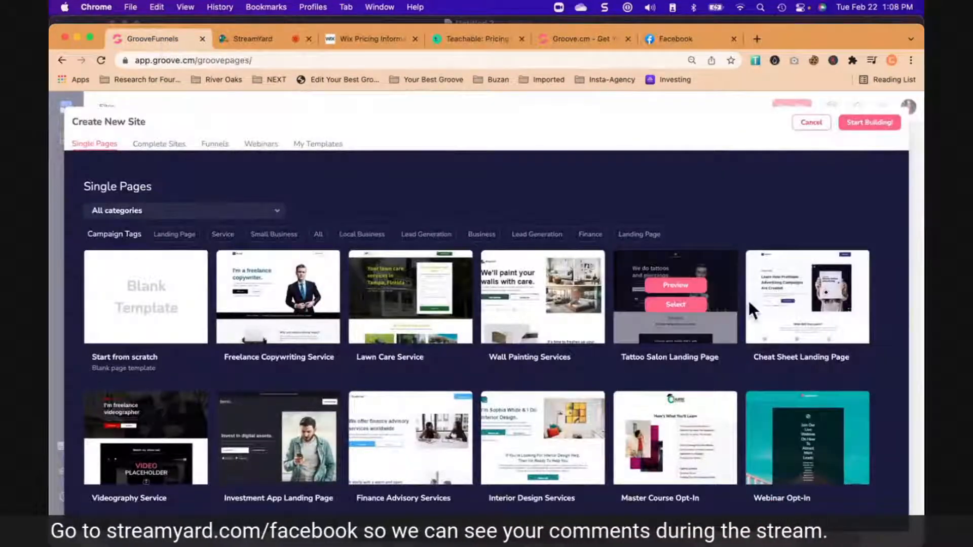
- Create a site named "Groove Cheat Sheet" from the Cheat Sheet Landing Page template and review its page in the editor
left_click(812, 304)
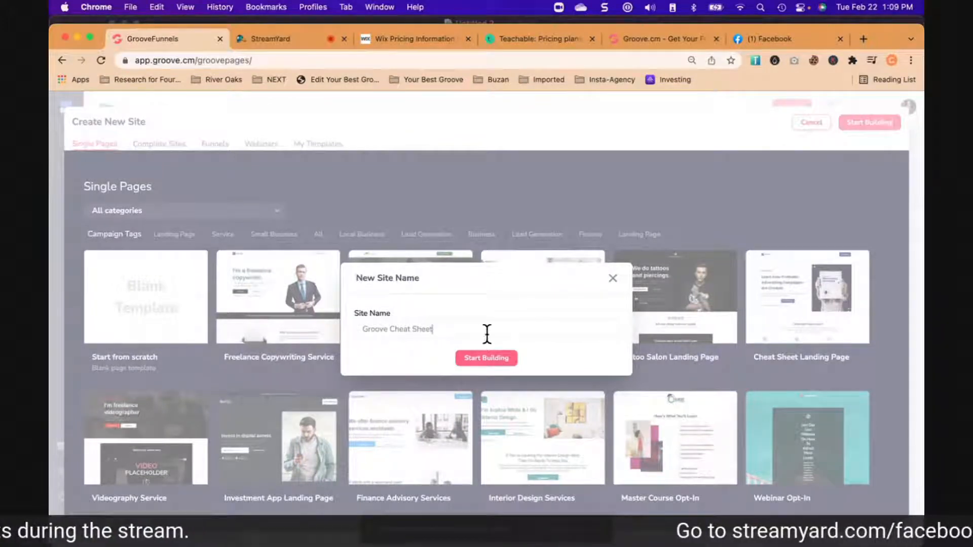
left_click(492, 359)
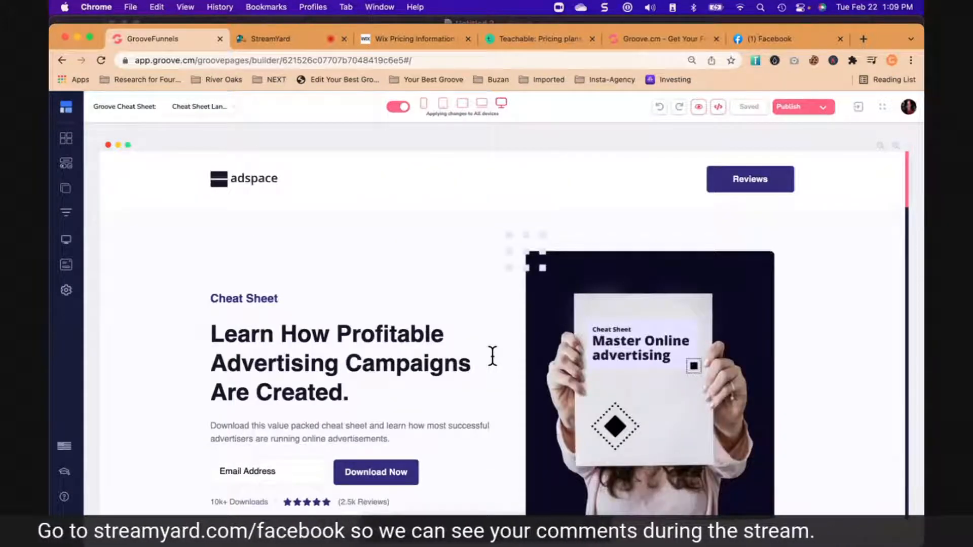
scroll(576, 394, "down", 5)
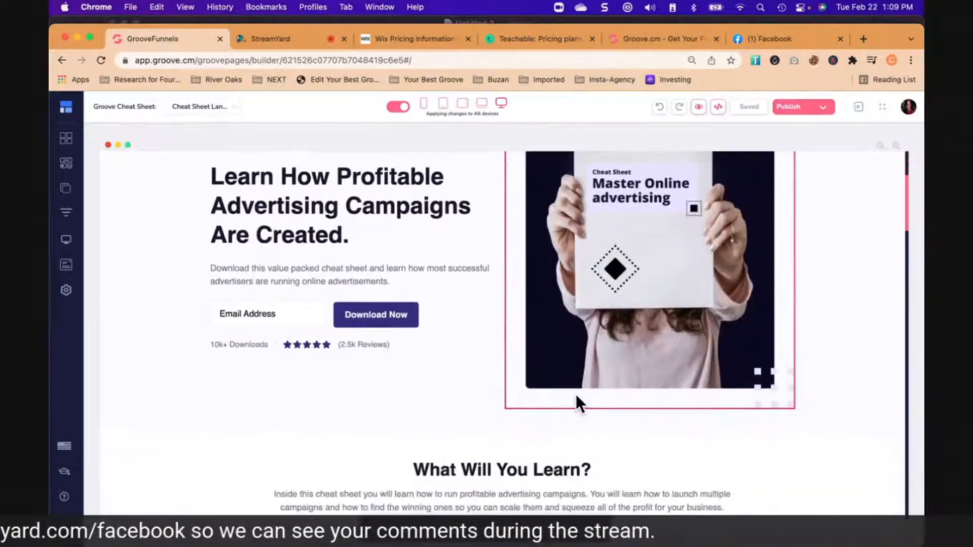
scroll(575, 394, "down", 15)
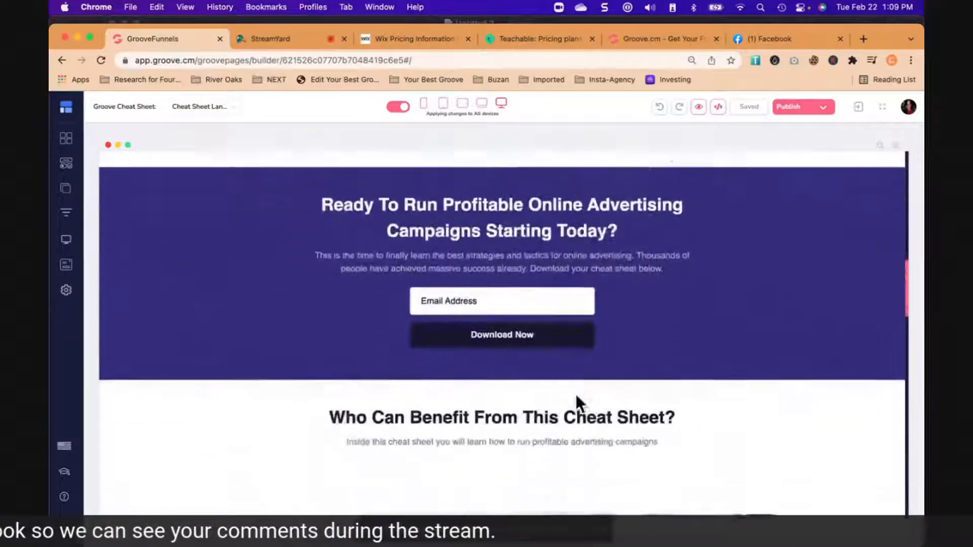
scroll(576, 394, "down", 12)
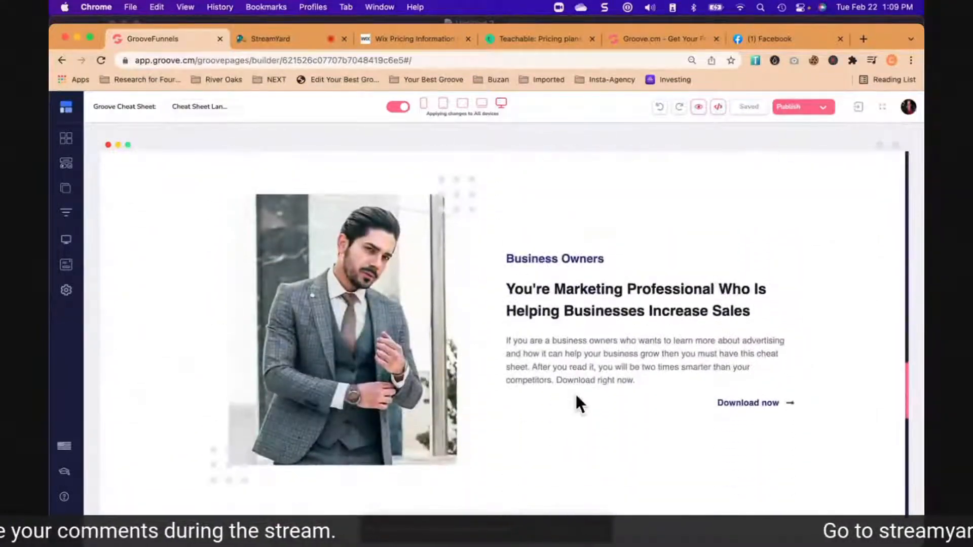
scroll(575, 394, "up", 20)
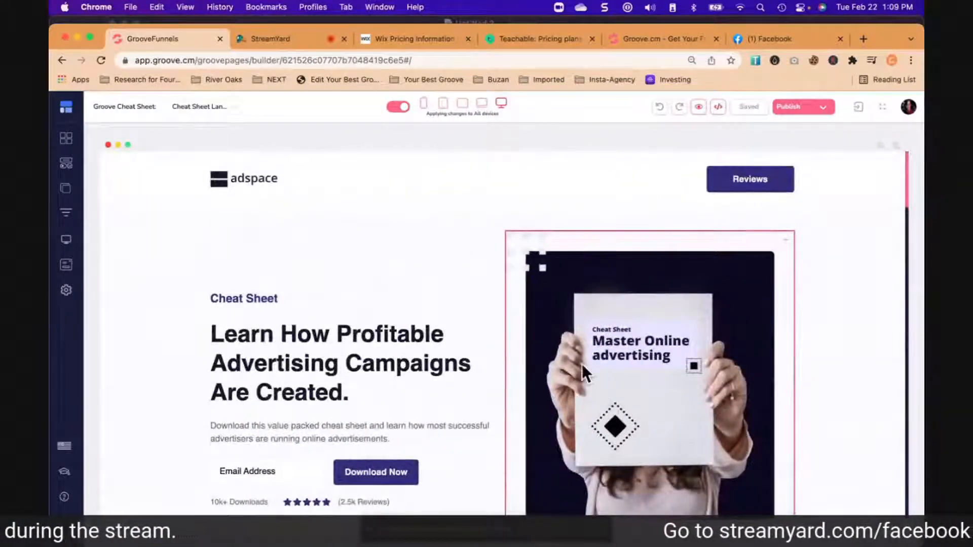
- Load yourbestgroove.com in the browser tab showing the Groove.cm site and look over its home page
left_click(657, 39)
left_click(623, 60)
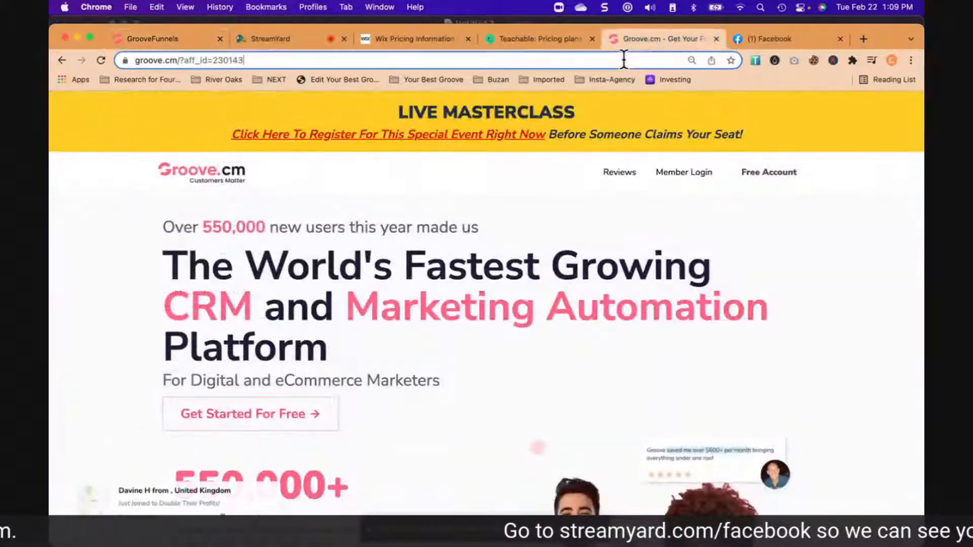
type("your")
key("Return")
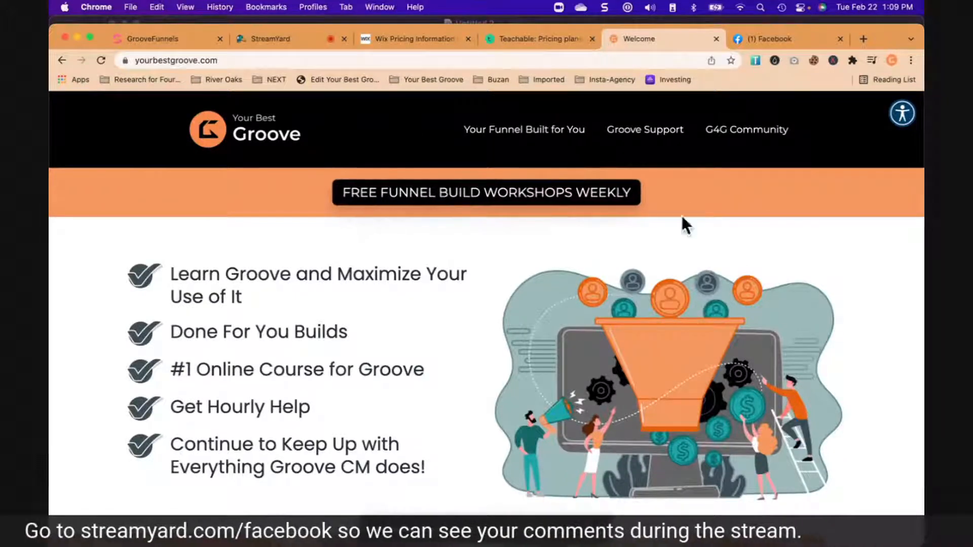
scroll(811, 203, "down", 3)
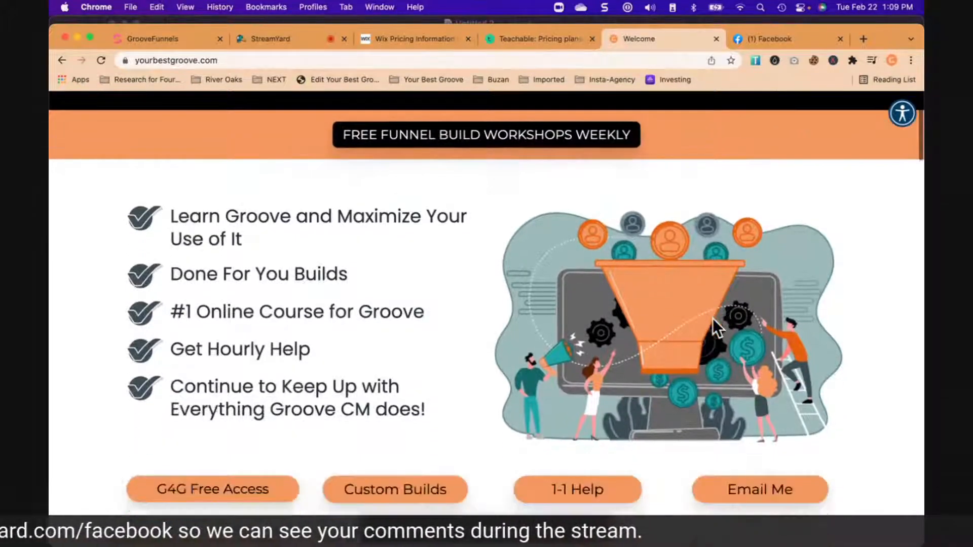
scroll(603, 256, "up", 3)
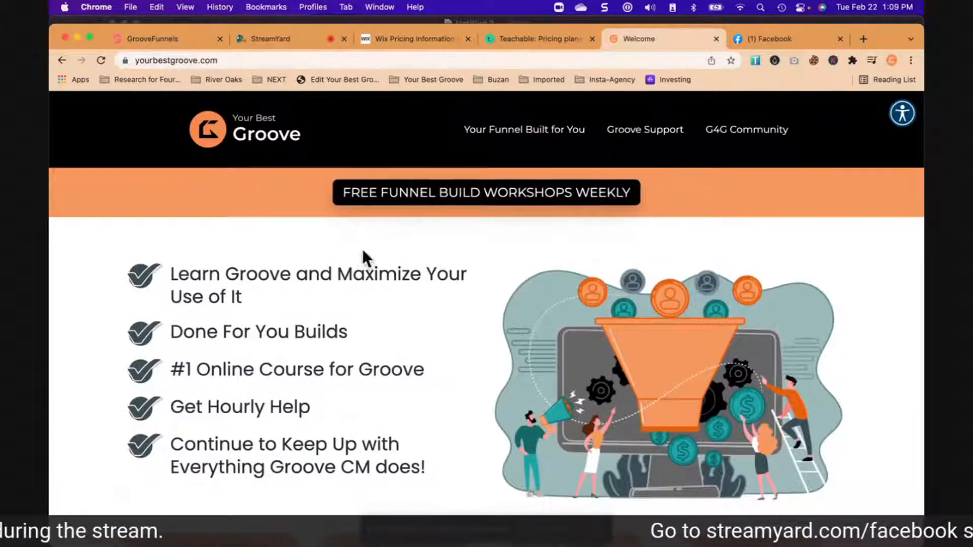
- Back in the GrooveFunnels page editor, replace the adspace header logo with the dark-lettered "Your Best Groove" logo from the image library
left_click(170, 39)
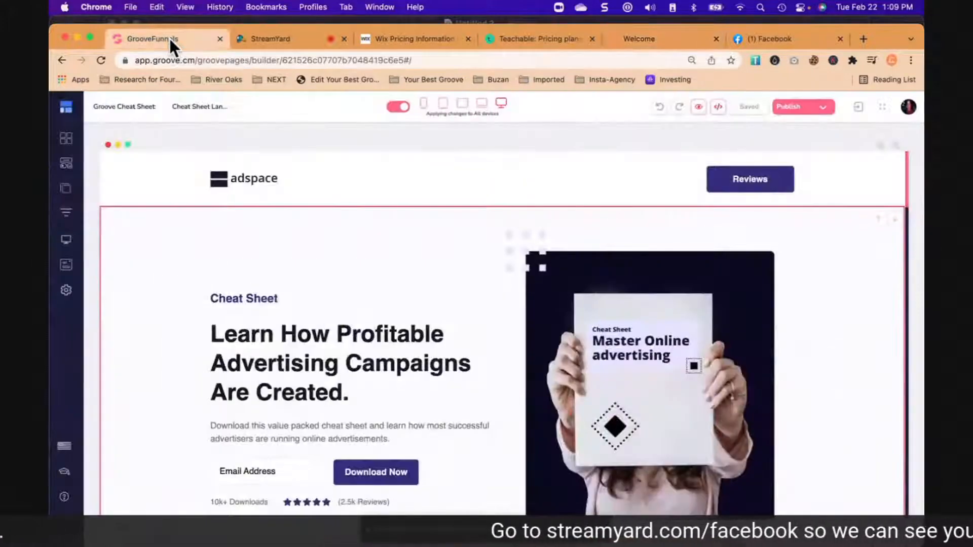
left_click(242, 180)
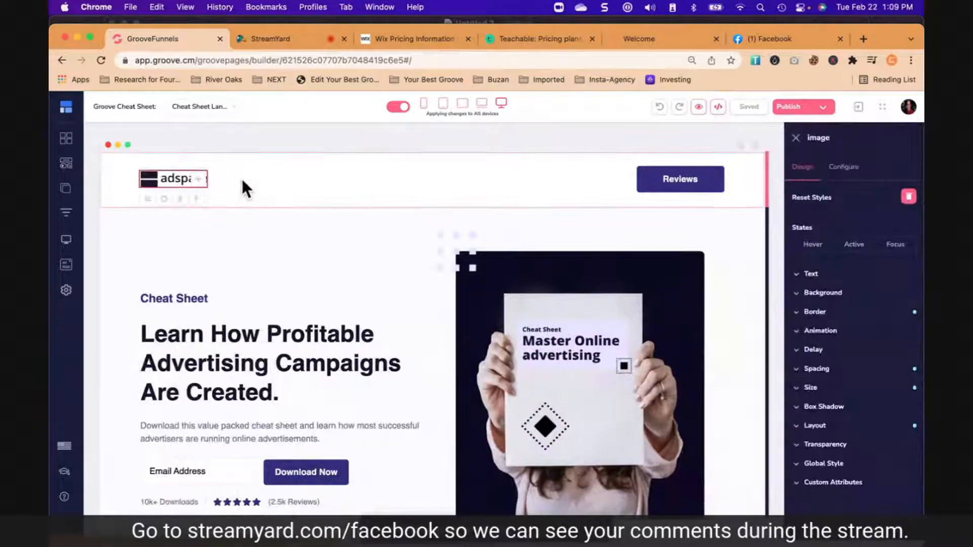
left_click(849, 176)
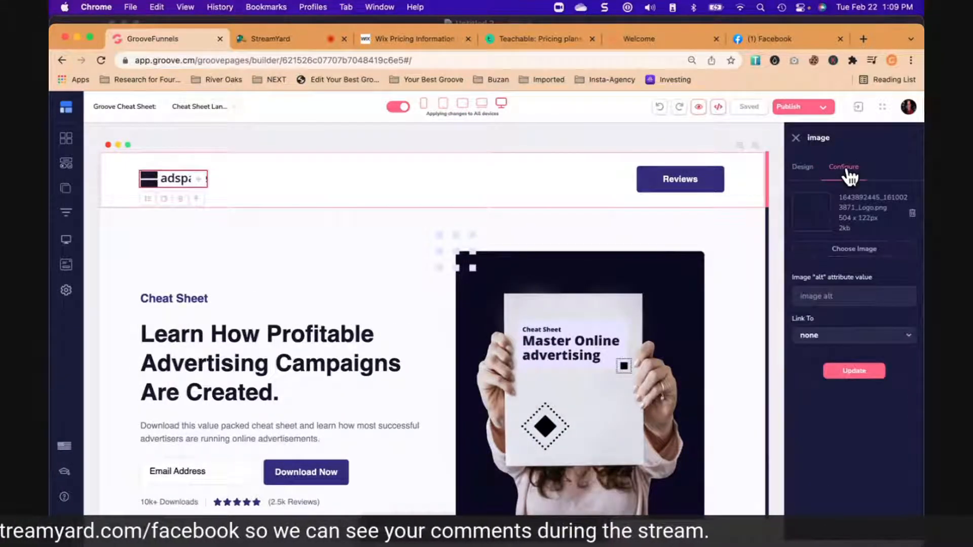
left_click(875, 253)
scroll(646, 338, "down", 3)
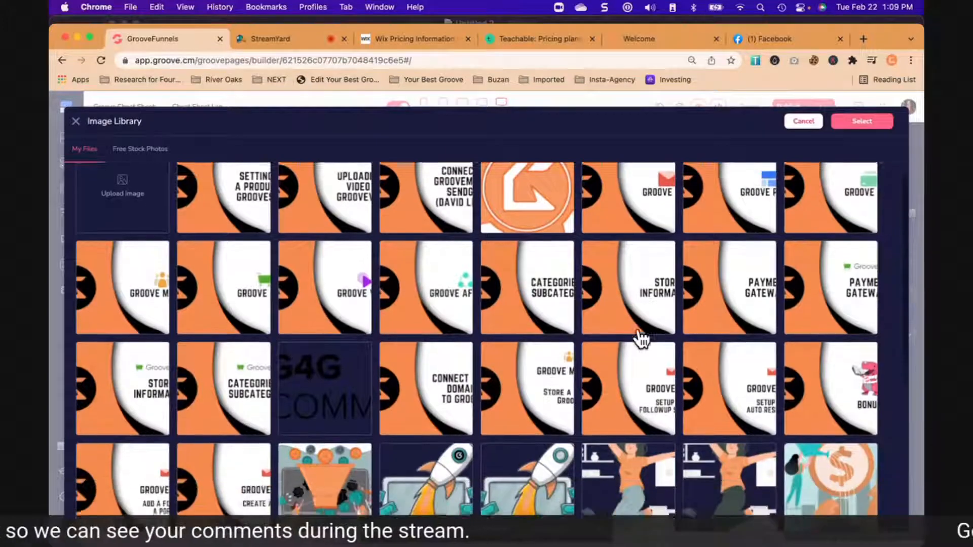
scroll(529, 347, "down", 10)
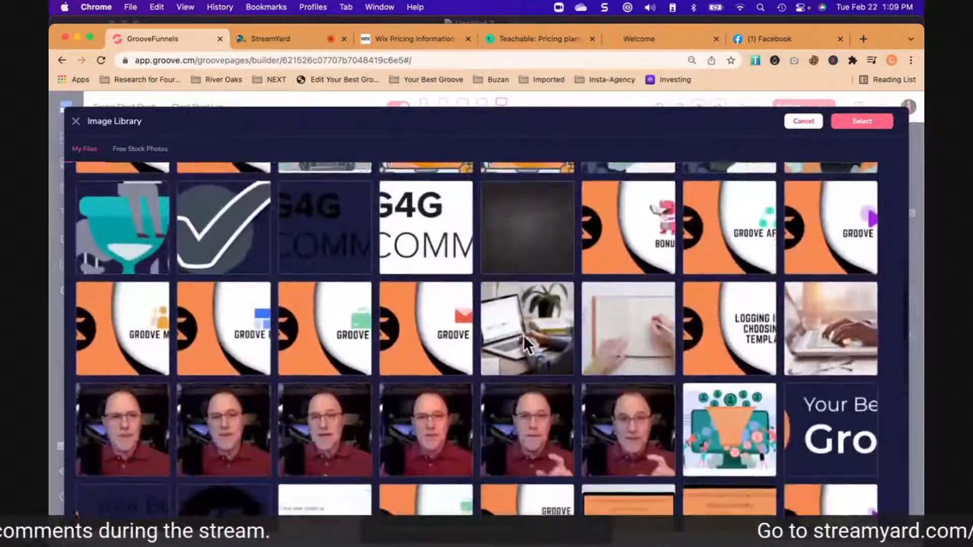
scroll(525, 339, "down", 4)
left_click(823, 278)
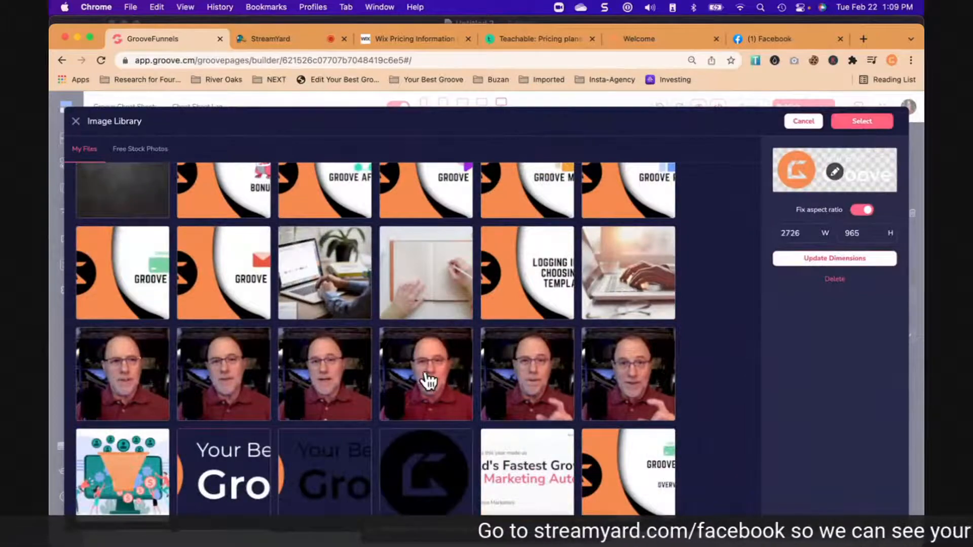
scroll(403, 425, "down", 3)
scroll(375, 416, "down", 1)
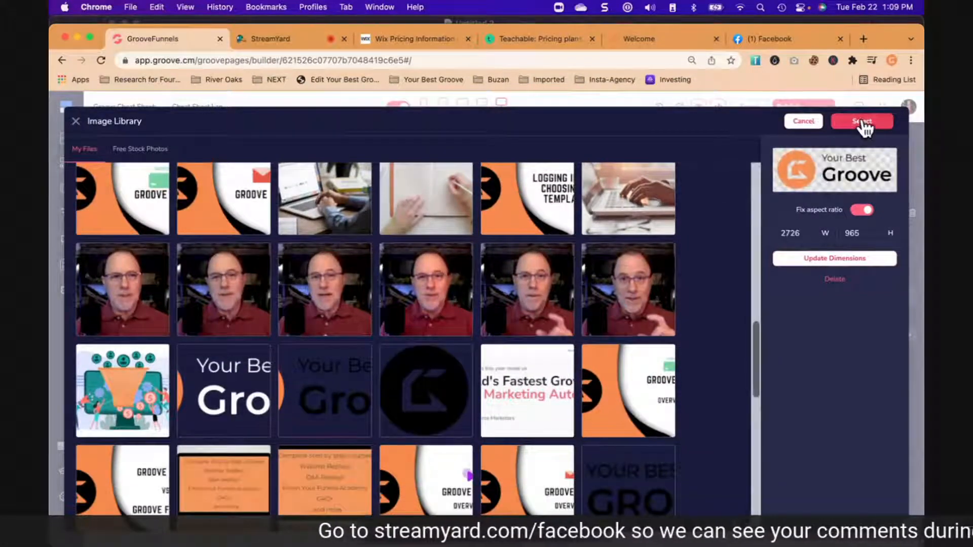
left_click(863, 120)
left_click(874, 371)
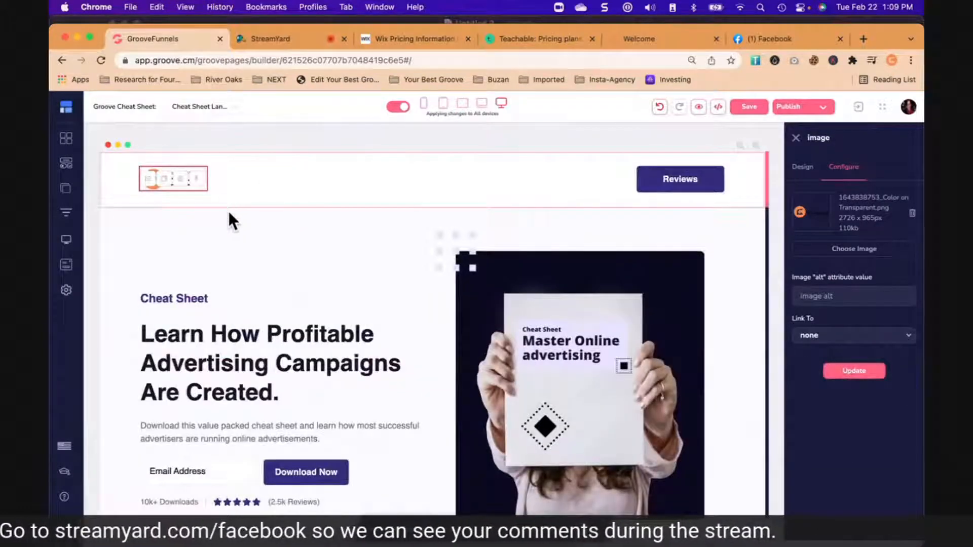
left_click(191, 196)
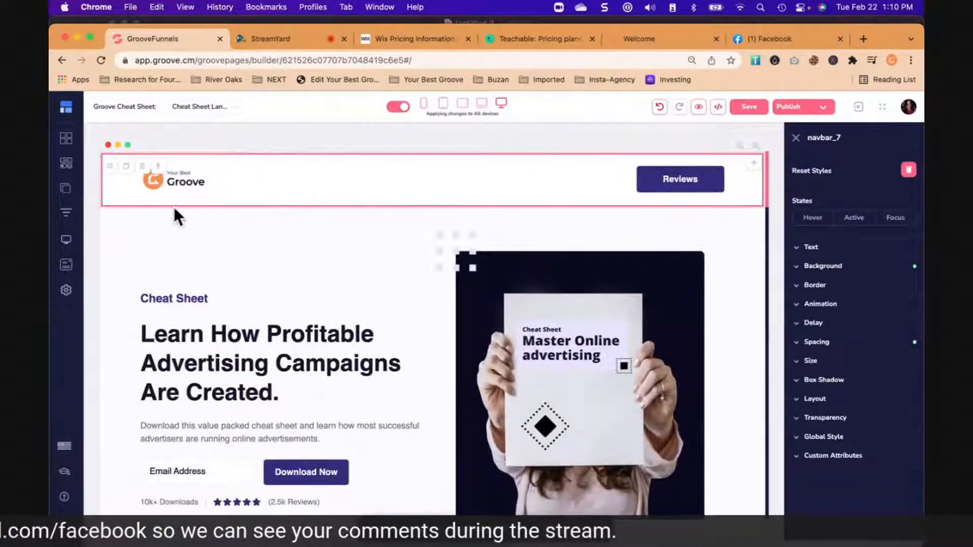
- Select the header's Reviews button, look over the rest of the page and open the button's label settings
left_click(663, 196)
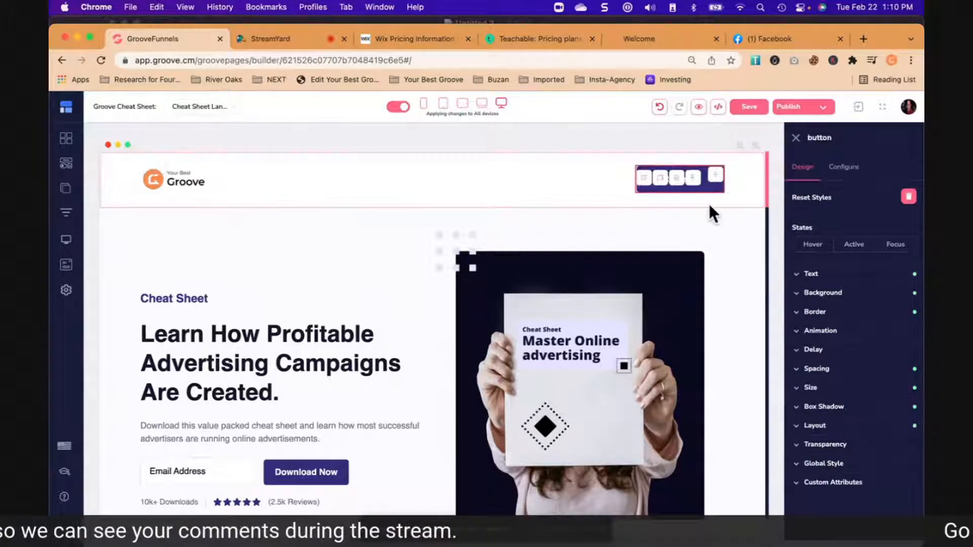
scroll(622, 327, "down", 20)
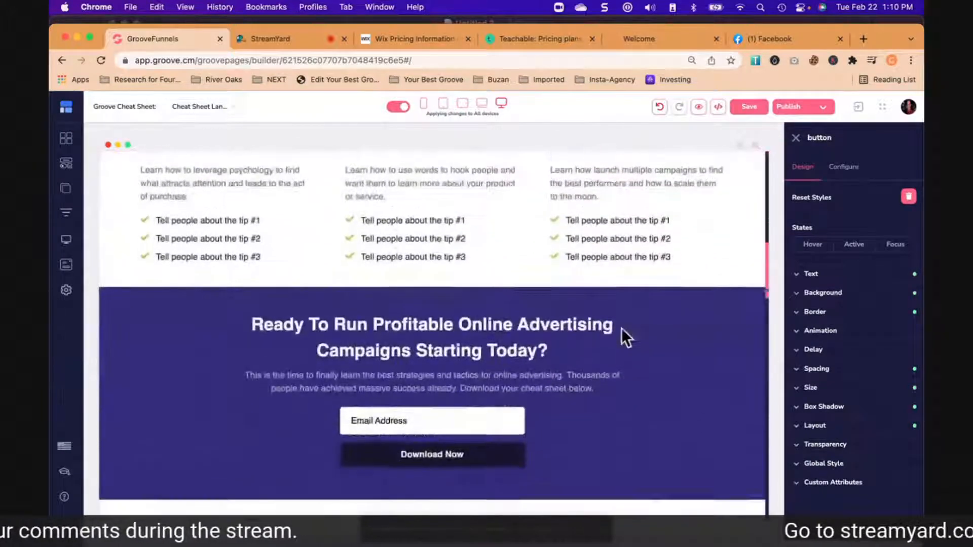
scroll(621, 327, "down", 15)
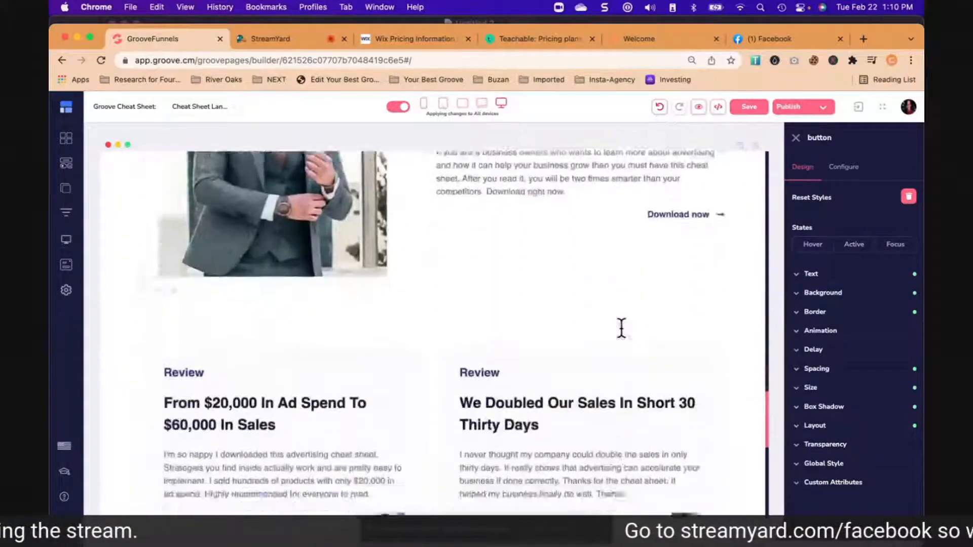
scroll(622, 329, "up", 20)
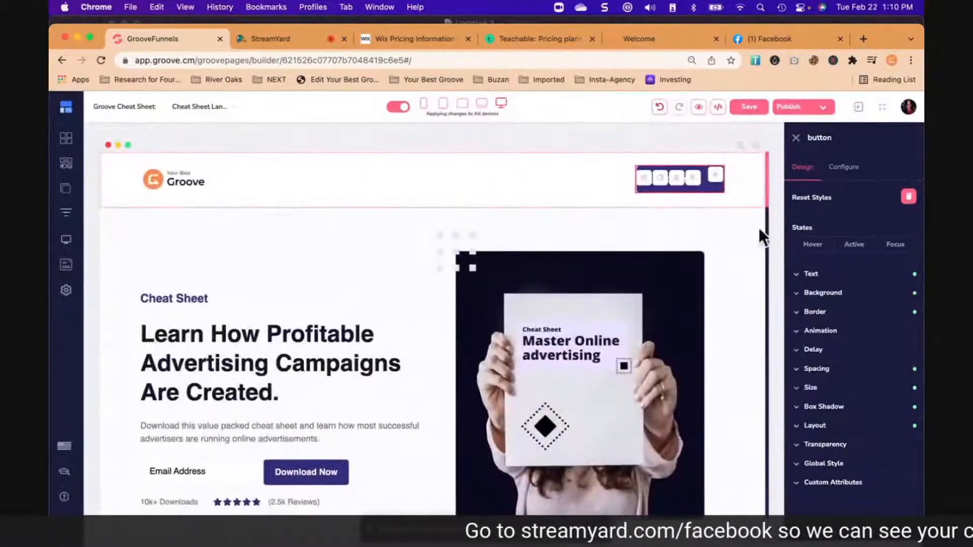
left_click(854, 174)
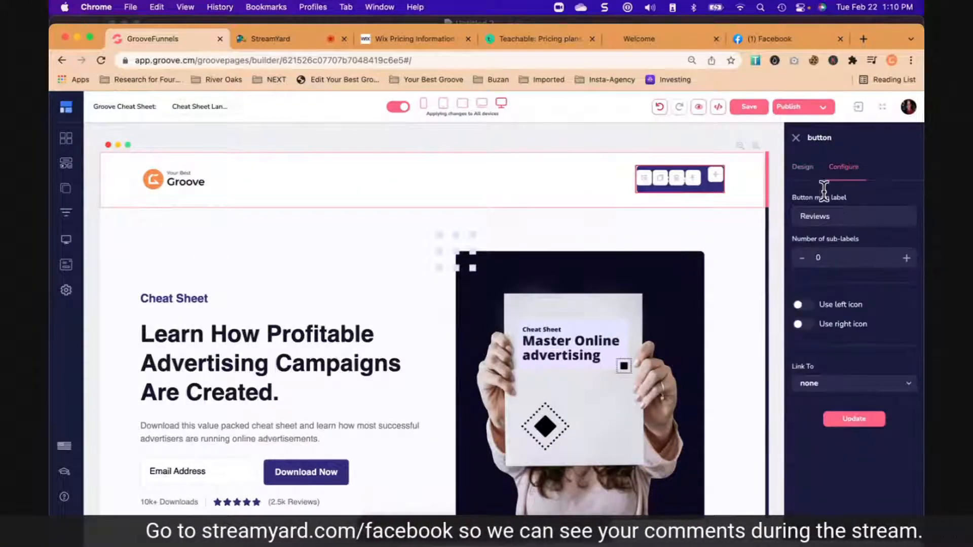
double_click(829, 216)
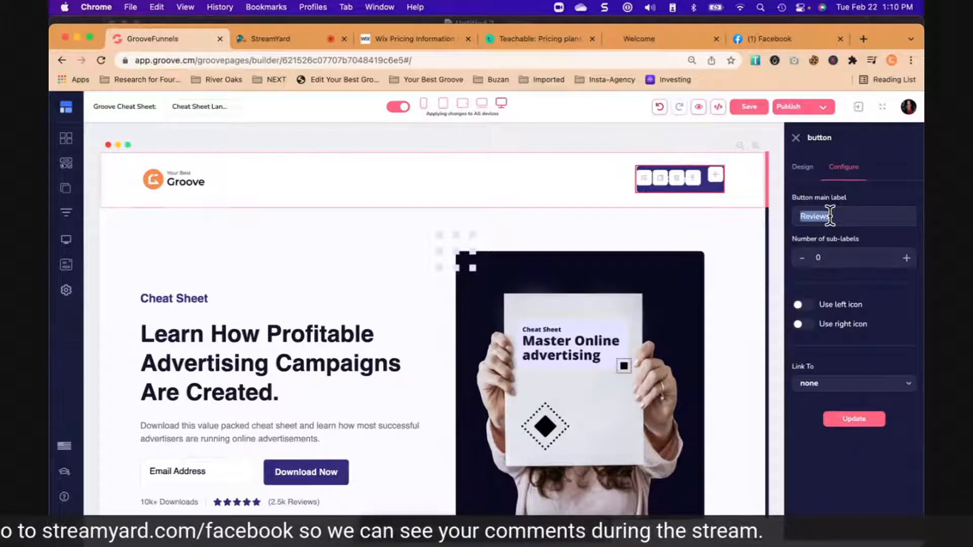
type("Con")
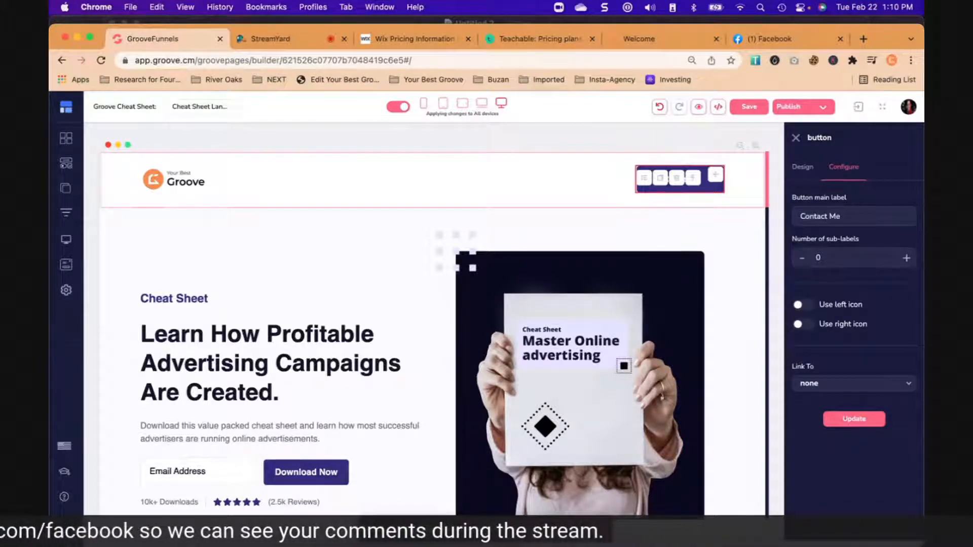
type("tact Me")
- Set the header button's main label to "Get Your Free Cheat Sheet" and apply the update
triple_click(837, 217)
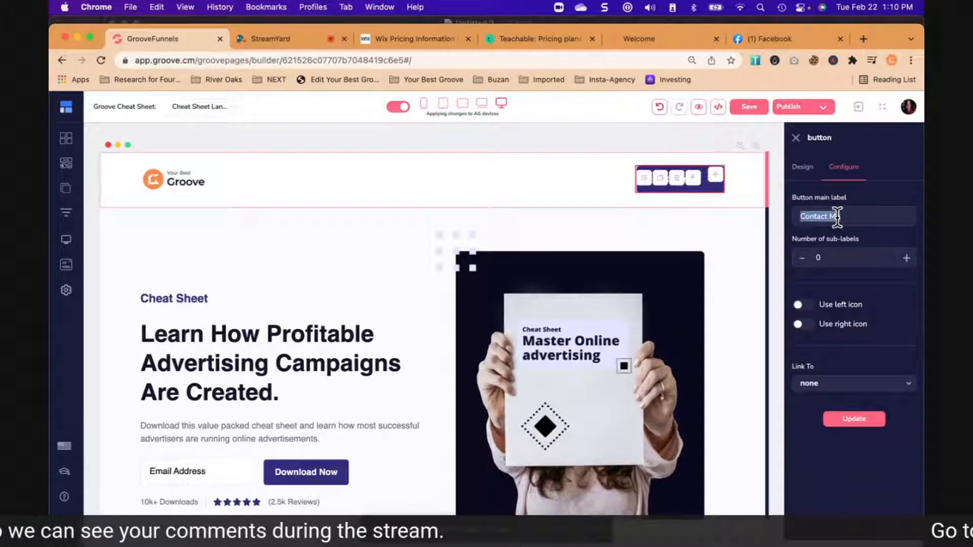
type("Get Your Free Cheat Sh")
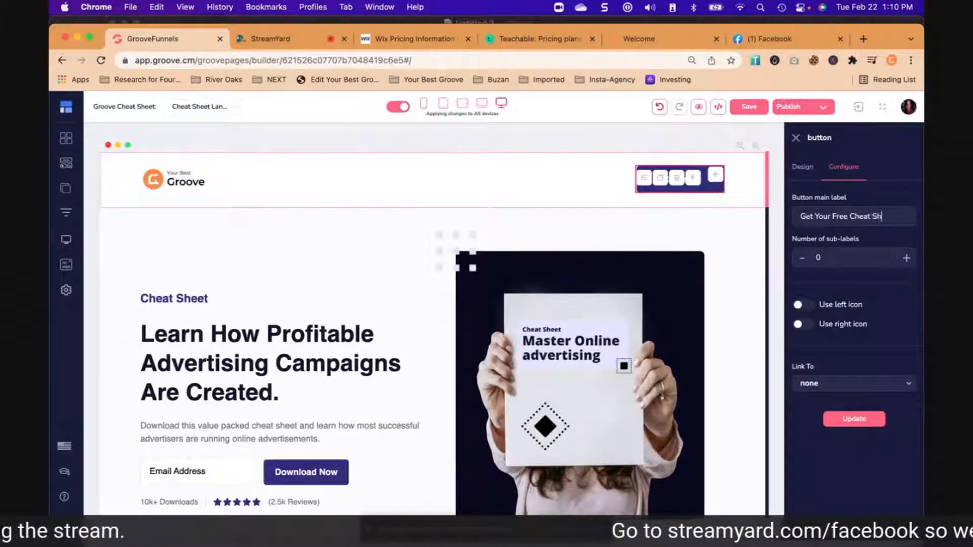
type("eet")
left_click(869, 420)
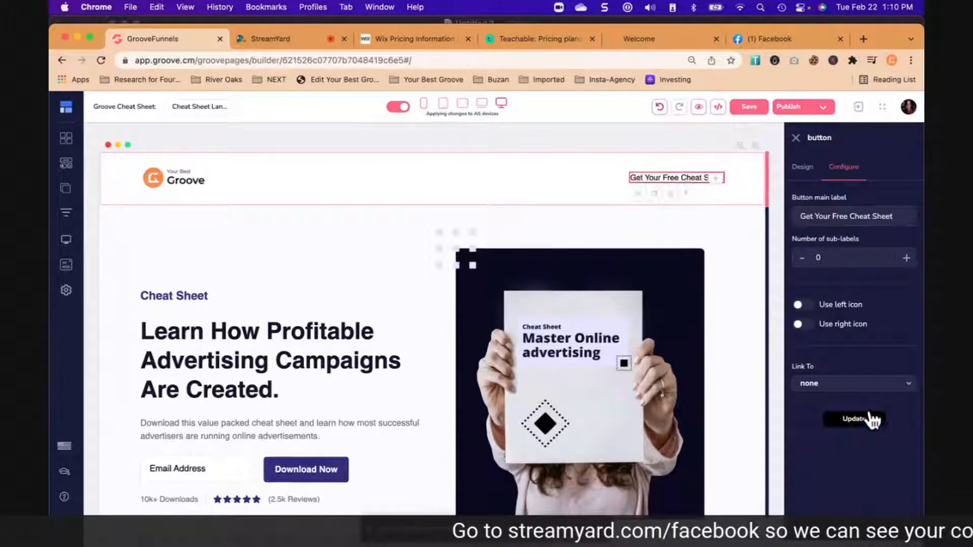
- Set the header button's background colour to orange, RGBA 245, 152, 94, 1
left_click(805, 167)
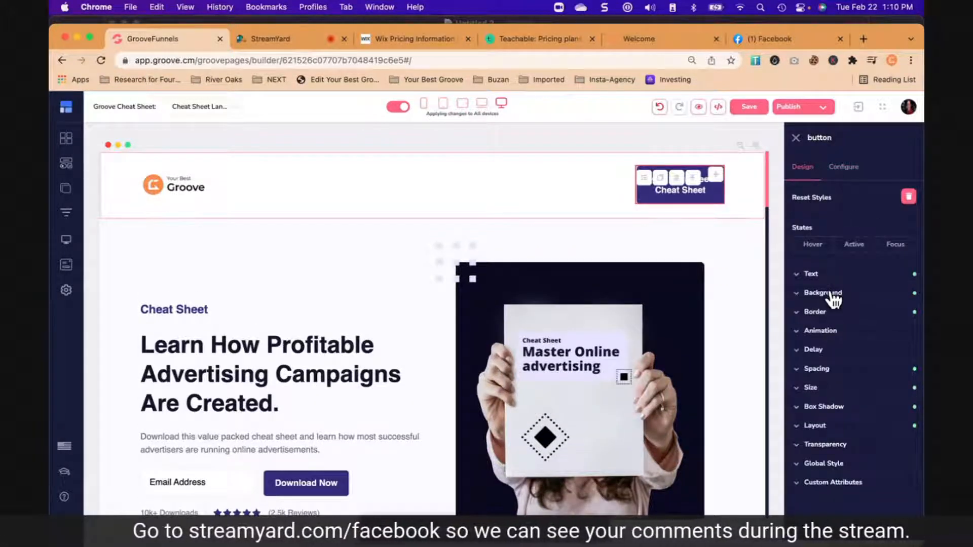
left_click(860, 294)
left_click(898, 317)
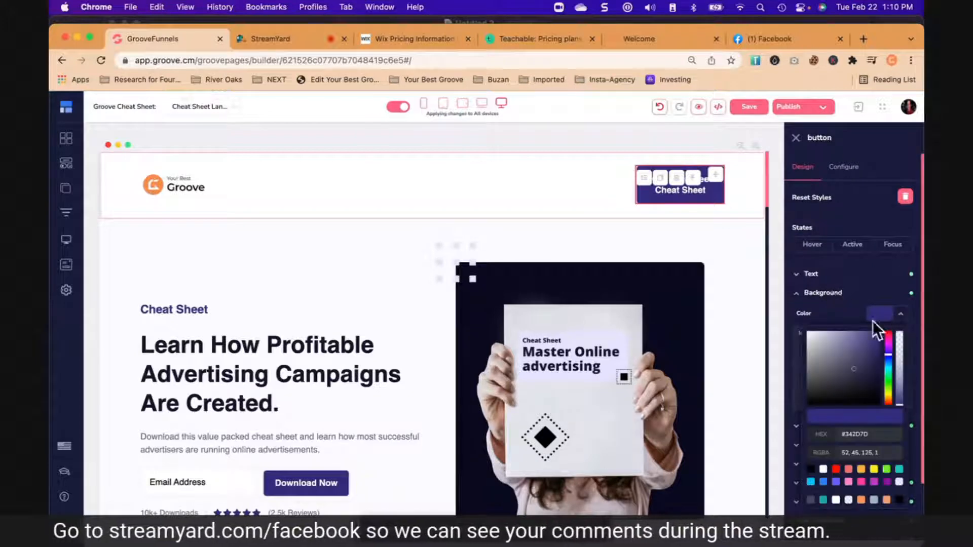
left_click(861, 434)
type("#f5985e")
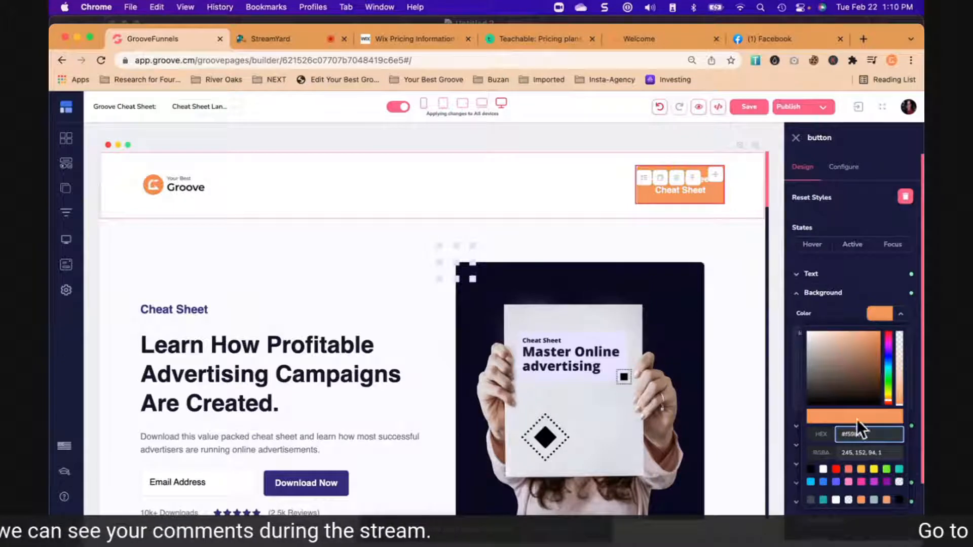
left_click(899, 314)
left_click(614, 195)
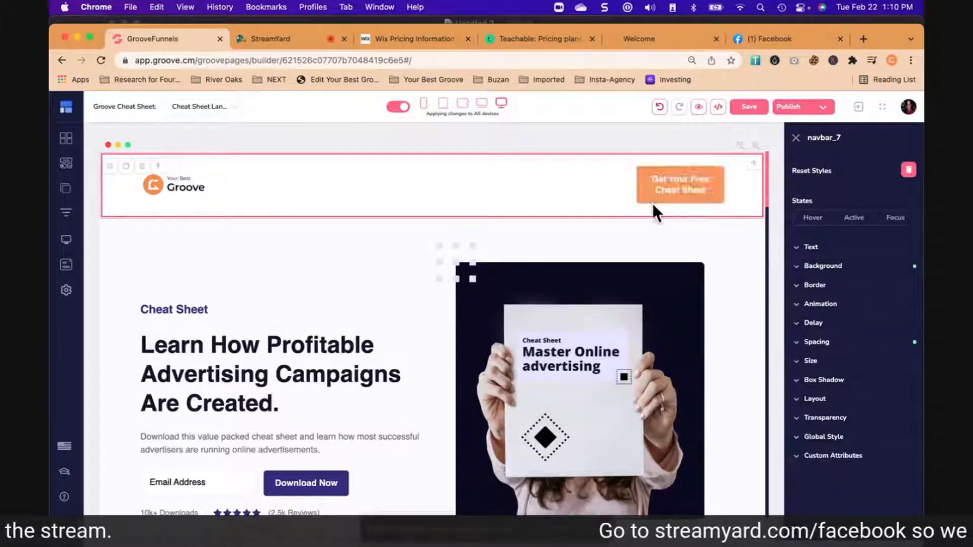
- Replace the hero section's cover image with the 1280 x 720 "Putting it All Together" graphic from the image library
scroll(363, 236, "down", 1)
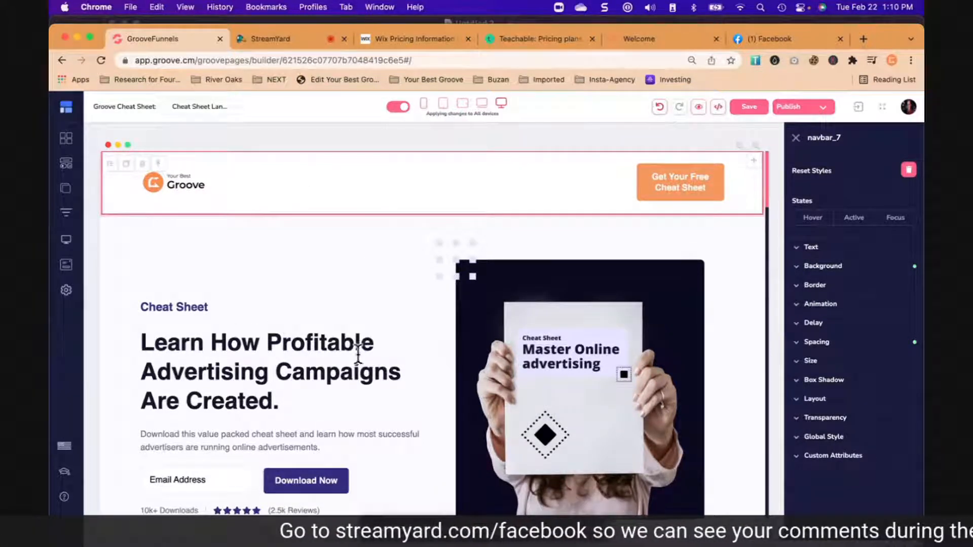
scroll(358, 354, "down", 3)
left_click(616, 290)
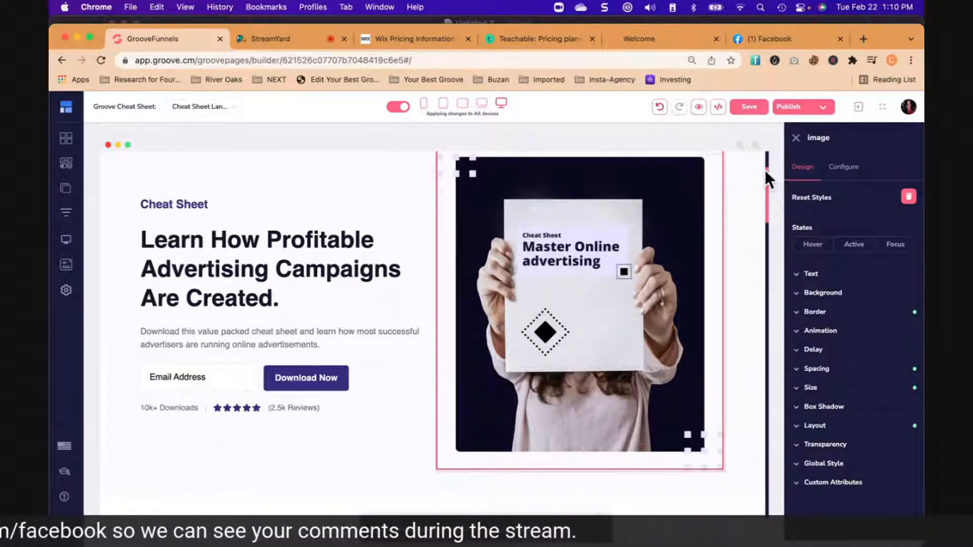
left_click(844, 168)
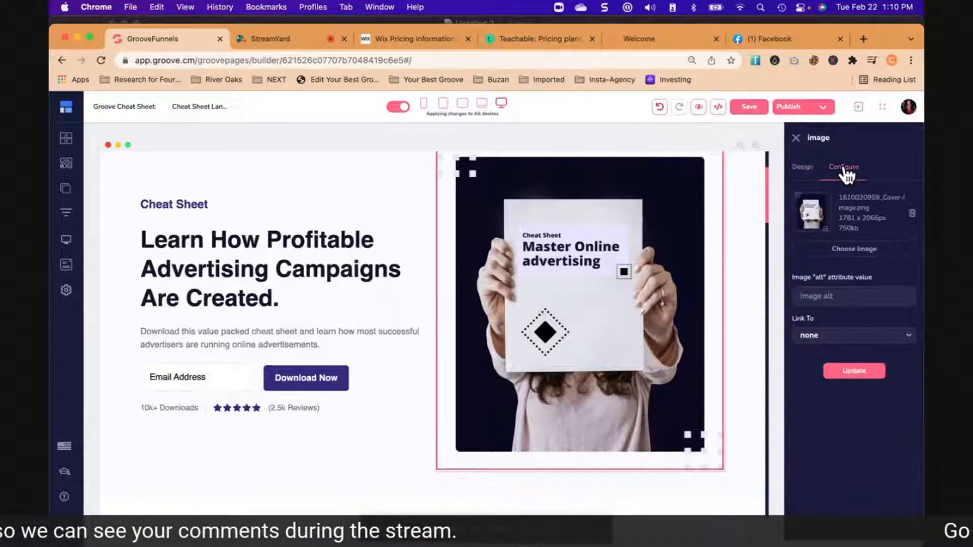
left_click(860, 251)
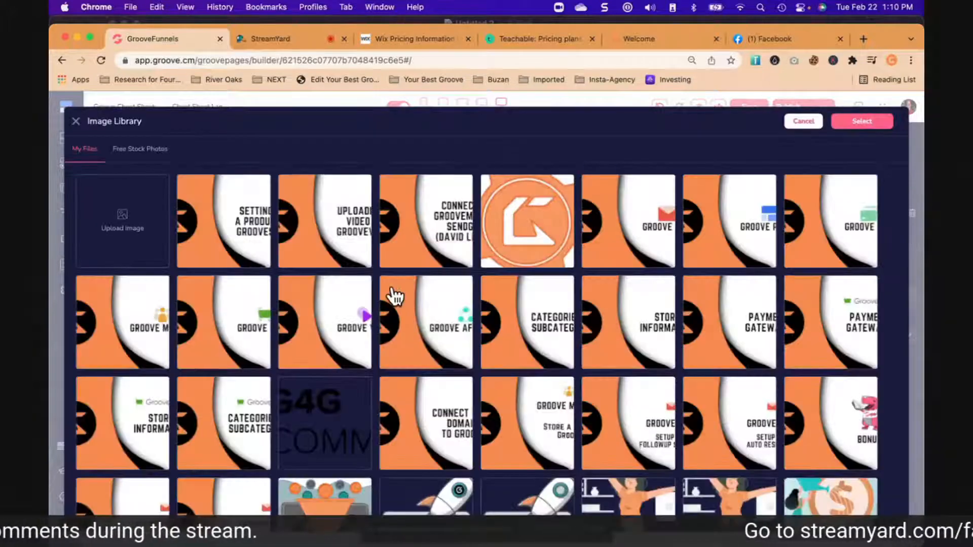
scroll(425, 342, "down", 5)
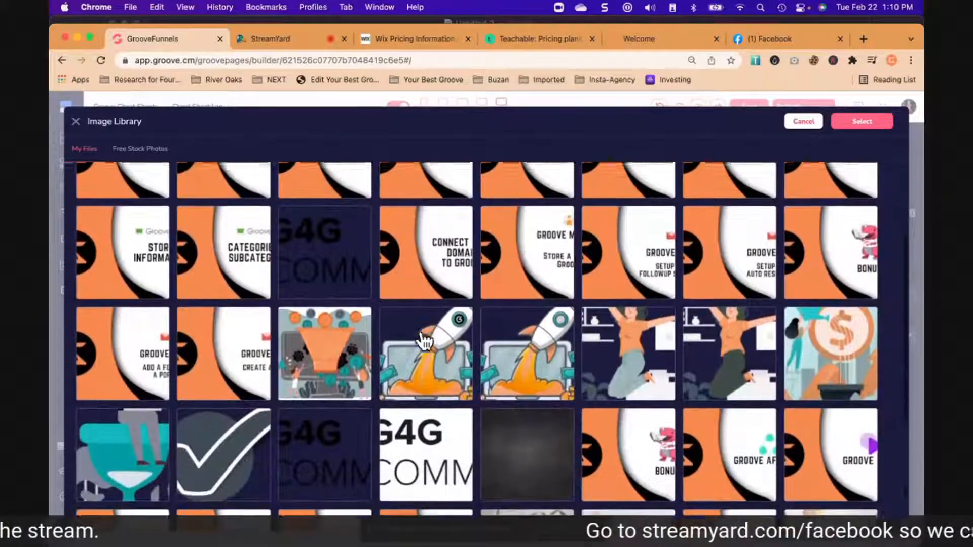
scroll(424, 342, "down", 6)
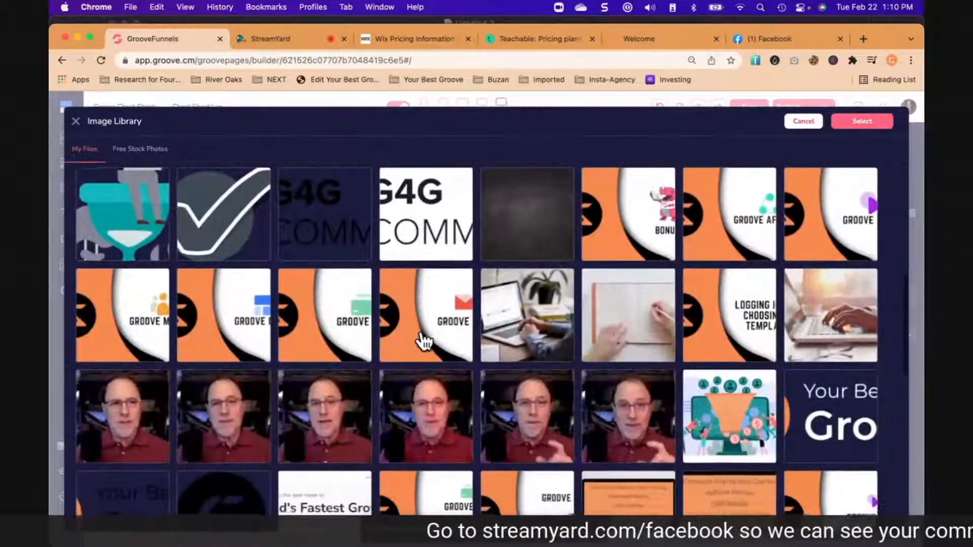
scroll(425, 341, "down", 2)
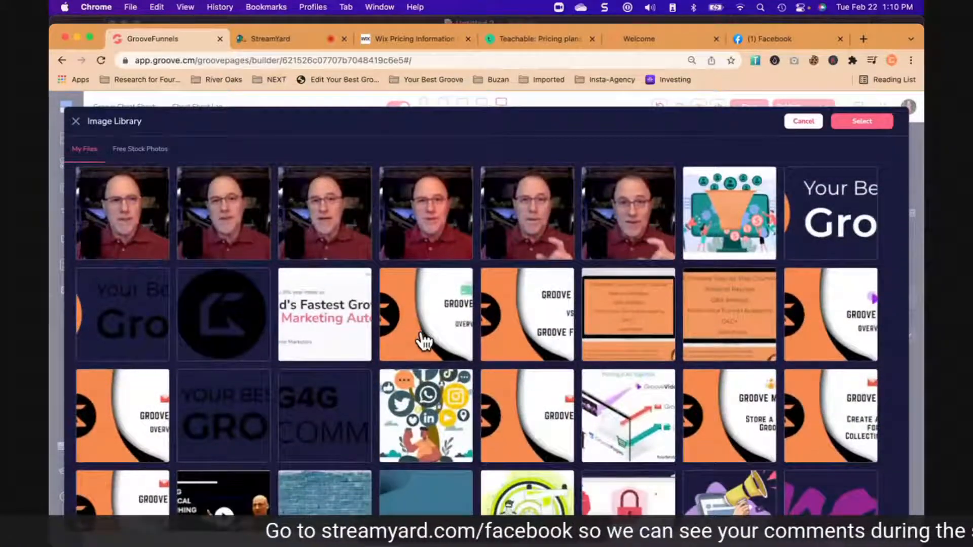
scroll(424, 342, "down", 3)
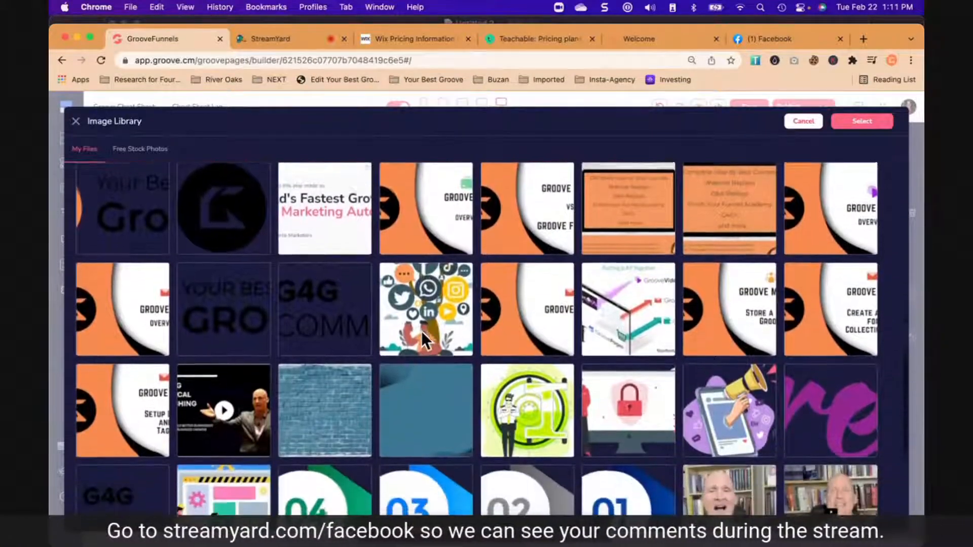
left_click(630, 310)
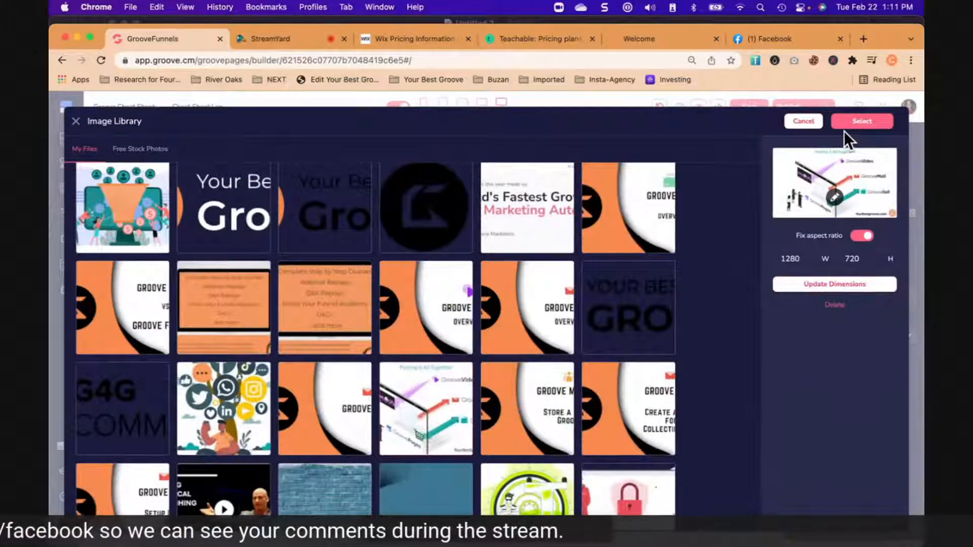
left_click(860, 124)
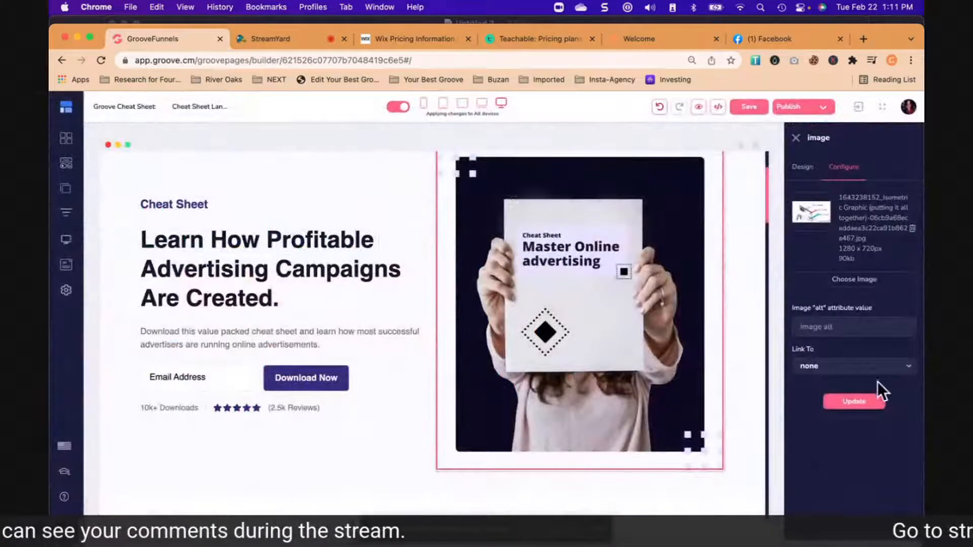
left_click(867, 405)
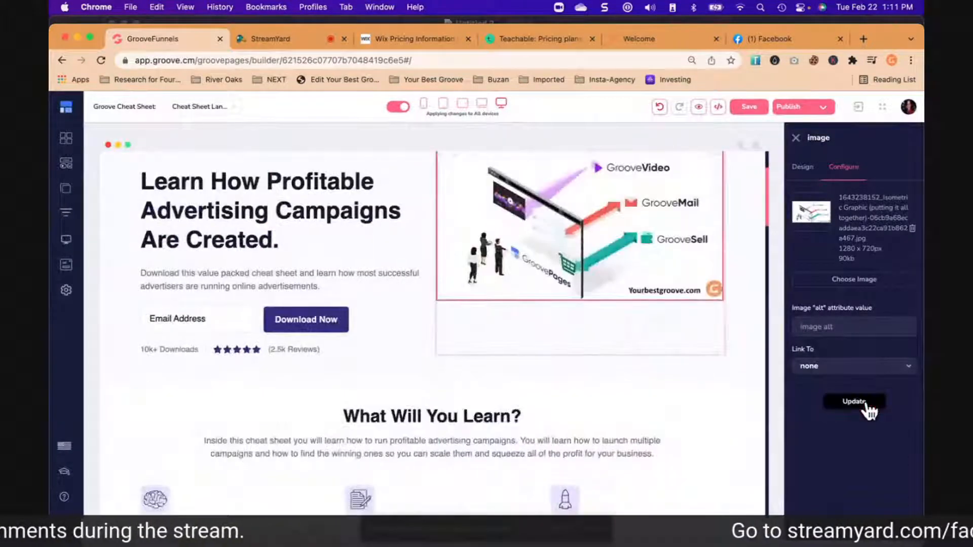
scroll(684, 361, "up", 2)
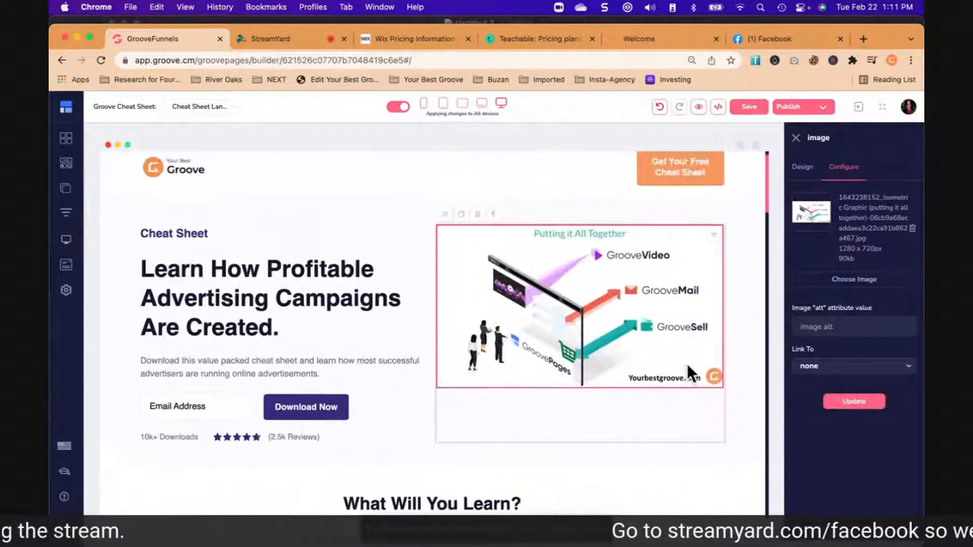
- Replace the hero section's main headline with "Never Wonder How It All Fits Together"
left_click(741, 330)
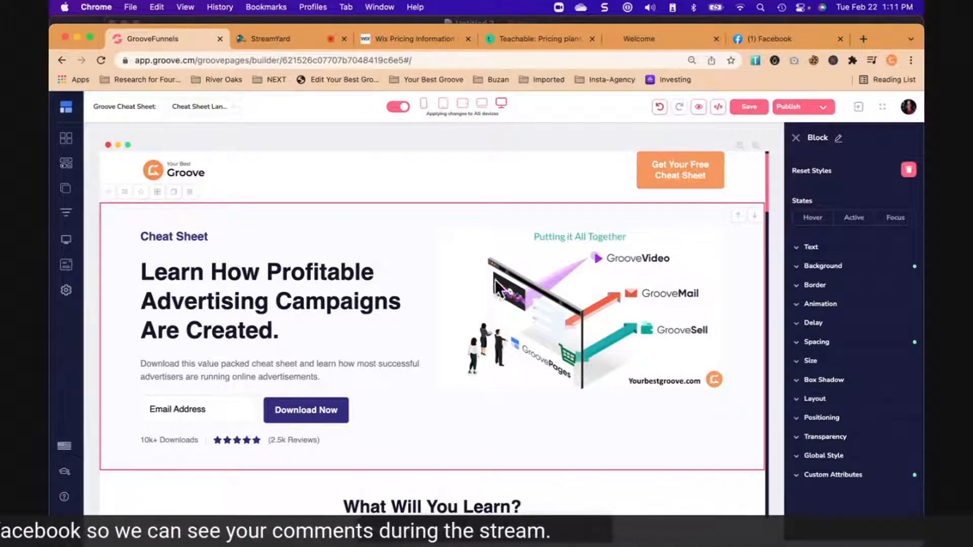
scroll(635, 314, "up", 1)
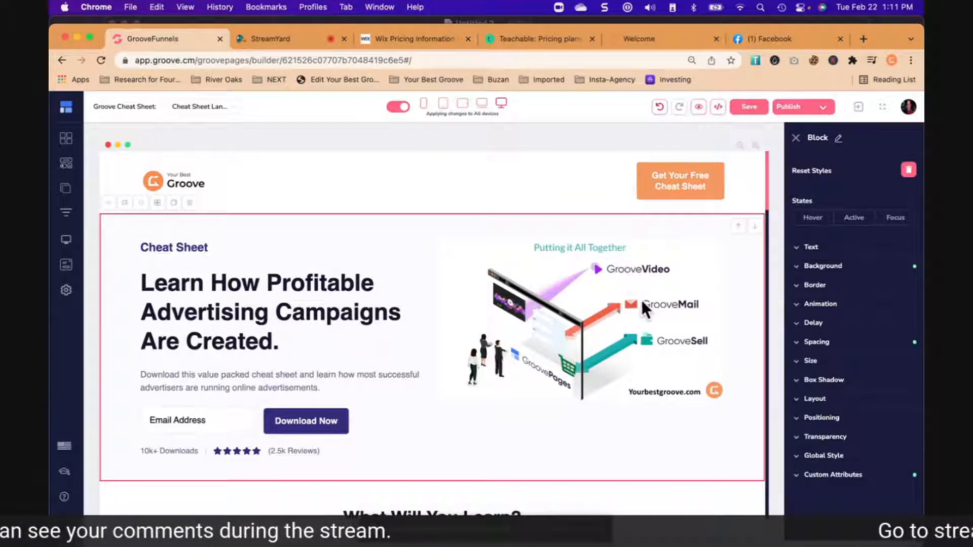
left_click(169, 247)
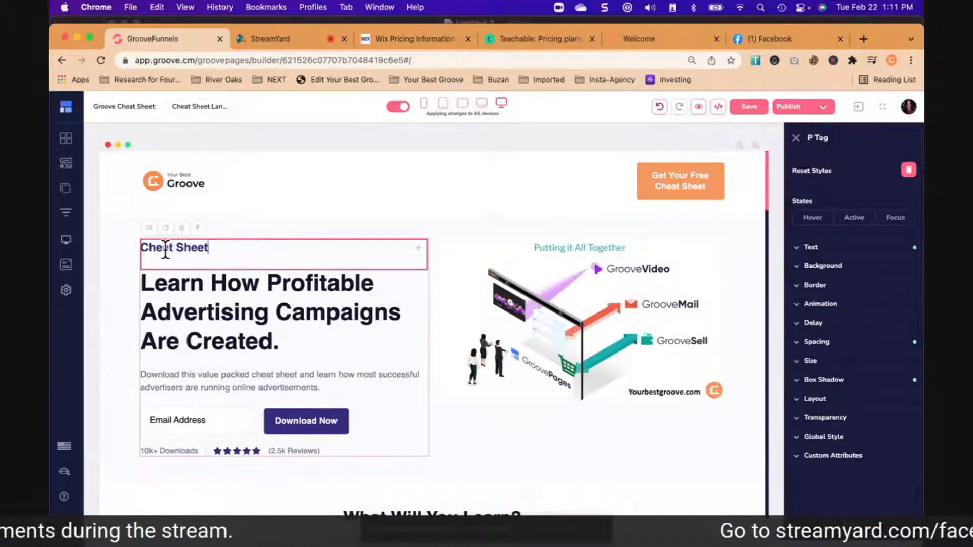
triple_click(193, 290)
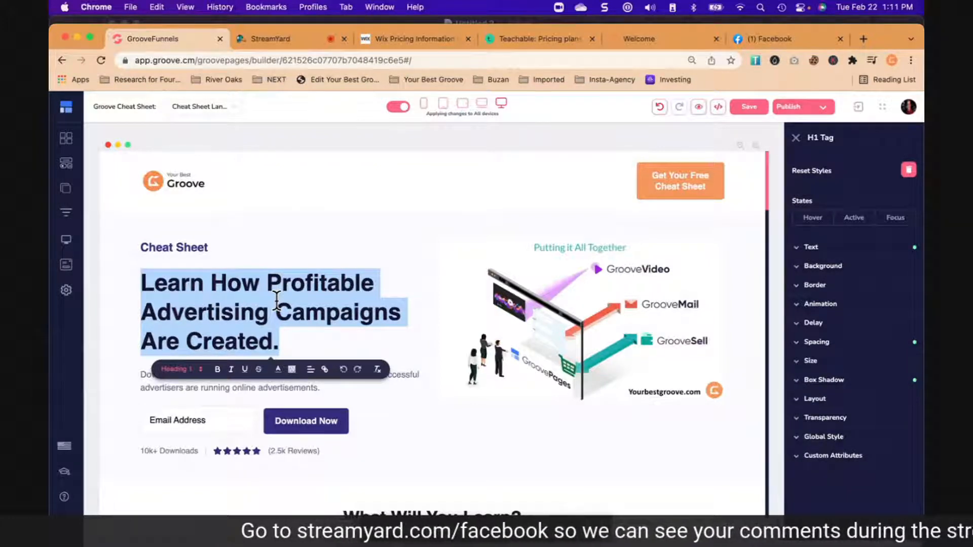
type("Never Wonder H")
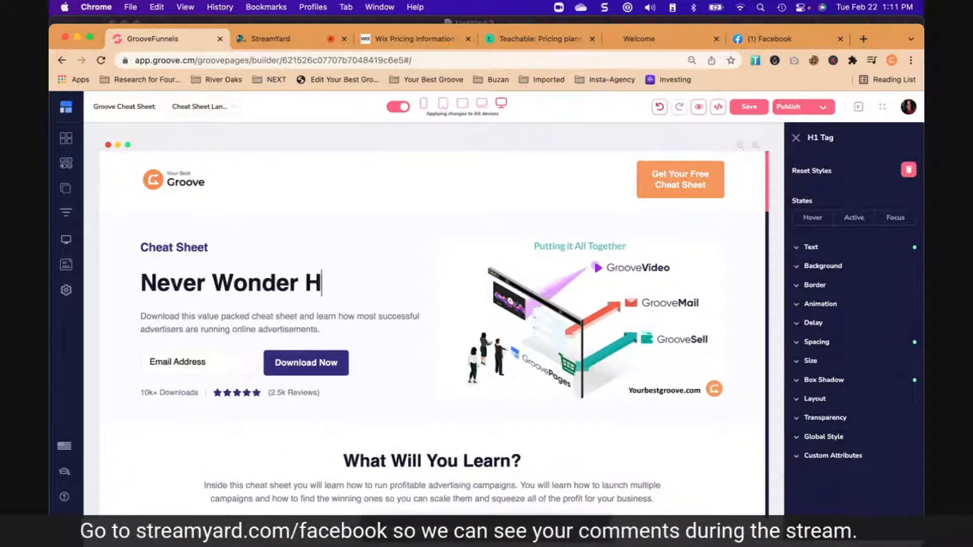
type("ow It All Fi")
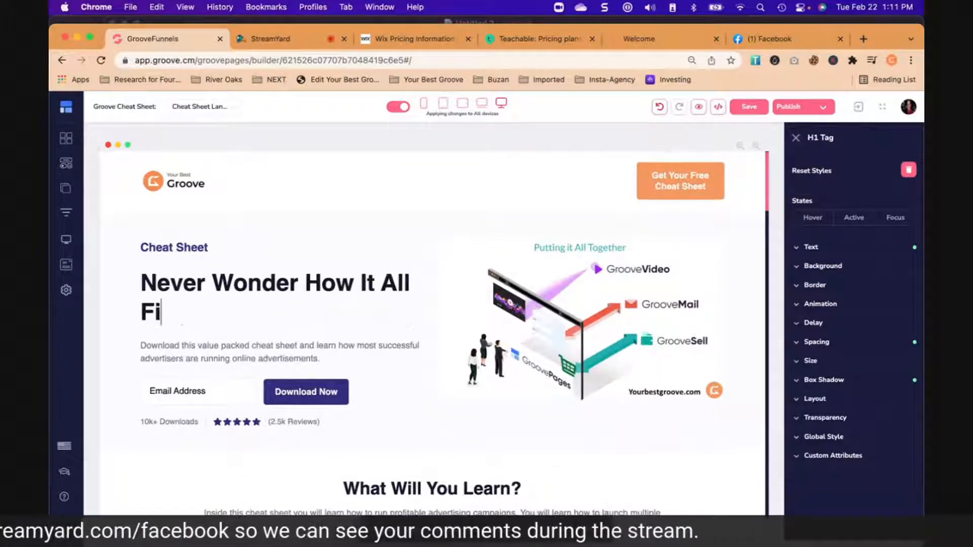
type("ts Toge")
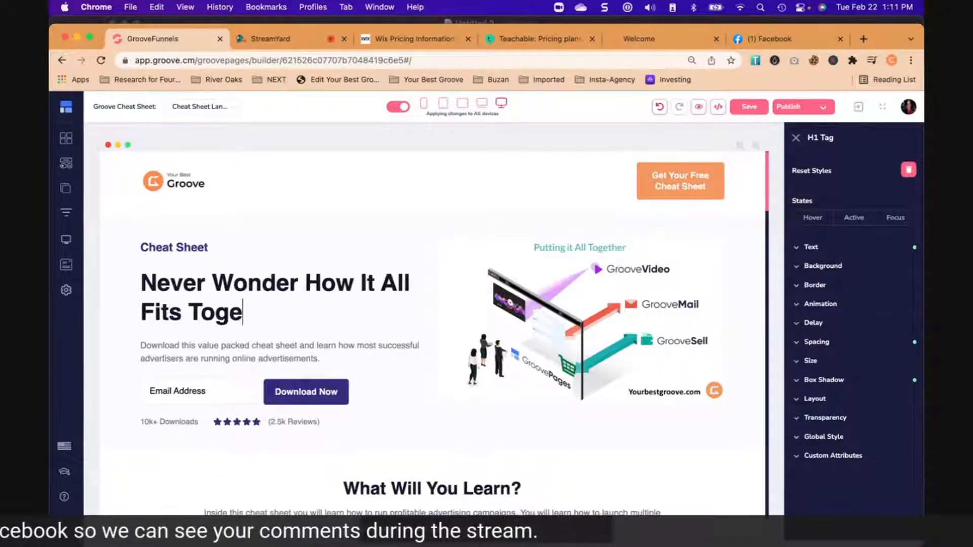
type("ther")
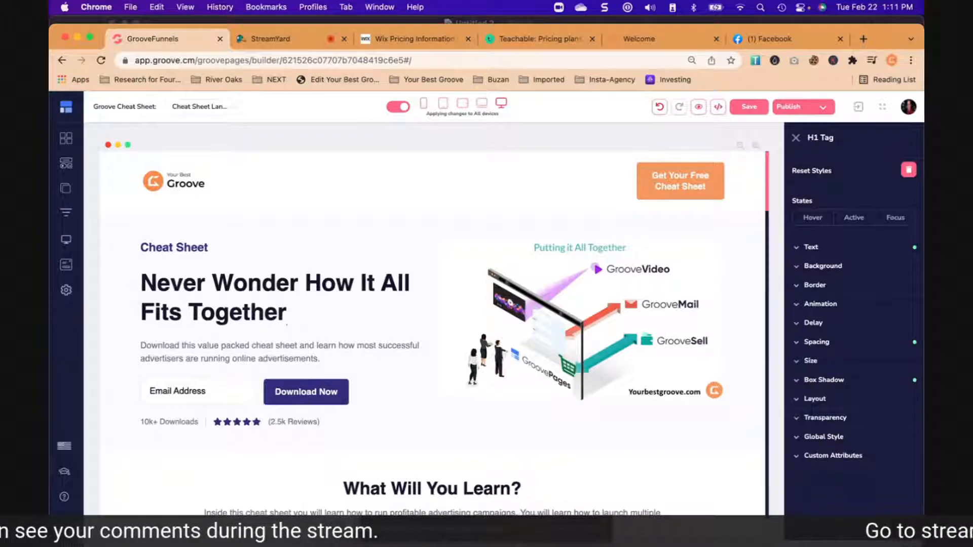
- Replace the description under the hero headline with "Download your free guide today"
triple_click(232, 348)
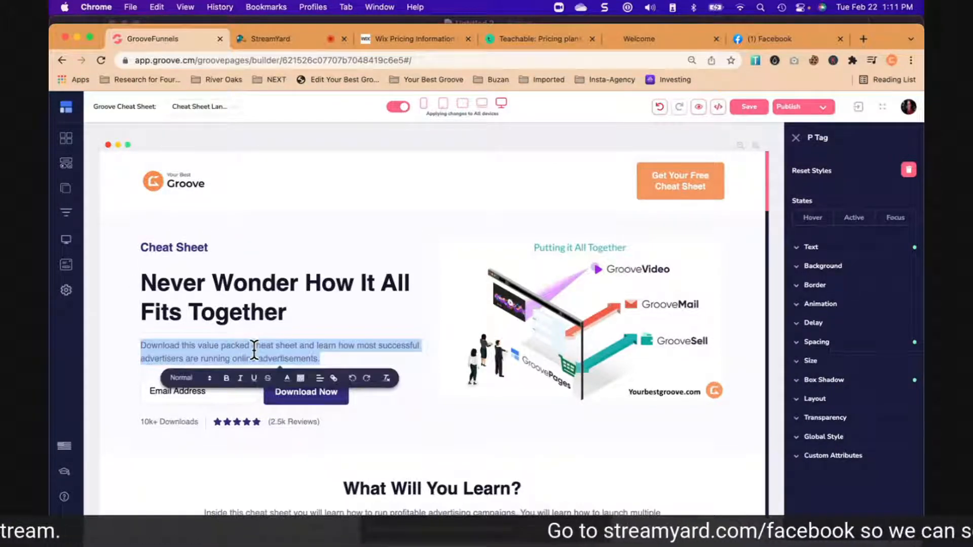
type("Download your free guide today")
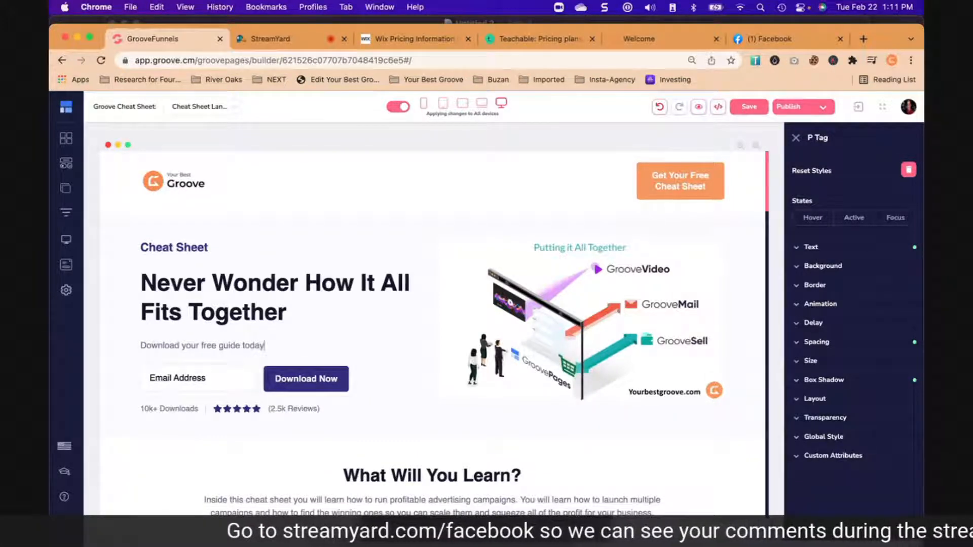
left_click(380, 414)
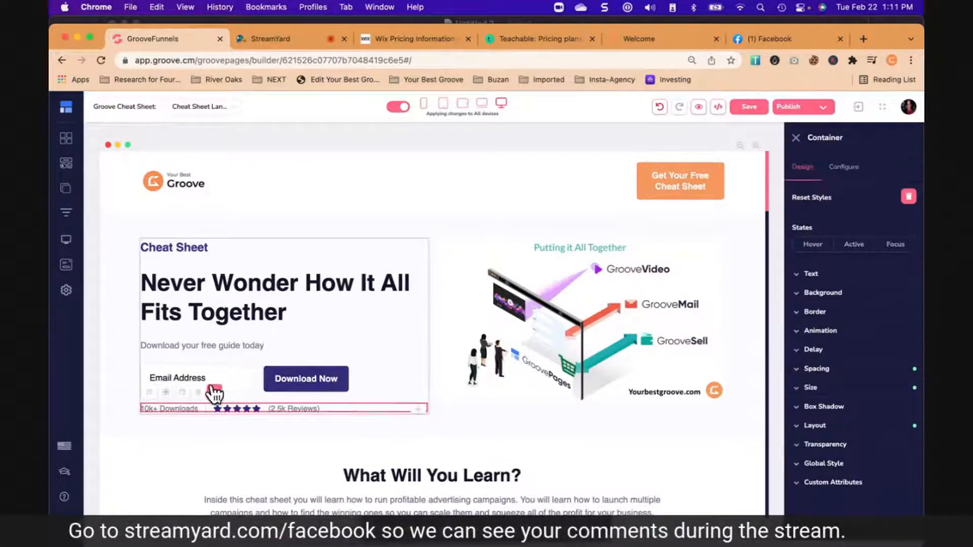
- Inspect the hero section's opt-in form layout, the downloads and reviews row, and the email address field
left_click(257, 375)
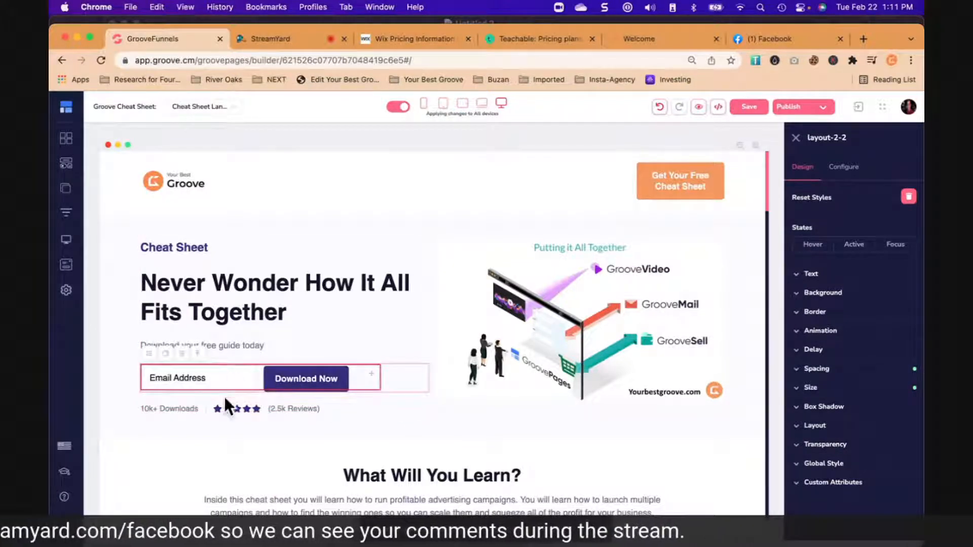
left_click(399, 409)
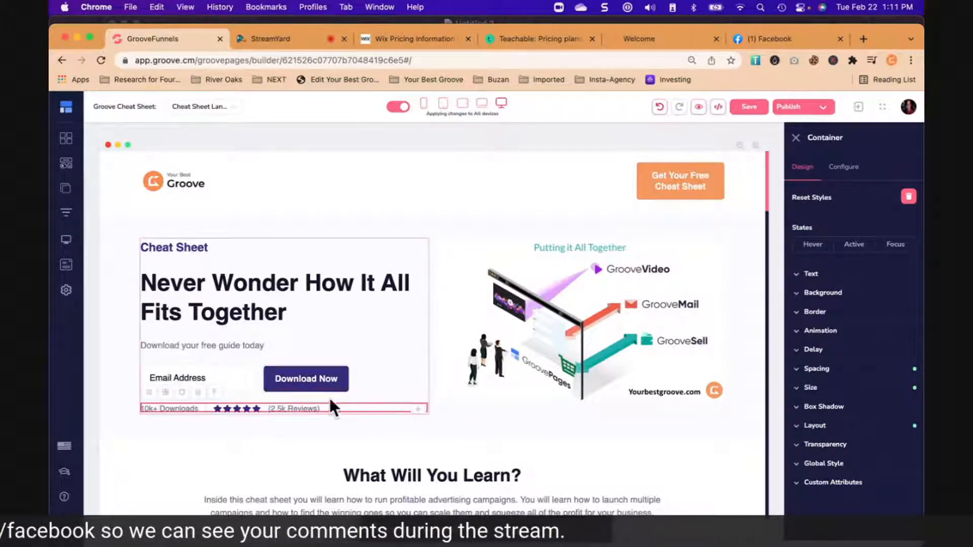
left_click(228, 376)
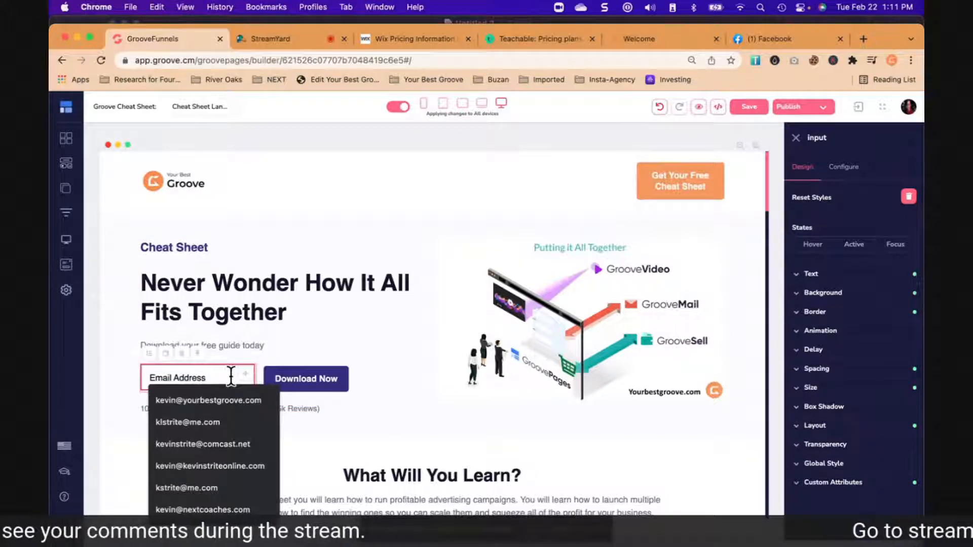
left_click(382, 431)
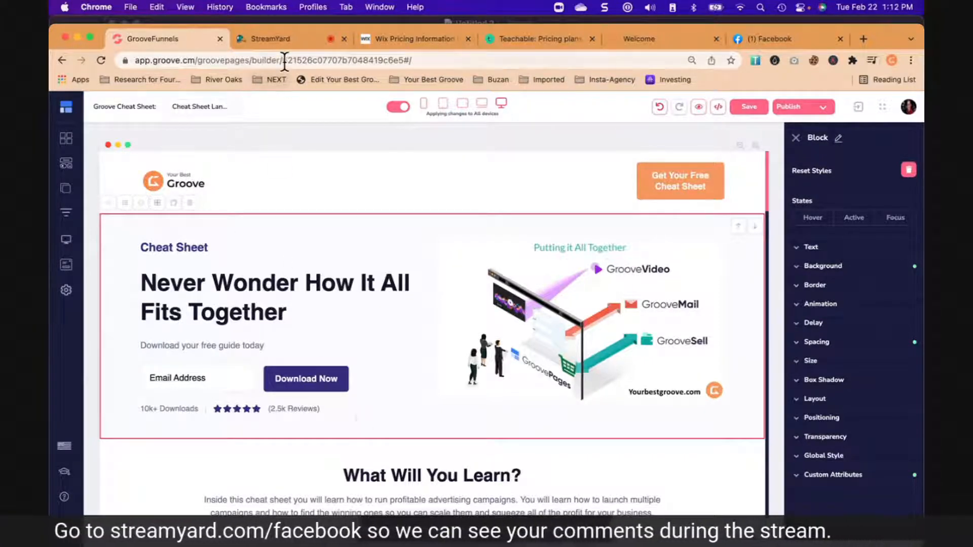
- Switch to StreamYard and remove the shared screen from the live broadcast
left_click(281, 38)
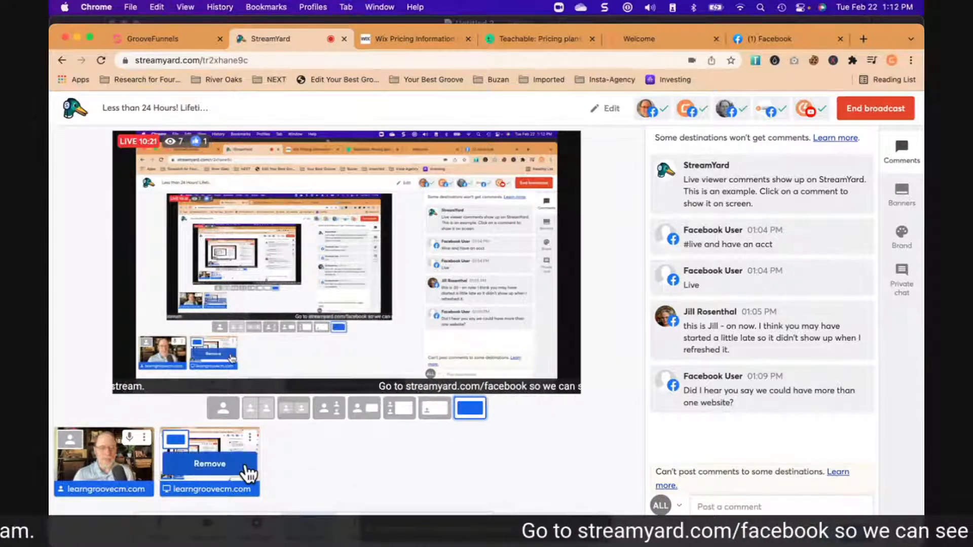
left_click(247, 471)
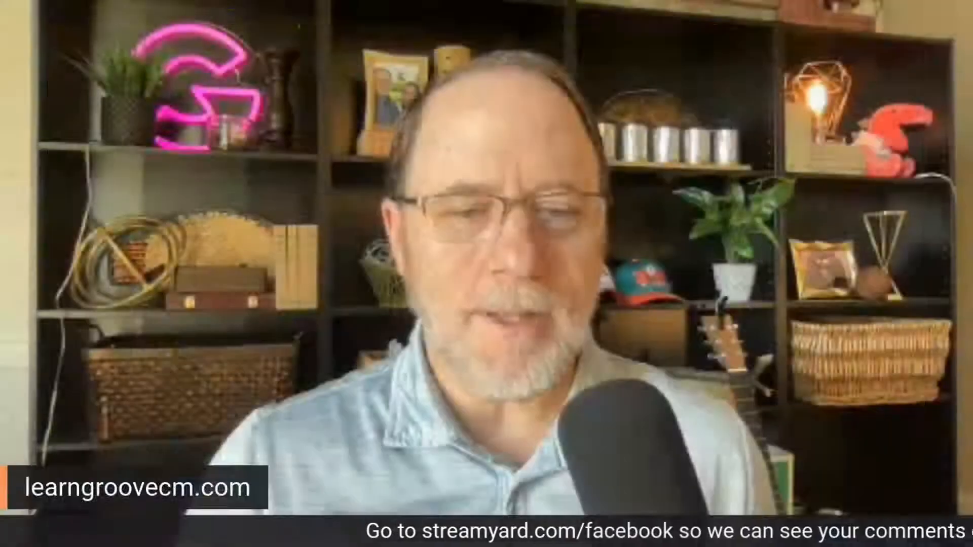
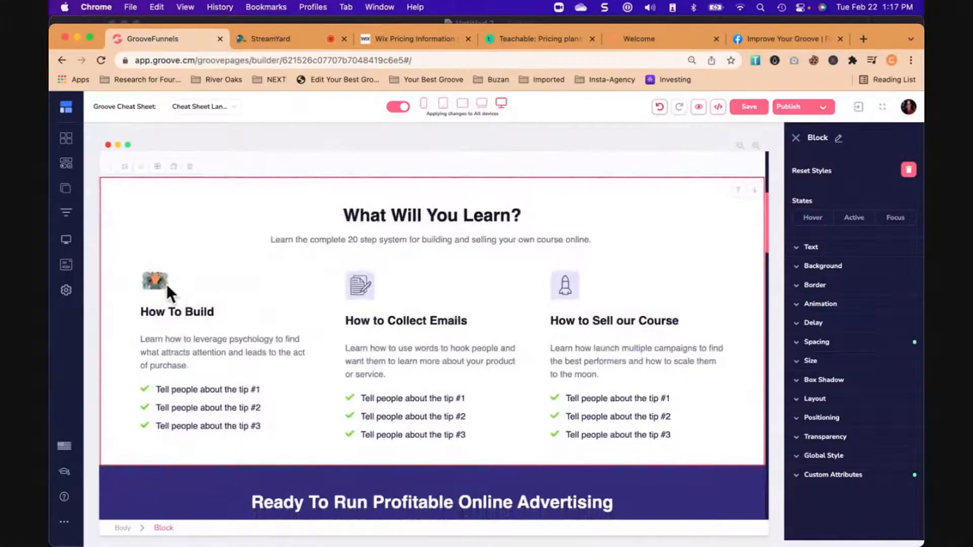
- Enlarge the image above the How To Build heading to a fixed width of 153 px
left_click(363, 291)
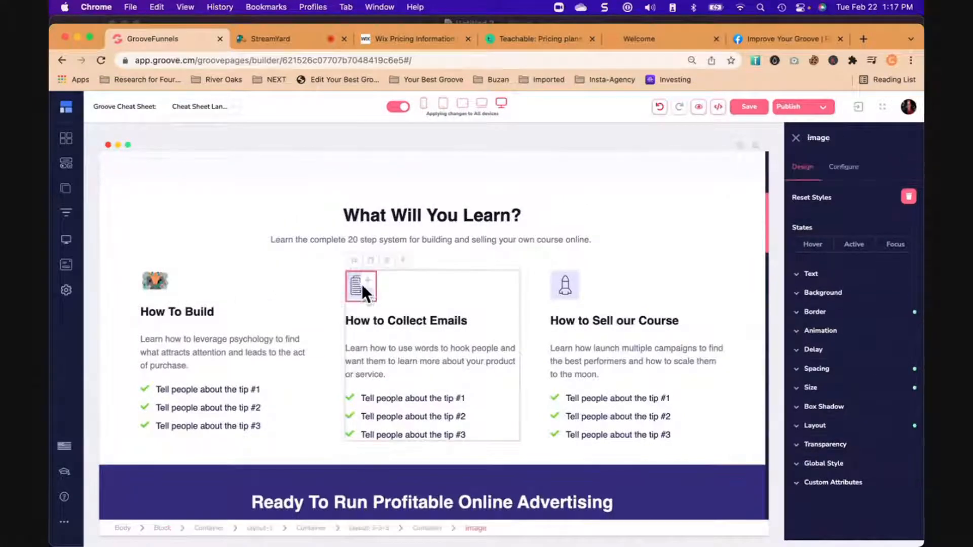
left_click(157, 281)
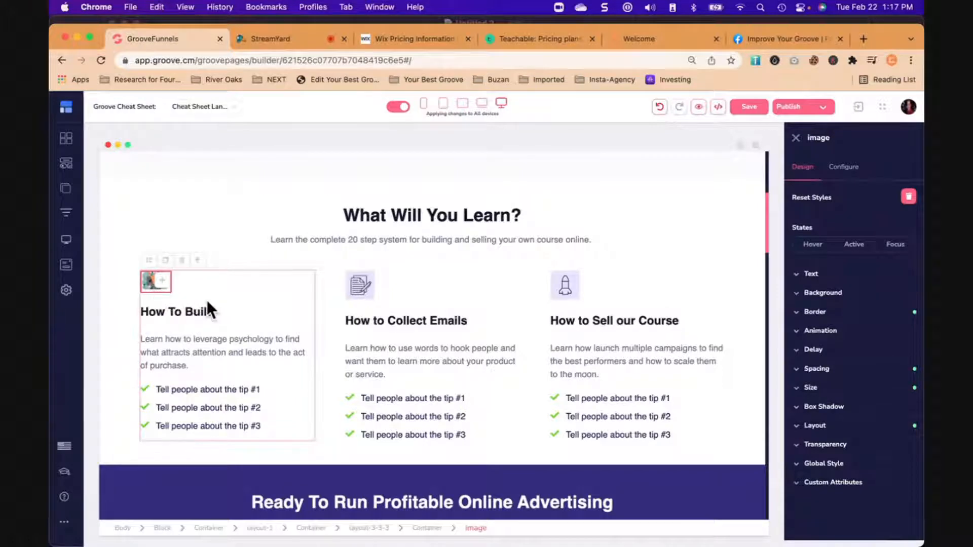
left_click(815, 388)
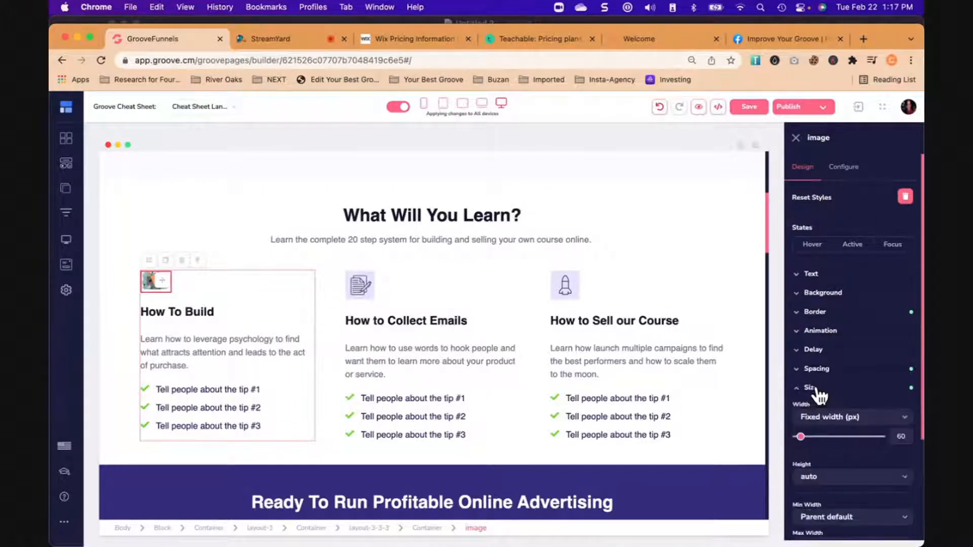
scroll(813, 354, "down", 3)
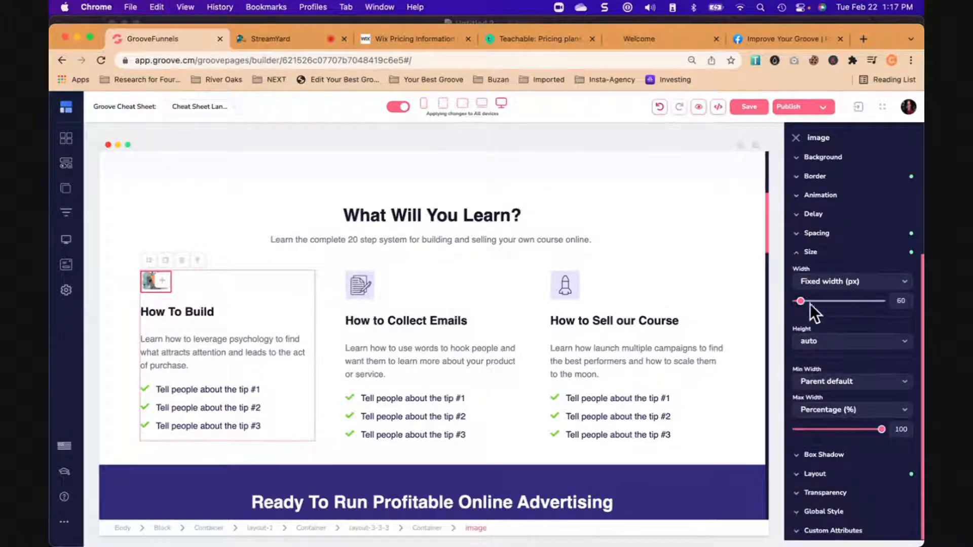
left_click(810, 302)
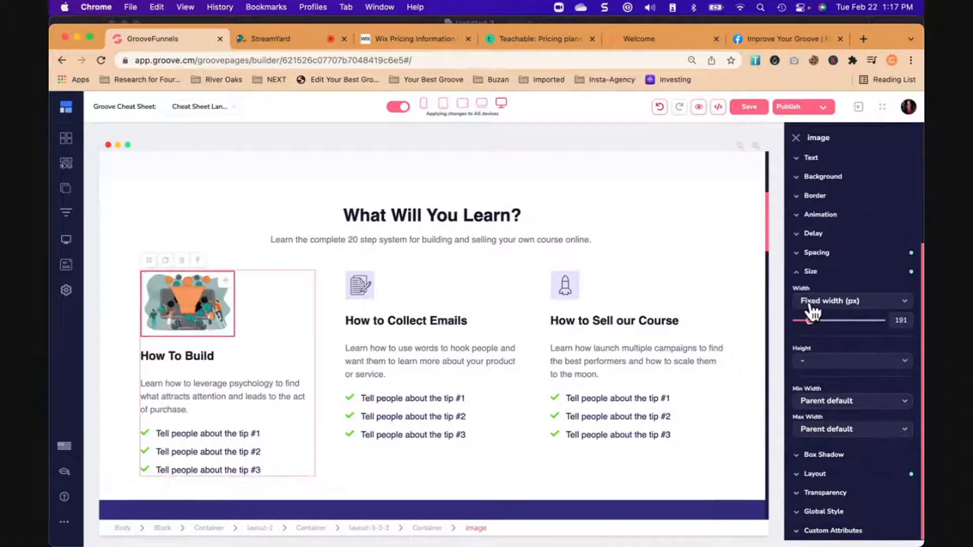
mouse_move(812, 312)
left_mouse_down()
mouse_move(823, 311)
mouse_move(811, 318)
left_mouse_up()
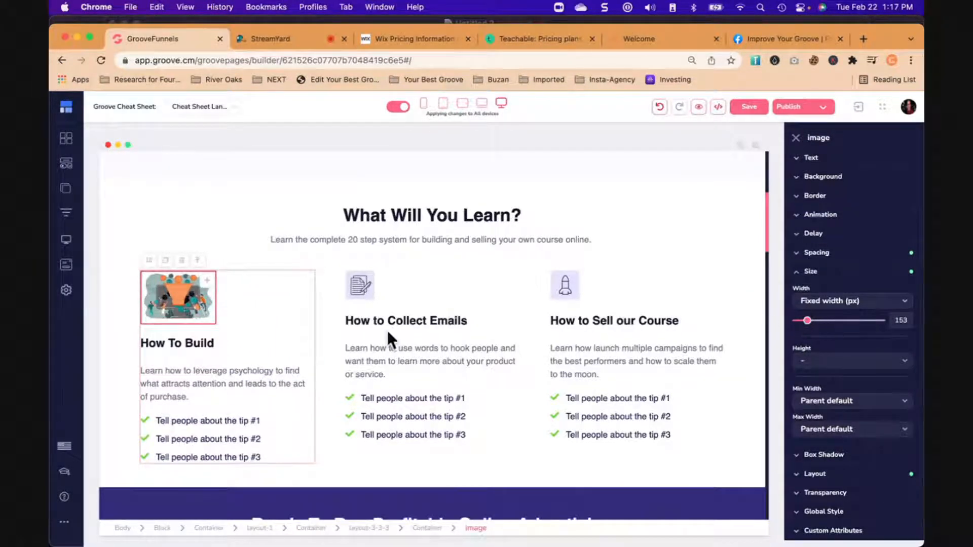
left_click(249, 325)
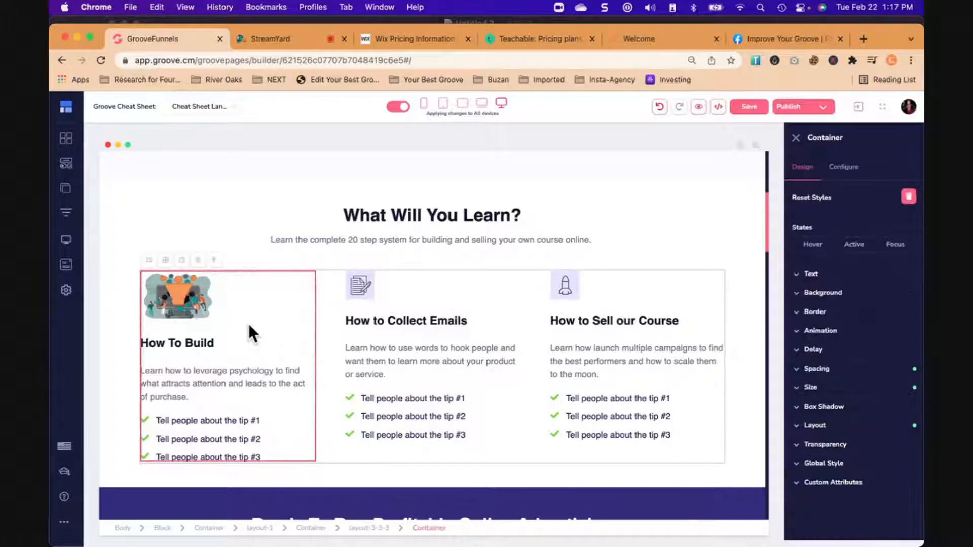
- In the How To Build column, replace the description with "Build Your Pages and Your Course" and the first bullet with "Start with Groove Pages"
left_click(356, 290)
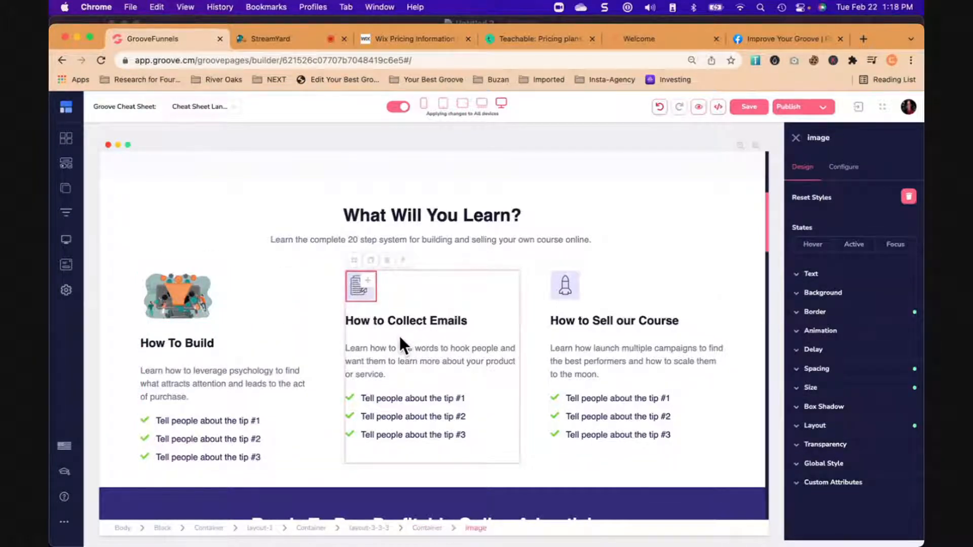
scroll(404, 349, "down", 1)
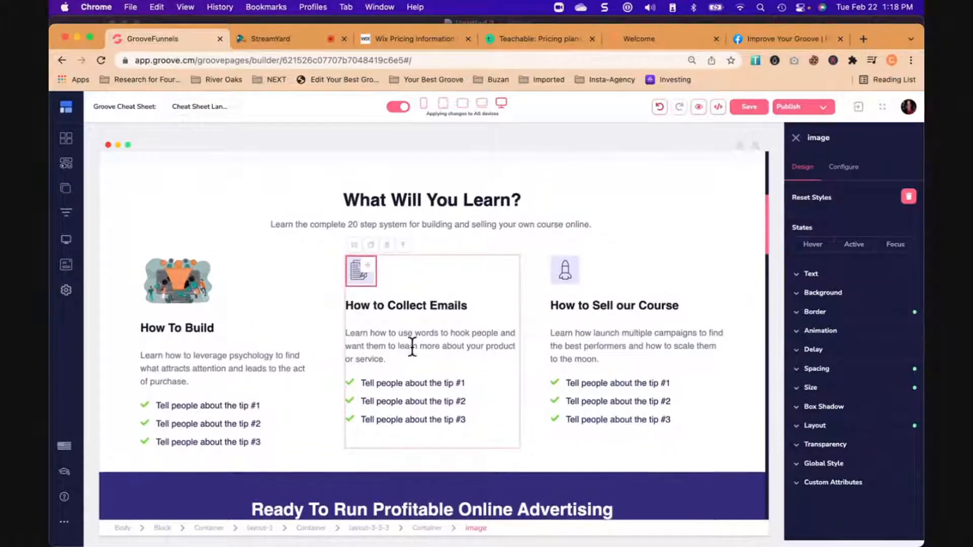
scroll(407, 329, "down", 3)
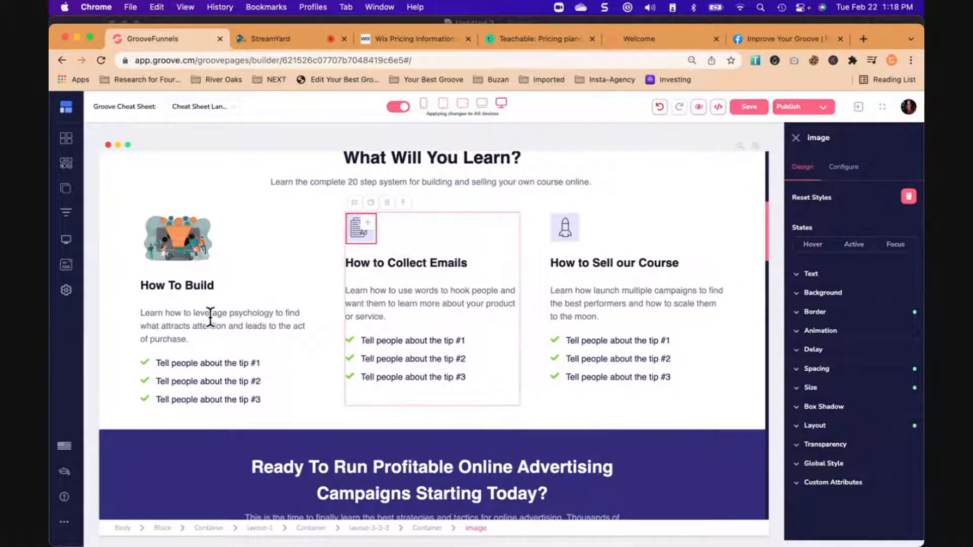
left_click(210, 319)
double_click(210, 319)
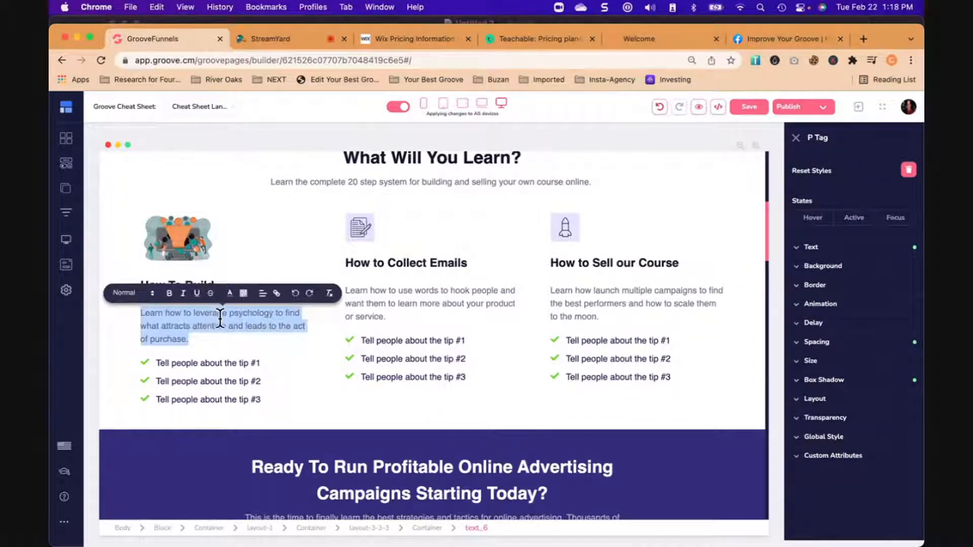
type("B")
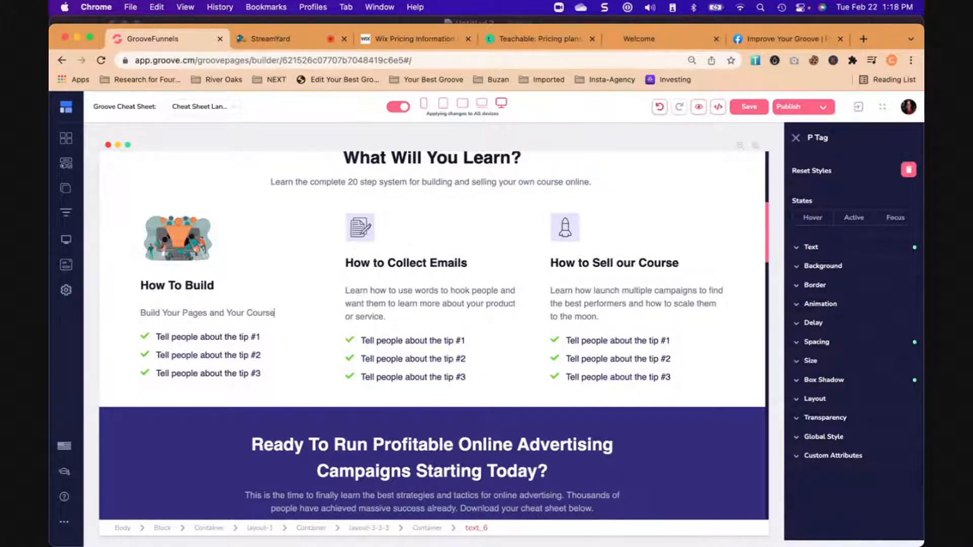
double_click(206, 337)
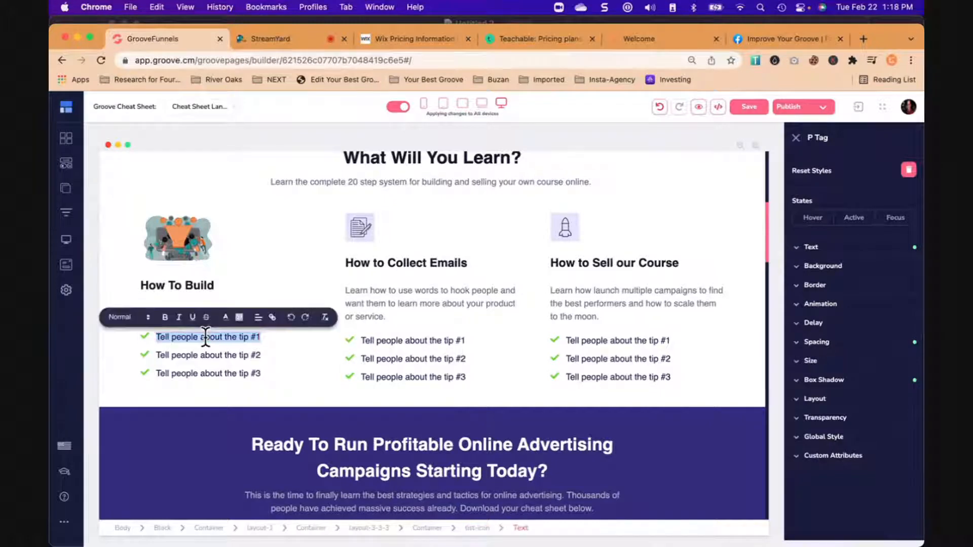
type("Start with Groove Pages")
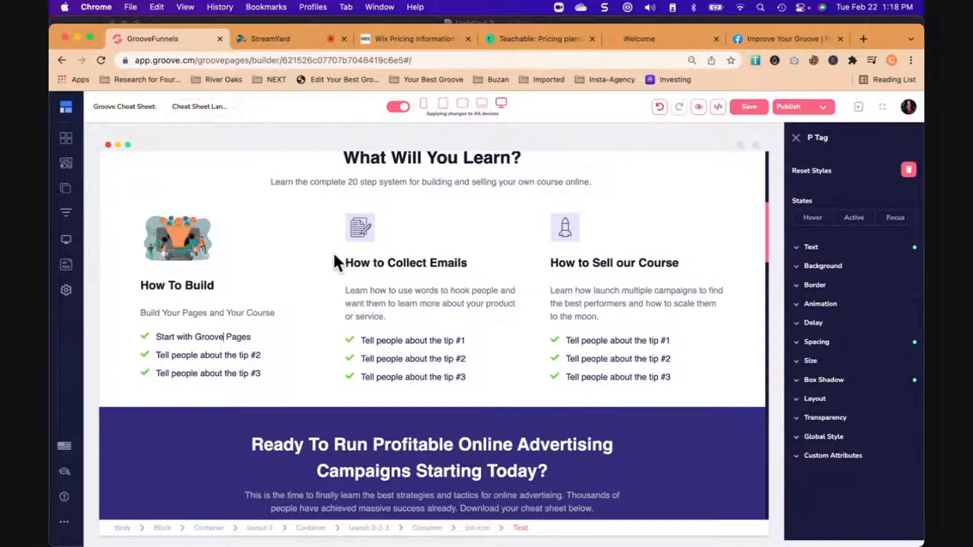
- Set the background colour of the "Ready To Run Profitable Online Advertising" block to the saved orange #F5985E
scroll(348, 265, "up", 5)
scroll(354, 267, "up", 2)
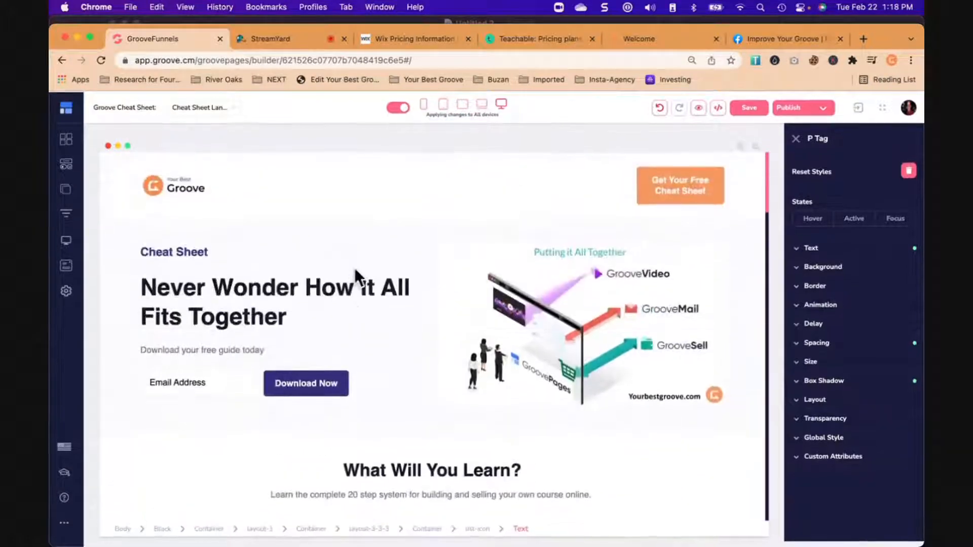
scroll(354, 268, "down", 9)
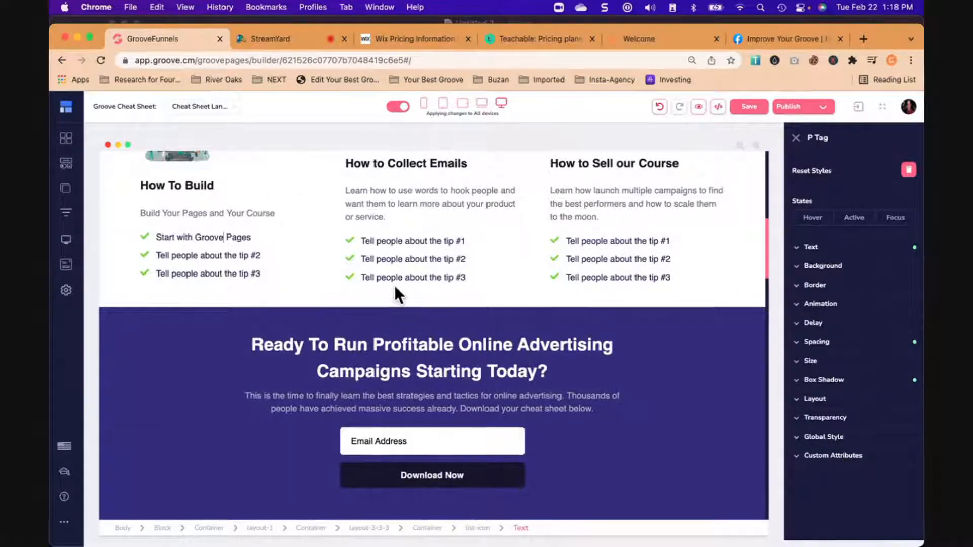
scroll(394, 284, "down", 4)
left_click(140, 230)
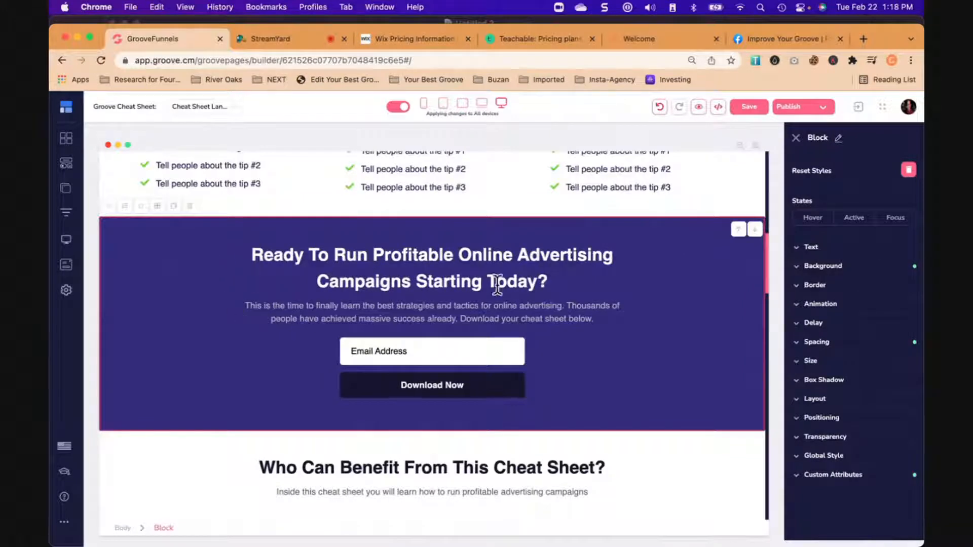
left_click(824, 266)
left_click(901, 287)
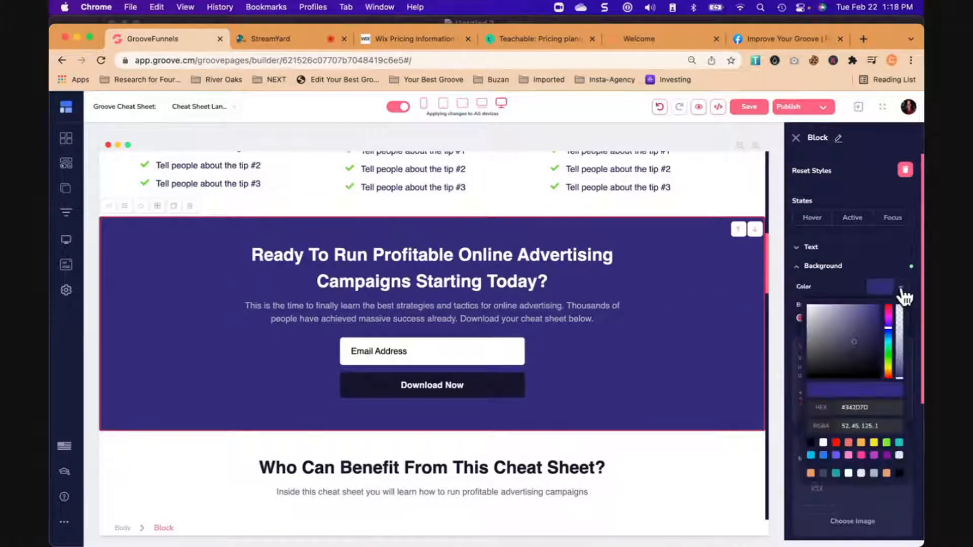
left_click(811, 473)
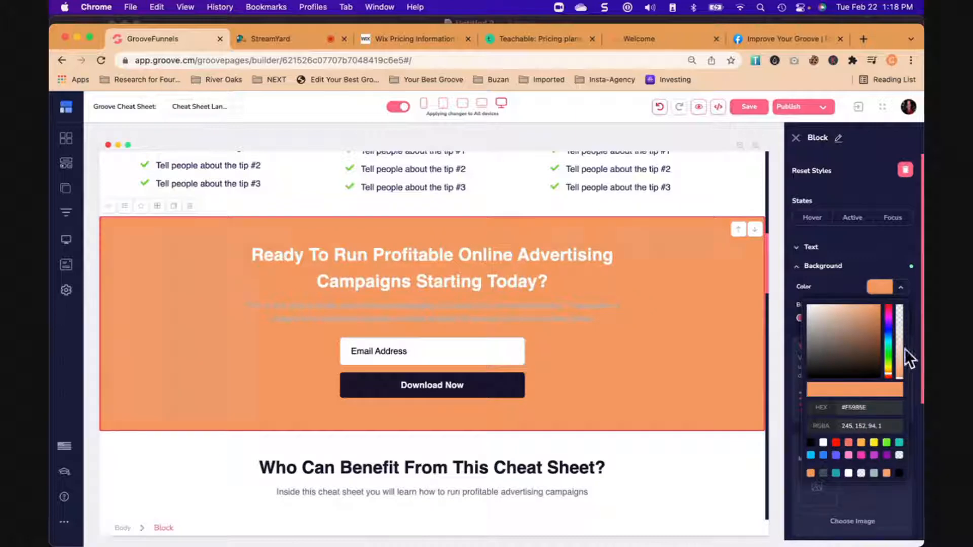
left_click(901, 288)
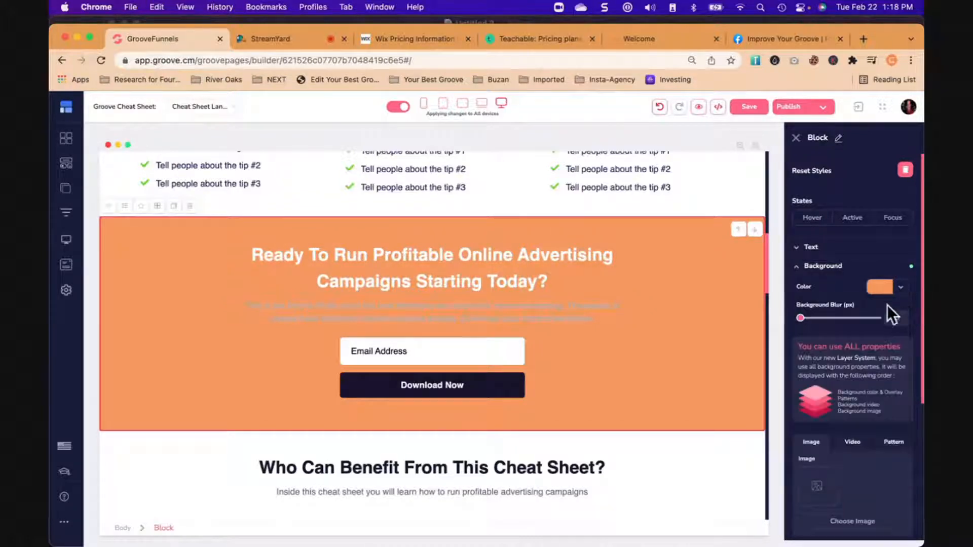
- Apply the Wavy background pattern to the "Ready To Run Profitable Online Advertising" block and set its background blur to 30 px
scroll(871, 374, "down", 1)
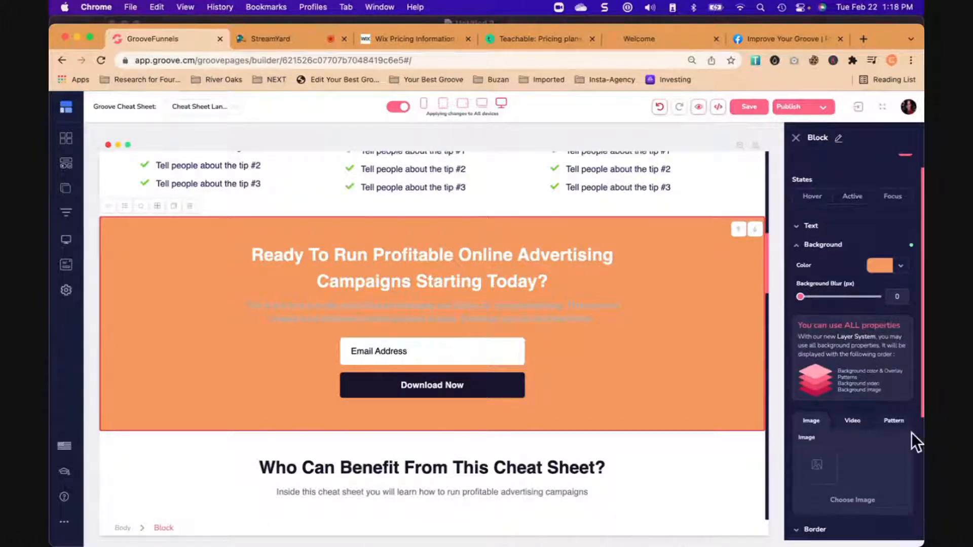
left_click(894, 422)
scroll(892, 433, "down", 5)
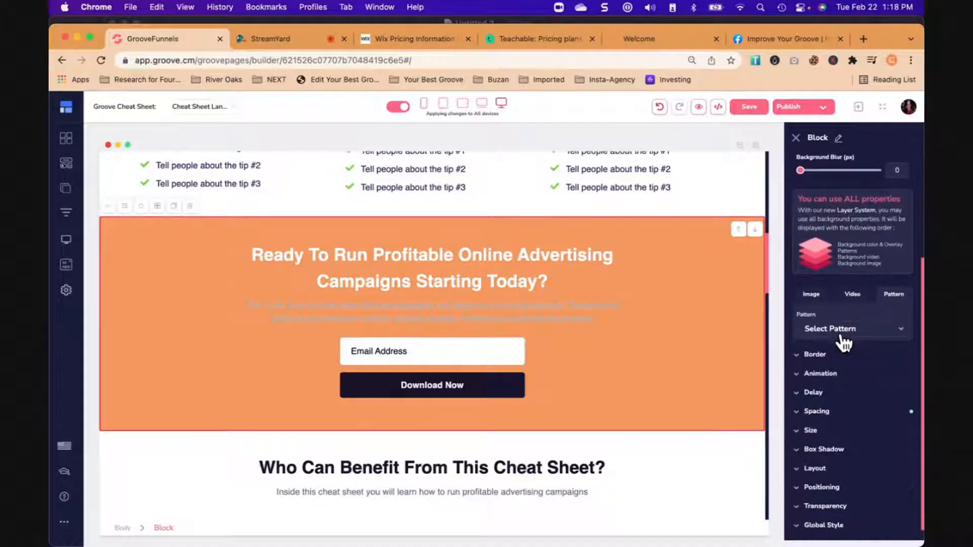
left_click(841, 332)
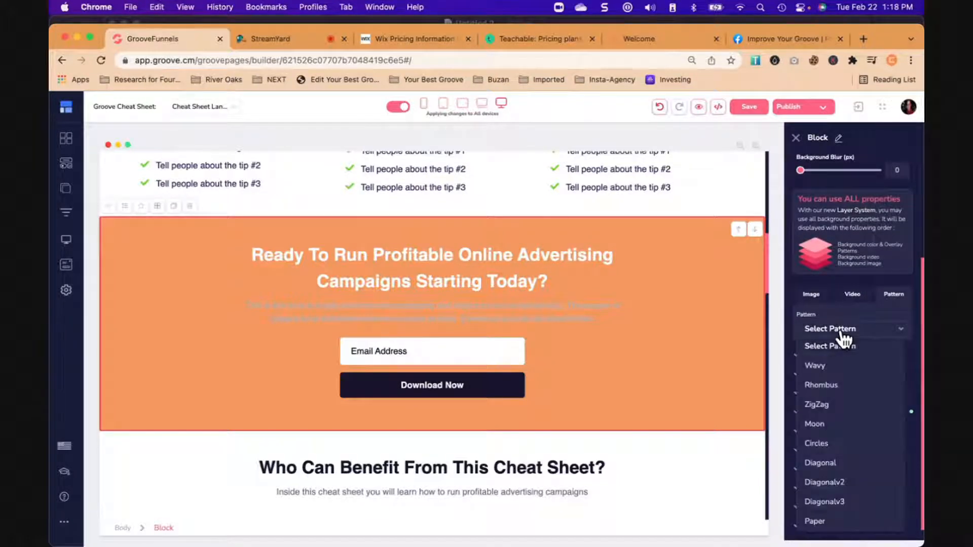
left_click(823, 366)
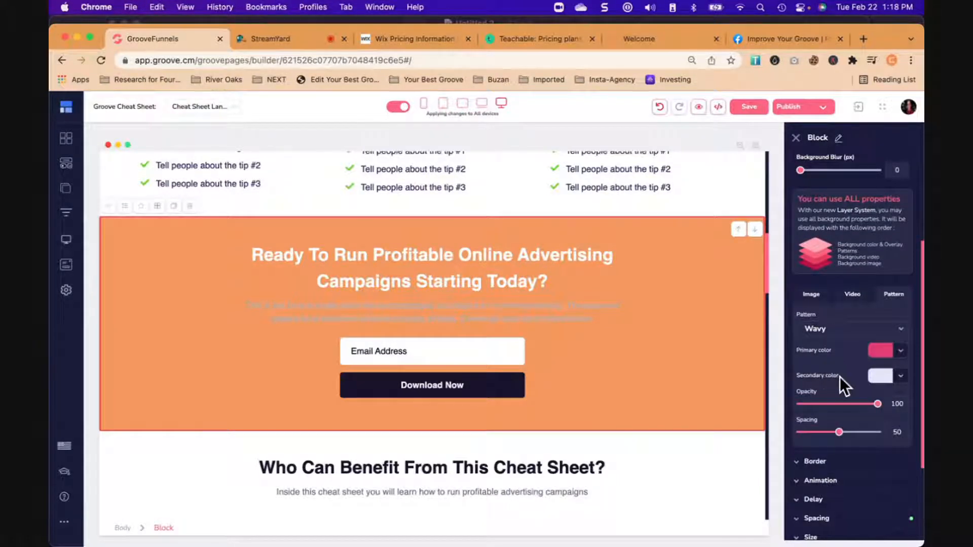
scroll(840, 376, "up", 4)
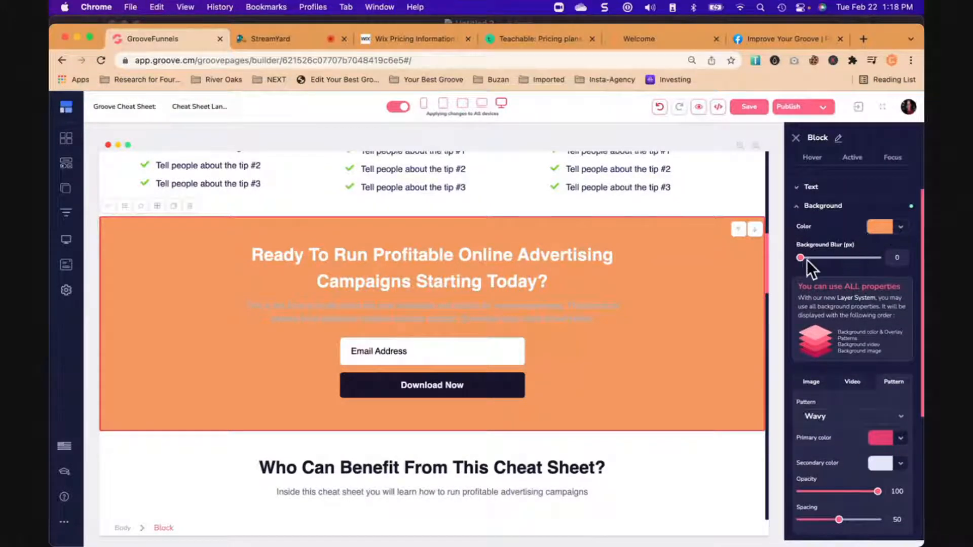
left_click_drag(801, 258, 878, 258)
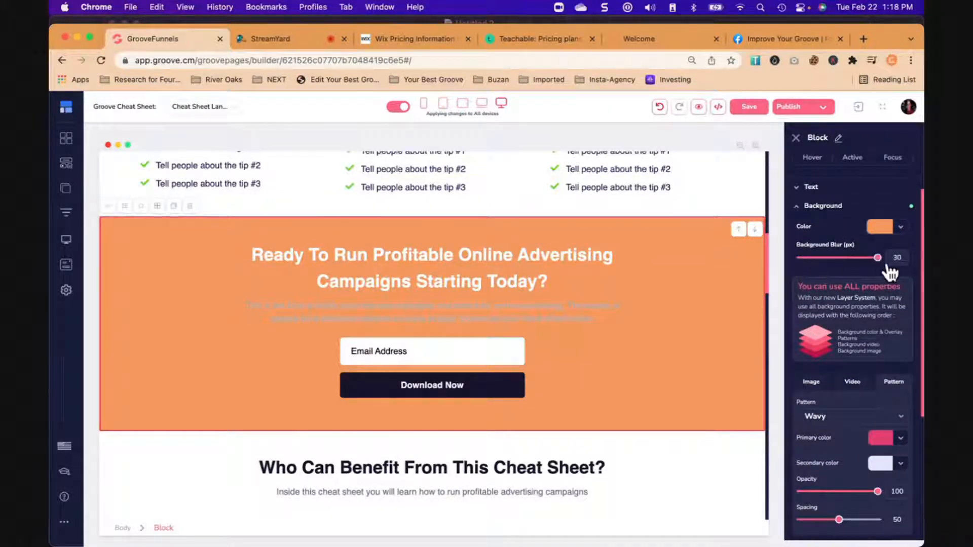
- Make the background colour of the "Ready To Run Profitable Online Advertising" block fully transparent
left_click(901, 228)
left_click(899, 395)
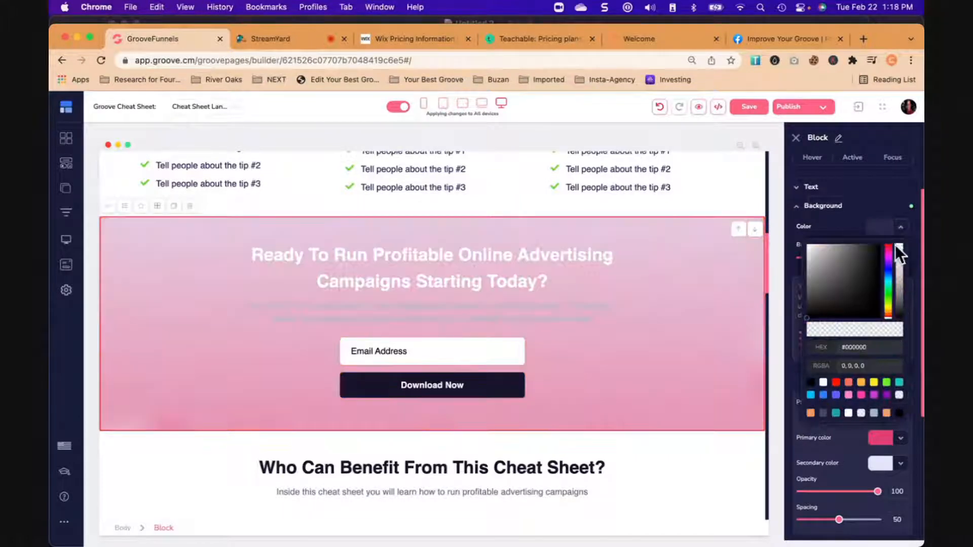
left_click(902, 227)
scroll(847, 314, "down", 3)
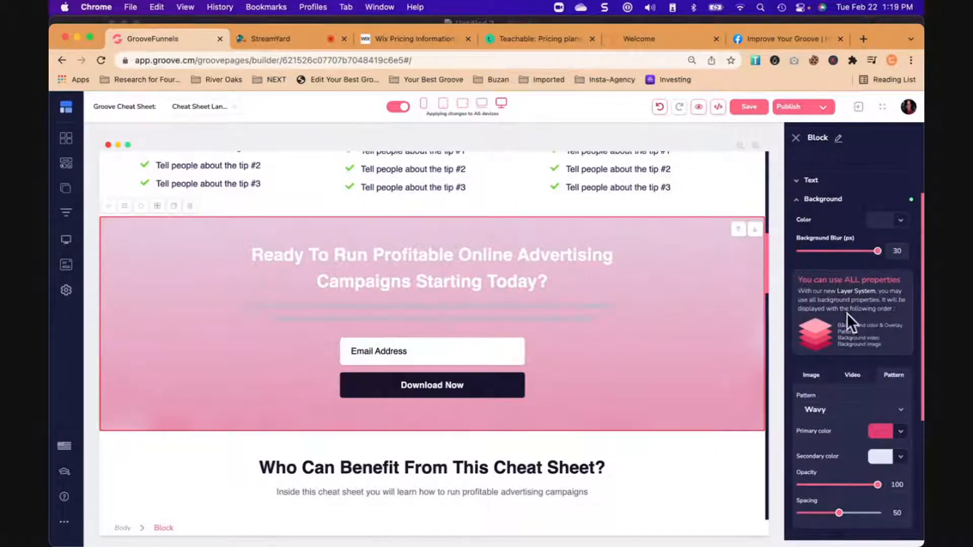
- Set the Wavy pattern's primary colour on the "Ready To Run Profitable Online Advertising" block to the saved orange #F5985E
left_click(814, 319)
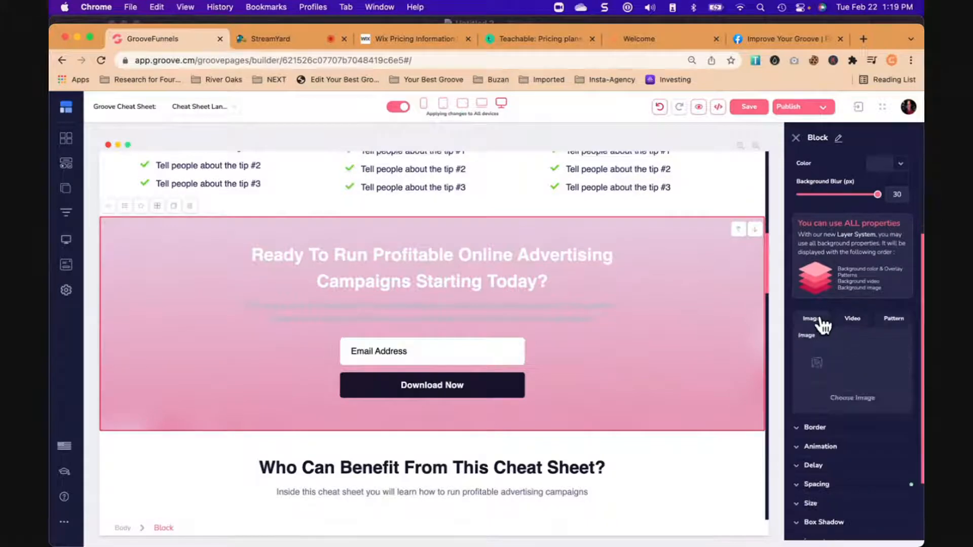
left_click(894, 320)
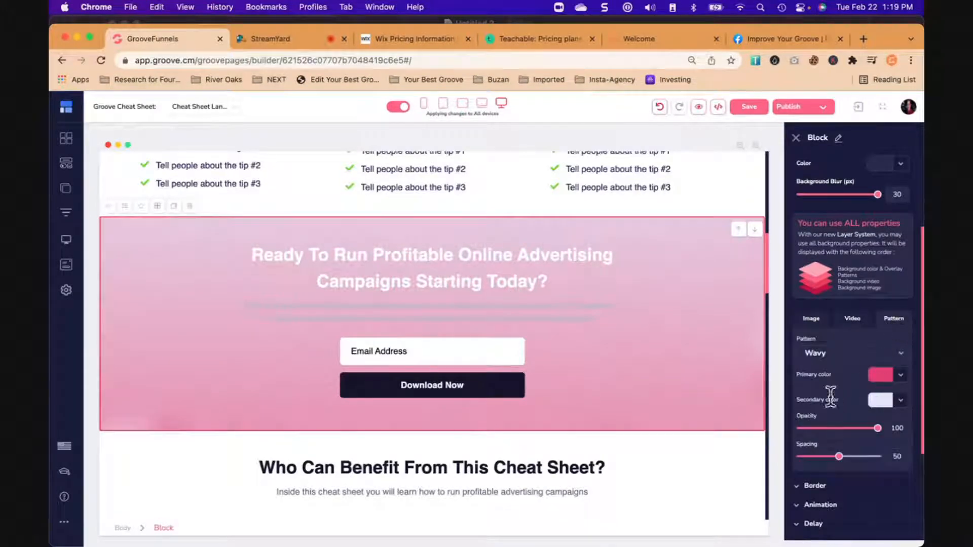
scroll(840, 388, "down", 1)
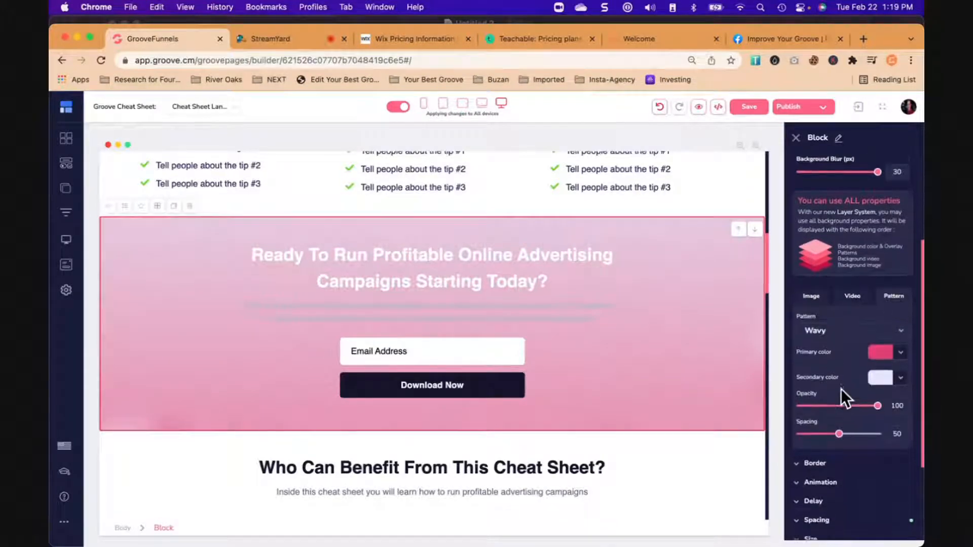
left_click(902, 353)
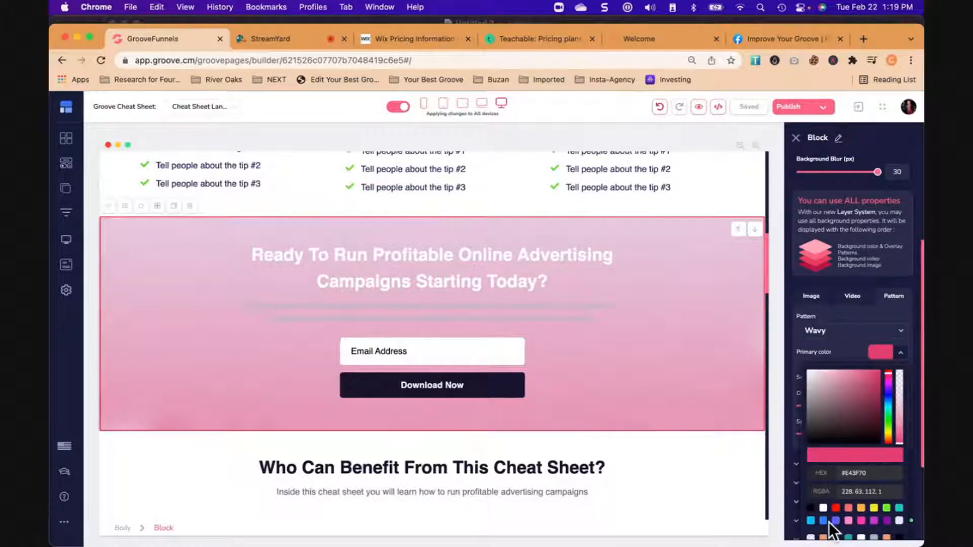
scroll(829, 522, "down", 4)
left_click(824, 437)
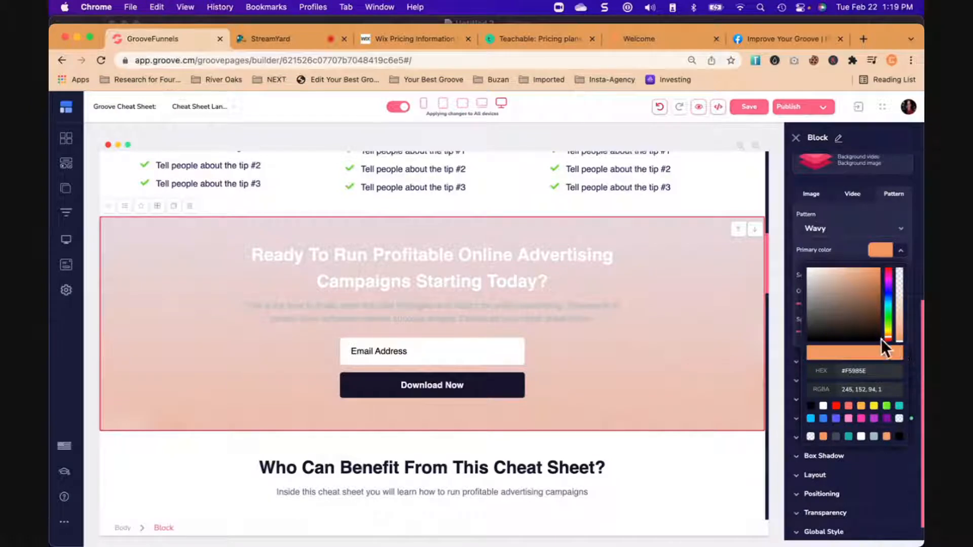
left_click(904, 255)
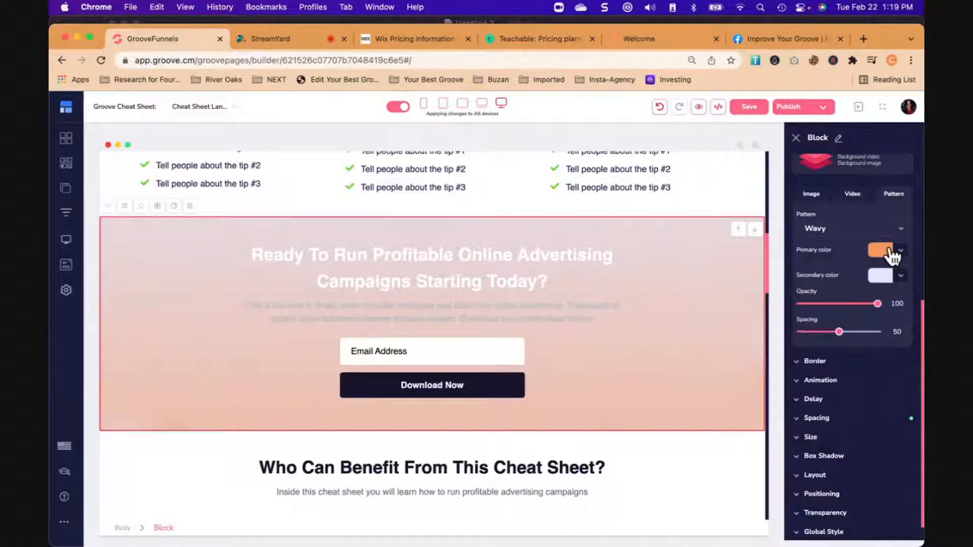
- Try yellow, green, magenta and blue as the Wavy pattern's secondary colour, ending on green #00FF3A
left_click(901, 277)
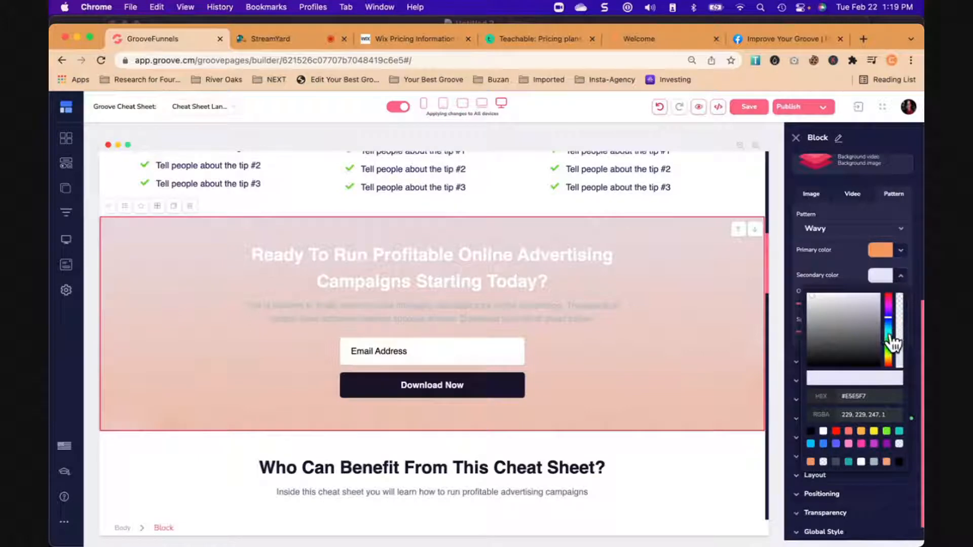
left_click(889, 359)
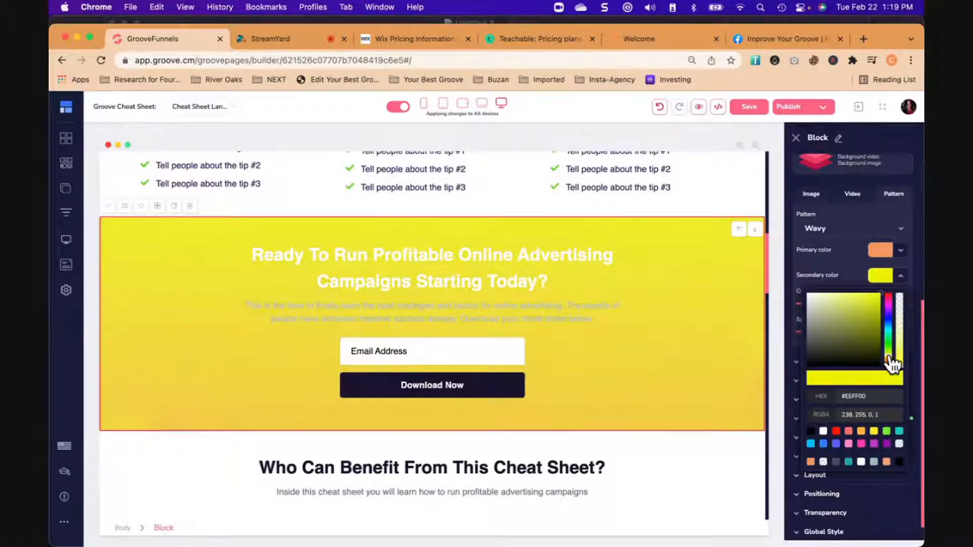
left_click(890, 350)
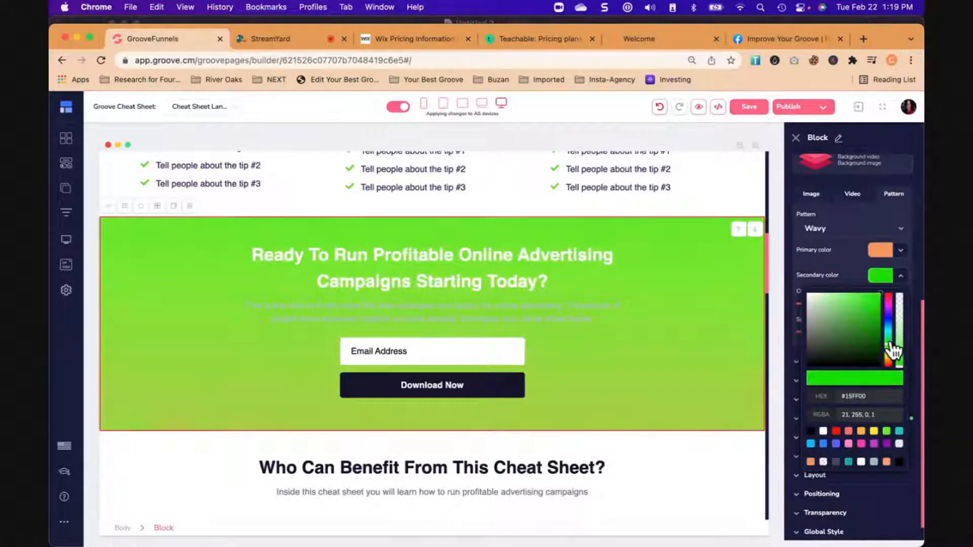
left_click(890, 306)
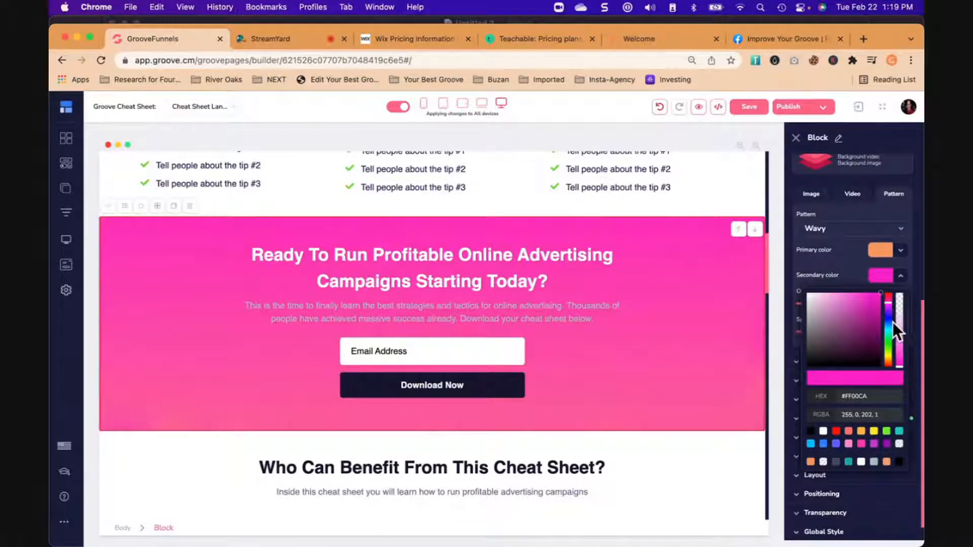
left_click(890, 349)
left_click(890, 325)
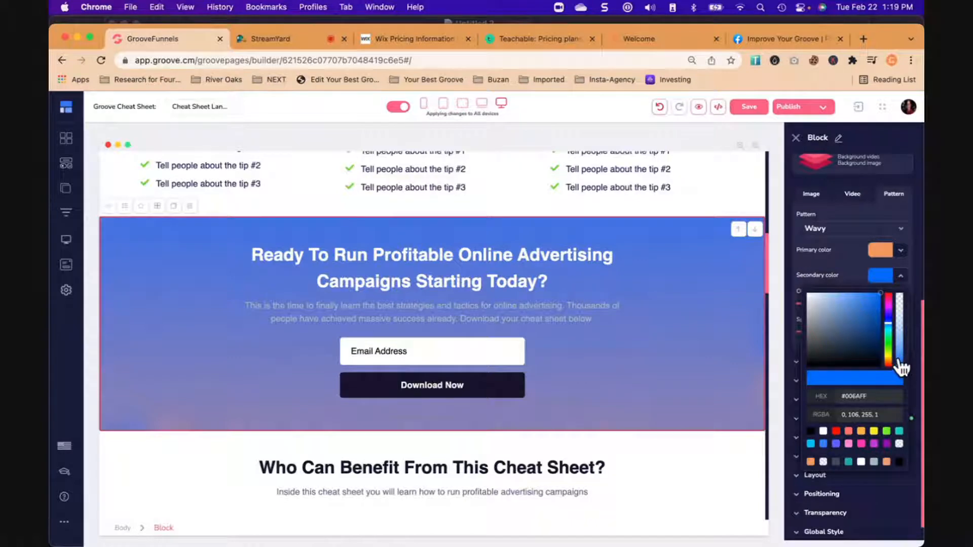
left_click(891, 349)
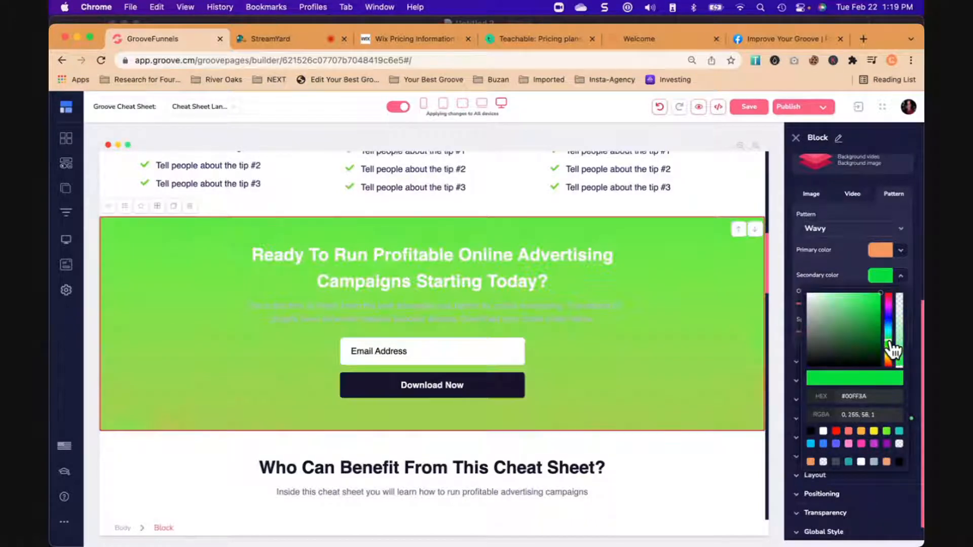
- Switch the block's background pattern to Rhombus, with its opacity at 85 and spacing at 69
left_click(835, 236)
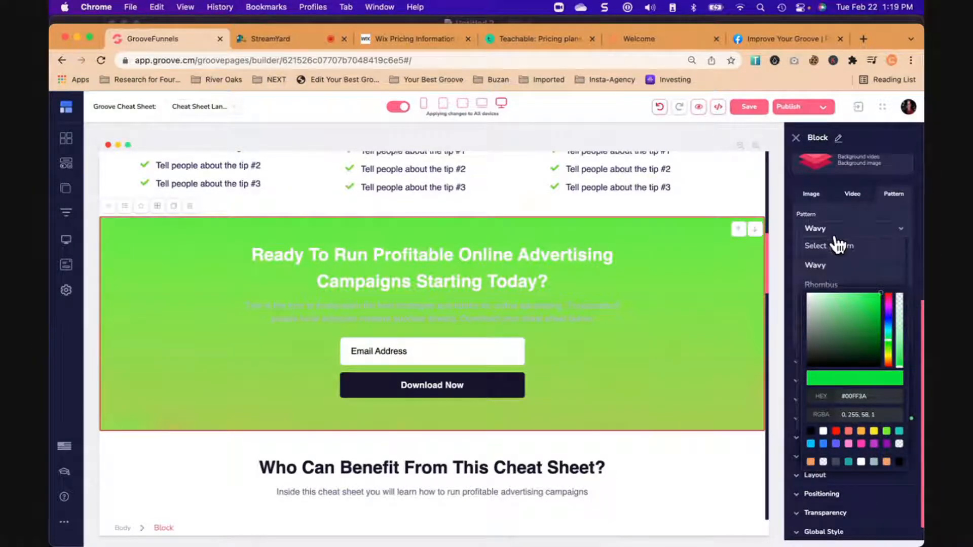
left_click(825, 282)
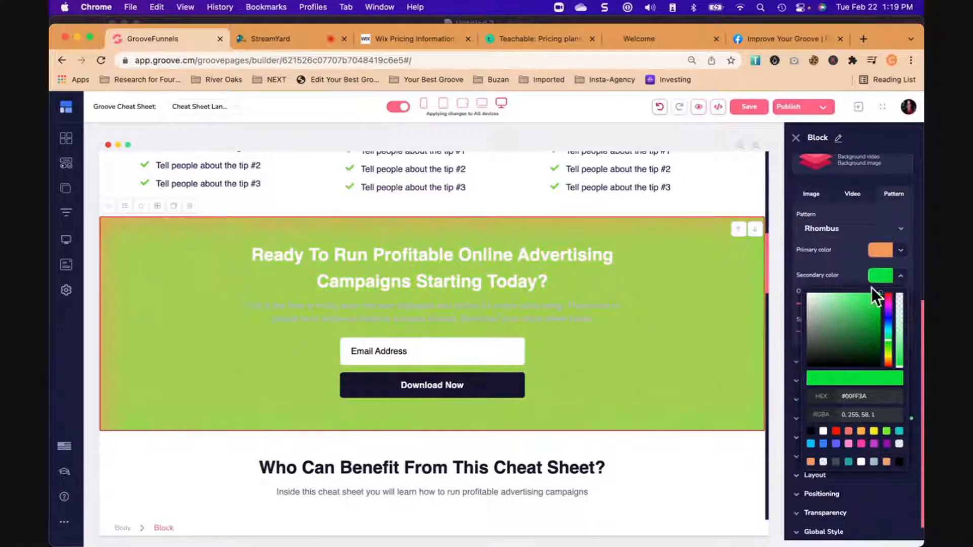
left_click(901, 278)
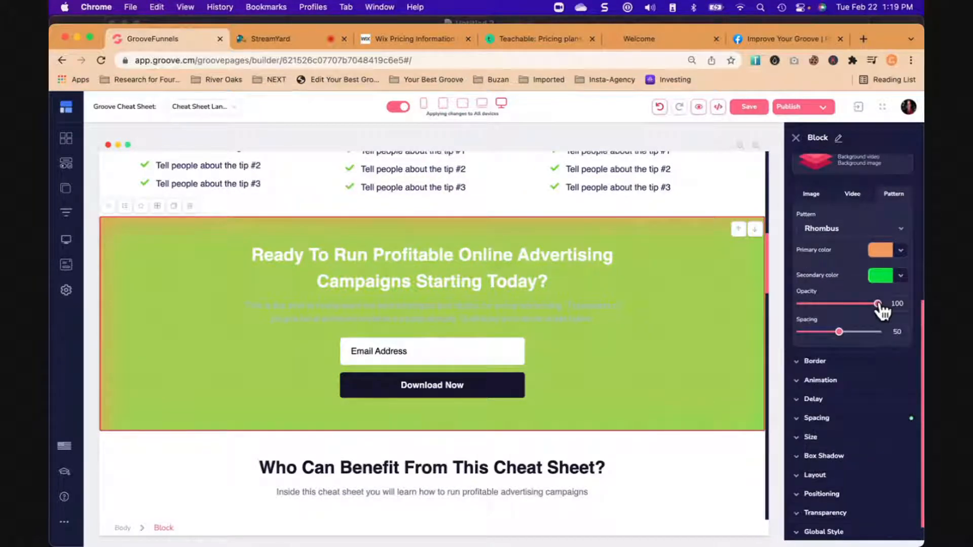
left_click_drag(878, 304, 854, 332)
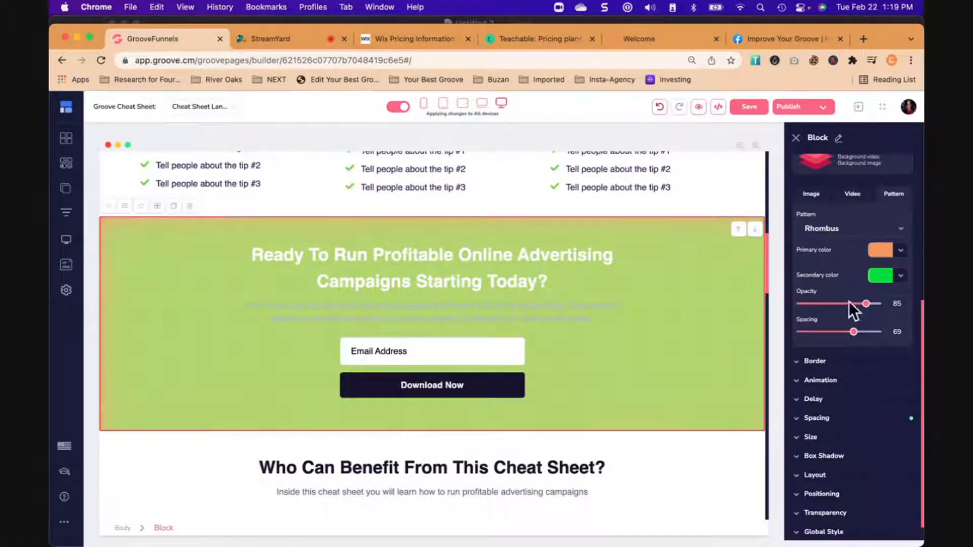
- Examine the image, video and pattern background options available for the "Ready To Run Profitable Online Advertising" block
scroll(850, 303, "up", 5)
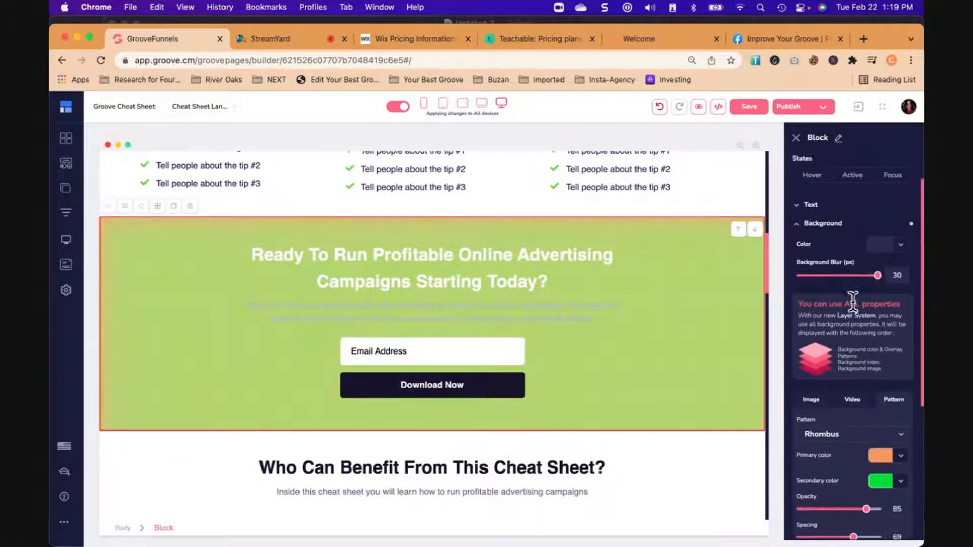
scroll(854, 301, "down", 8)
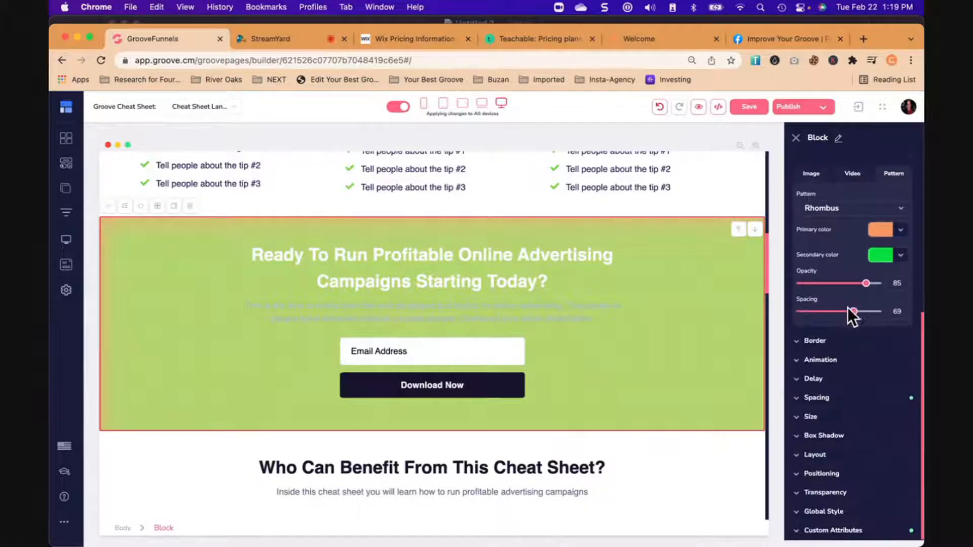
scroll(851, 312, "up", 3)
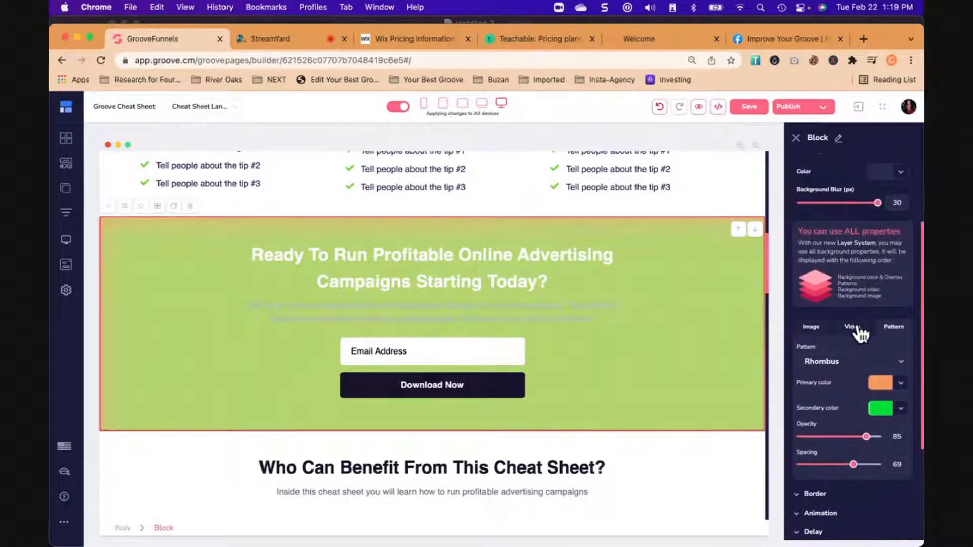
left_click(856, 327)
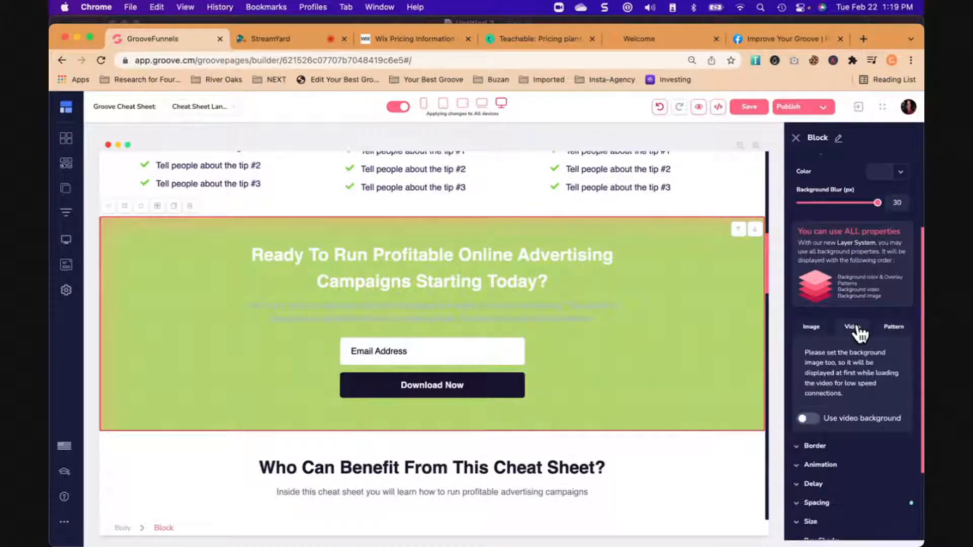
left_click(811, 327)
scroll(847, 363, "down", 1)
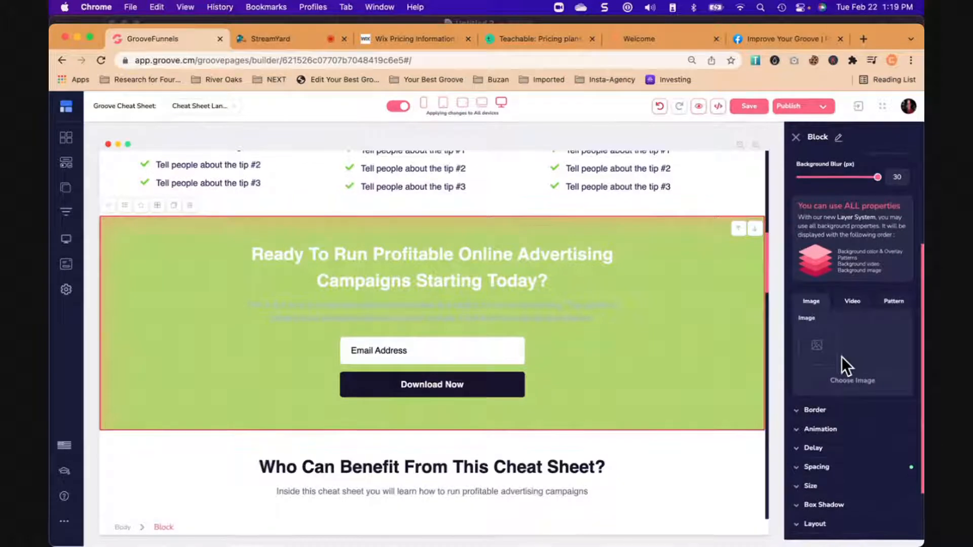
left_click(853, 304)
left_click(894, 303)
- Set the block's background blur to 0 px and the Rhombus pattern's secondary colour to black #000000
scroll(873, 337, "up", 3)
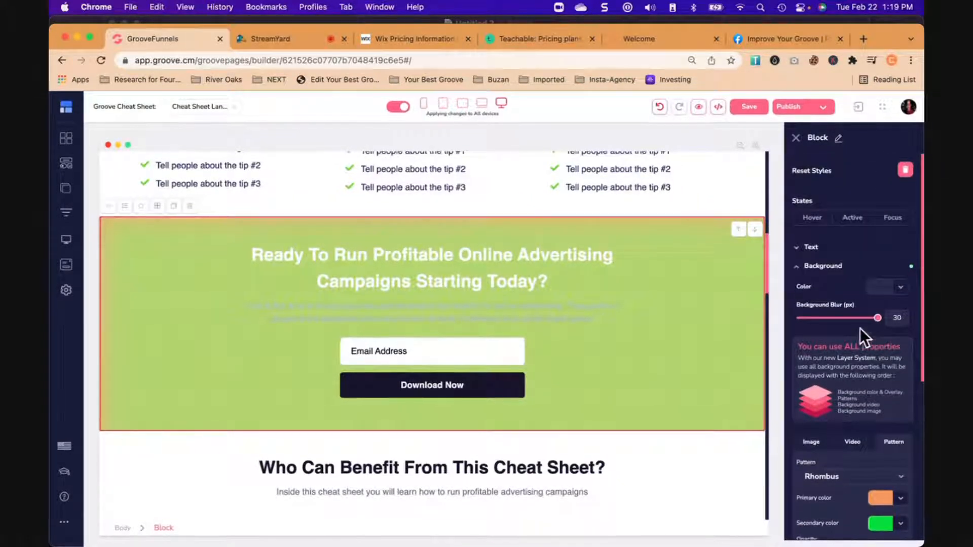
left_click_drag(877, 318, 795, 324)
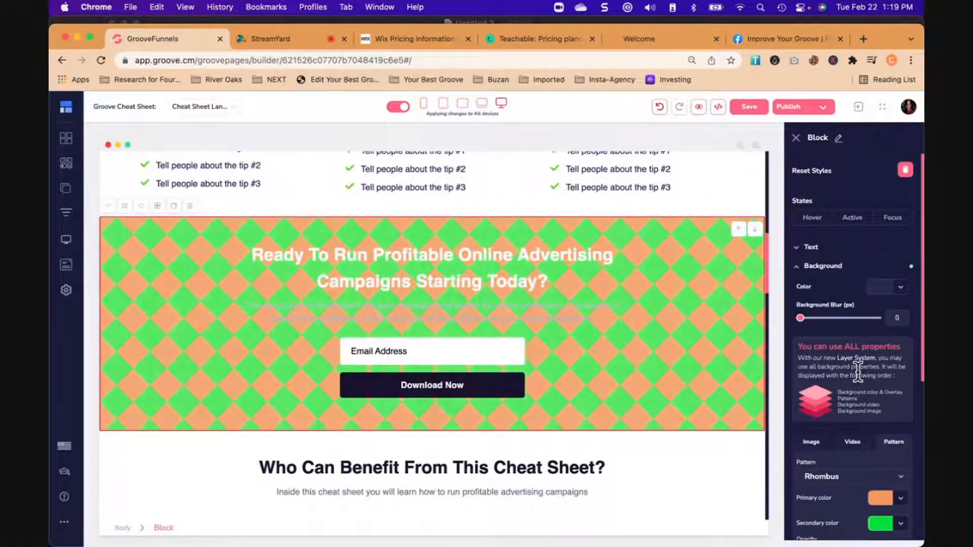
scroll(858, 372, "down", 3)
scroll(858, 372, "down", 4)
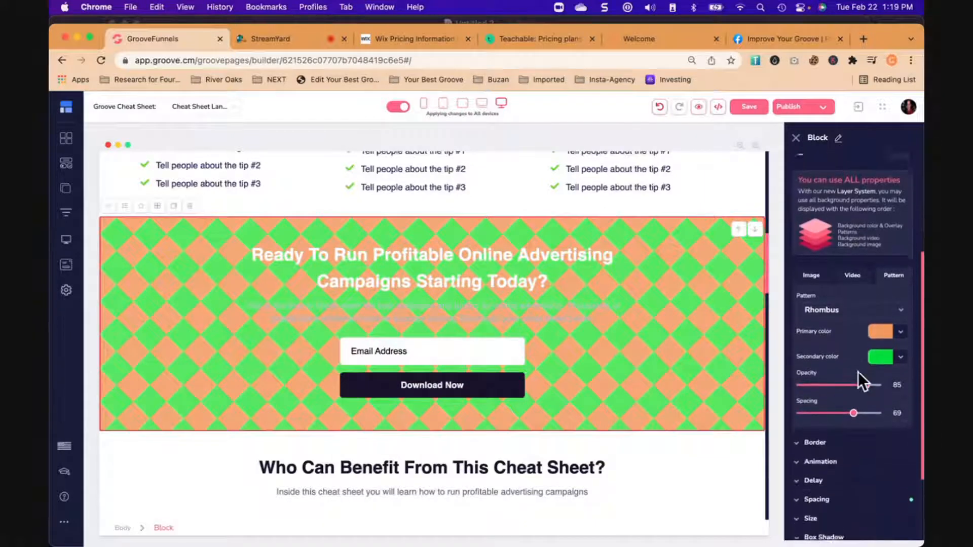
left_click(902, 351)
scroll(856, 453, "down", 3)
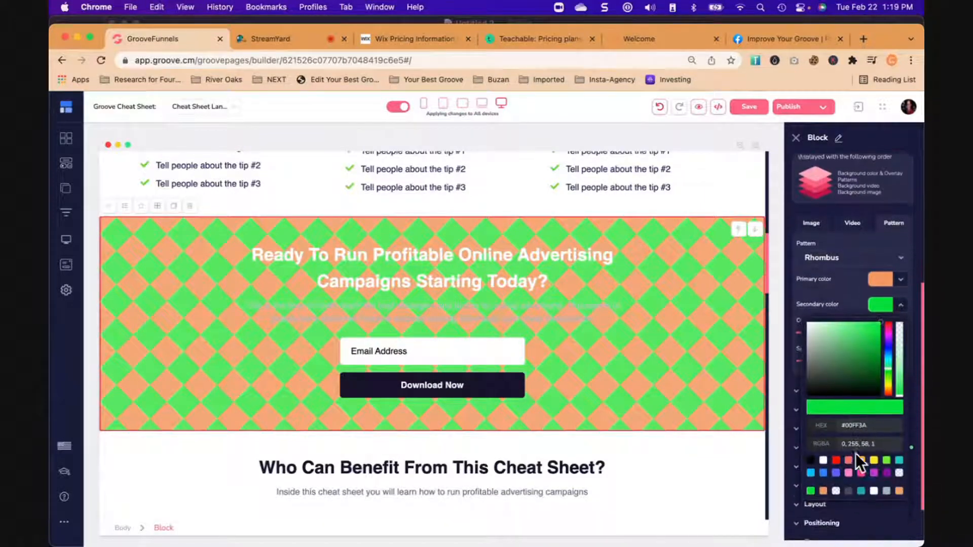
left_click(810, 430)
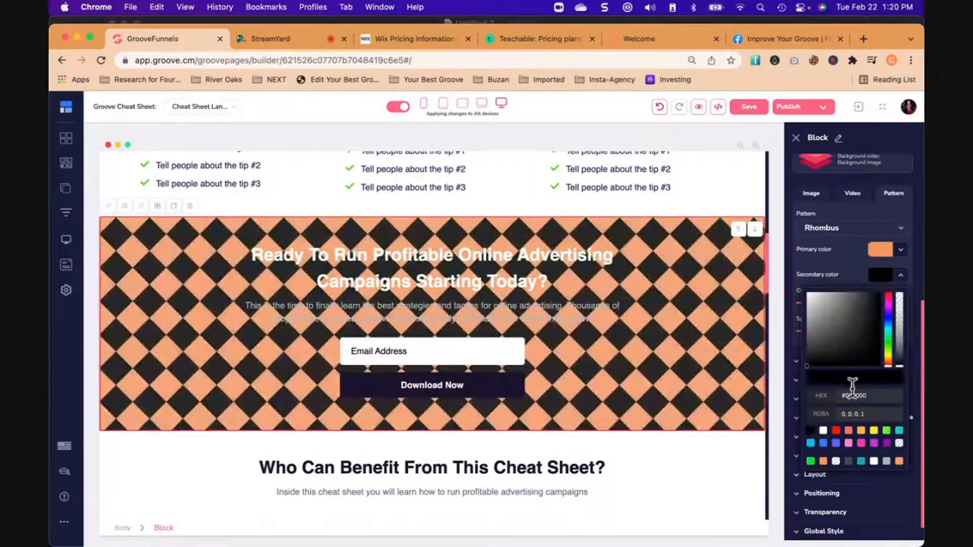
left_click(901, 275)
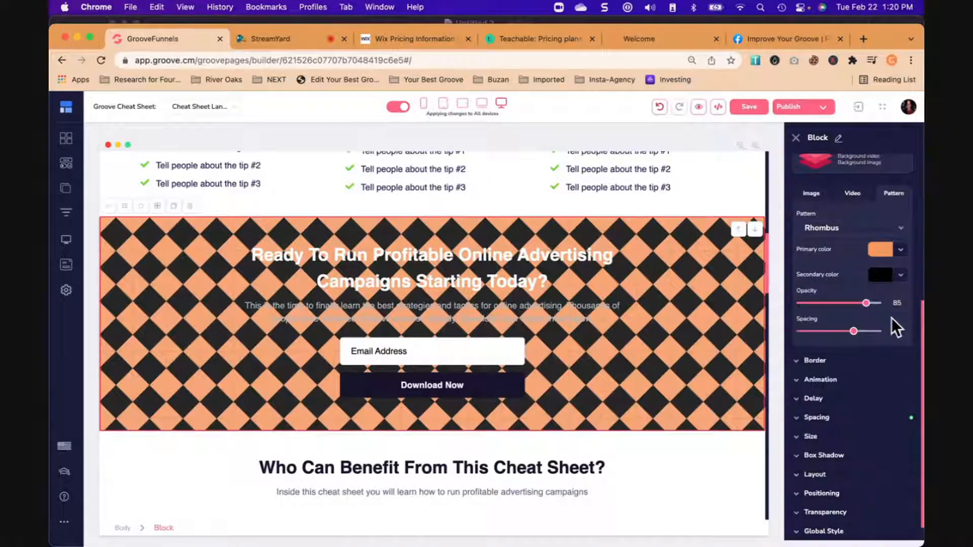
- Reduce the Rhombus pattern's opacity to 16 and its spacing to 7
left_click_drag(856, 334, 810, 351)
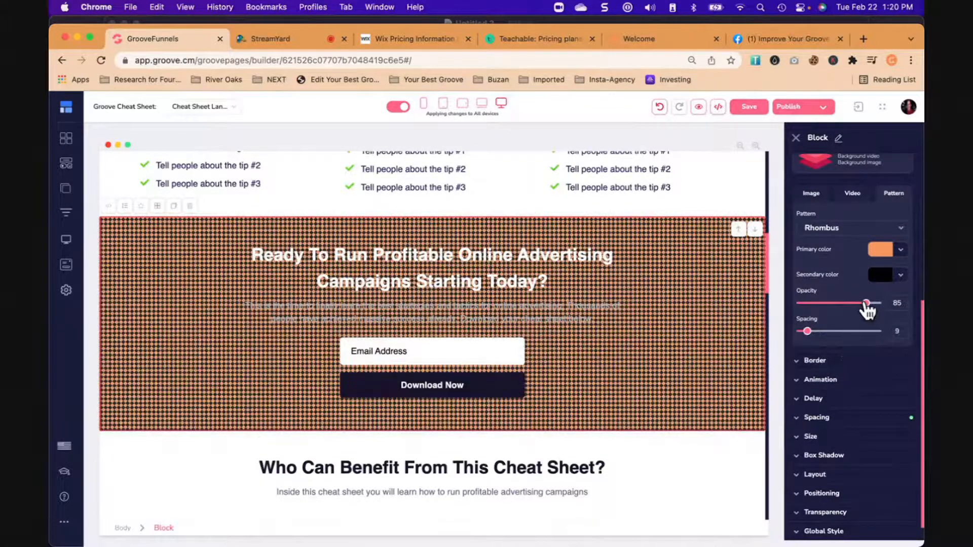
left_click_drag(868, 310, 814, 319)
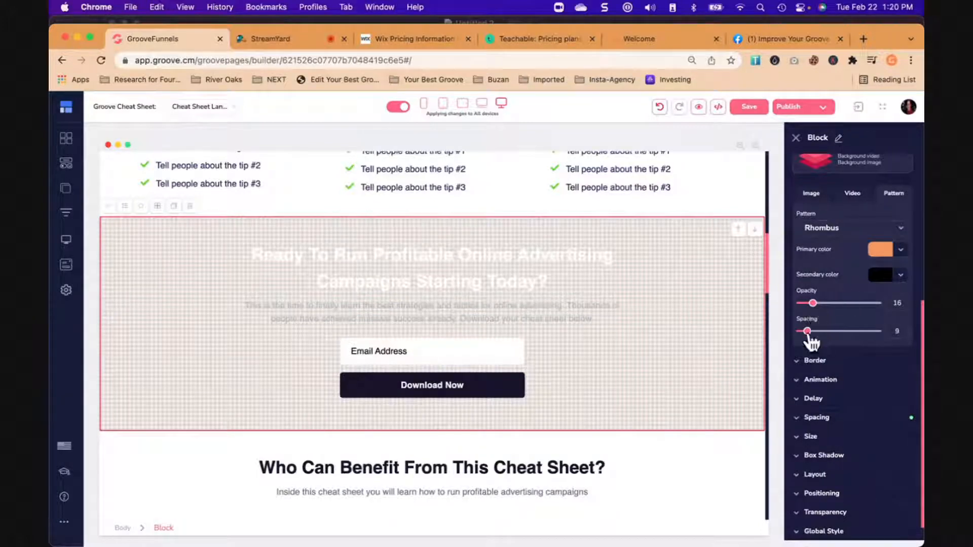
left_click_drag(810, 337, 807, 339)
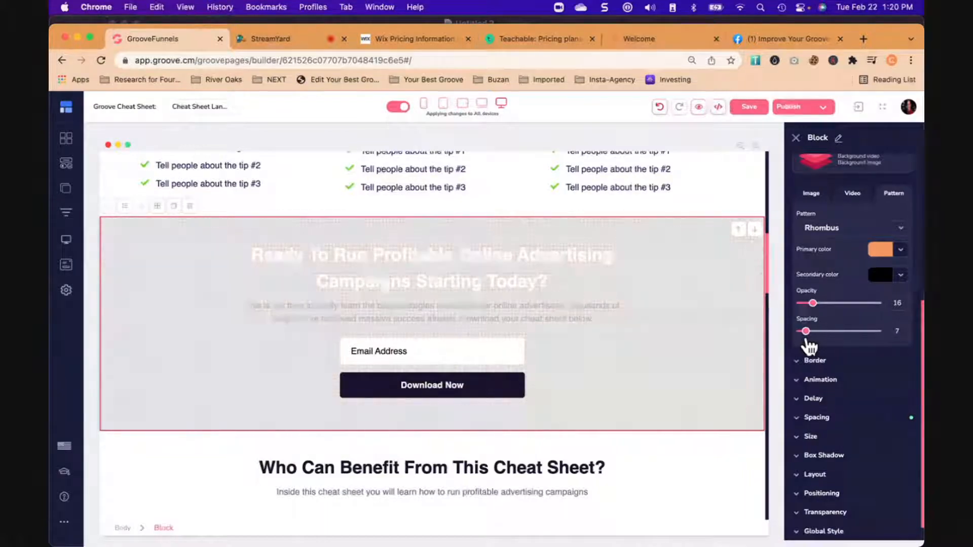
- Set the text colour of the "Ready To Run Profitable Online Advertising Campaigns Starting Today?" heading to black
left_click(507, 272)
left_click(805, 247)
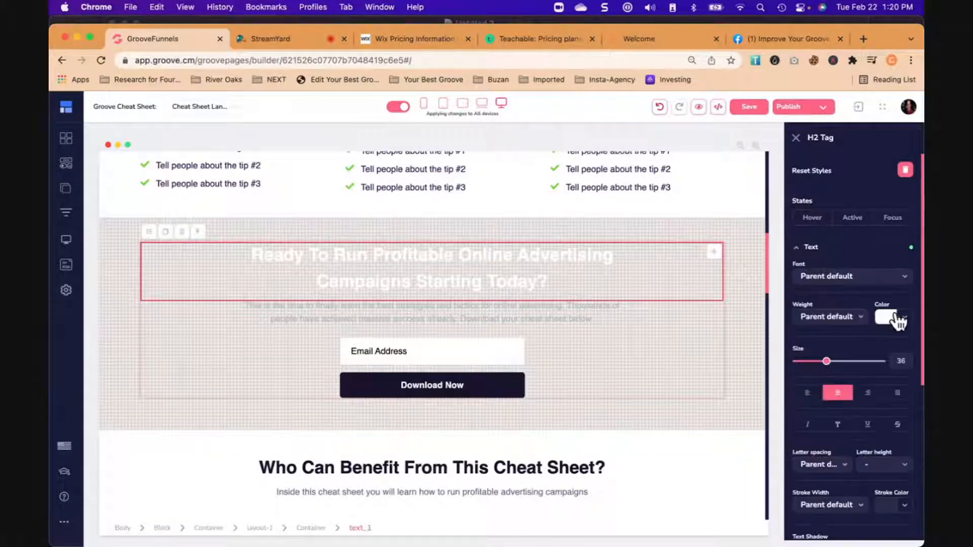
left_click(896, 318)
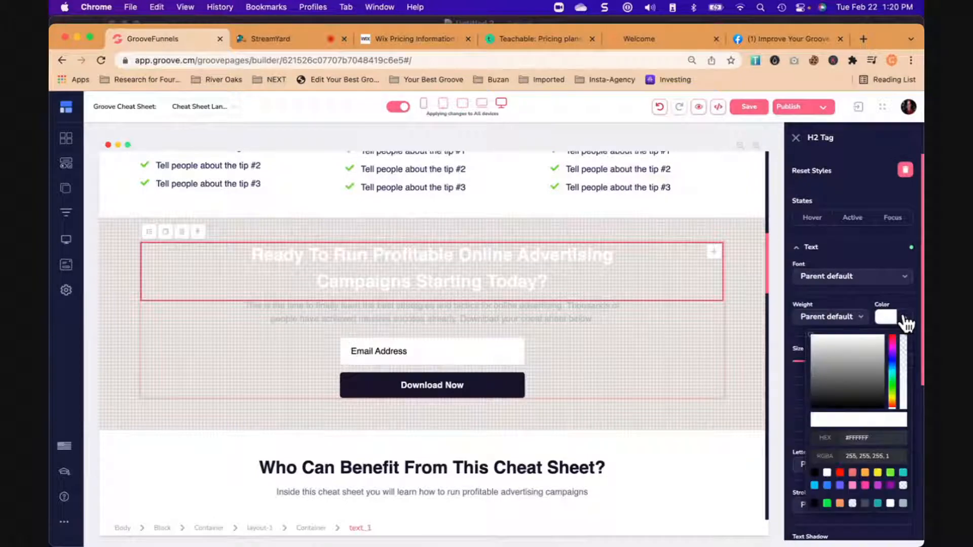
left_click(815, 472)
- Set the text colour of the paragraph beneath the "Ready To Run Profitable Online Advertising" heading to black #000000
left_click(591, 315)
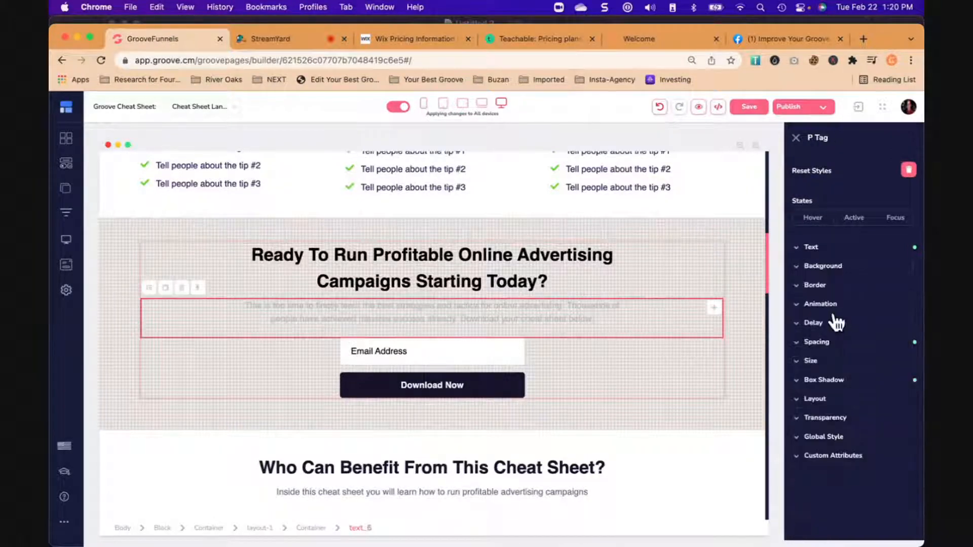
left_click(816, 254)
left_click(896, 319)
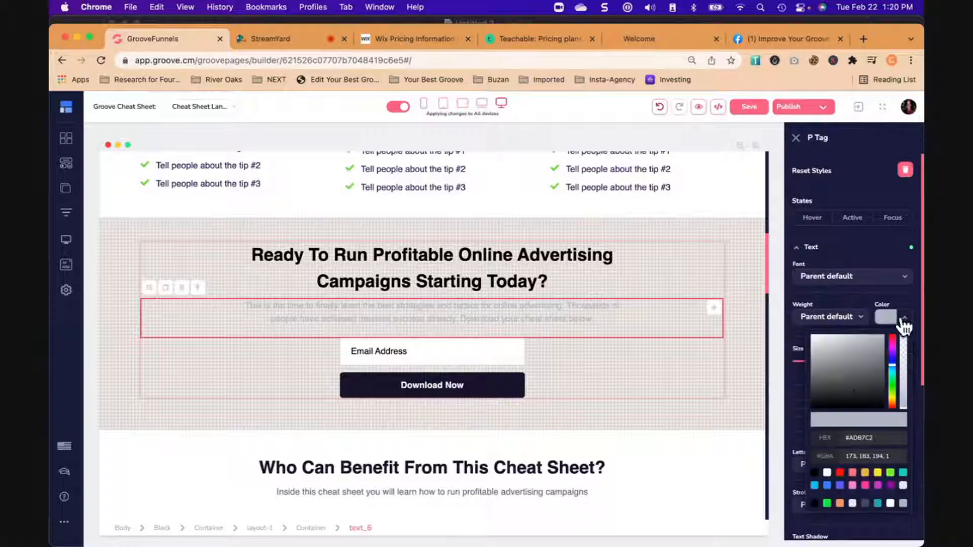
left_click(815, 472)
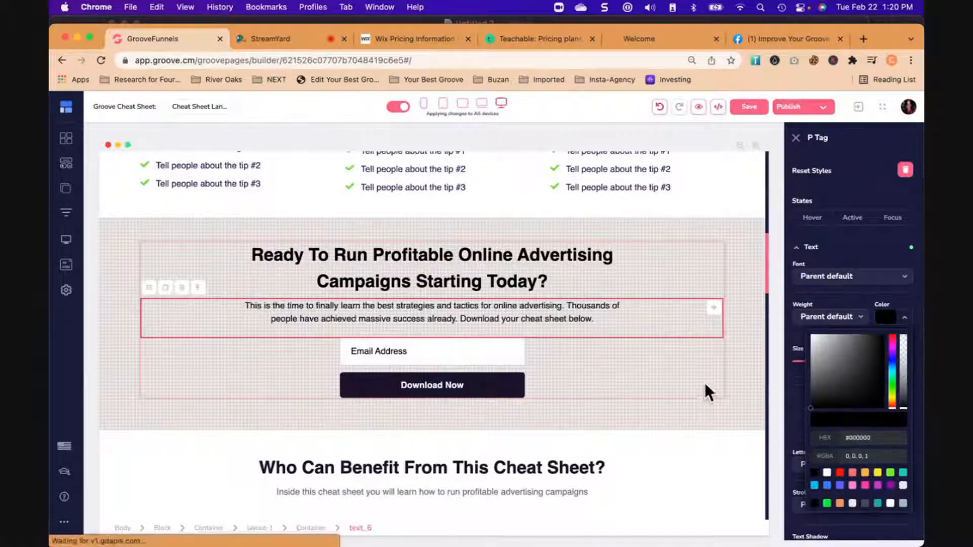
- Replace the "Ready To Run Profitable Online Advertising Campaigns Starting Today?" heading with "Don't Delay Get Your Courses Online and Selling Today"
left_click(709, 387)
left_click(317, 232)
triple_click(390, 253)
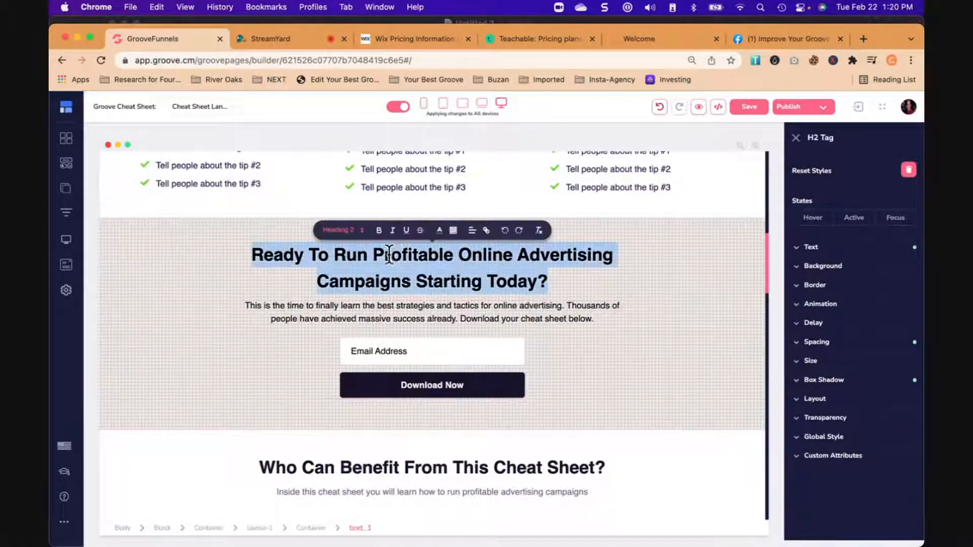
type("Don'")
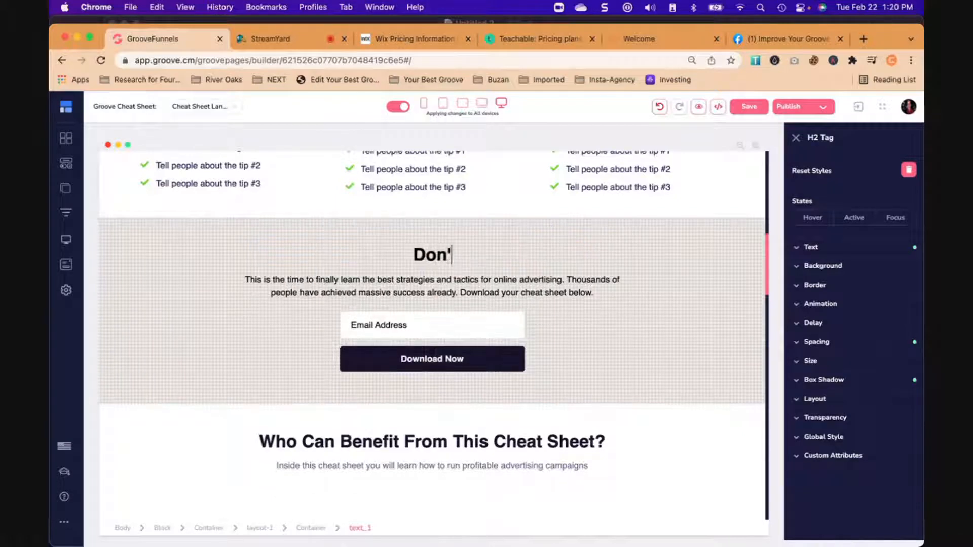
type("t Delay Get Y")
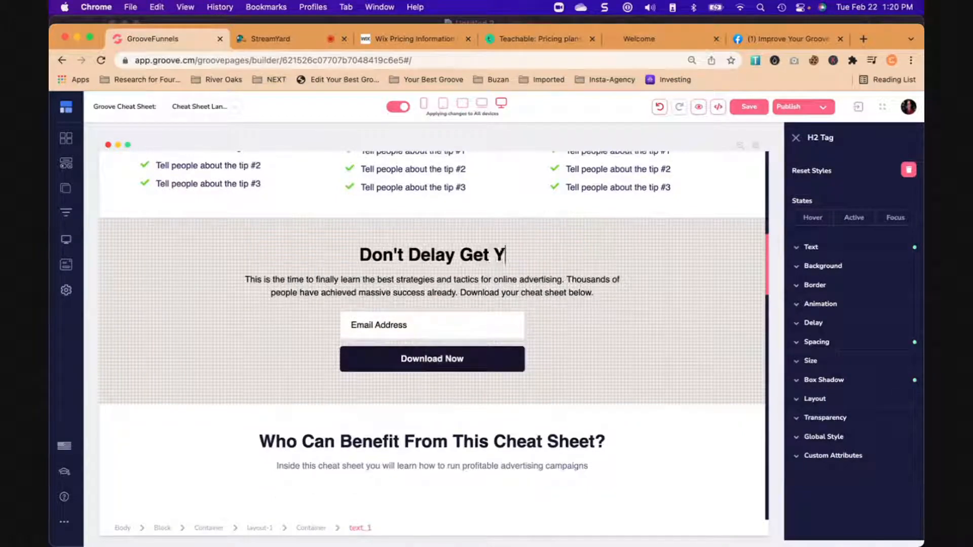
type("our Courses")
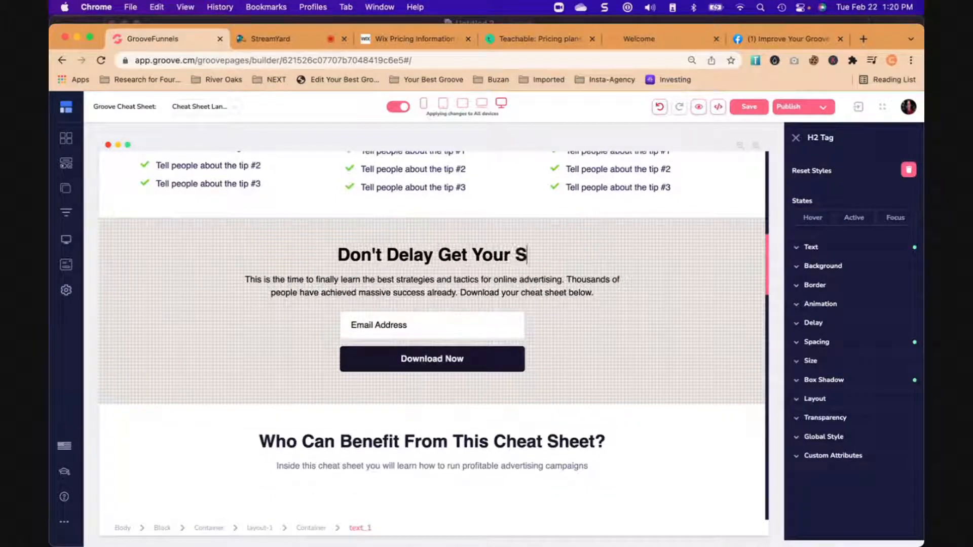
key("BackSpace")
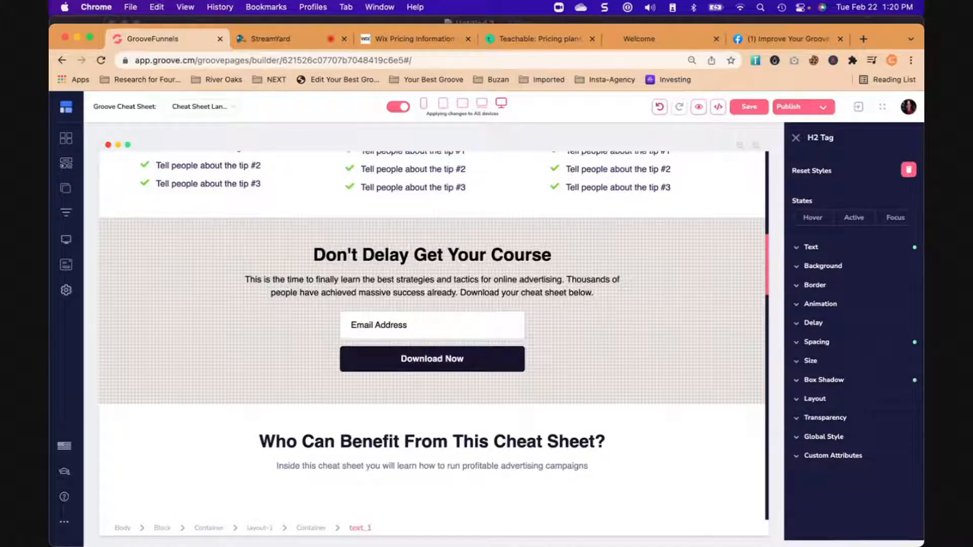
type("s Online and Selling Today")
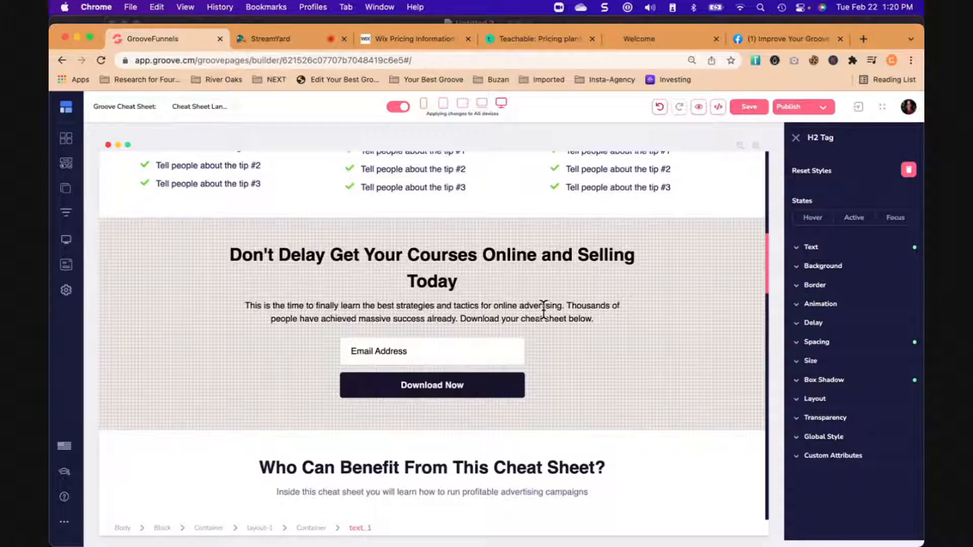
- Delete the "Who Can Benefit From This Cheat Sheet?" block beneath the patterned sign-up block
scroll(544, 310, "down", 5)
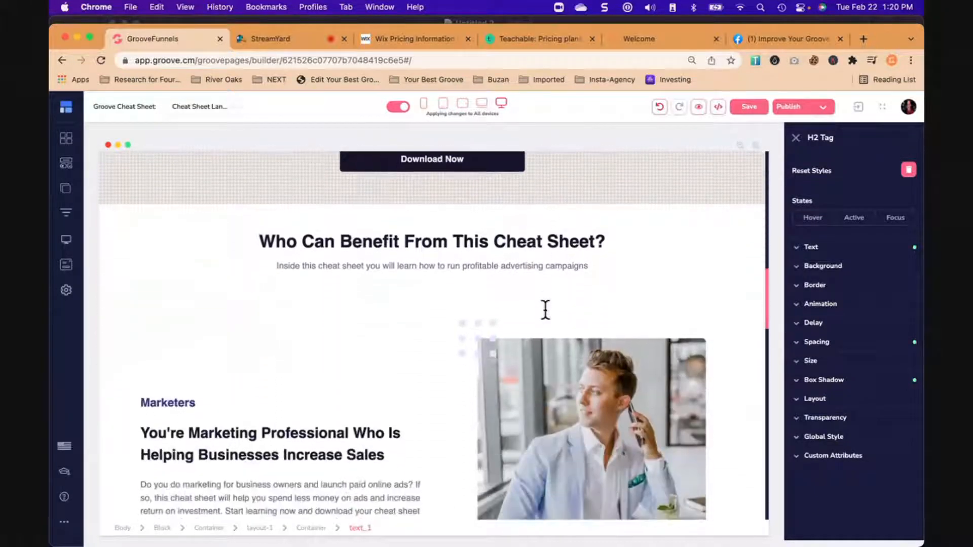
scroll(545, 310, "down", 6)
scroll(546, 309, "up", 5)
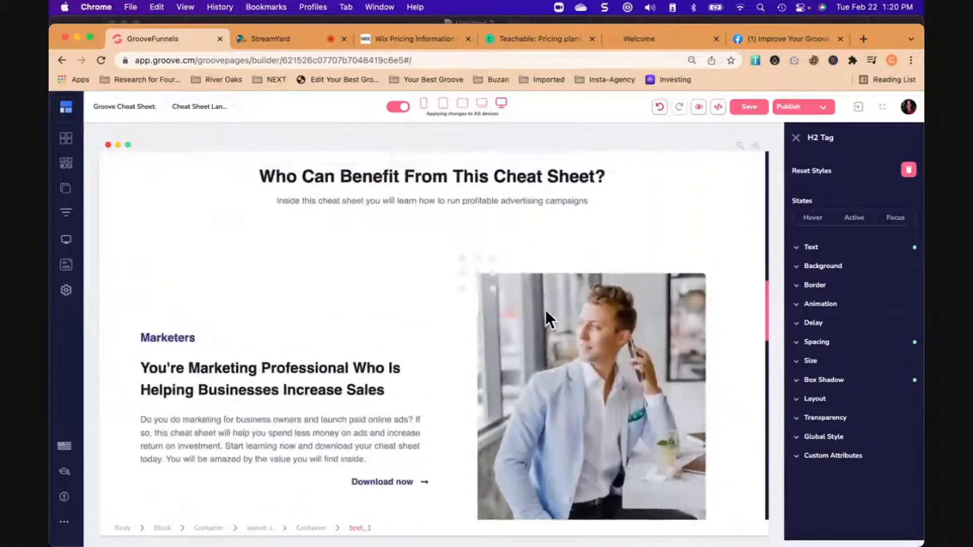
scroll(545, 310, "up", 2)
left_click(111, 227)
left_click(190, 211)
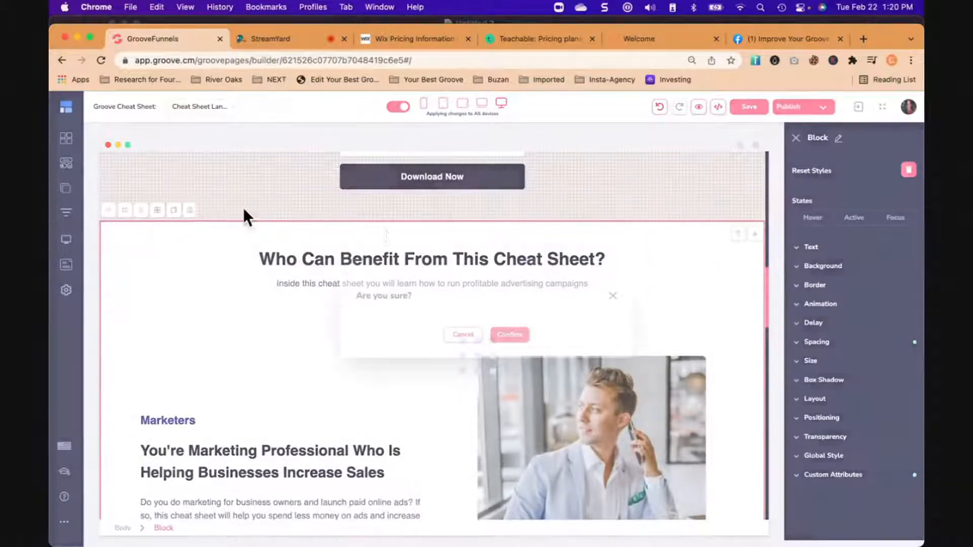
left_click(513, 334)
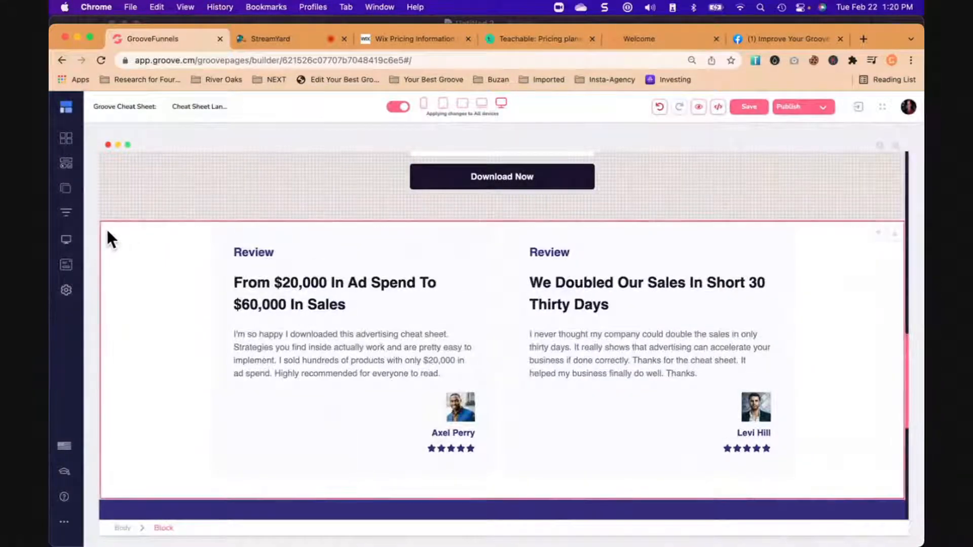
- Delete the customer reviews block and the purple "Ready To Learn How You Can 3X Your Sales With Advertising?" block
left_click(107, 233)
left_click(189, 209)
left_click(498, 331)
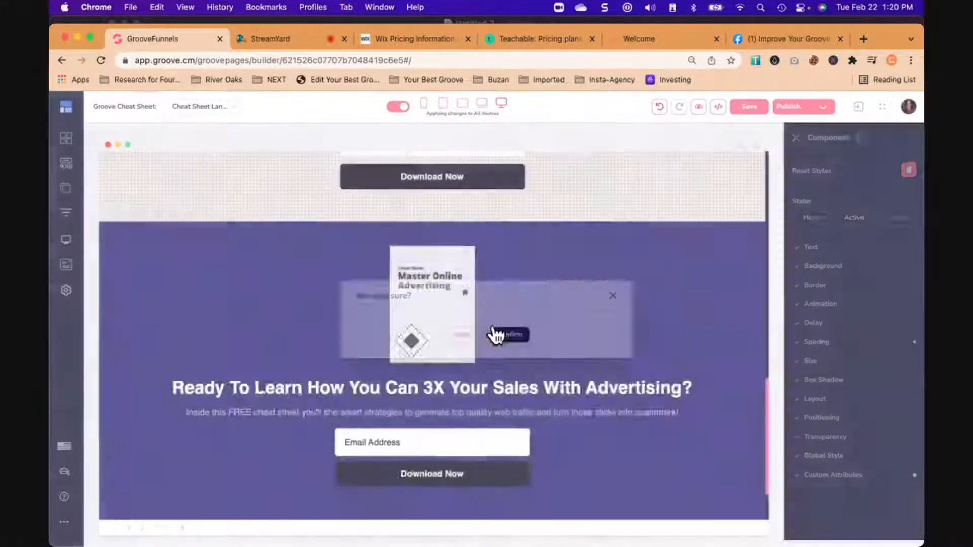
left_click(117, 231)
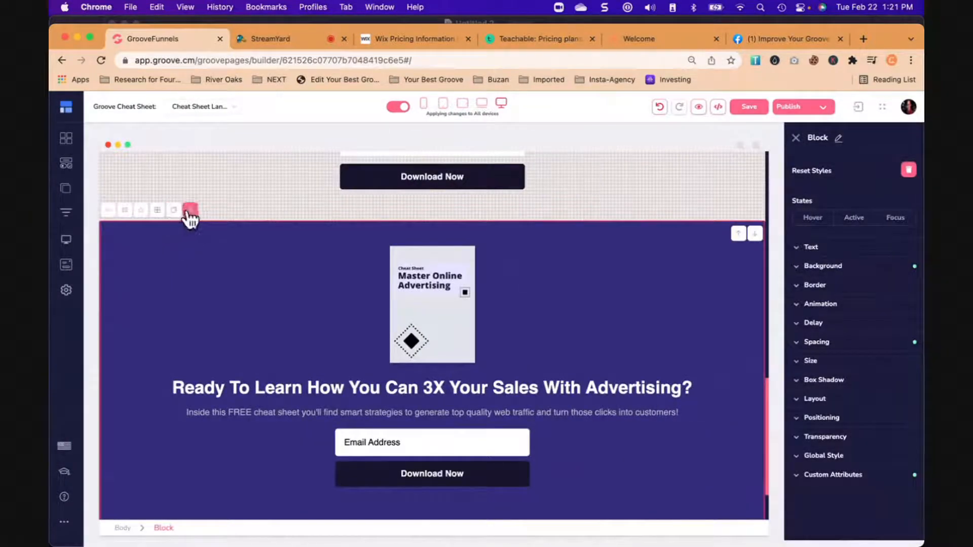
left_click(189, 210)
left_click(517, 333)
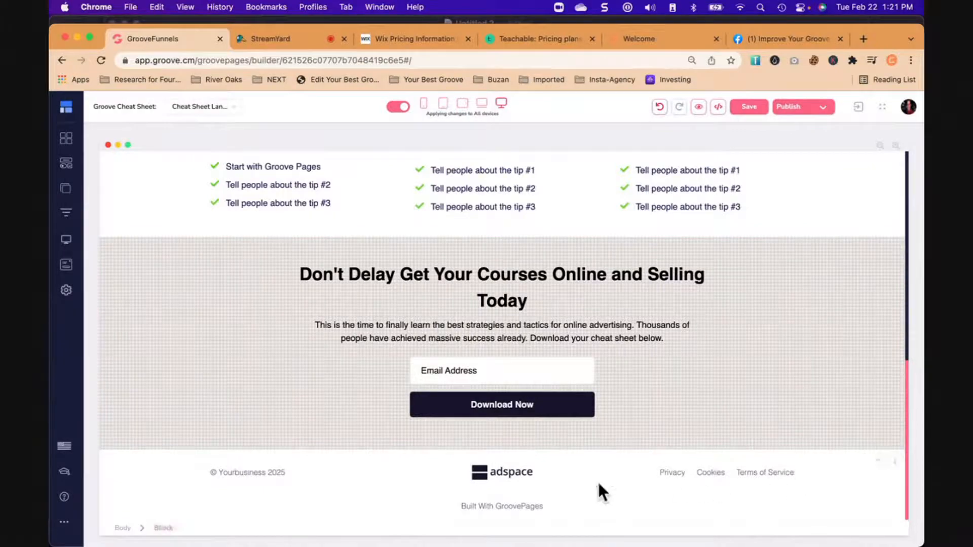
left_click(504, 471)
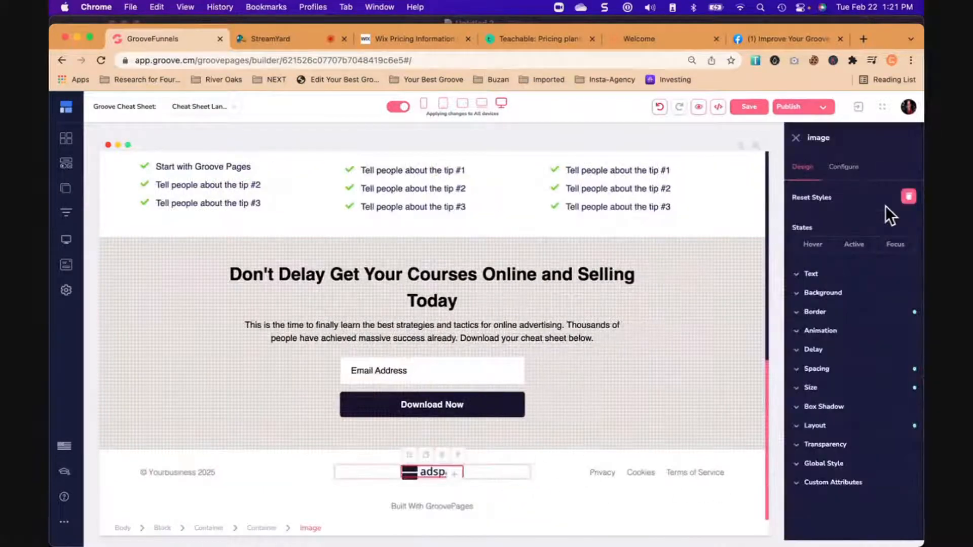
left_click(853, 172)
left_click(859, 246)
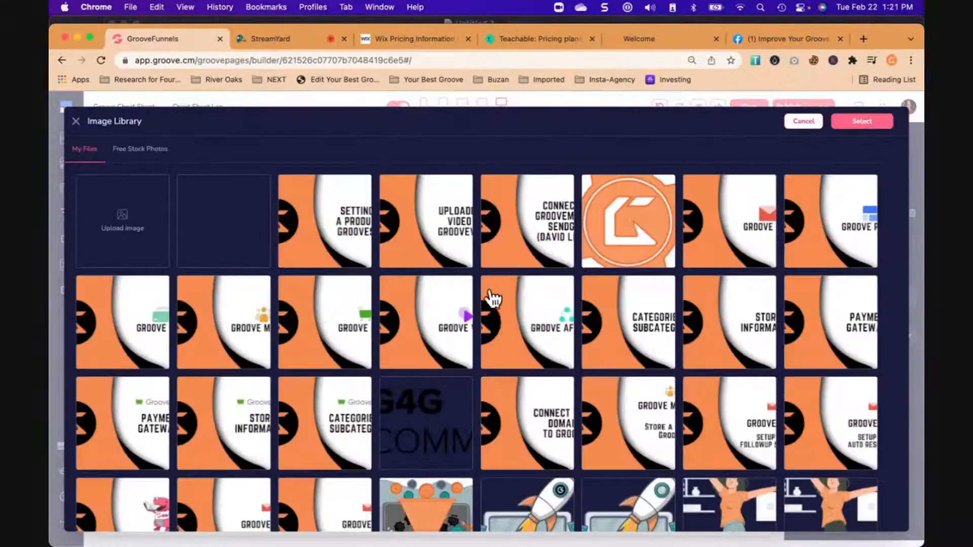
scroll(499, 320, "down", 5)
scroll(503, 321, "down", 5)
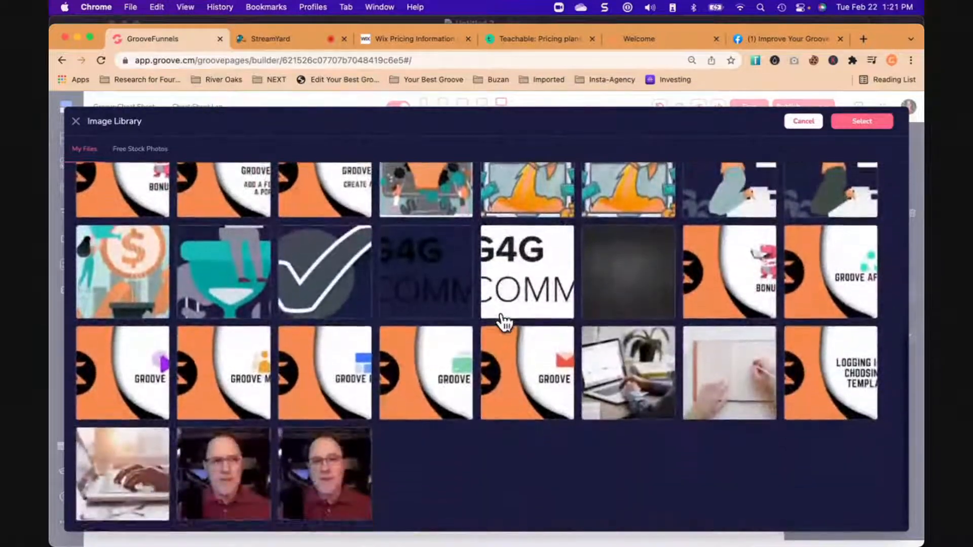
scroll(502, 313, "down", 2)
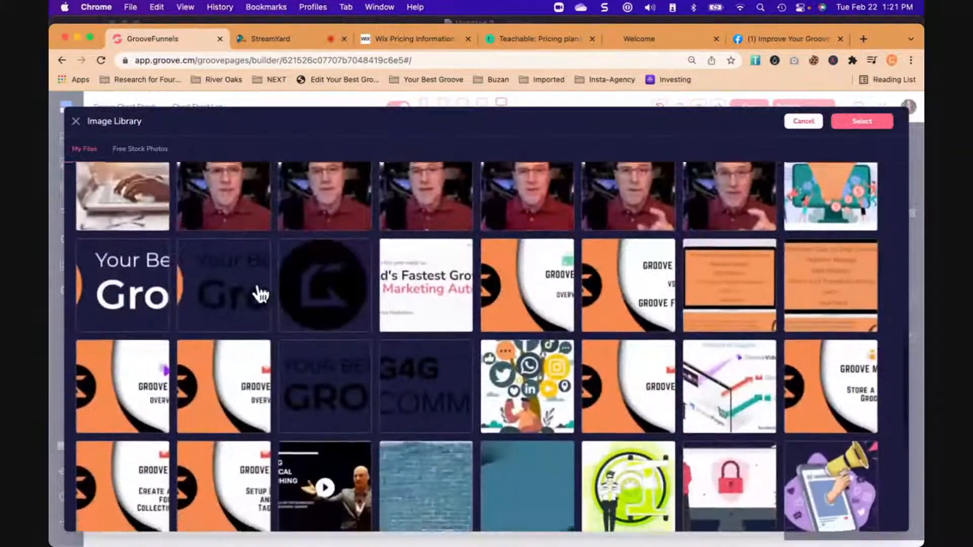
left_click(257, 291)
left_click(867, 122)
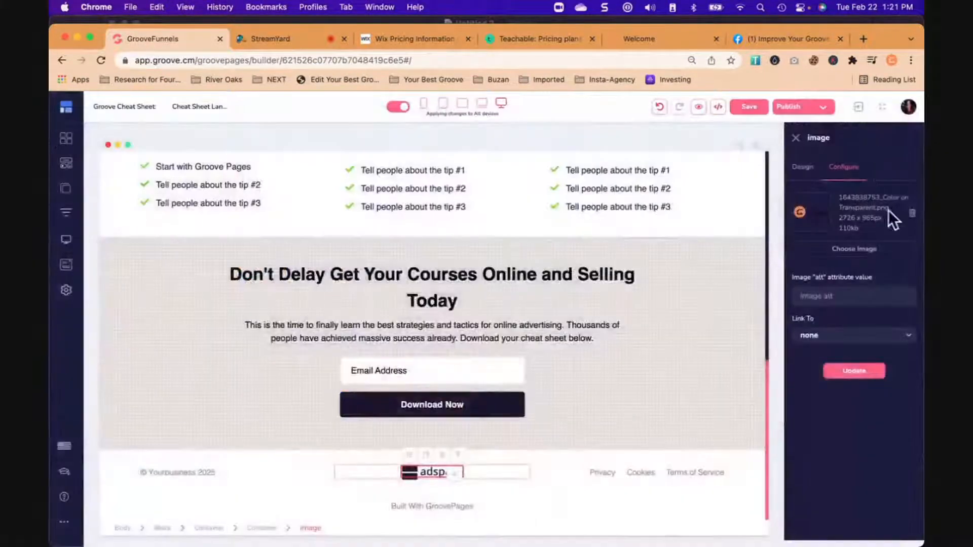
left_click(867, 372)
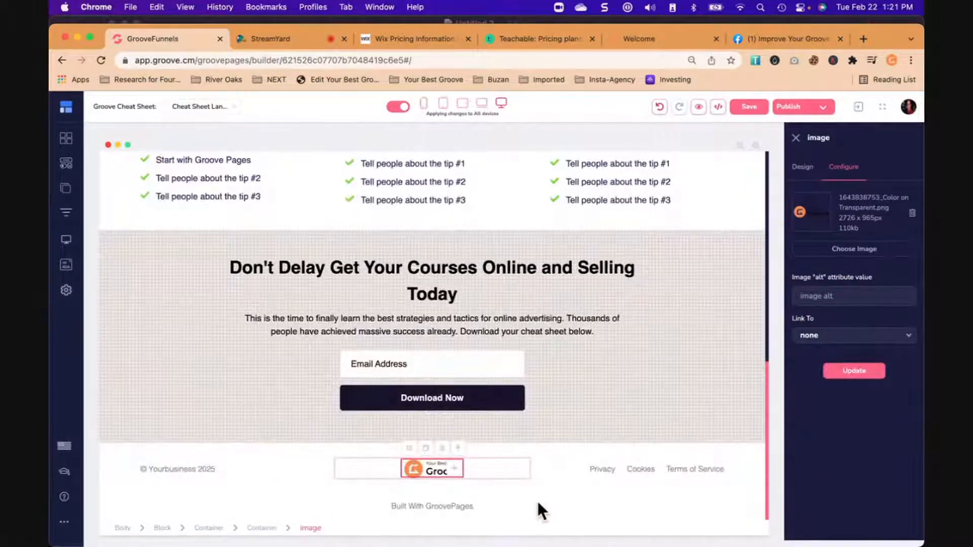
left_click(538, 503)
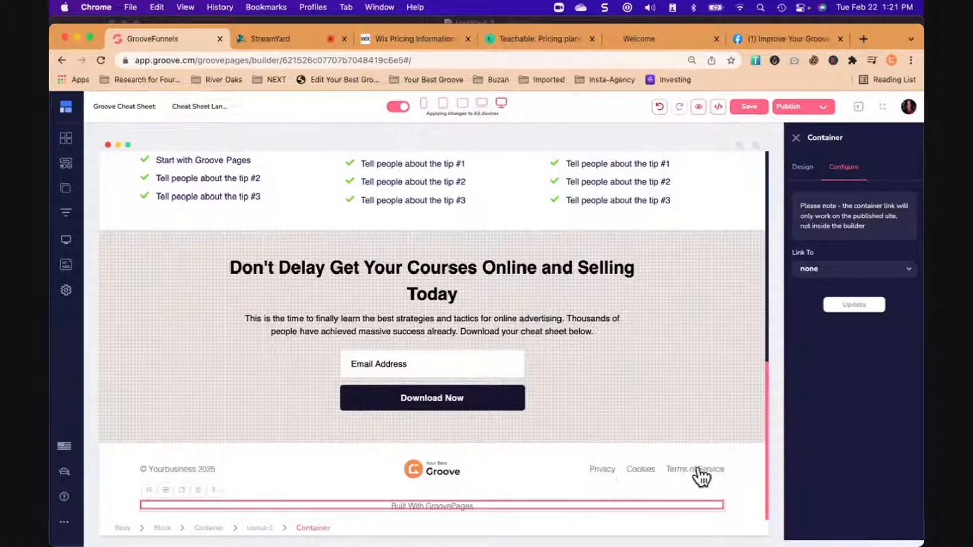
- Change the footer's copyright line to "© Your Best Groove 2022"
left_click(180, 469)
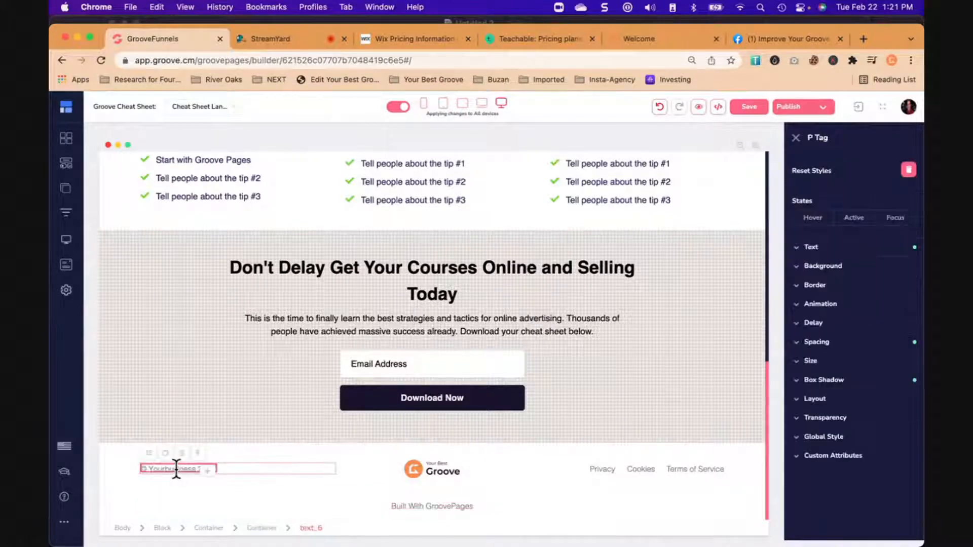
double_click(177, 469)
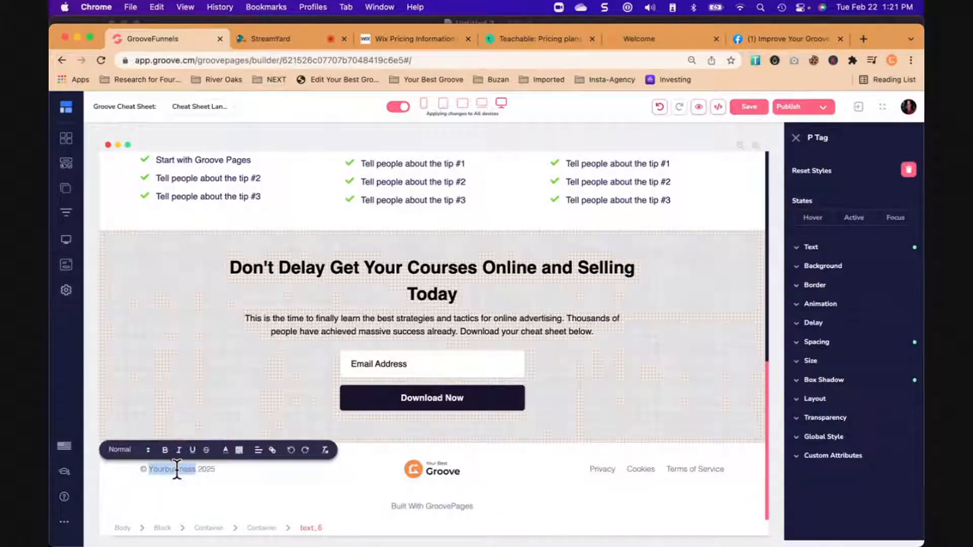
type("Your Best Groove")
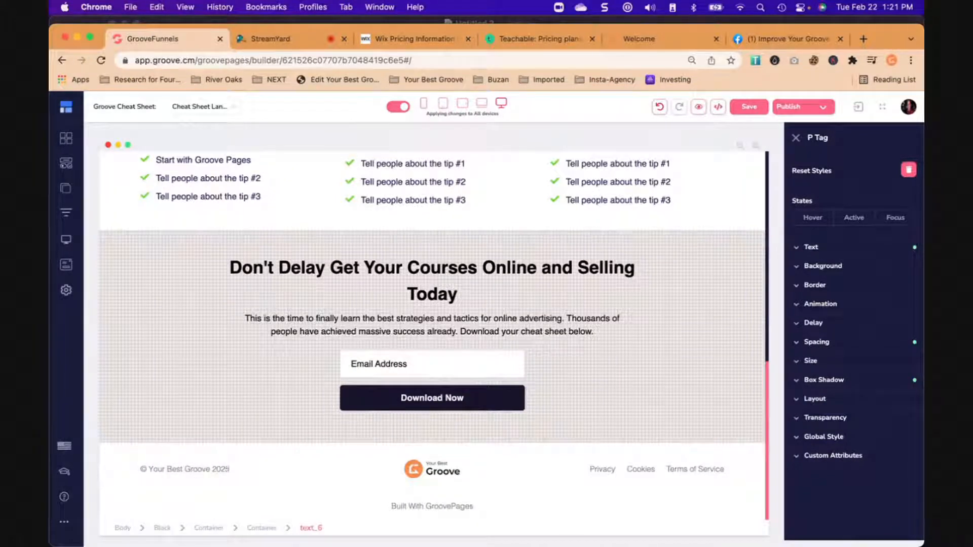
left_click(311, 499)
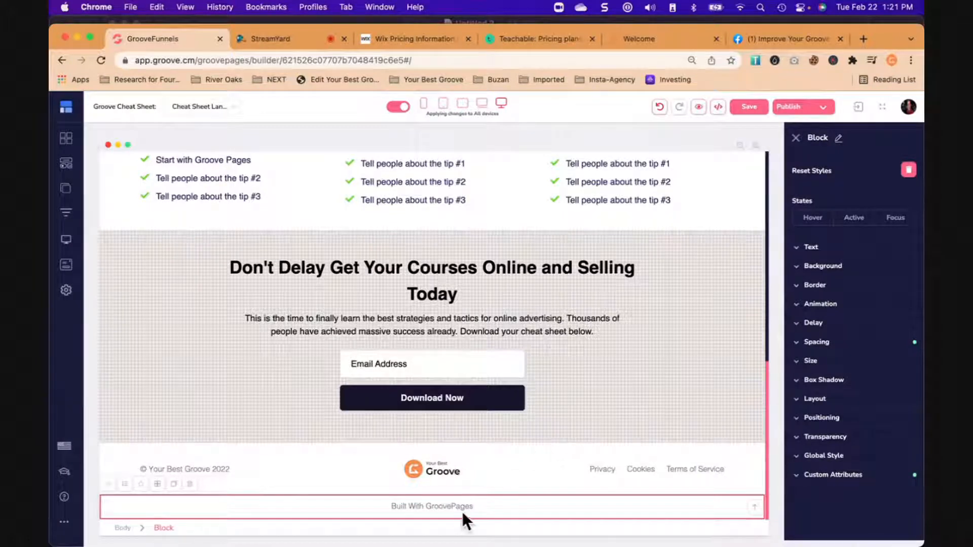
- Delete the "Built With GroovePages" line and its empty container at the end of the page
left_click(429, 503)
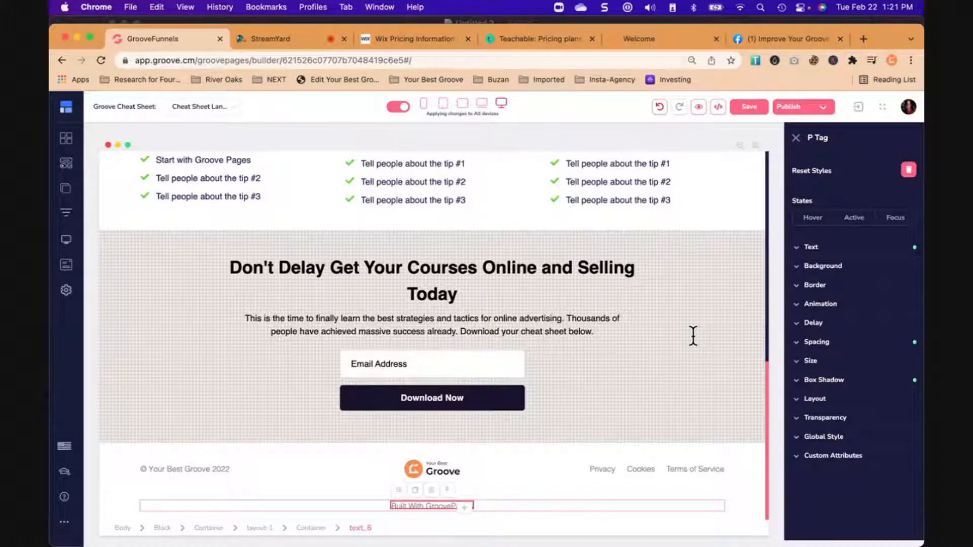
left_click(511, 492)
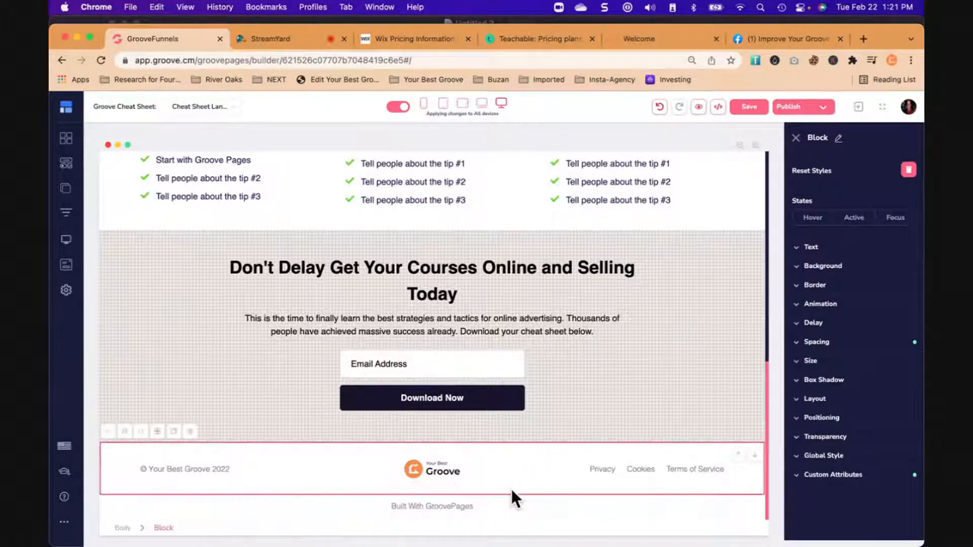
left_click(505, 506)
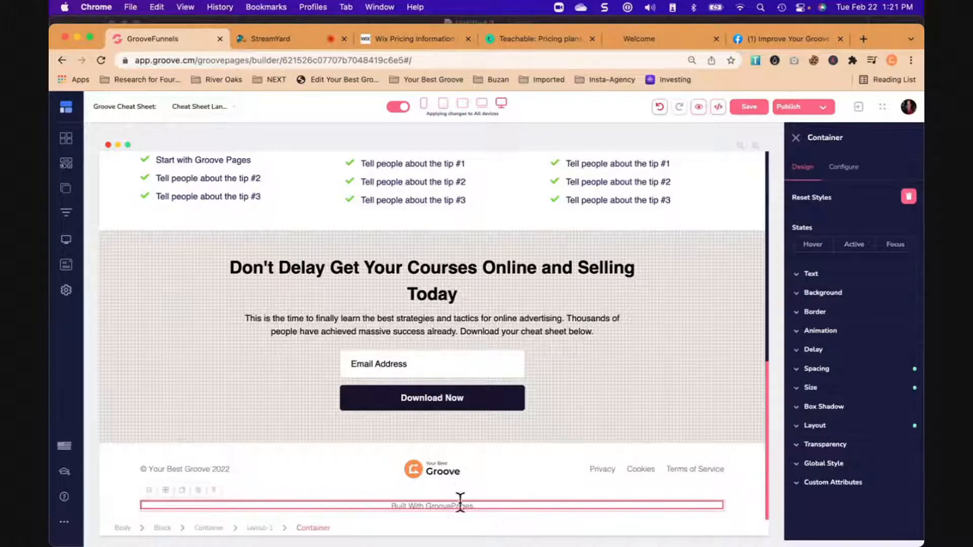
left_click(215, 491)
left_click(197, 490)
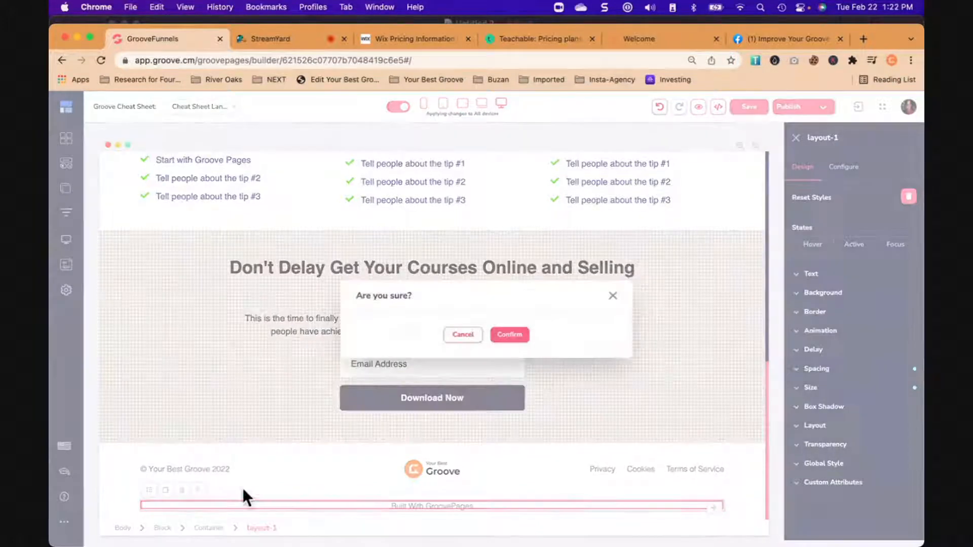
left_click(527, 338)
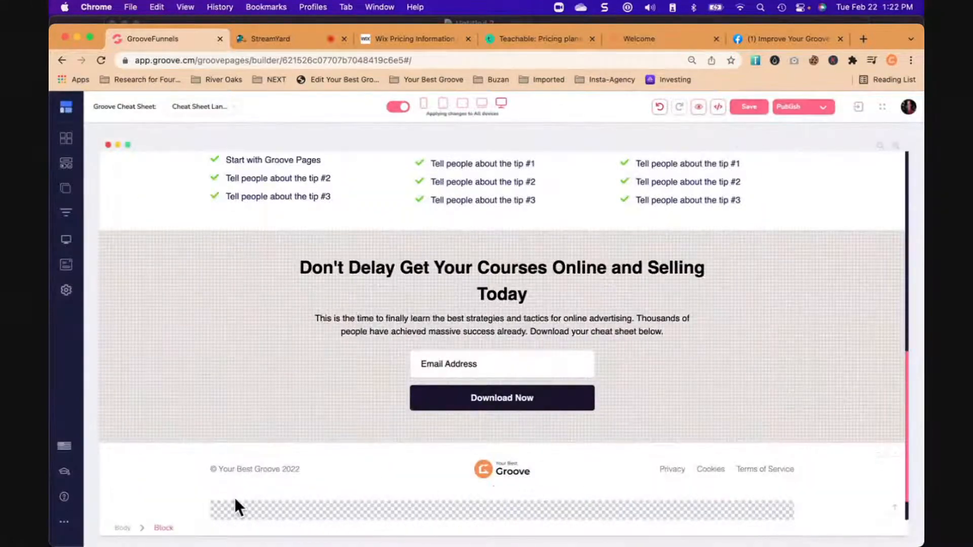
left_click(237, 508)
left_click(196, 488)
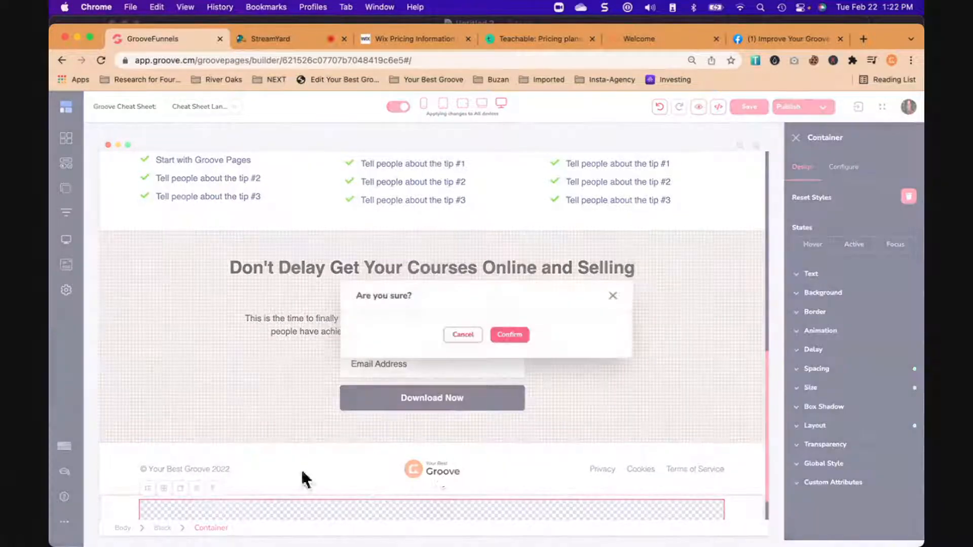
left_click(512, 337)
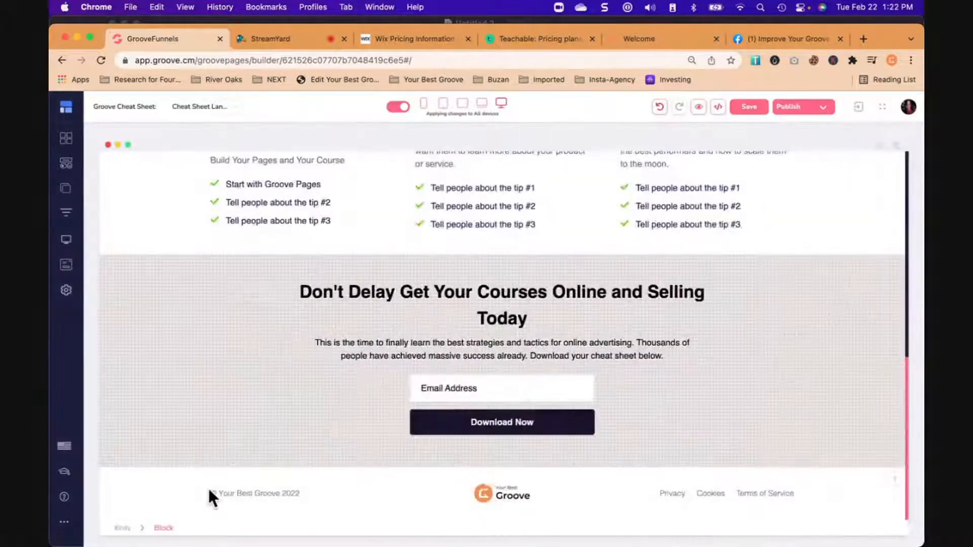
- Look over the whole landing page and open the site's list of pages
scroll(243, 471, "up", 15)
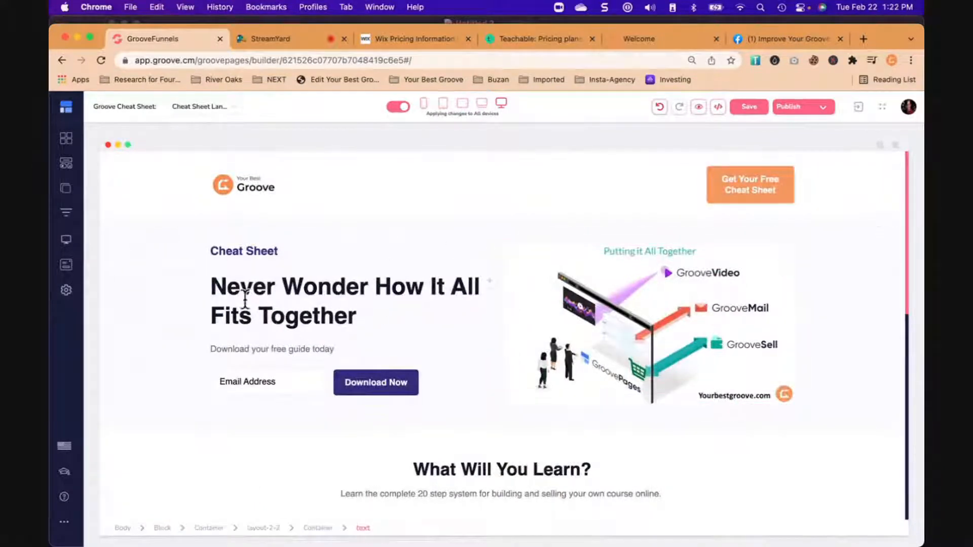
scroll(195, 289, "down", 10)
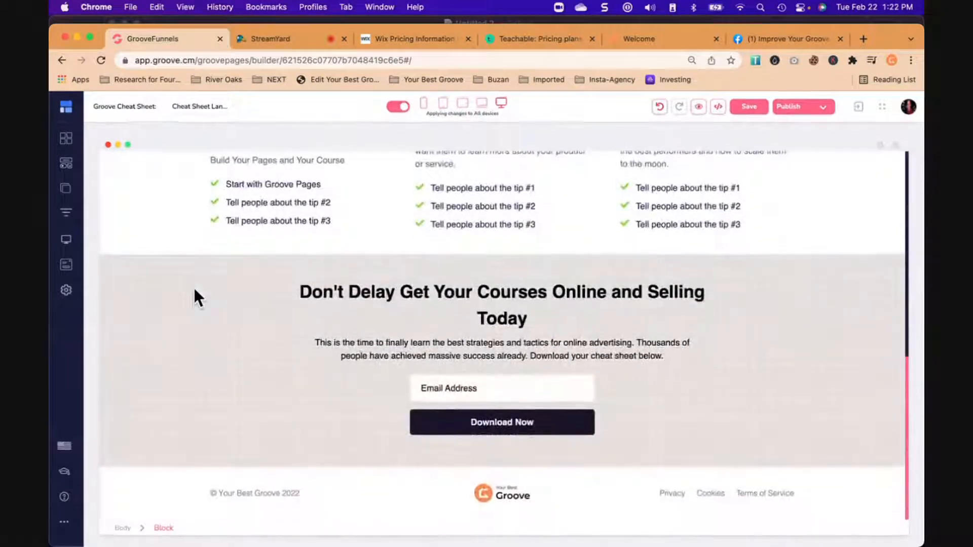
scroll(194, 289, "up", 12)
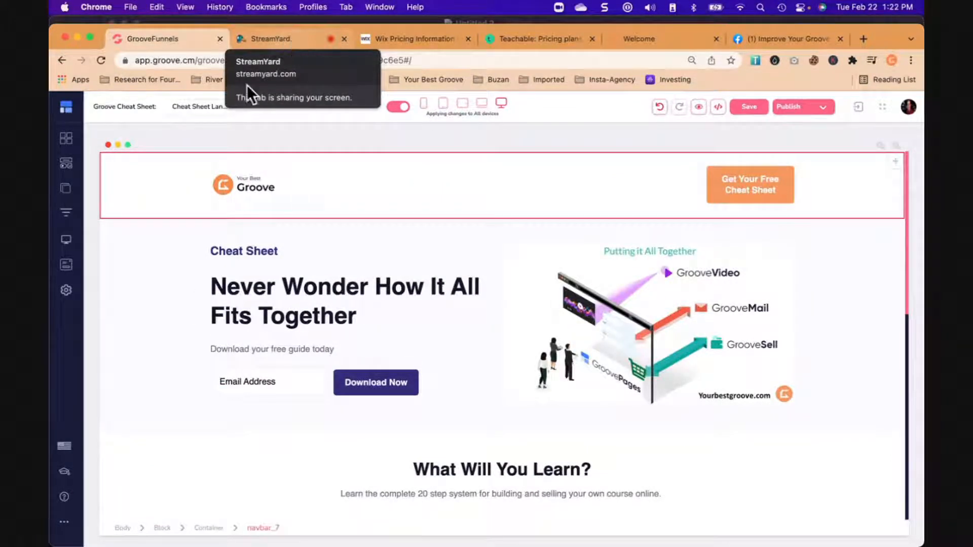
left_click(71, 190)
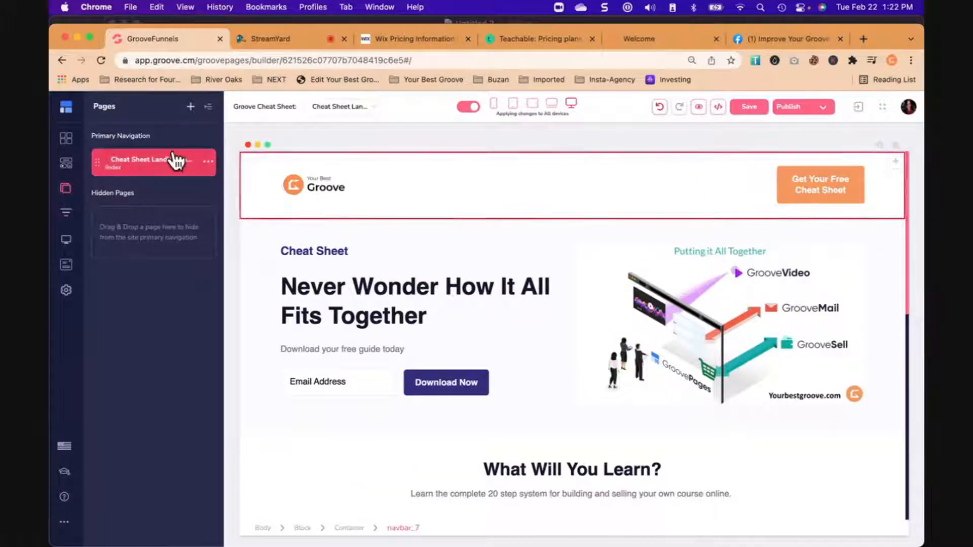
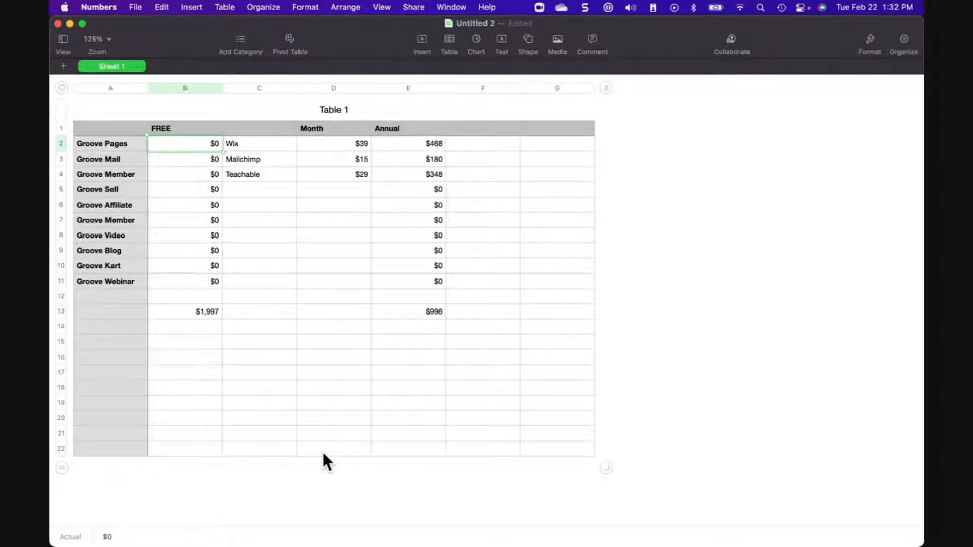
- Examine the cost comparison table in Numbers: competitors' monthly and annual prices, their annual sum, and the total under FREE
key("Right")
key("Right")
key("Down")
key("Down")
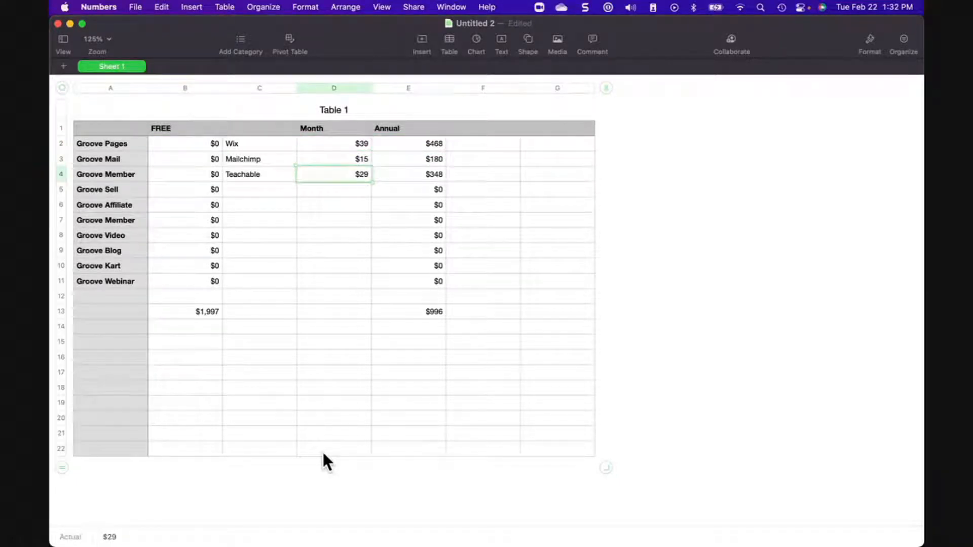
key("Right")
key("Up")
key("Up")
key("Down")
key("Down")
key("Down")
key("Down")
key("Down")
key("Down")
key("Down")
key("Down")
key("Down")
key("Down")
key("Down")
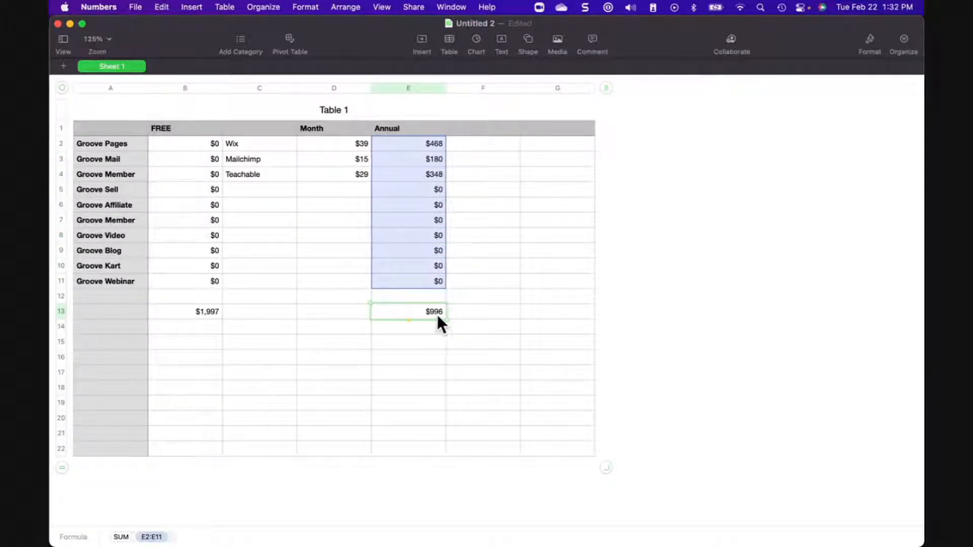
left_click(199, 315)
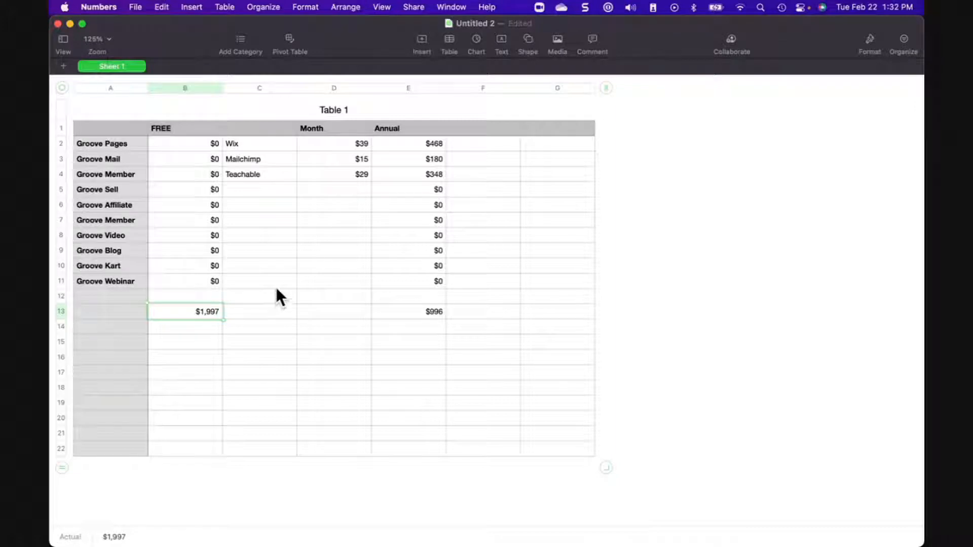
- Switch to StreamYard in Chrome, show only the camera in the broadcast, and restore the screen-only layout
key("super+Tab")
mouse_move(219, 473)
left_click(226, 408)
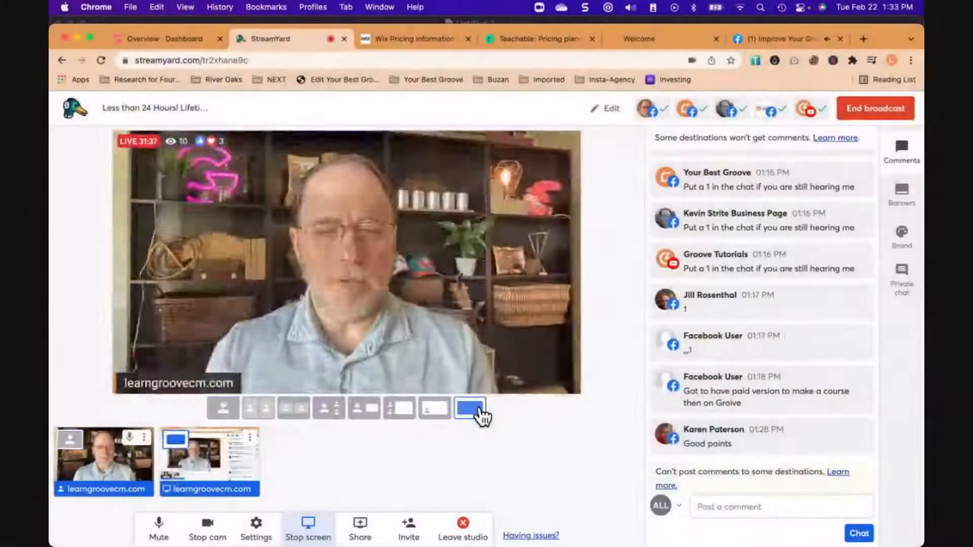
left_click(479, 410)
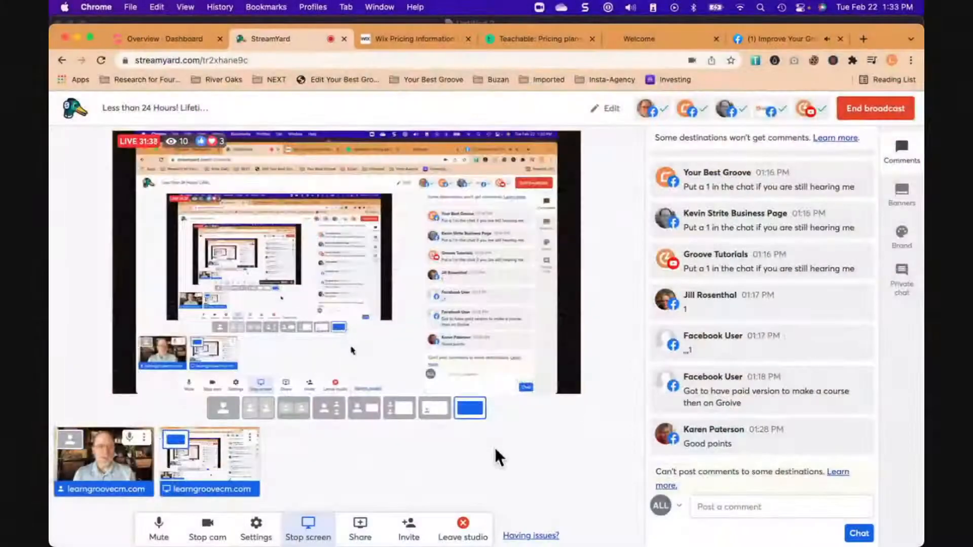
- Return to the Groove dashboard, create a GrooveMail email broadcast named "Cheat Sheet", and continue to its recipients
left_click(162, 37)
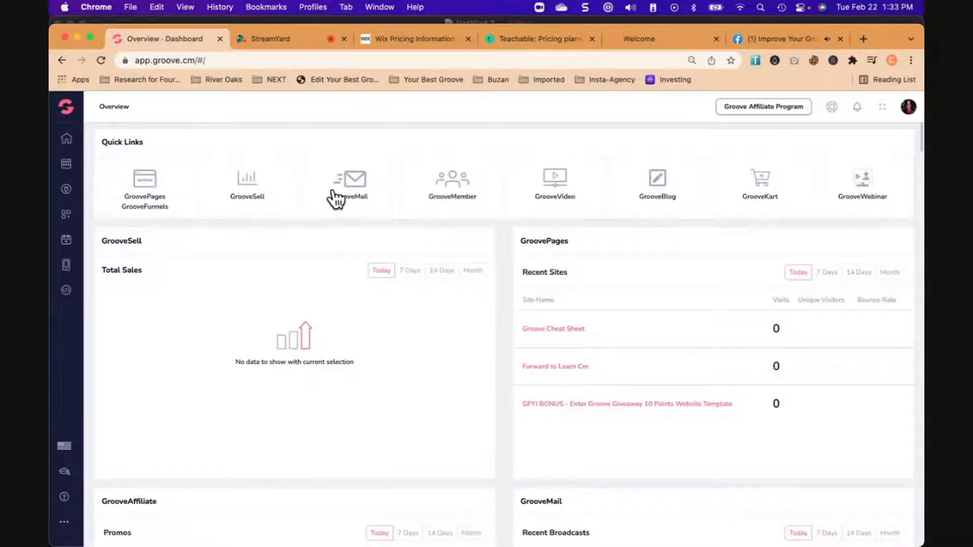
left_click(355, 178)
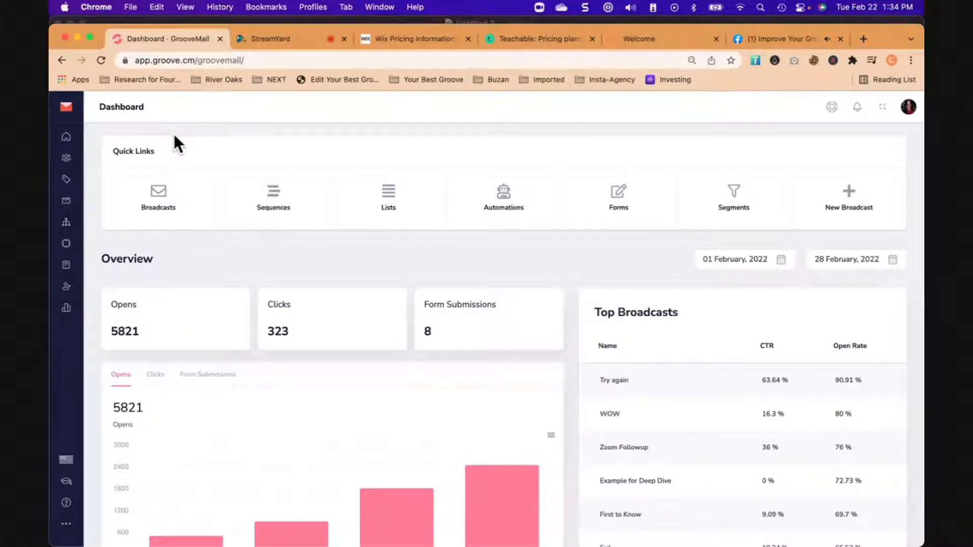
left_click(163, 201)
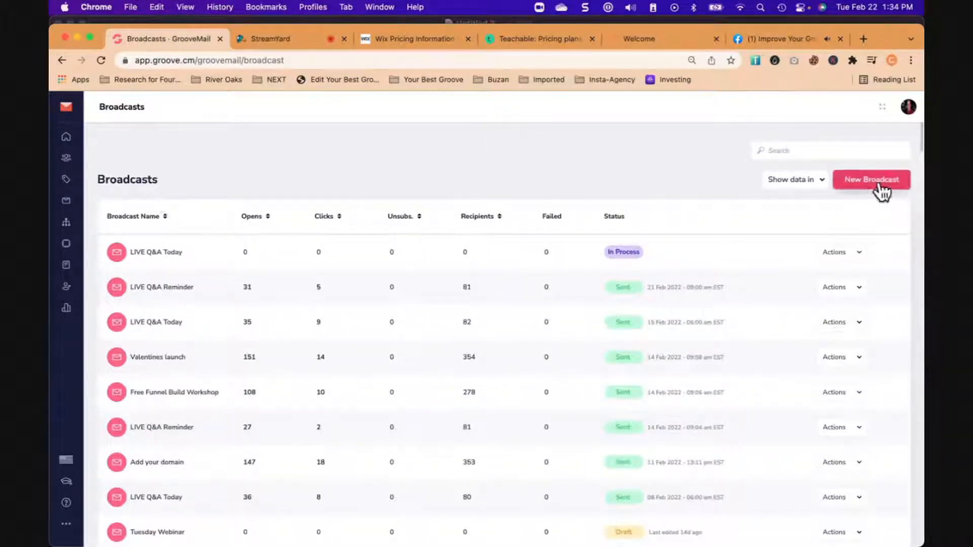
left_click(880, 186)
left_click(467, 377)
type("Cheat Sheet")
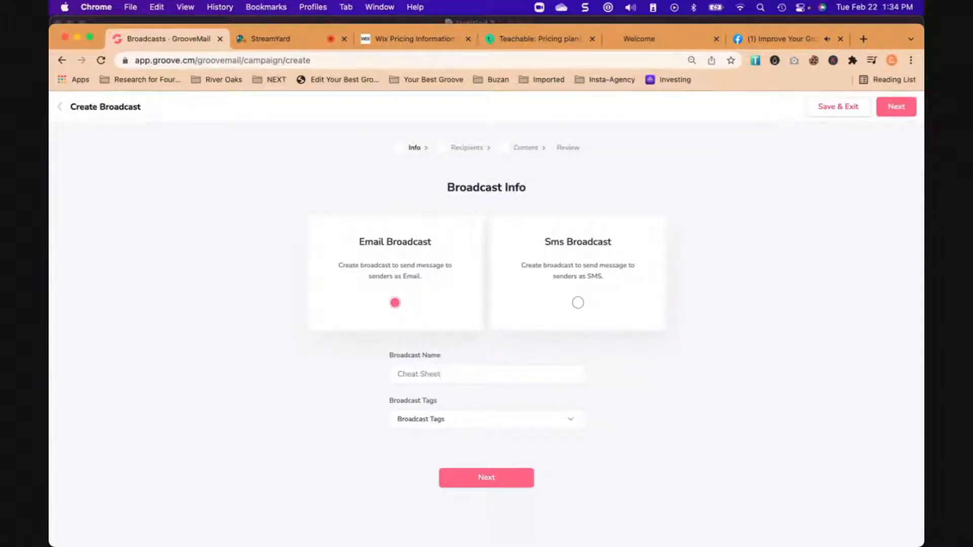
left_click(495, 478)
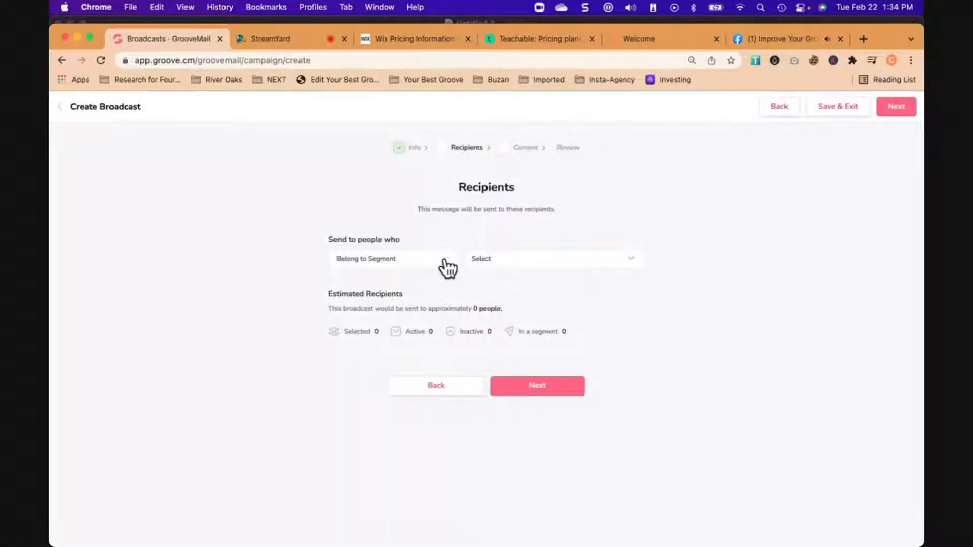
- Set the broadcast's recipients to people subscribed to the Groove Confidence list
left_click(446, 267)
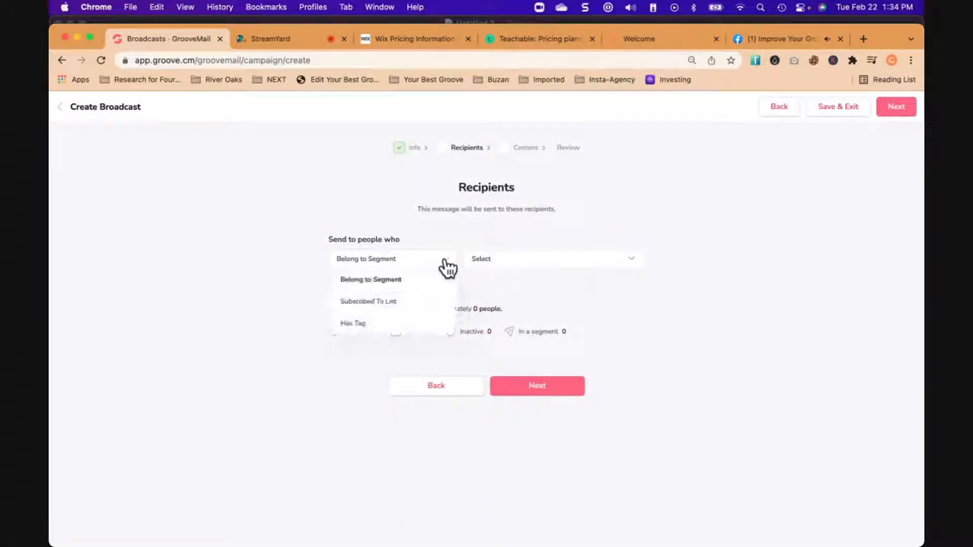
left_click(392, 304)
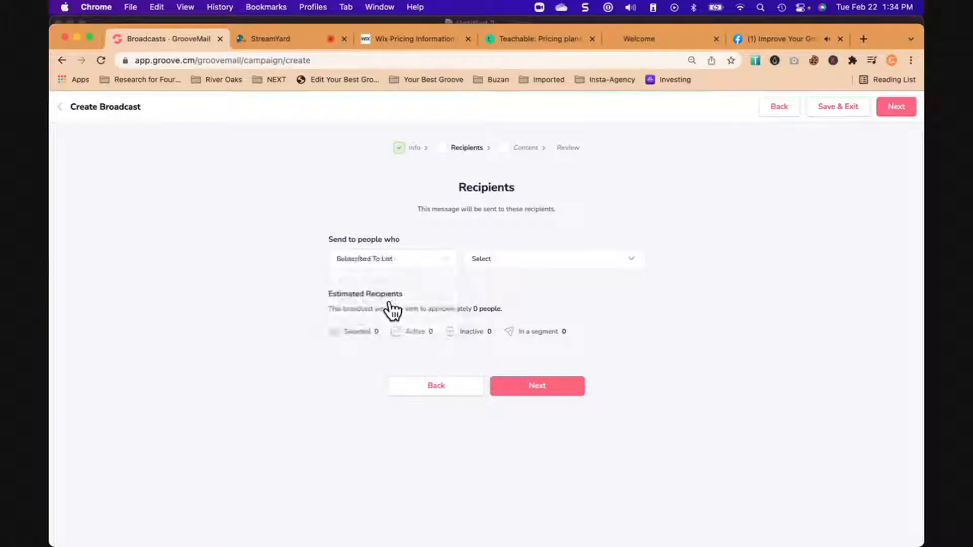
left_click(496, 258)
scroll(522, 381, "down", 10)
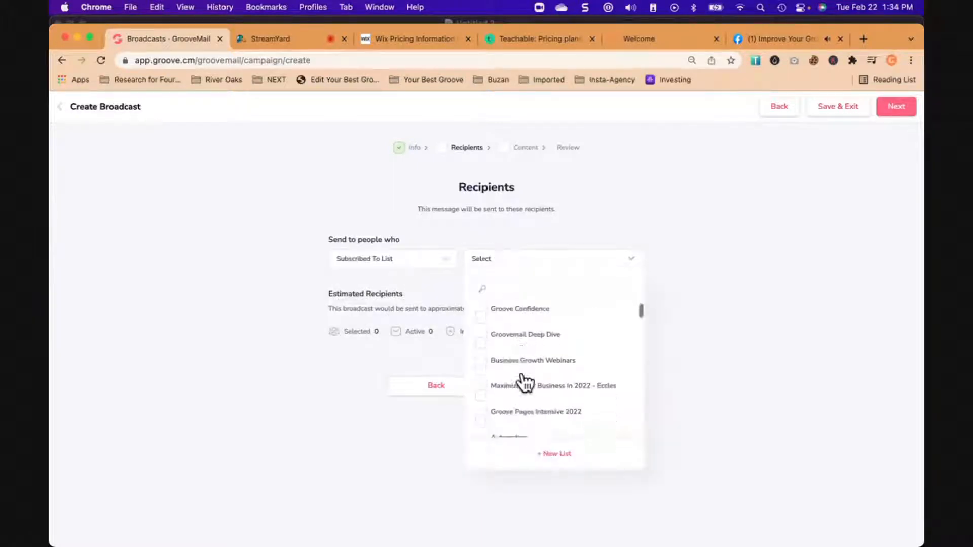
scroll(522, 381, "down", 4)
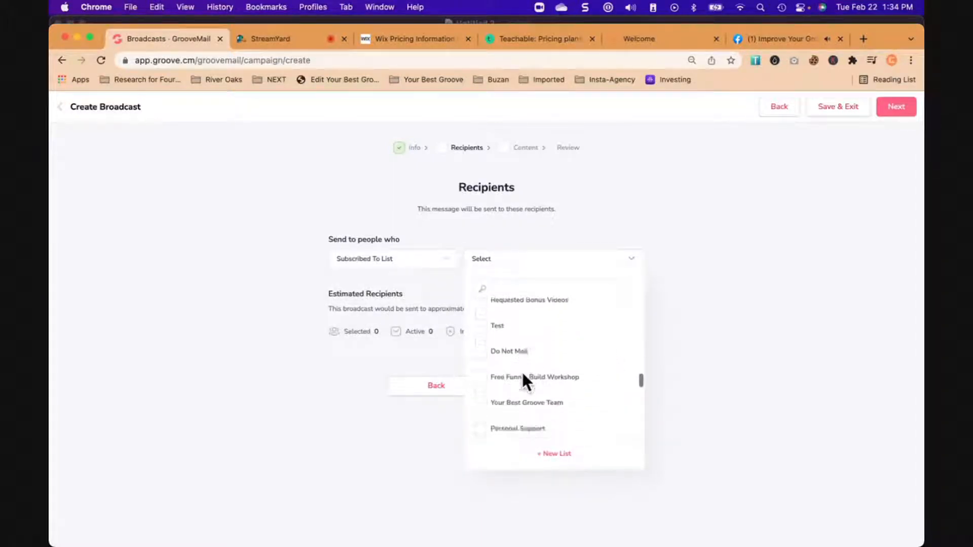
scroll(522, 381, "up", 10)
scroll(521, 370, "up", 2)
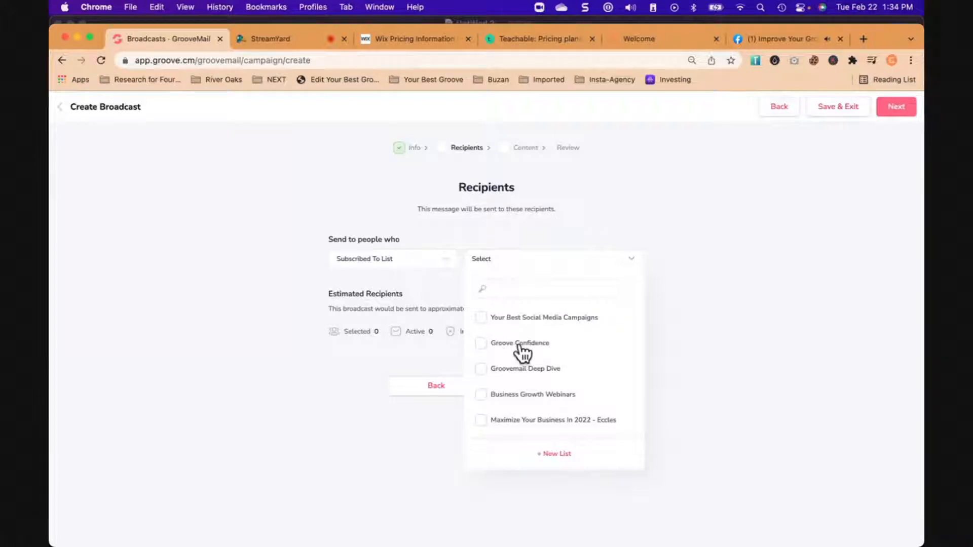
left_click(494, 345)
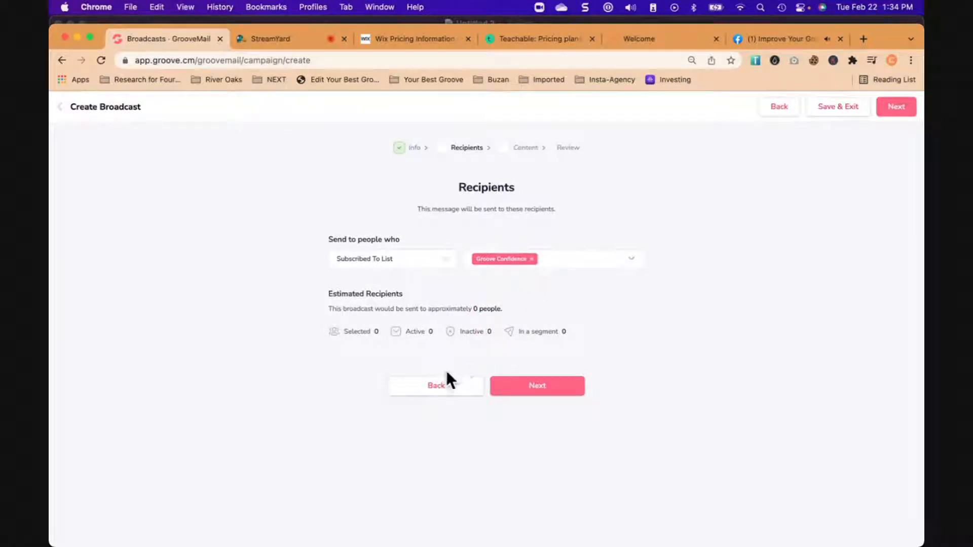
- Change the recipient condition to Belong to Segment and choose the segment "Active - But No Sales For Me"
left_click(431, 264)
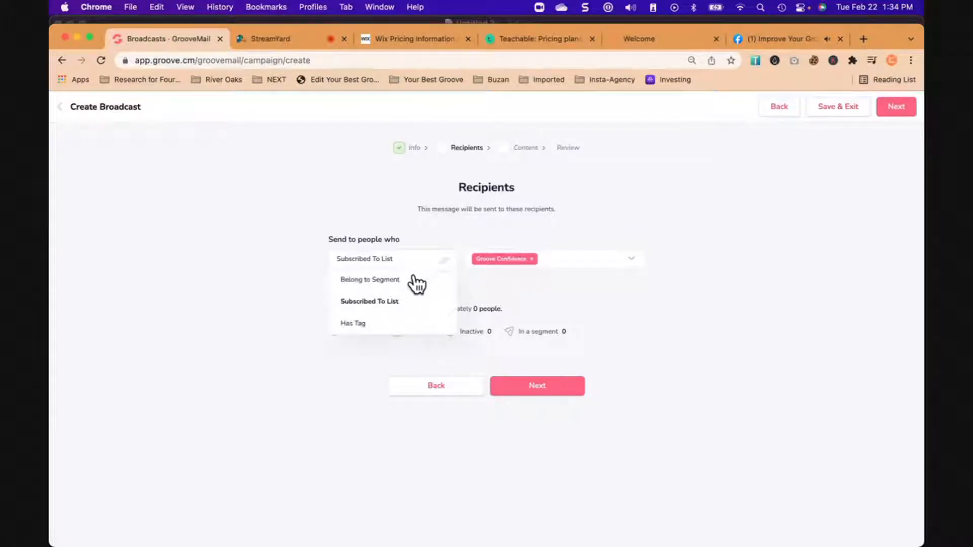
left_click(413, 278)
left_click(532, 263)
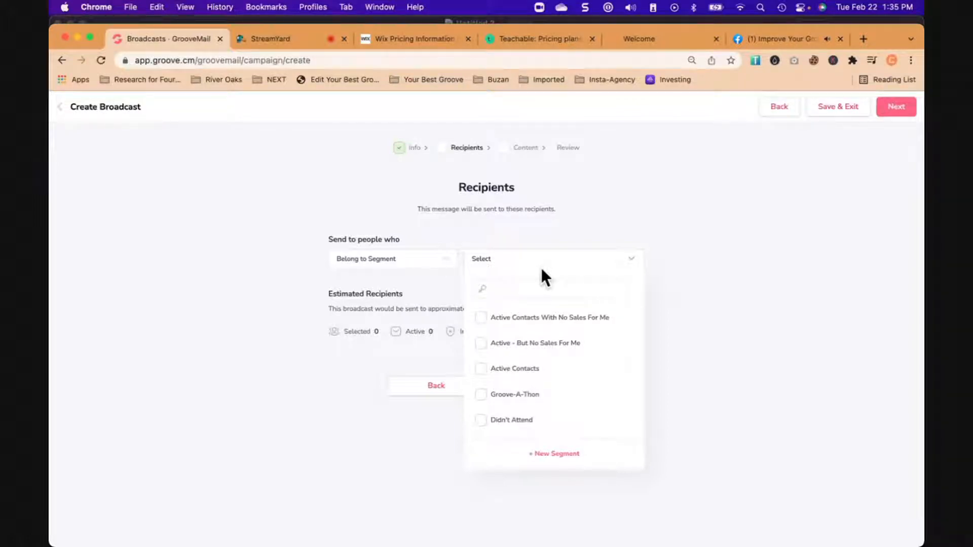
left_click(483, 344)
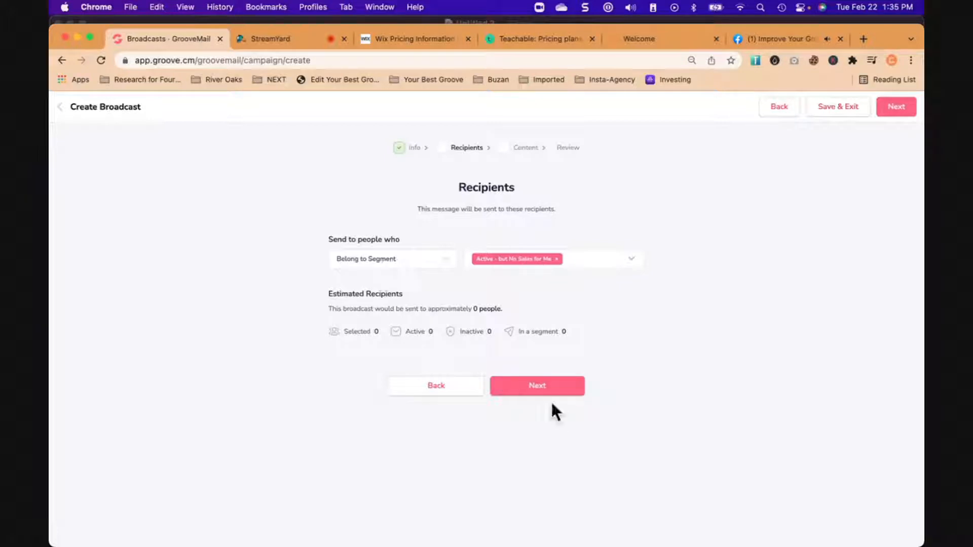
left_click(487, 349)
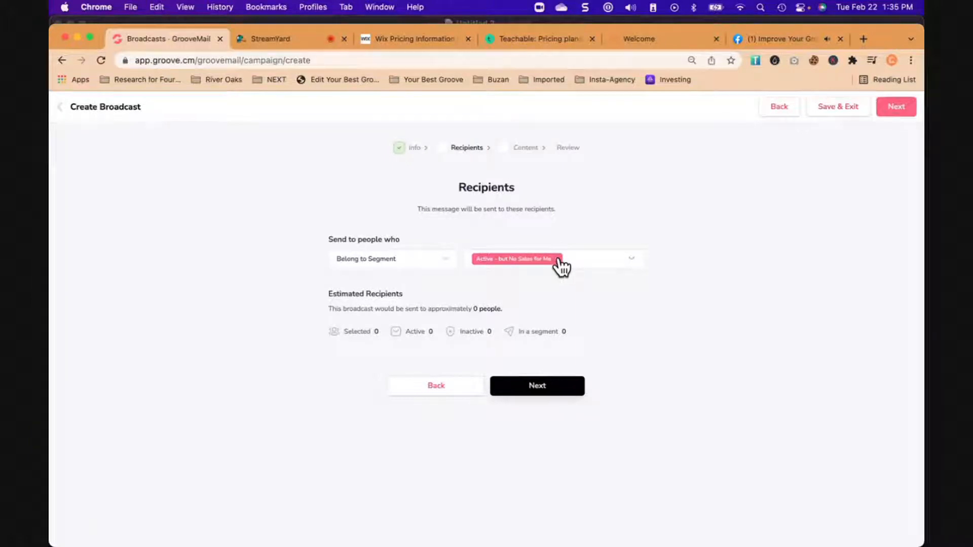
- Replace the chosen recipient segment with Active Contacts and continue to the broadcast content
left_click(559, 261)
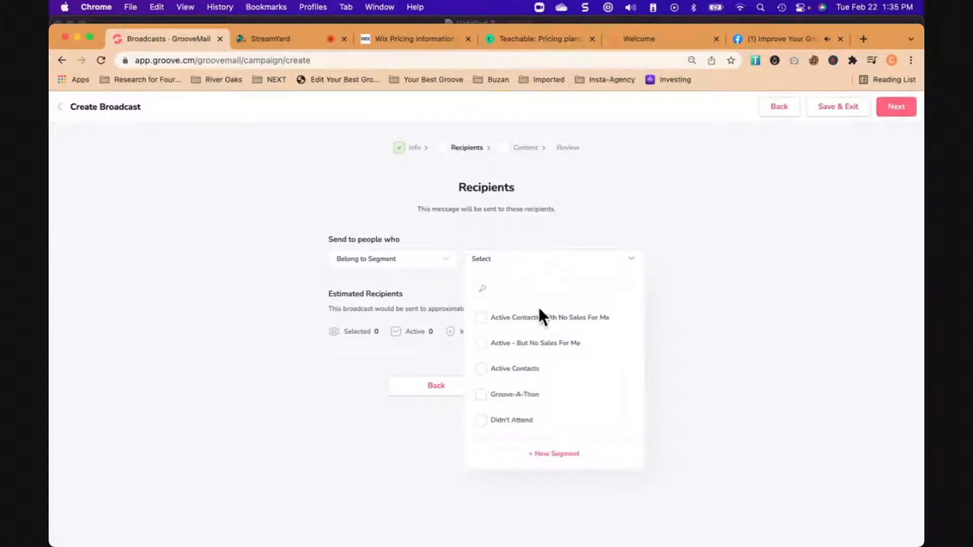
left_click(515, 368)
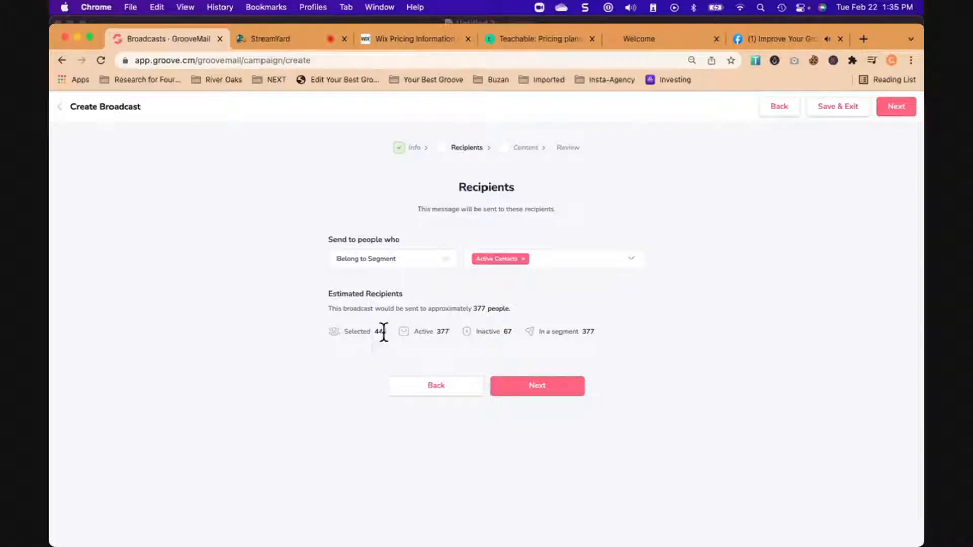
left_click(528, 387)
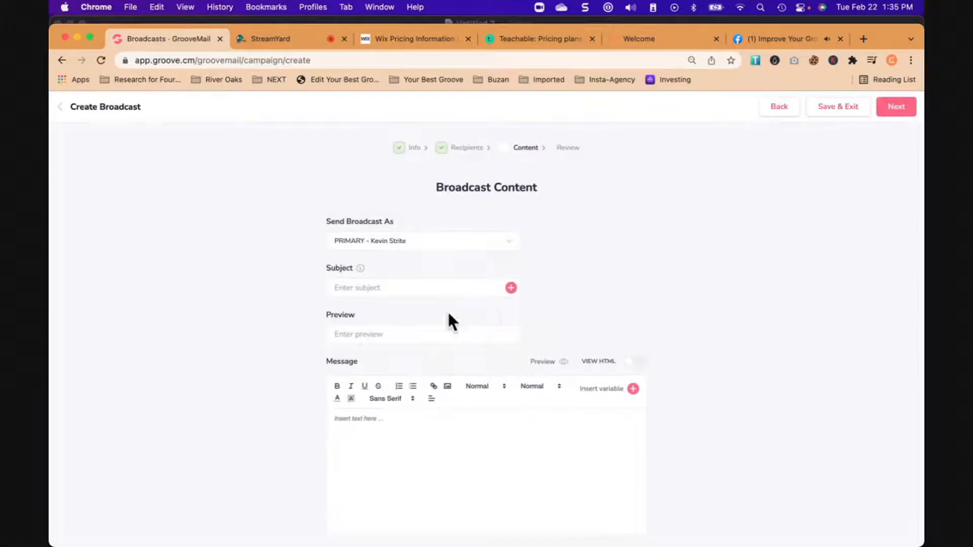
- Enter "Get Your Cheat Sheet Now" as the broadcast's subject
left_click(378, 287)
type("Get Your Cheat Sheet Now")
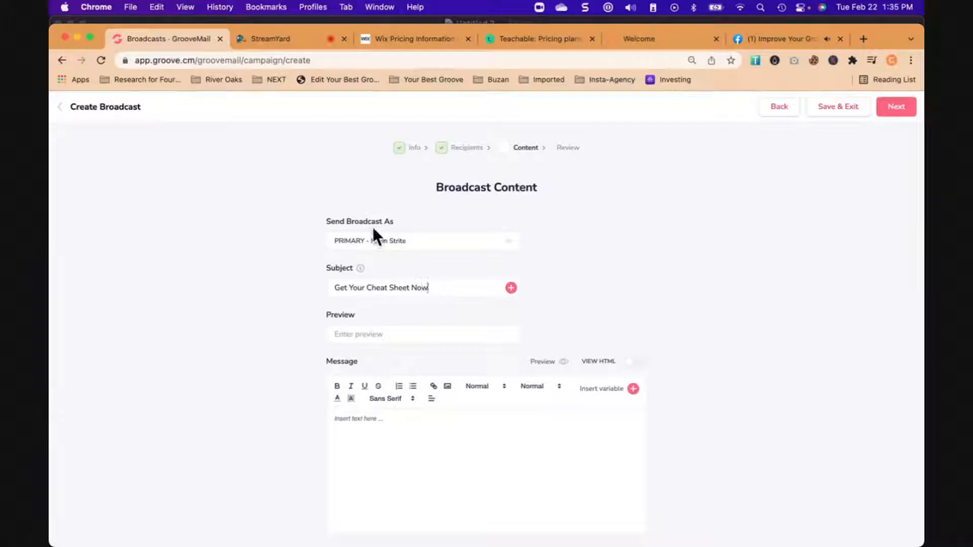
- Begin the message with the greeting "Dear {first_name}," using the first-name variable
scroll(461, 319, "down", 3)
left_click(370, 350)
type("Dear")
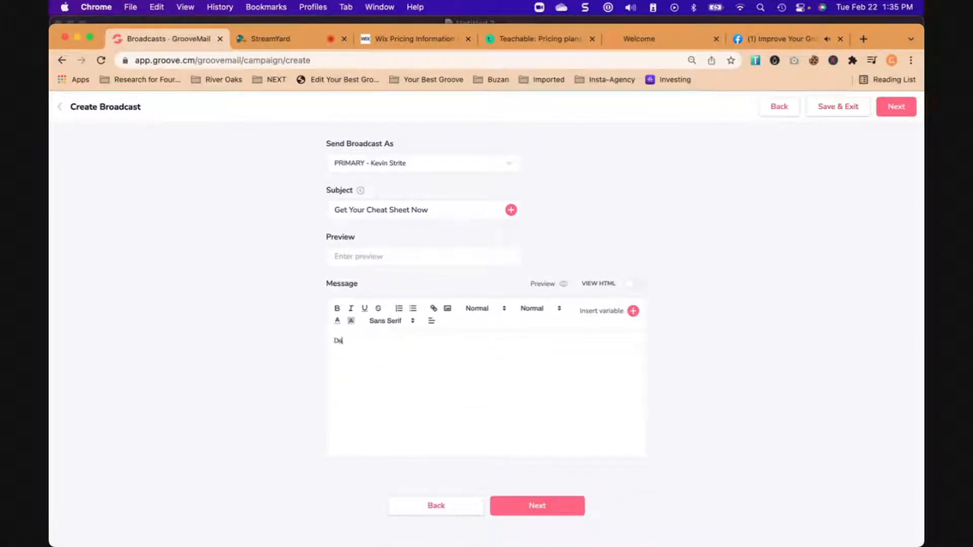
left_click(633, 311)
left_click(543, 377)
type(",")
- Add the message lines "If you haven't heard ... cheat sheet." and "DOWNLOAD IT NOW." below the greeting
key("Return")
key("Return")
type("If you haven't d")
type("eard")
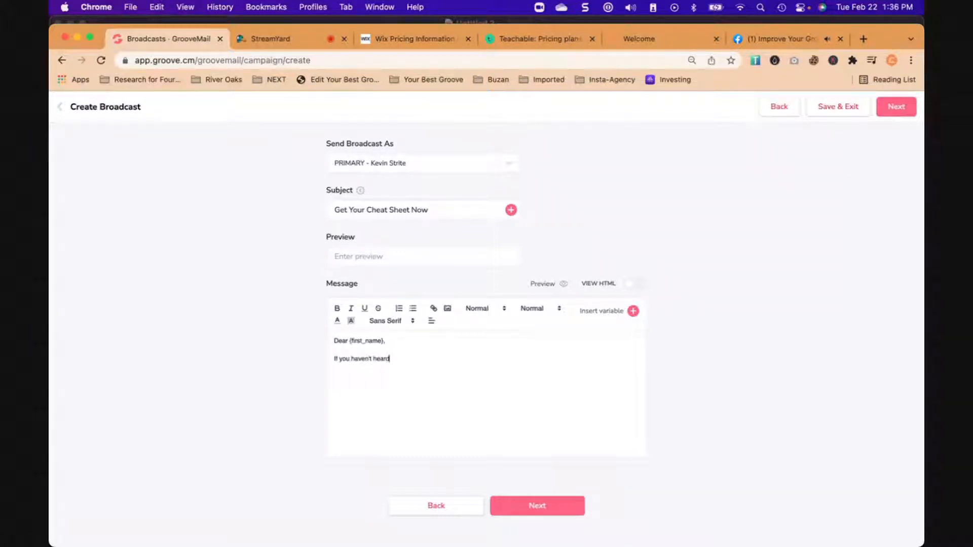
type(" ... cheat sheet")
type("DOWNLOAD IT")
type(" NOW")
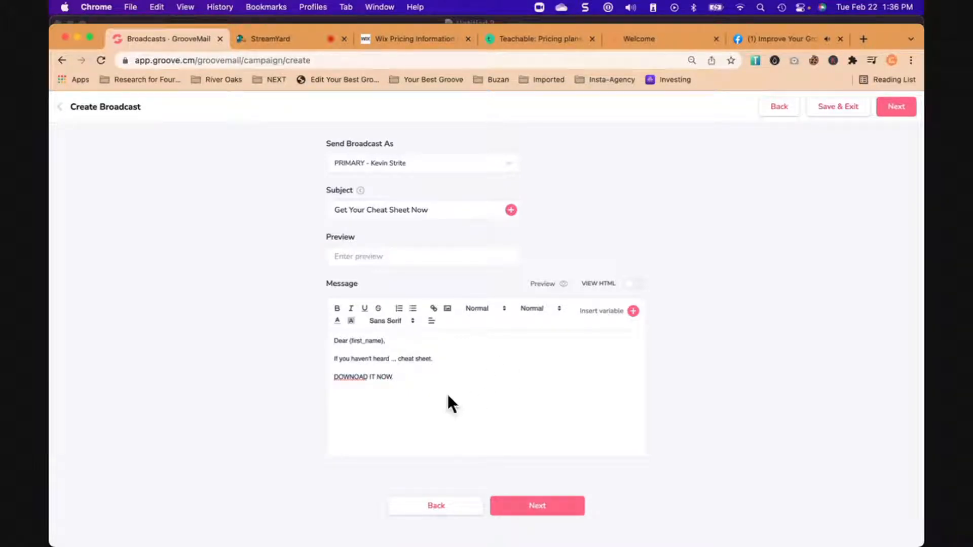
type(".")
left_click(353, 377)
type("L")
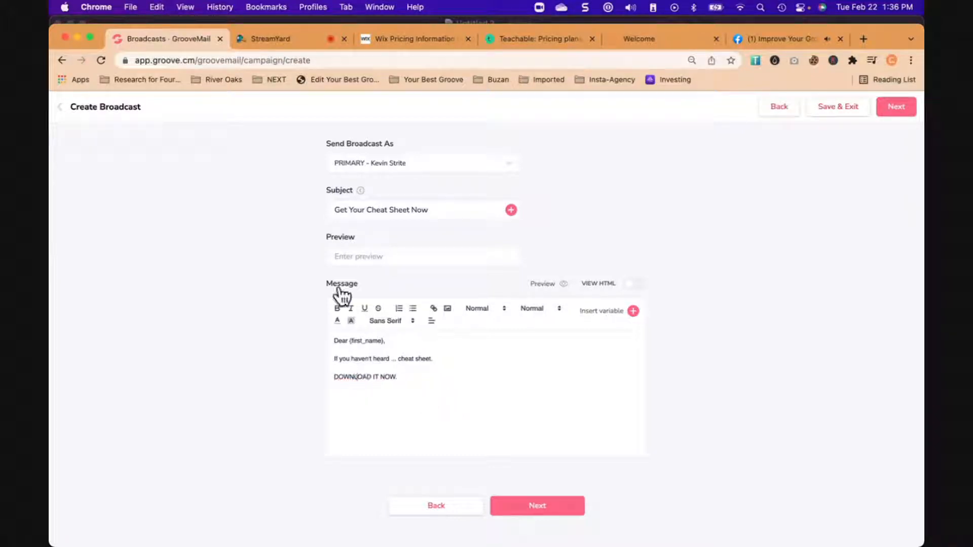
- Open the Groove dashboard in a new browser tab next to the broadcast
right_click(170, 38)
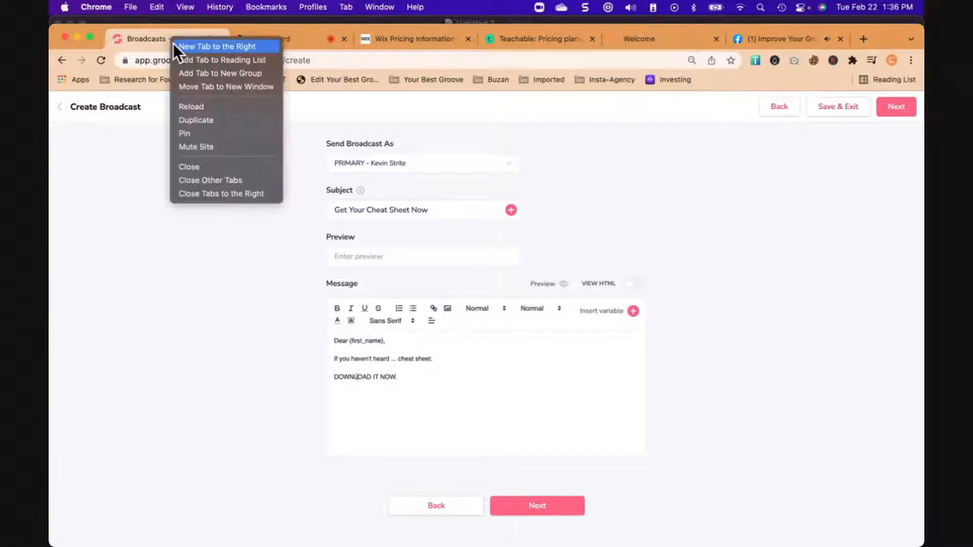
left_click(184, 46)
left_click(267, 59)
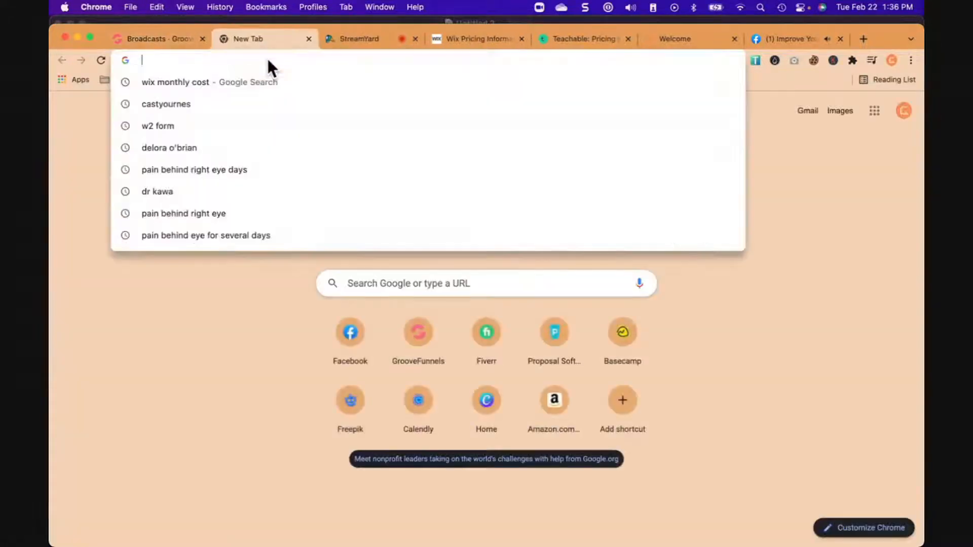
type("app")
key("Return")
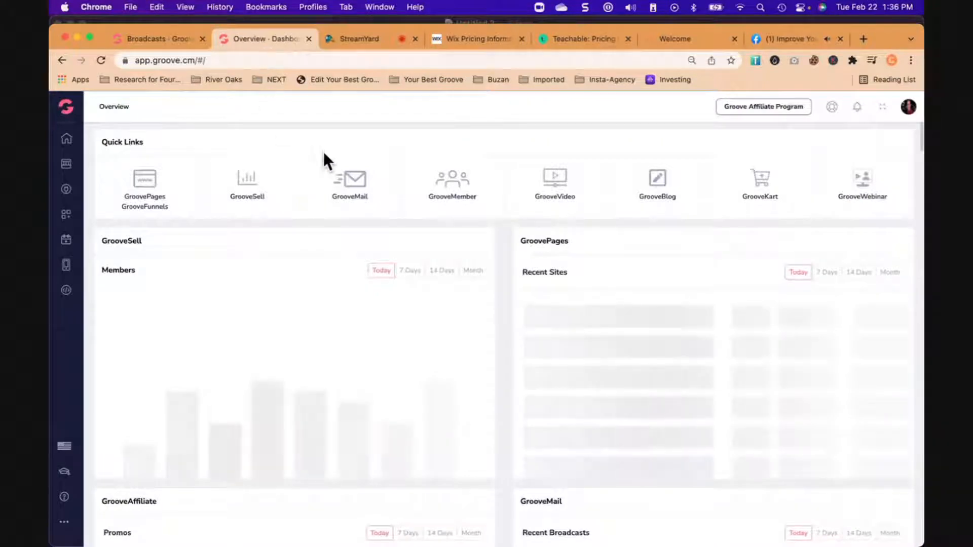
- Start a new file upload in GrooveMember's files and name it "Isometric Diagram"
left_click(456, 190)
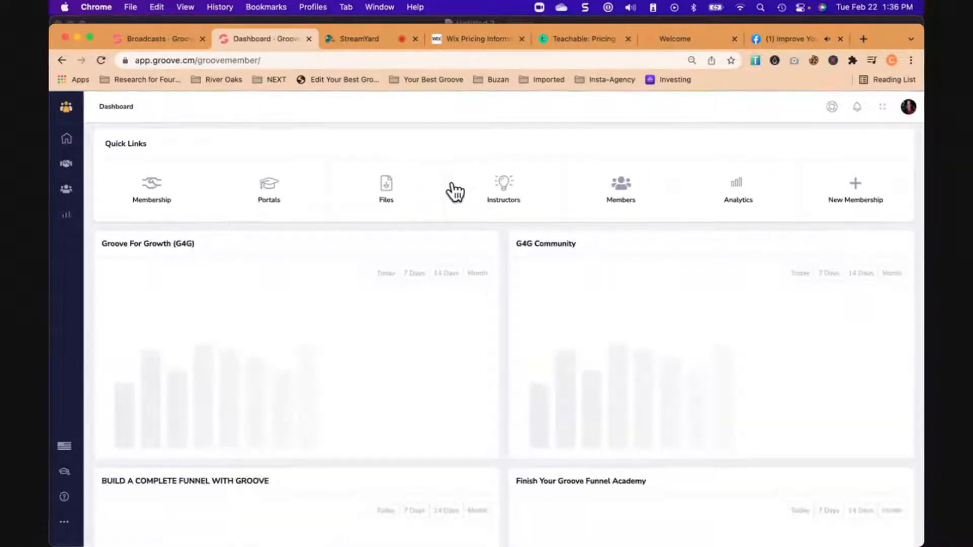
left_click(388, 188)
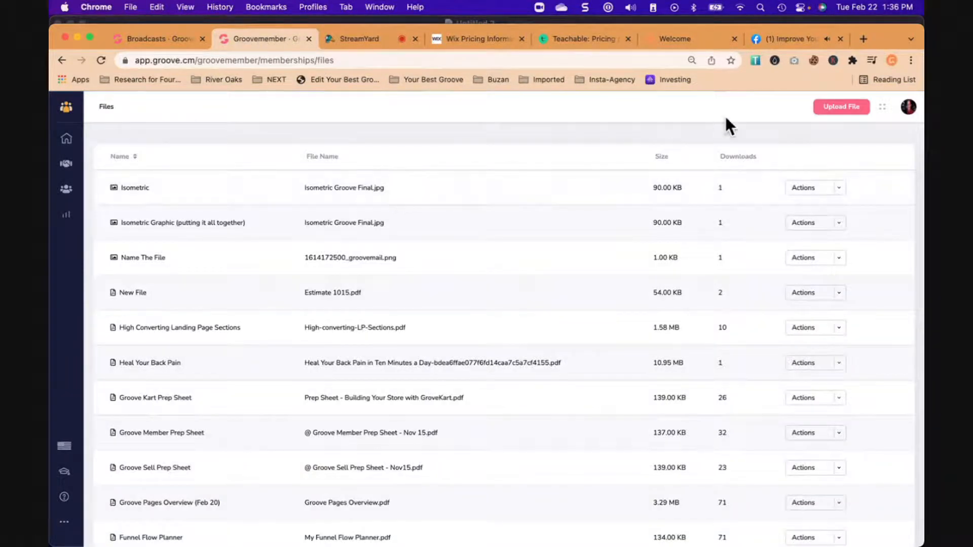
left_click(834, 106)
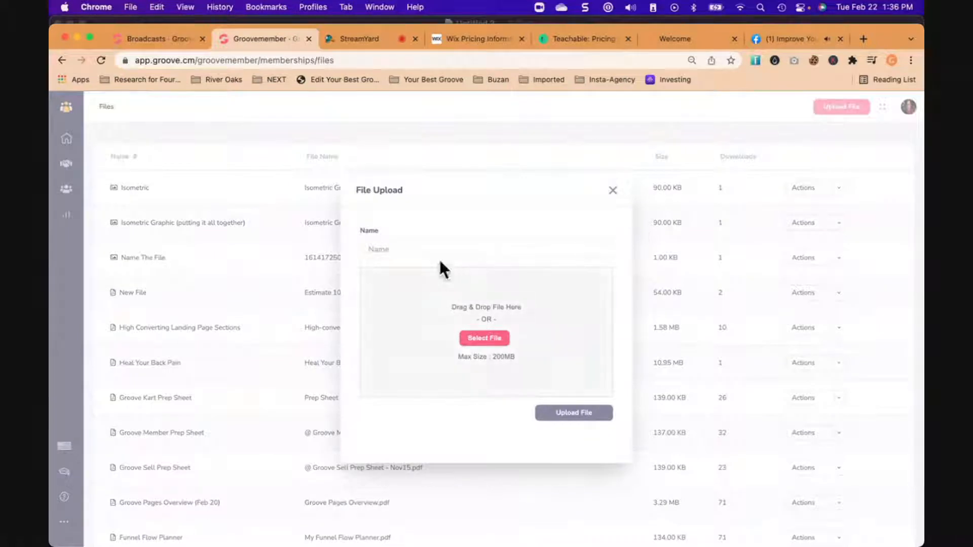
left_click(425, 248)
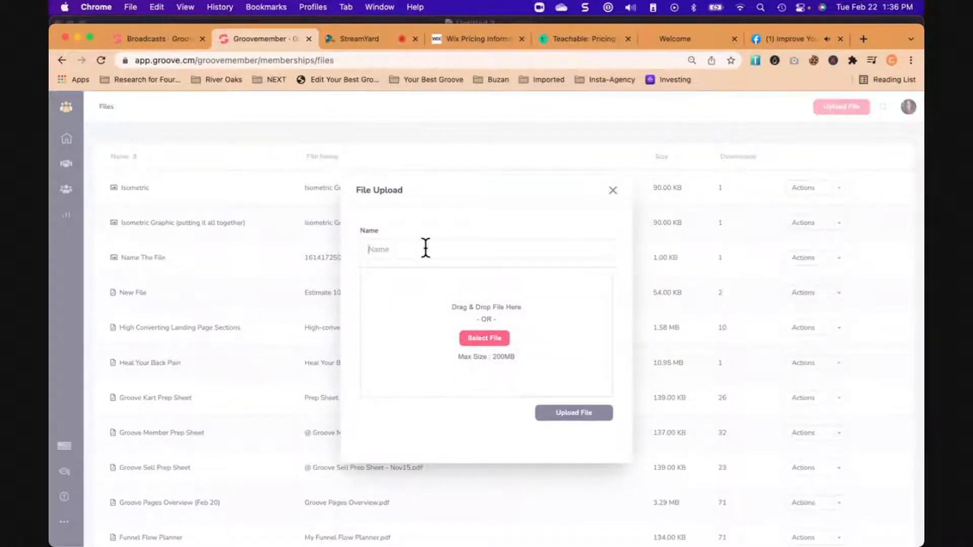
type("Isometric Diagram")
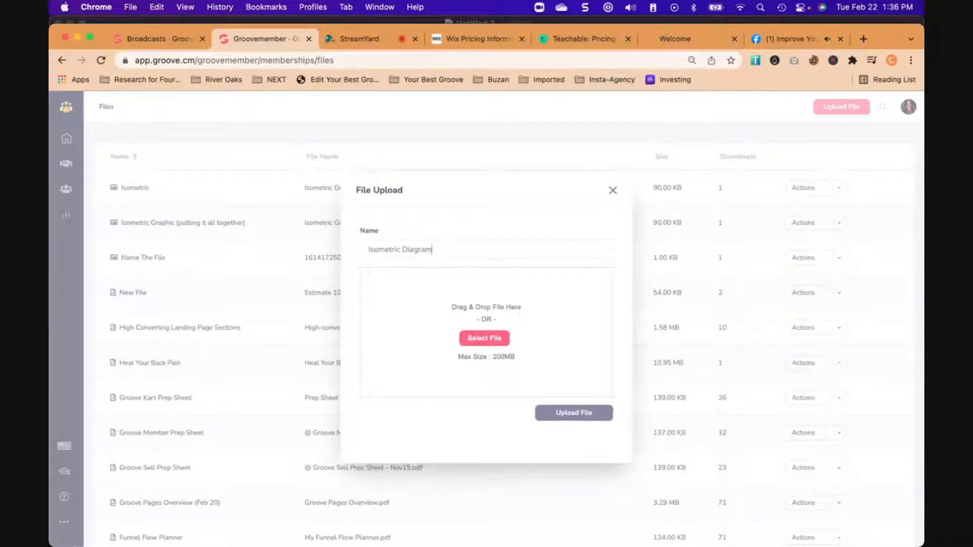
- Find the image "Isometric Graphic (putting it all together)" on the computer by searching "isome" and upload it
left_click(494, 342)
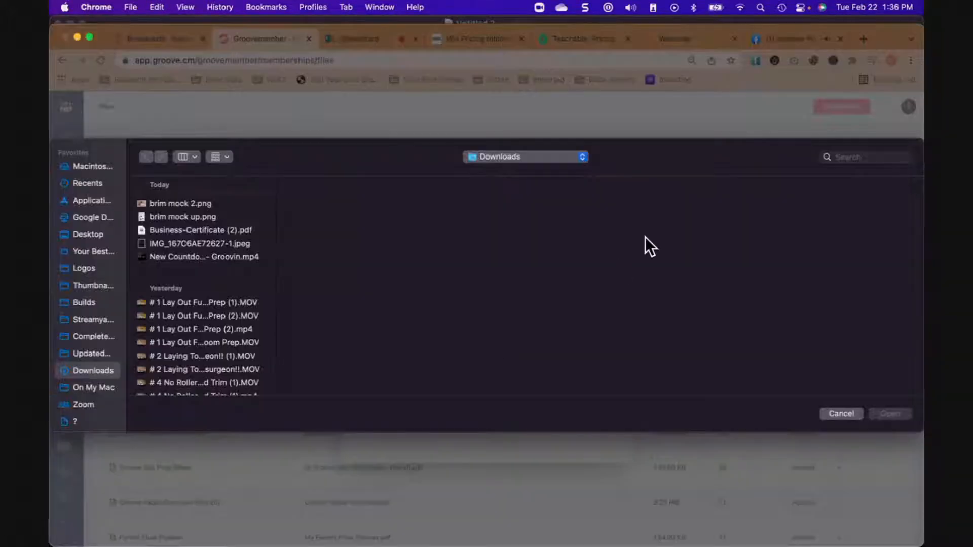
left_click(839, 154)
type("isome")
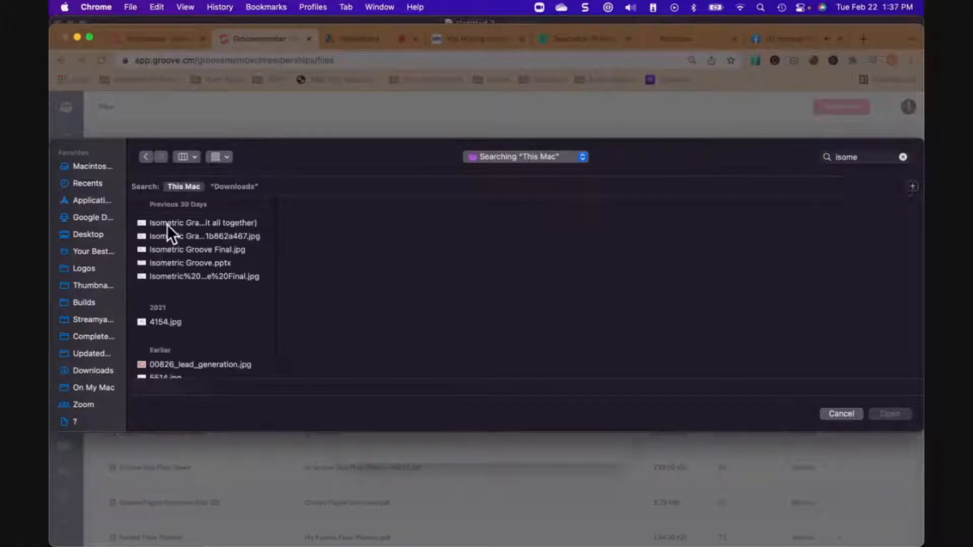
left_click(167, 224)
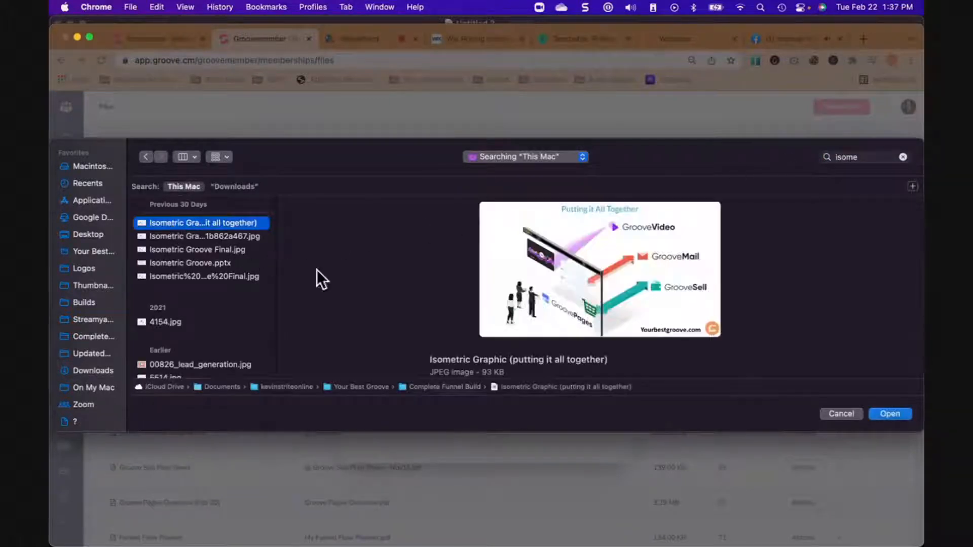
left_click(890, 413)
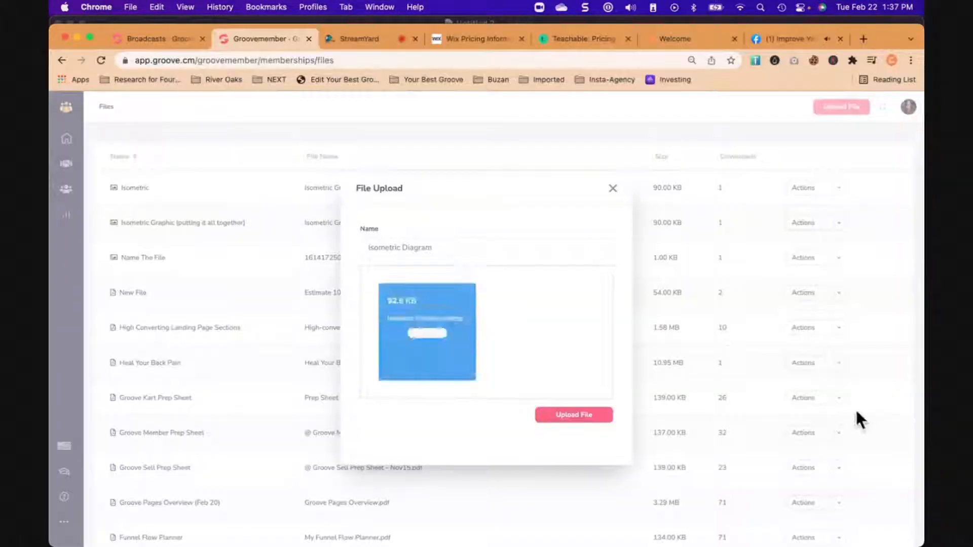
left_click(579, 415)
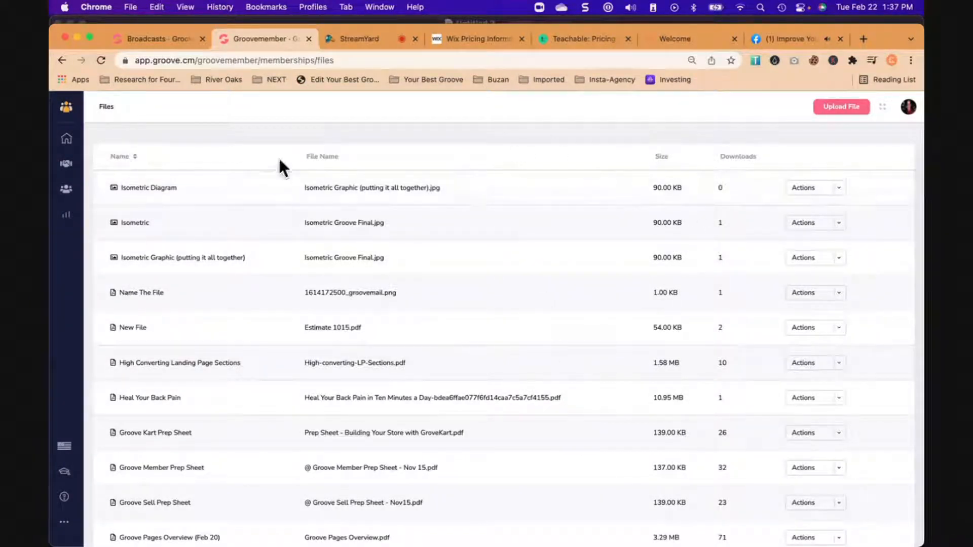
- Link the broadcast's "DOWNLOAD IT NOW." text to the copied URL of the Isometric Diagram file and continue to the review stage
left_click(840, 190)
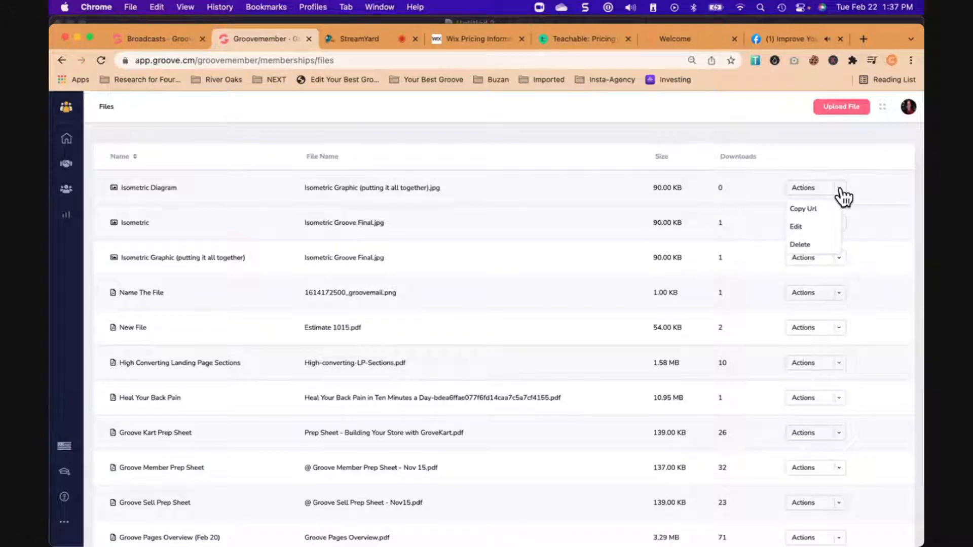
left_click(805, 208)
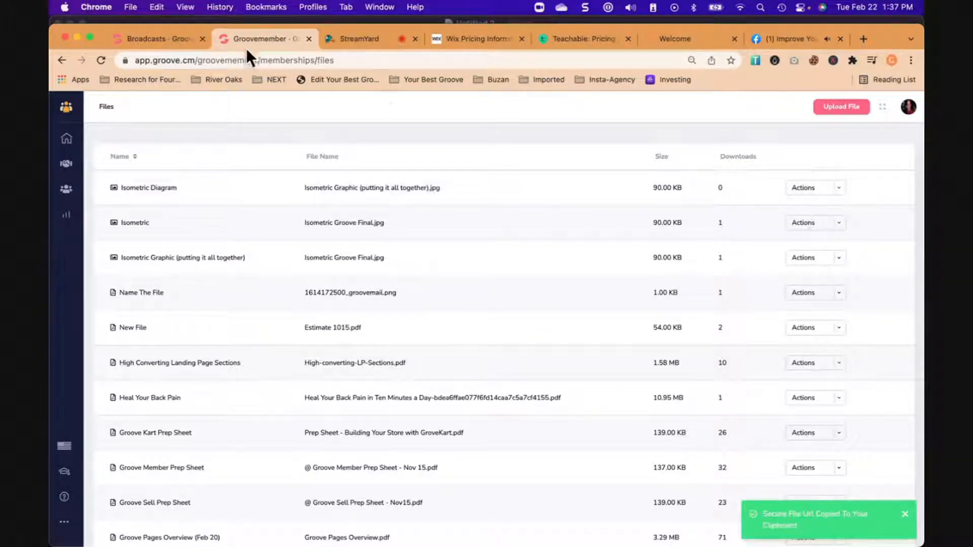
left_click(167, 41)
left_click_drag(410, 376, 329, 378)
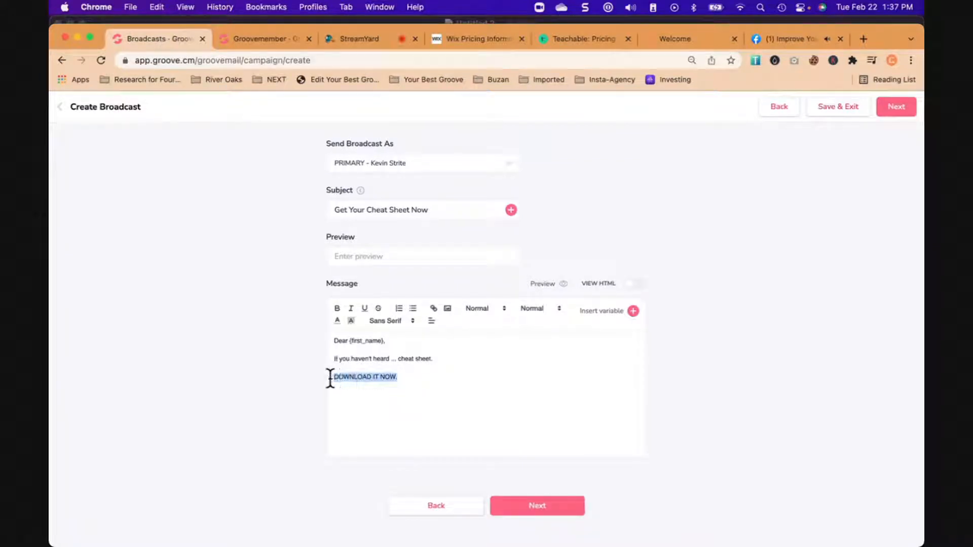
left_click(434, 308)
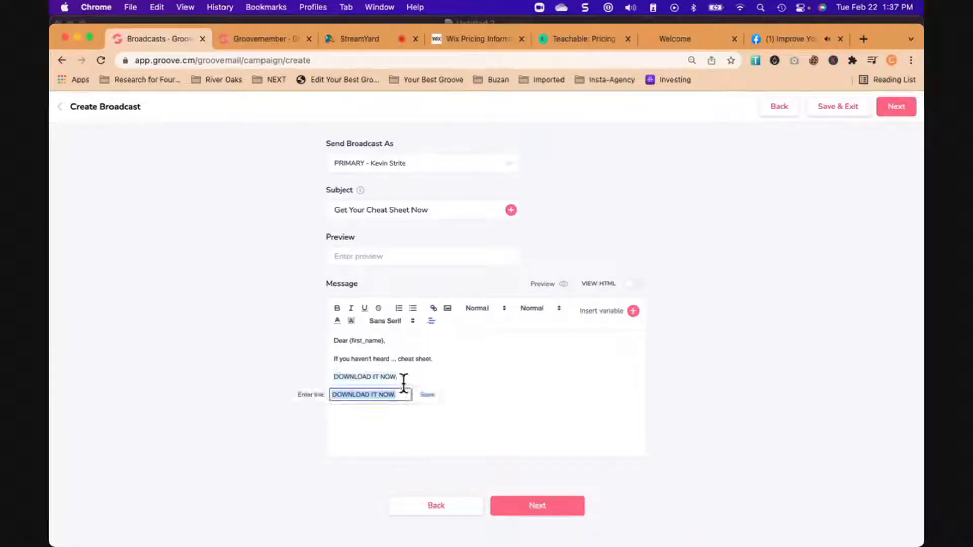
key("super+v")
left_click(428, 396)
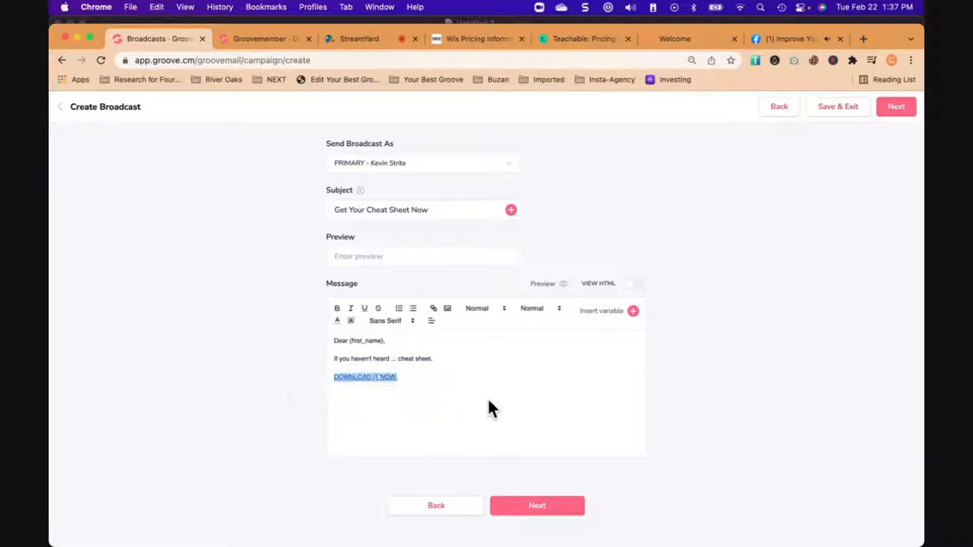
left_click(417, 394)
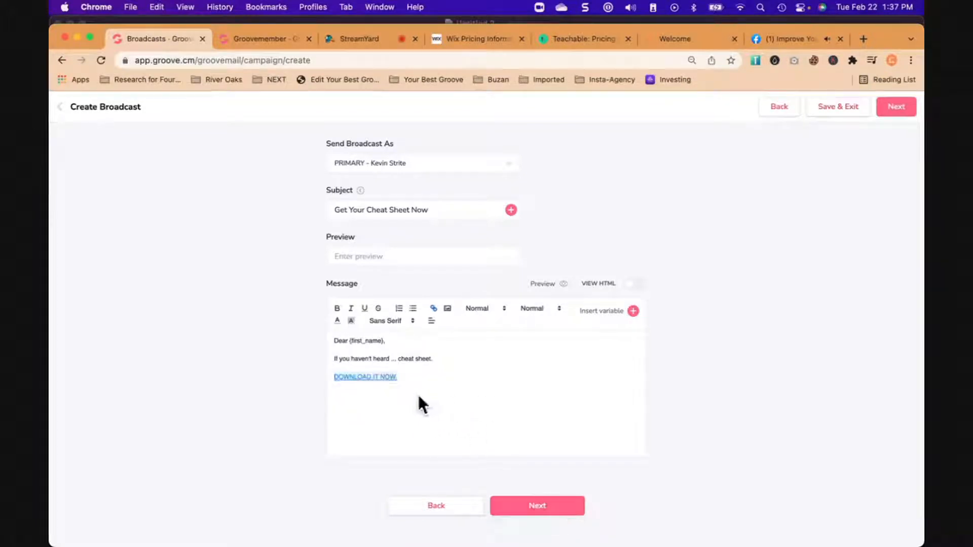
left_click(549, 507)
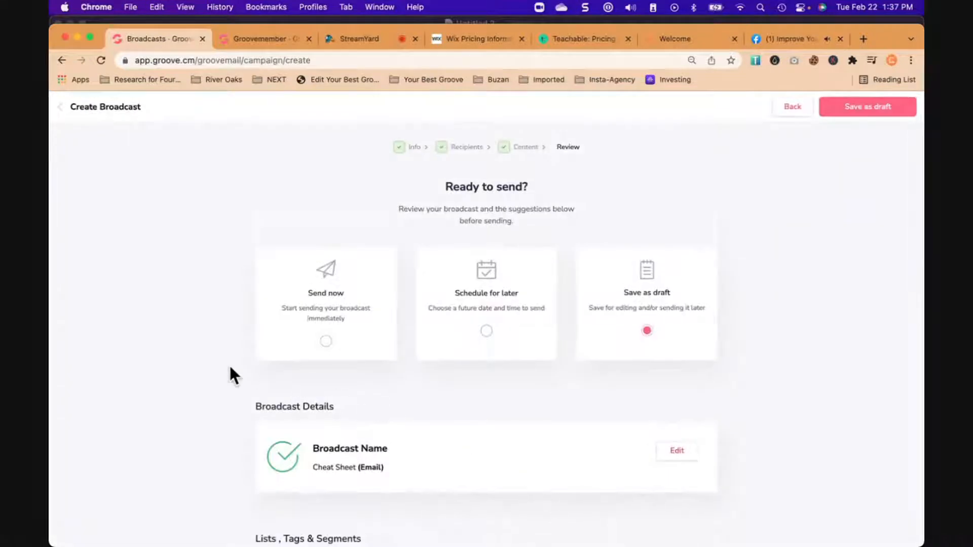
- Look through the immediate, scheduled and draft sending options and check the broadcast's recipients, sender info and message content
scroll(230, 374, "down", 3)
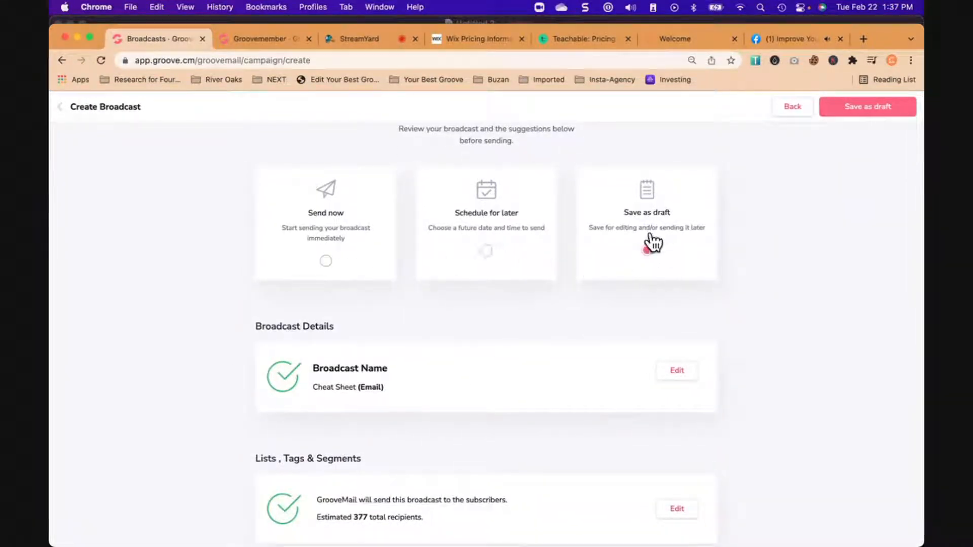
left_click(326, 262)
scroll(391, 304, "down", 1)
left_click(486, 234)
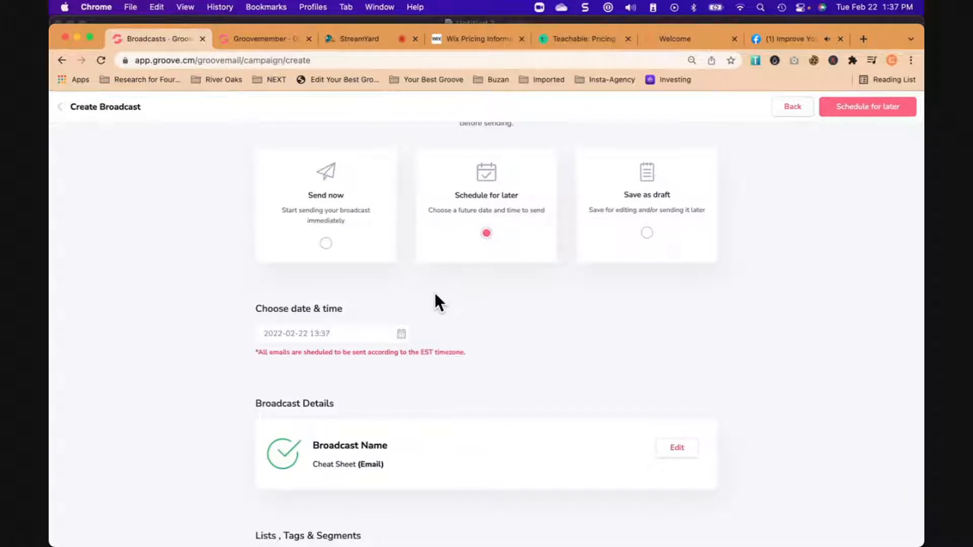
left_click(647, 239)
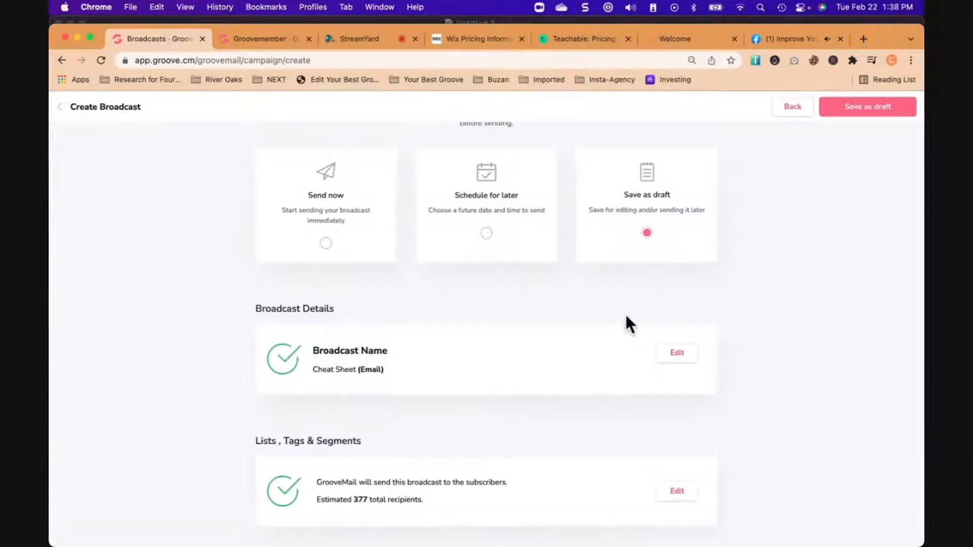
scroll(603, 334, "down", 2)
left_click(328, 208)
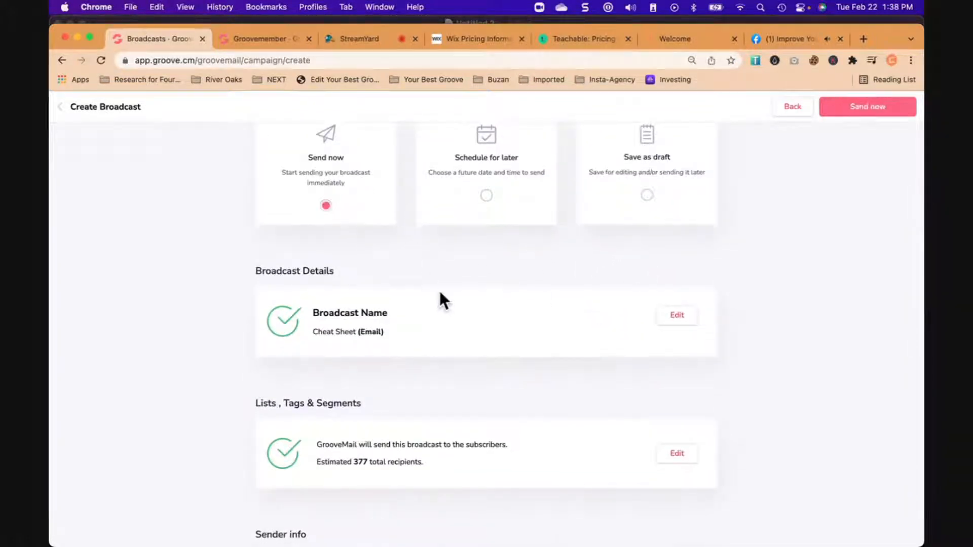
scroll(467, 320, "down", 8)
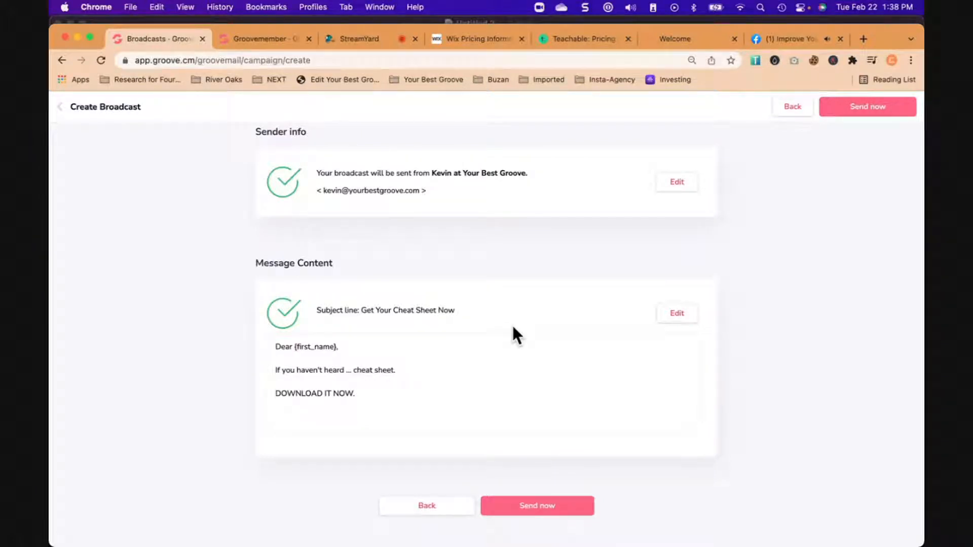
- Save the Cheat Sheet broadcast as a draft instead of sending it
scroll(513, 328, "up", 10)
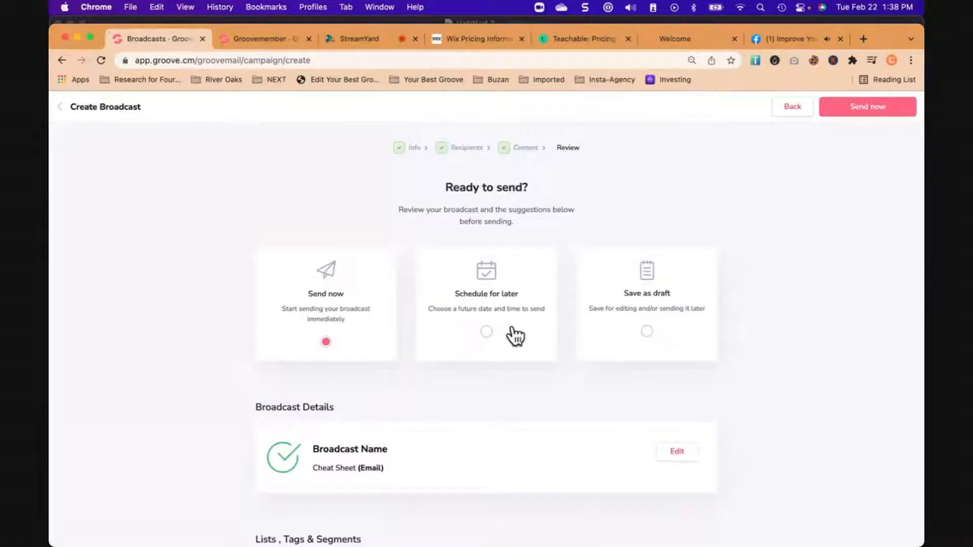
left_click(647, 331)
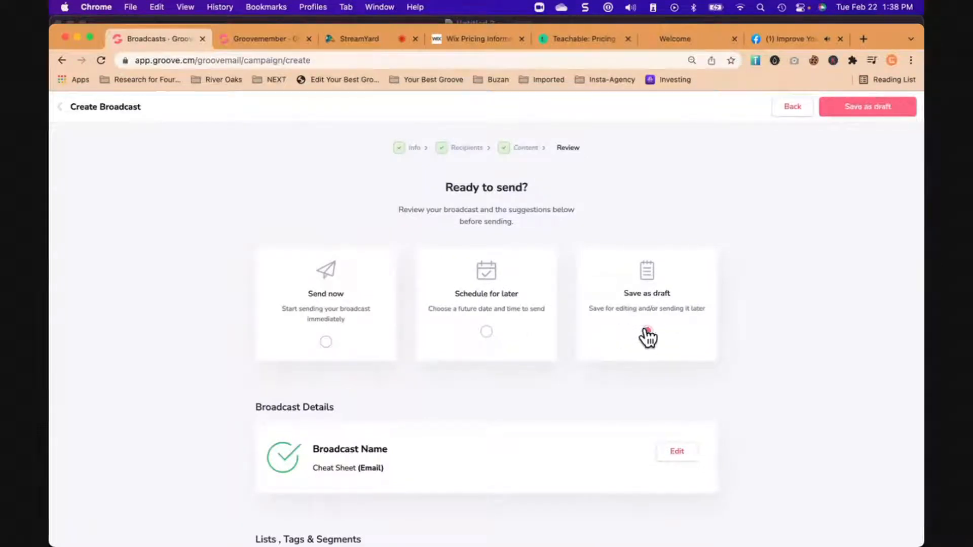
left_click(869, 107)
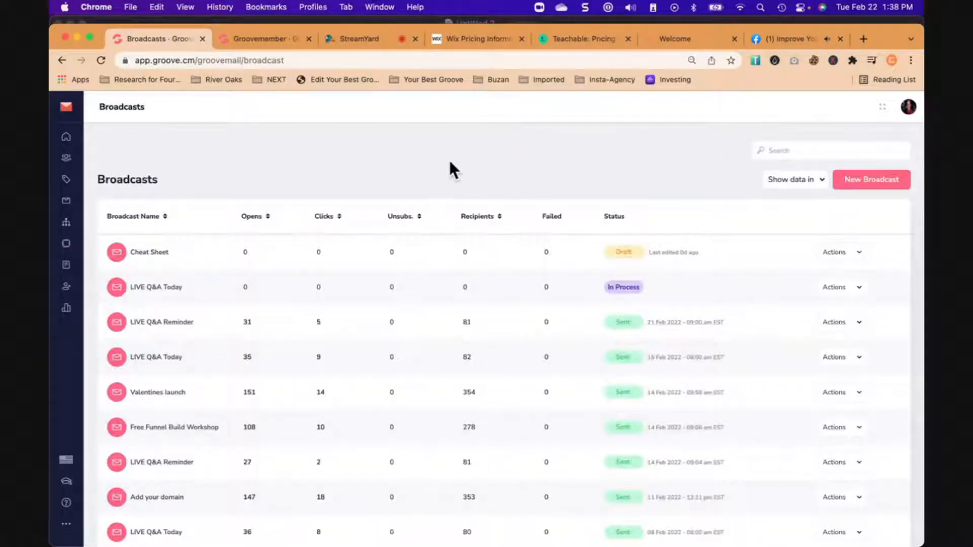
- Examine the broadcast list's statistics, including the unique clicks and unique opens of the "Valentines launch" broadcast
scroll(450, 163, "down", 2)
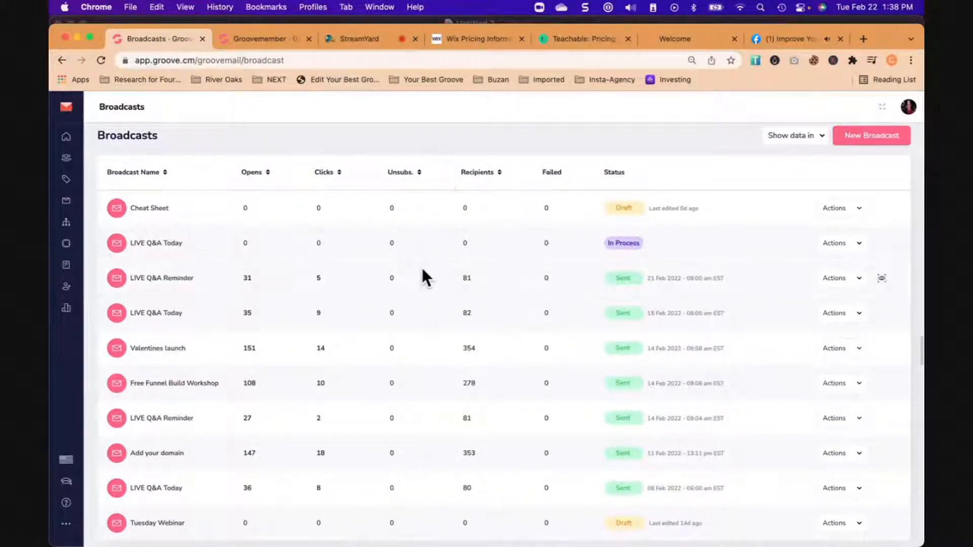
scroll(422, 270, "down", 2)
scroll(422, 269, "up", 3)
scroll(422, 270, "down", 3)
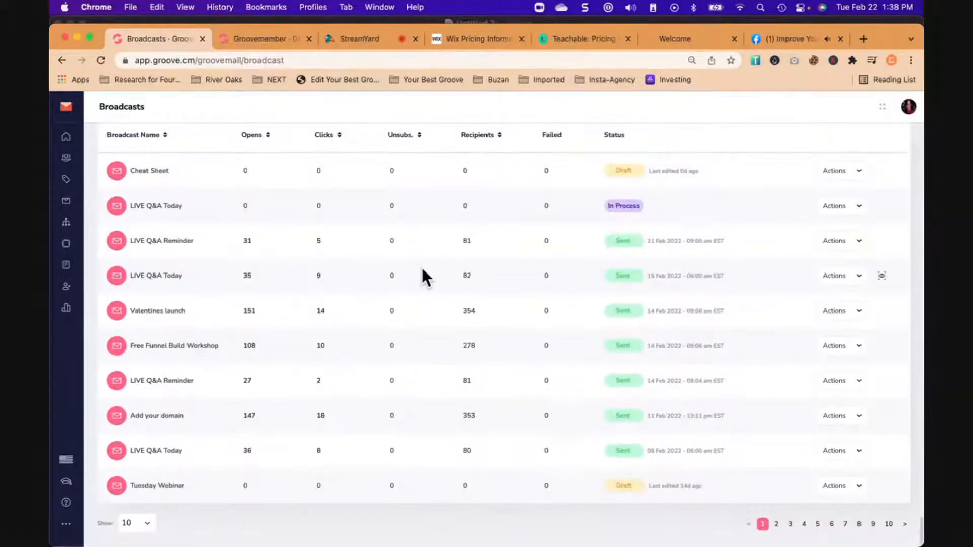
scroll(434, 275, "up", 1)
scroll(432, 275, "down", 1)
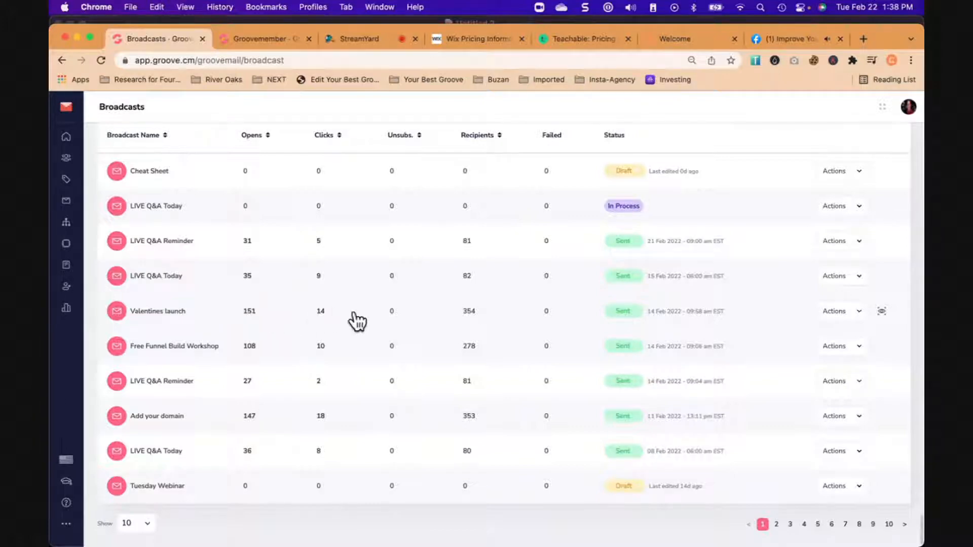
left_click(320, 311)
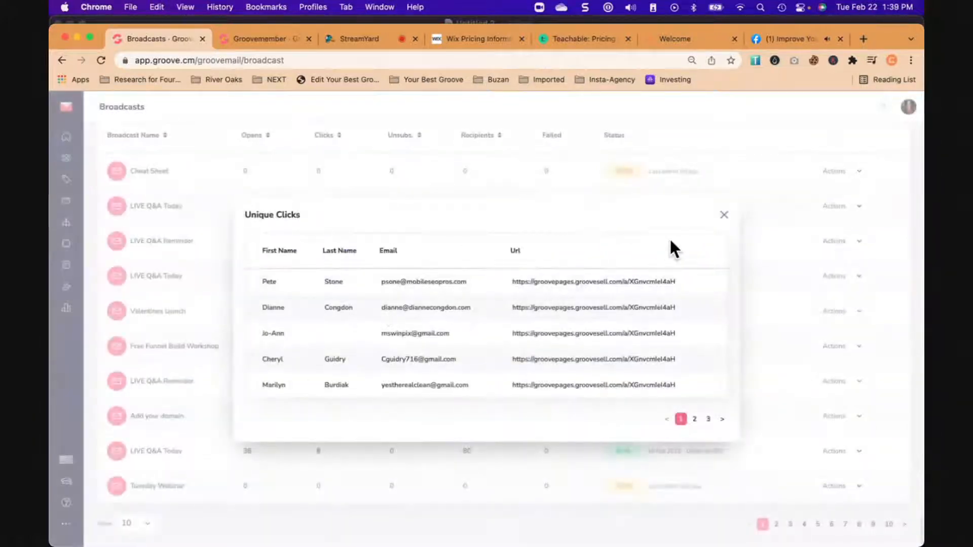
left_click(724, 215)
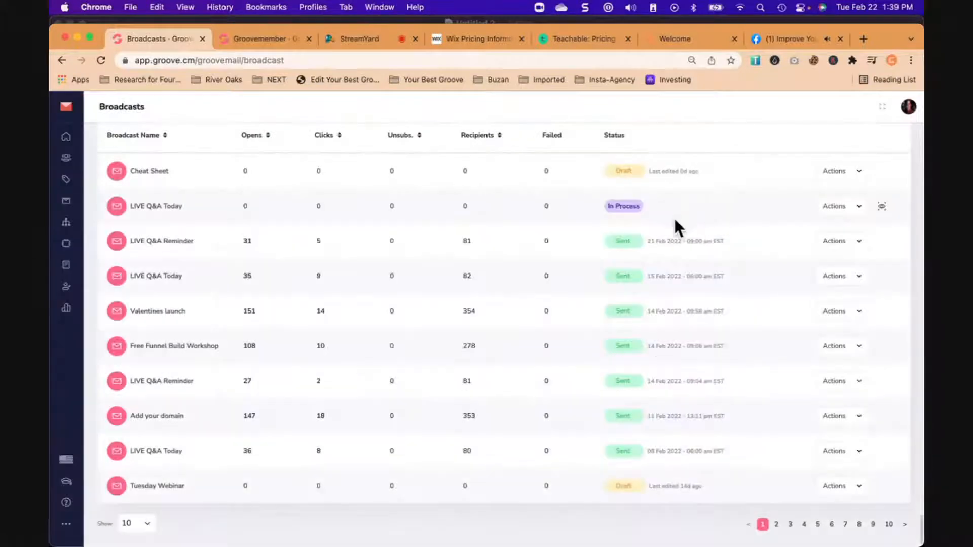
left_click(249, 312)
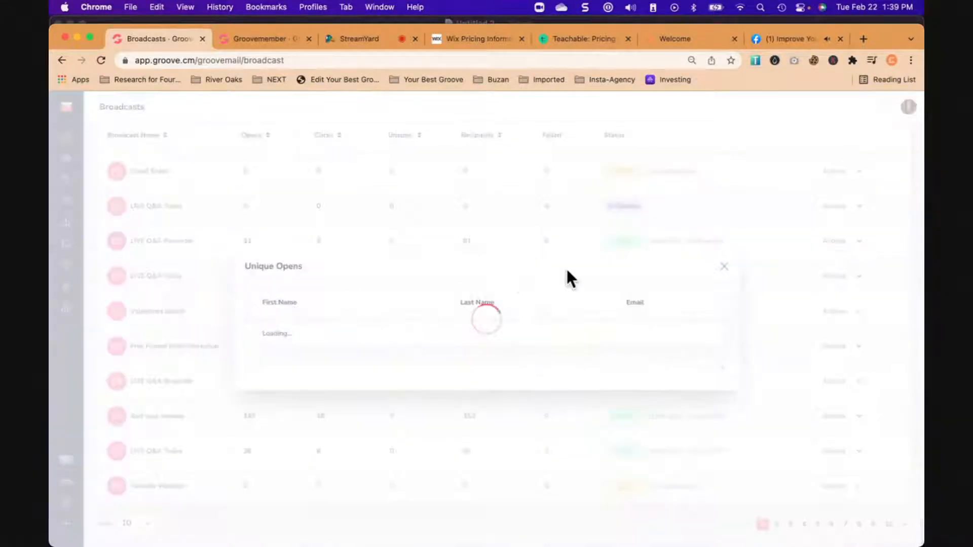
left_click(724, 216)
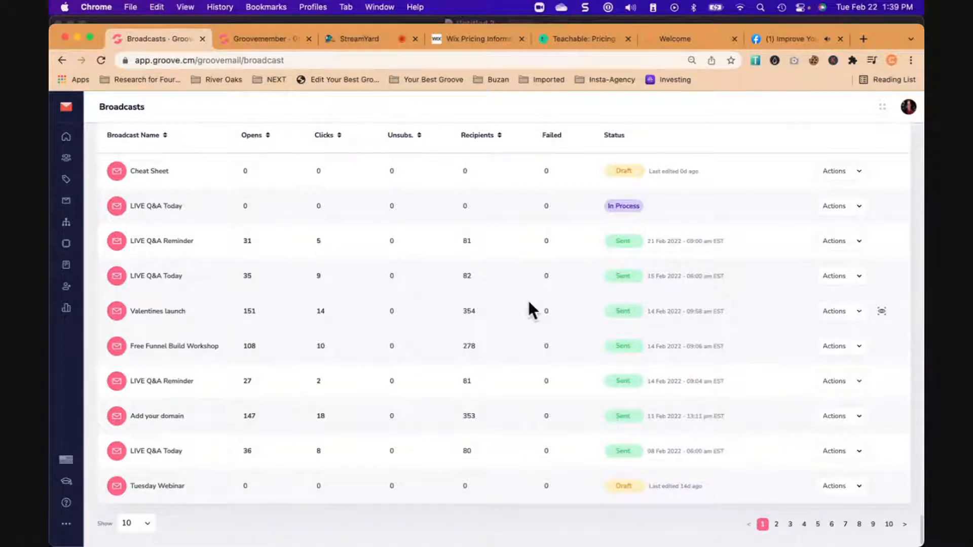
- Switch to StreamYard, show only the presenter's camera on the live broadcast, and restore the full shared-screen layout
left_click(361, 39)
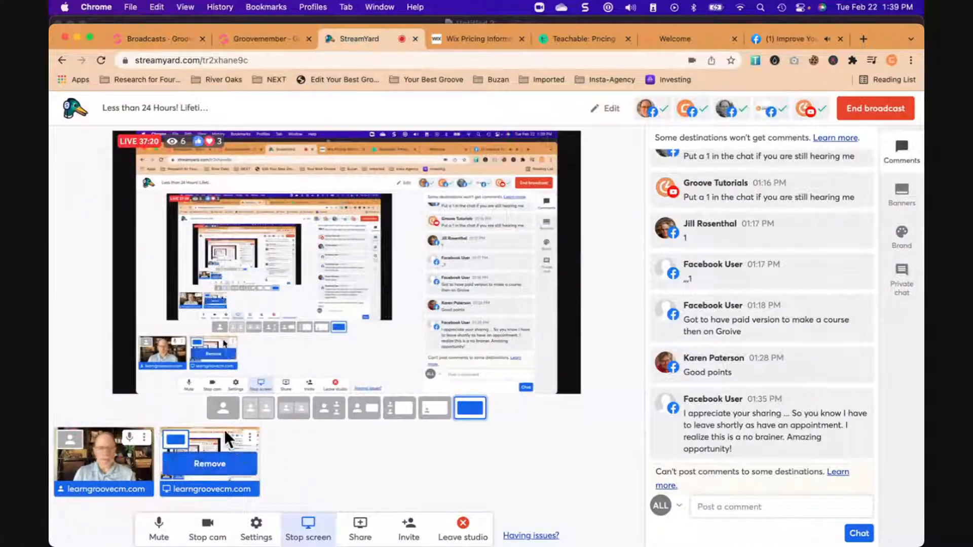
left_click(229, 409)
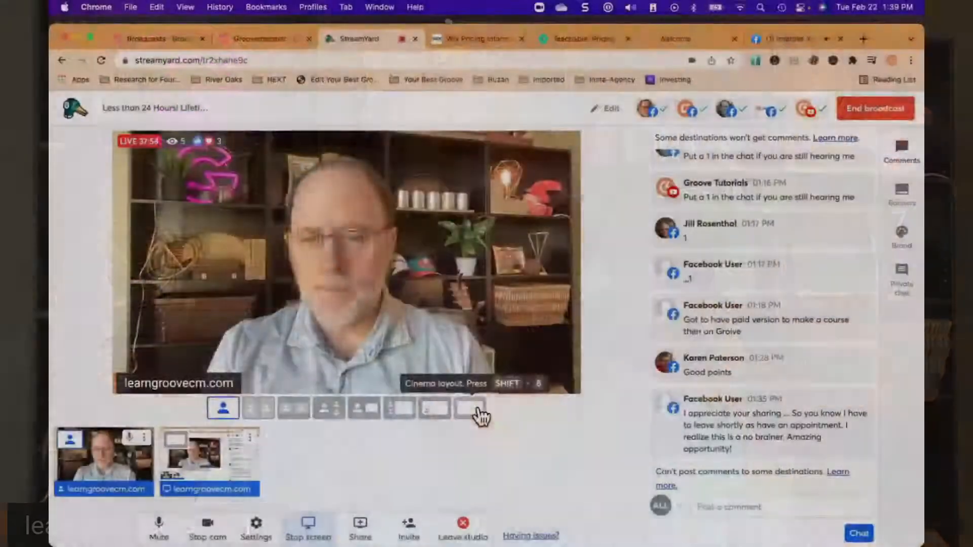
left_click(477, 412)
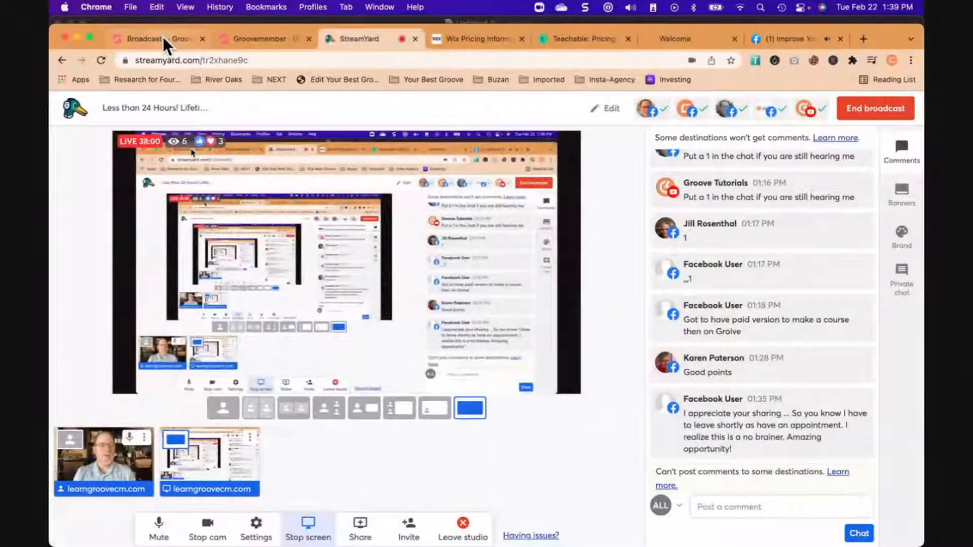
- Switch back to Groove, leave the broadcasts page for the dashboard, and open the Groove Confident blog in GrooveBlog
left_click(163, 37)
left_click(71, 109)
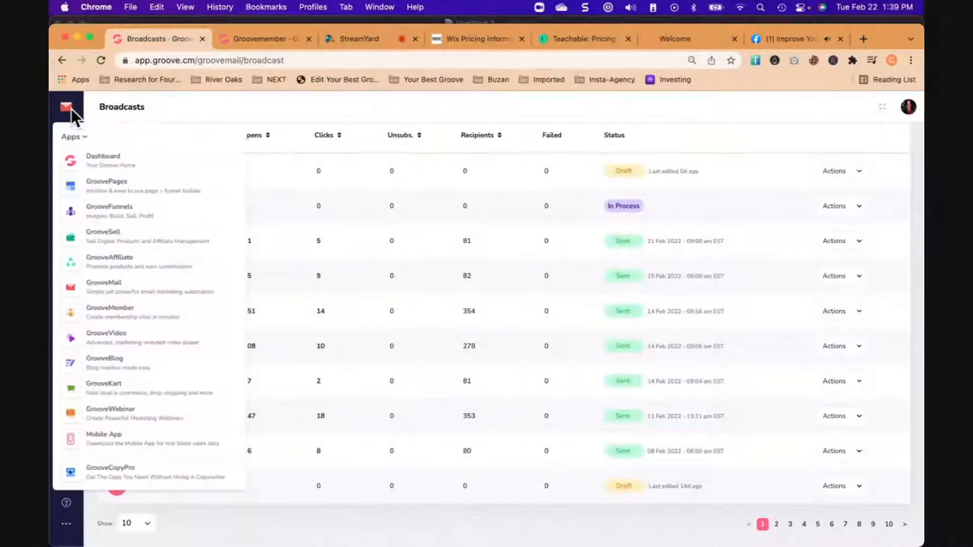
left_click(99, 160)
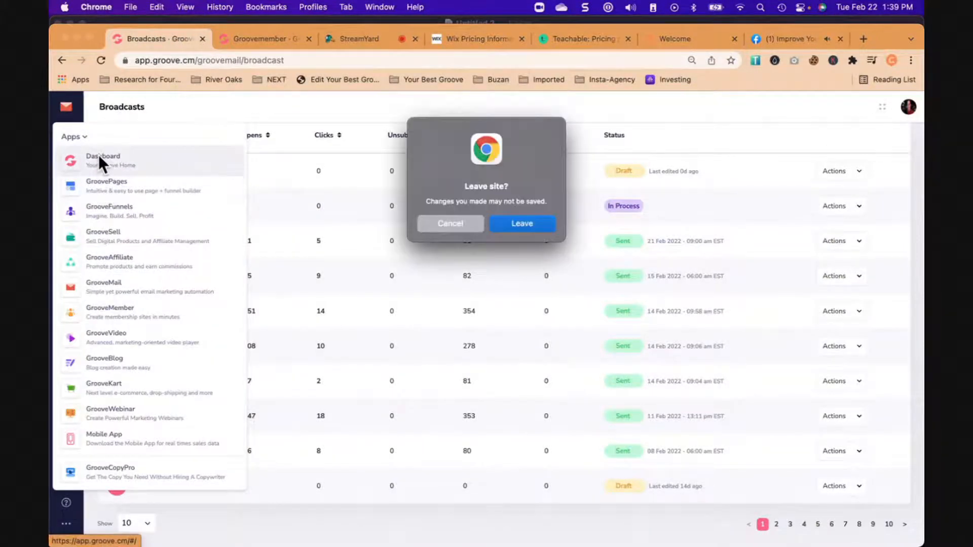
left_click(528, 222)
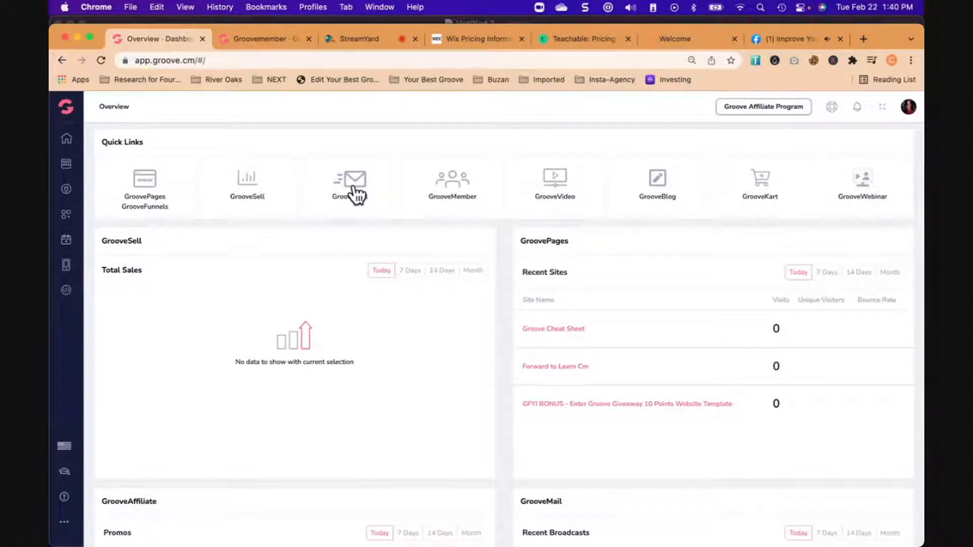
left_click(658, 181)
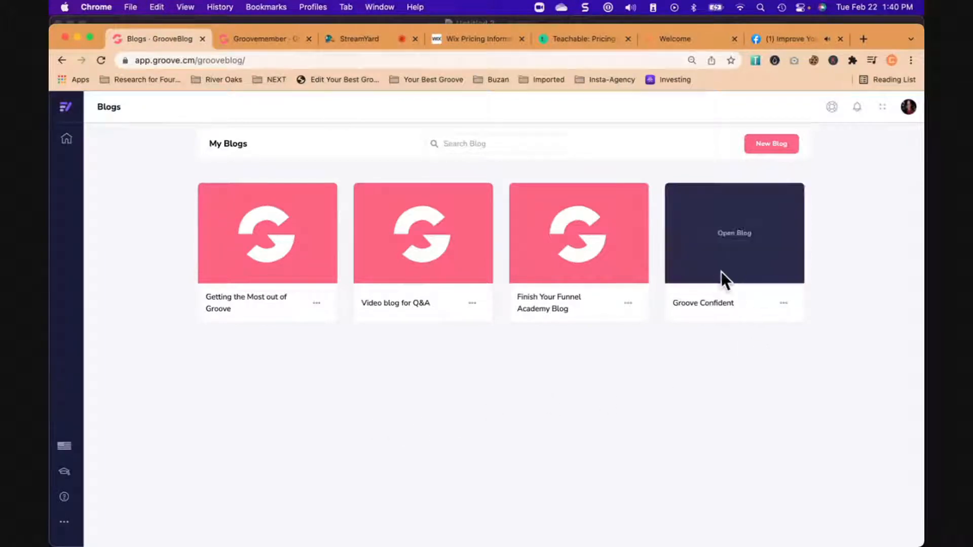
left_click(738, 235)
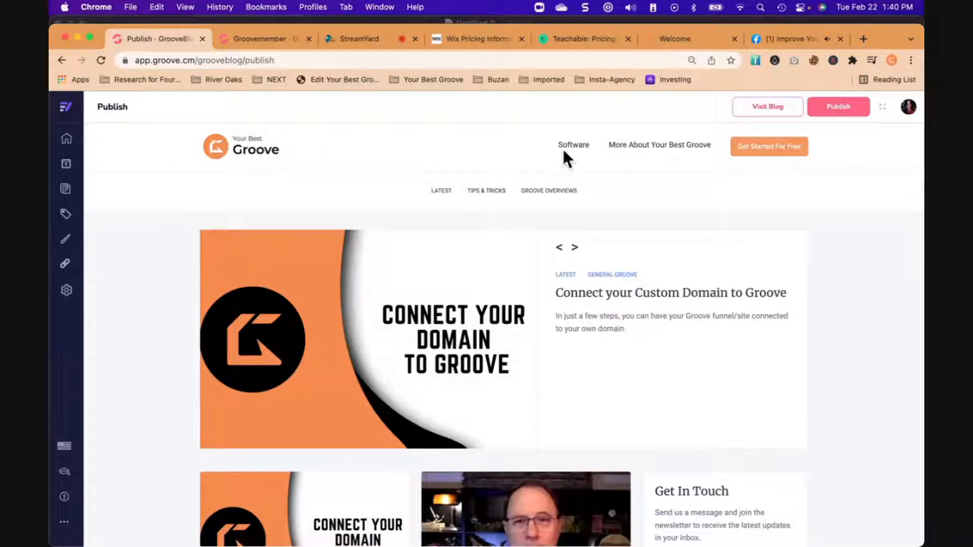
- Look through the blog's front page, including its featured posts, post cards and contact form
scroll(158, 378, "down", 3)
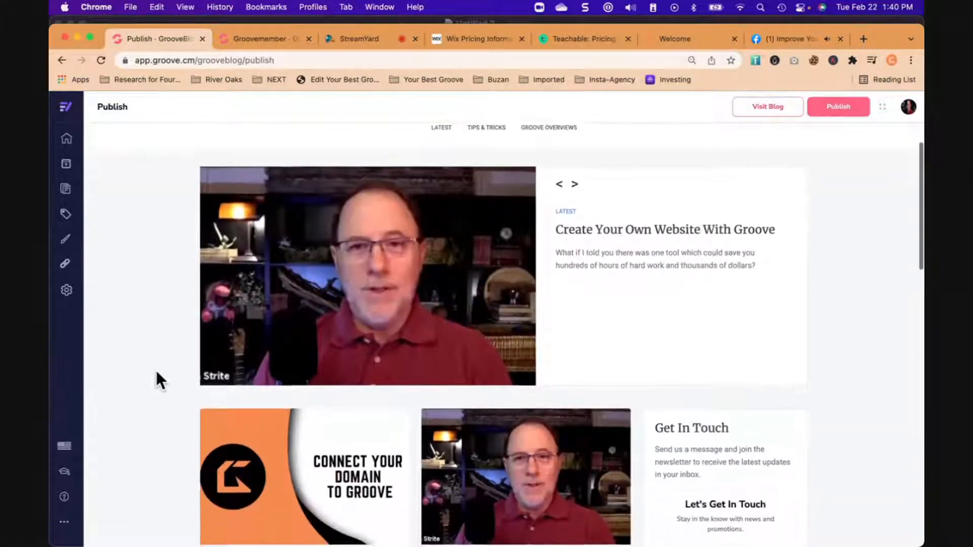
scroll(156, 375, "down", 5)
scroll(549, 419, "down", 2)
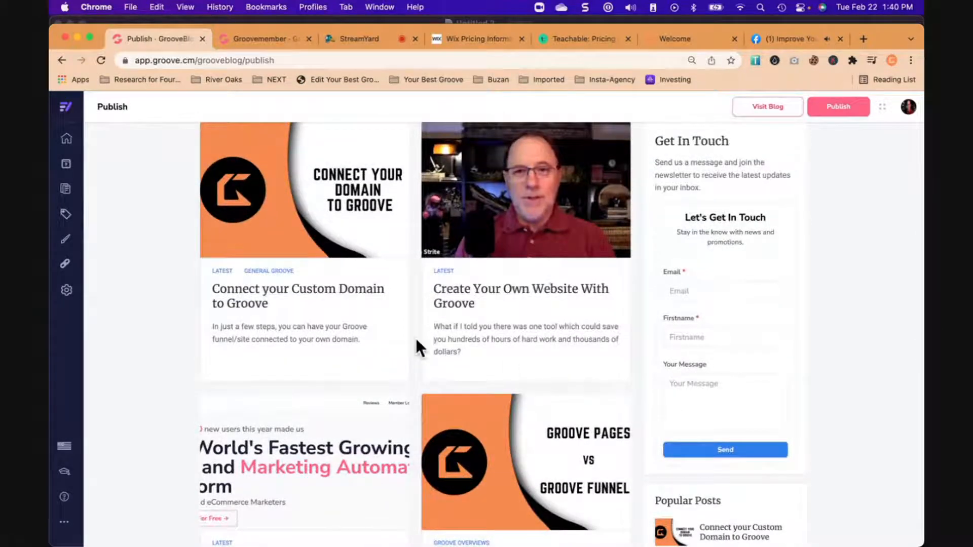
scroll(416, 339, "up", 7)
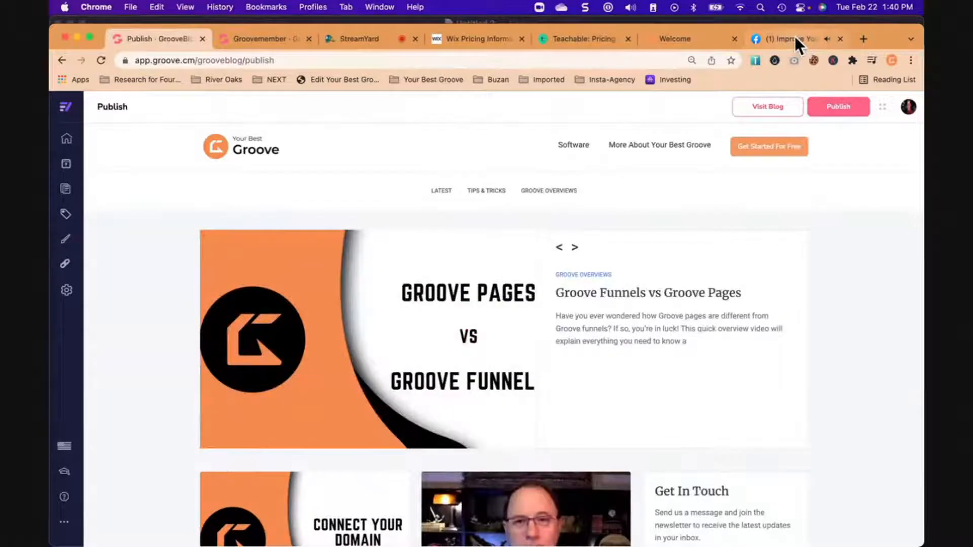
- Switch to the Improve Your Groove group on Facebook and check the notifications and Messenger conversations
left_click(793, 39)
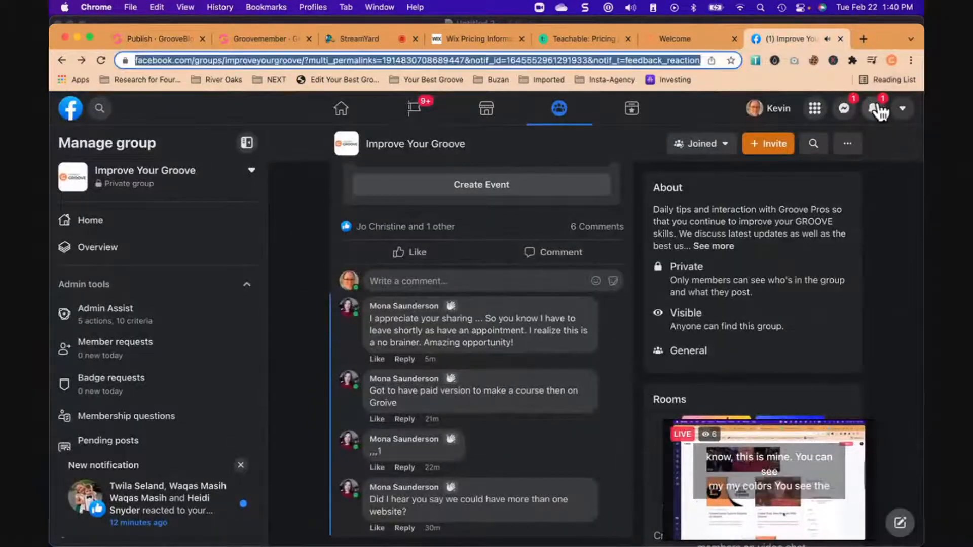
left_click(878, 109)
left_click(837, 114)
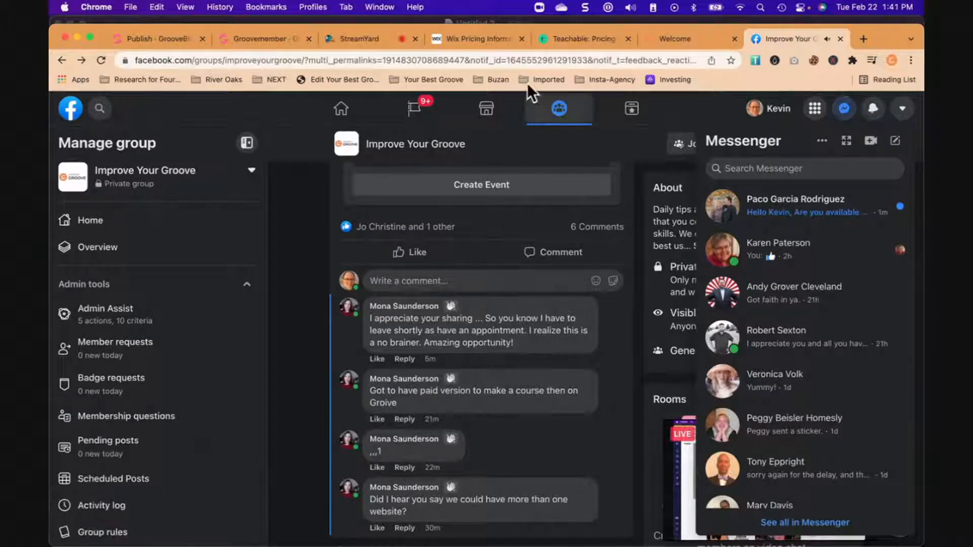
- Try to load the live blog at blog.yourbestgroove.com in the browser
left_click(528, 61)
type("gr")
key("BackSpace")
key("BackSpace")
type("blog.g")
type("roove")
key("BackSpace")
key("BackSpace")
key("BackSpace")
key("BackSpace")
key("BackSpace")
key("BackSpace")
type("yourbestgroov.")
key("BackSpace")
type("e.com")
key("Return")
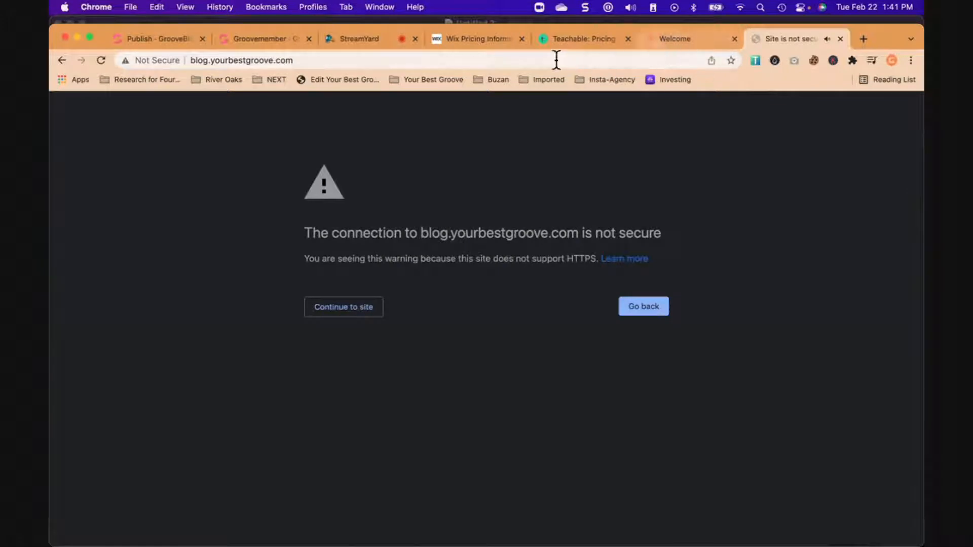
- Return to GrooveBlog and start a new post titled "Cheat Sheet Example"
left_click(167, 41)
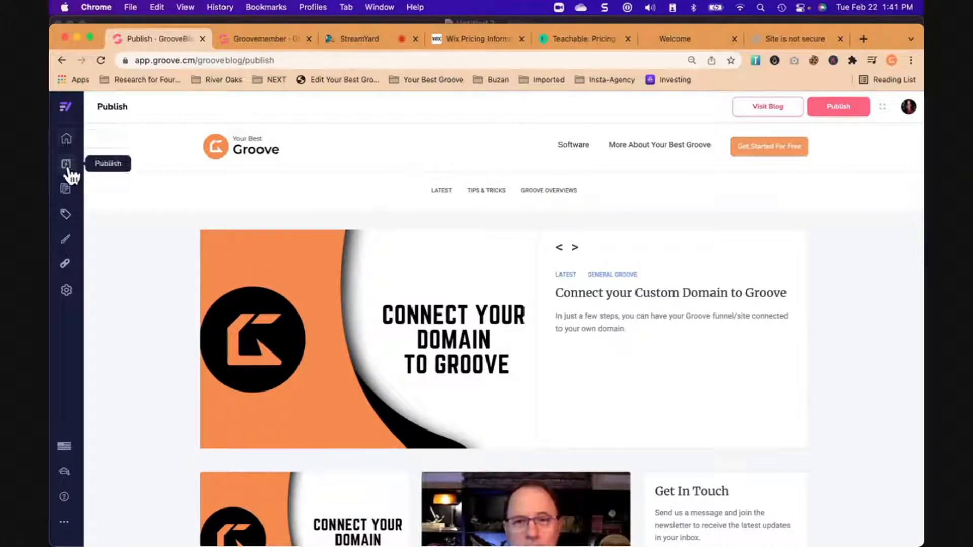
left_click(67, 190)
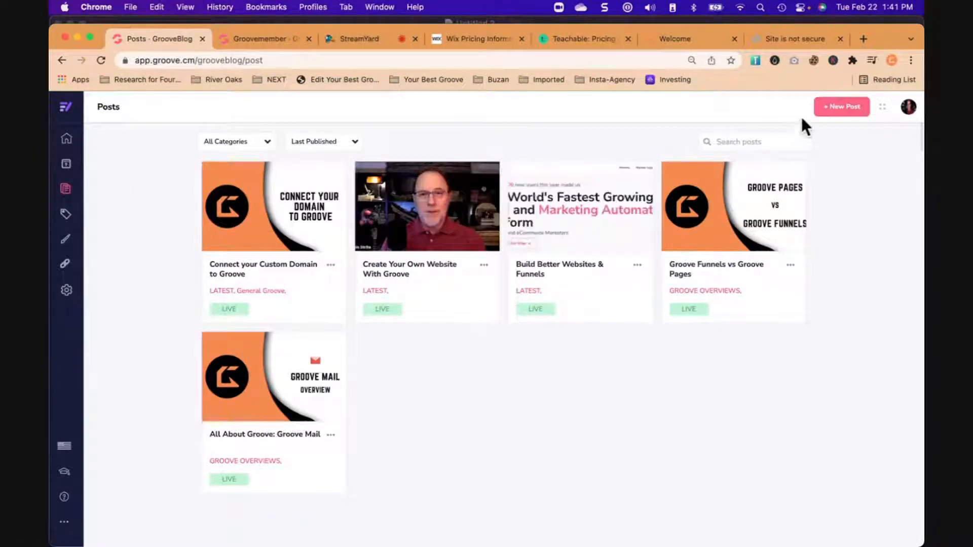
left_click(839, 107)
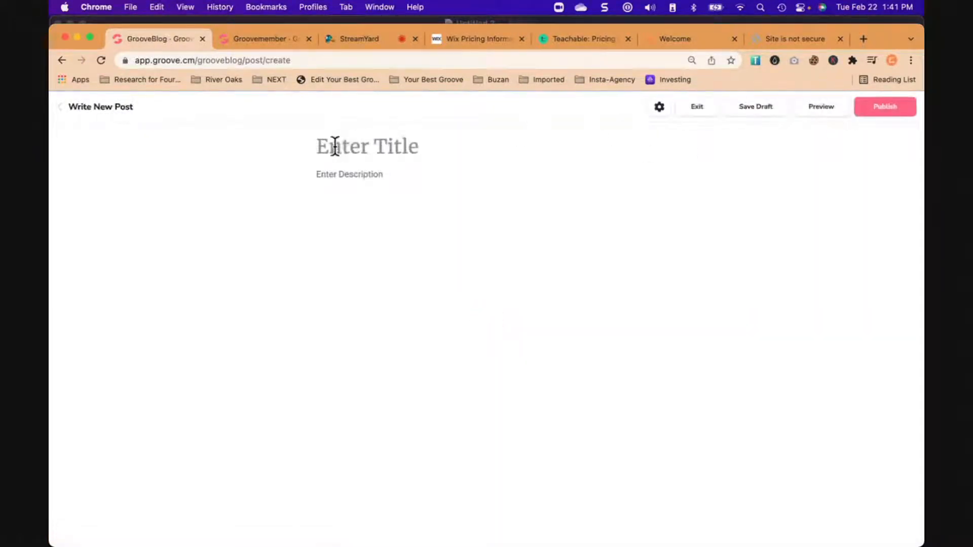
left_click(430, 154)
type("Cheat Sheet E")
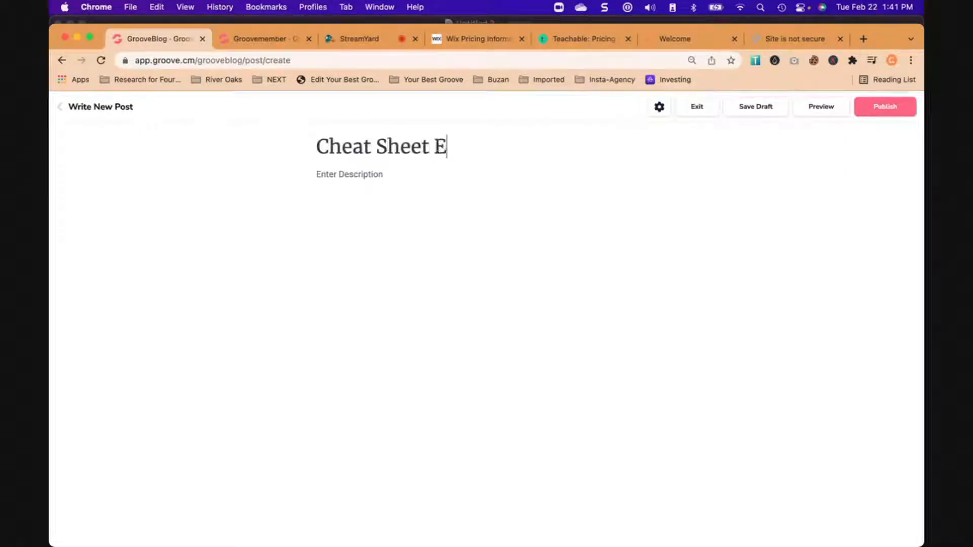
type("xample")
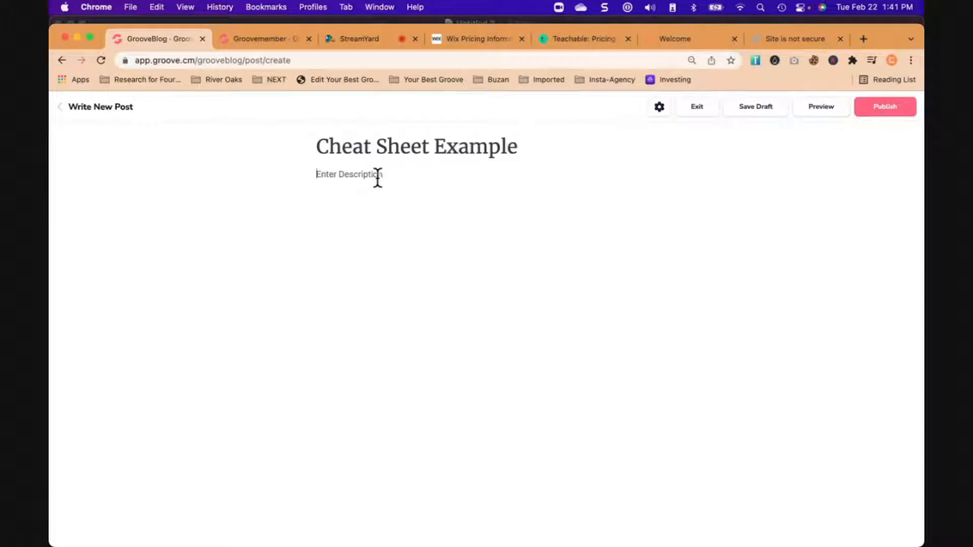
type("Dur")
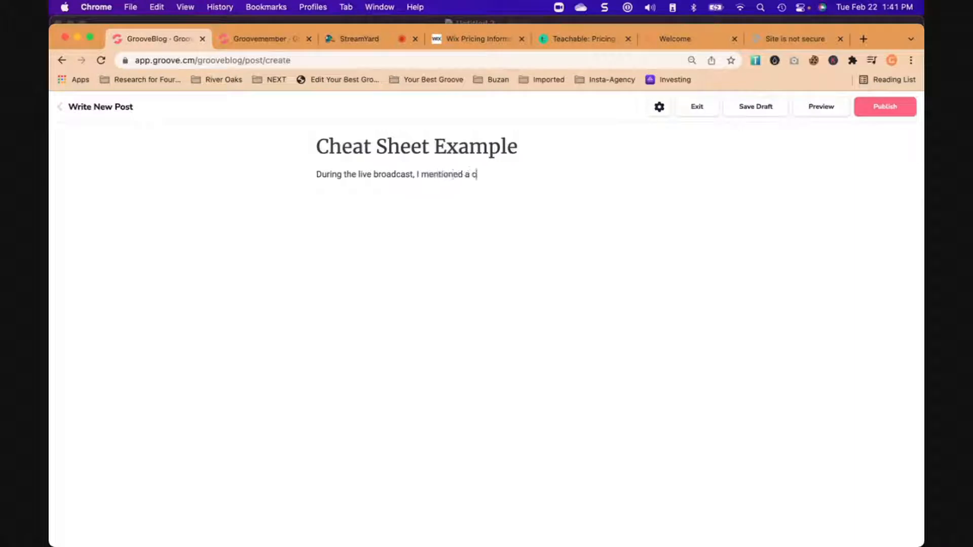
- Write the post description "During the live broadcast, I mentioned a cheat sheet. It was an isometric illustration."
type(". It was an isomet")
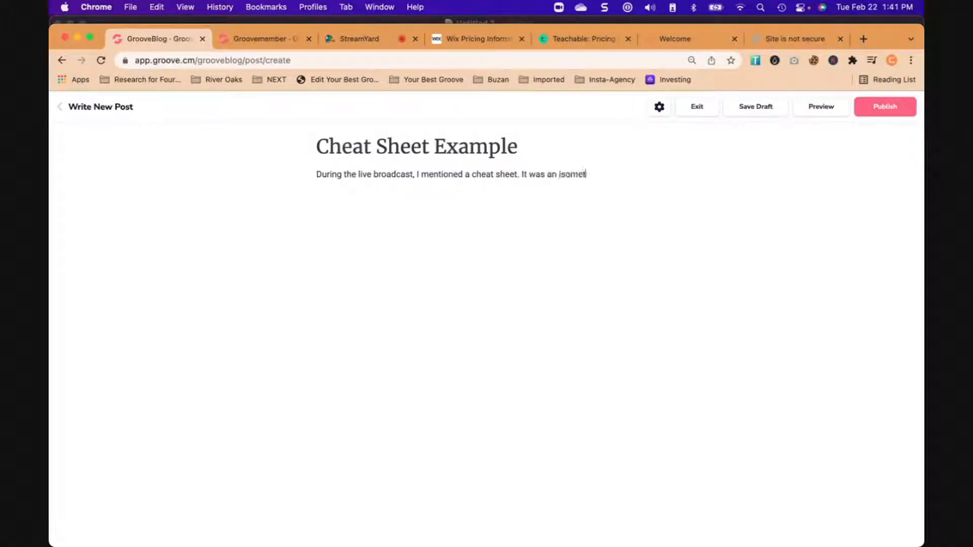
triple_click(382, 173)
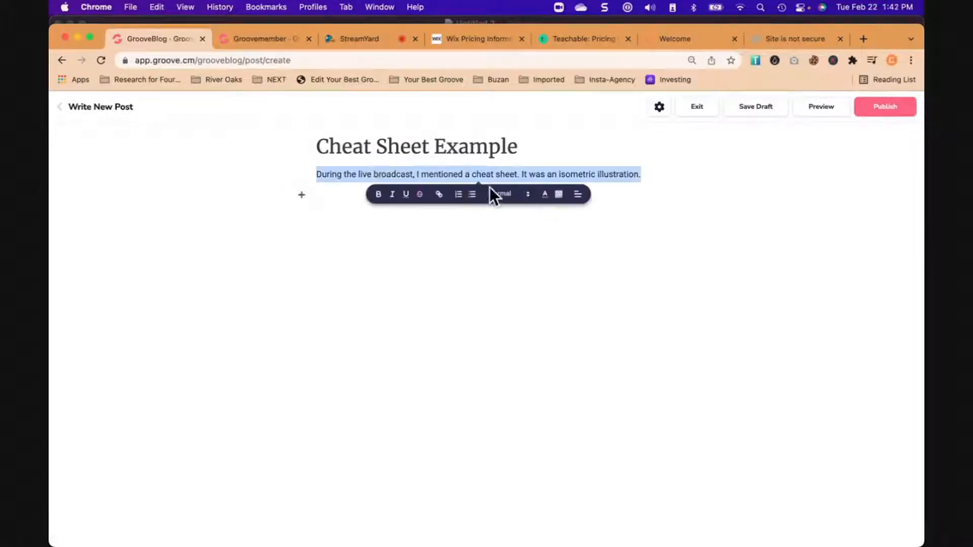
left_click(457, 215)
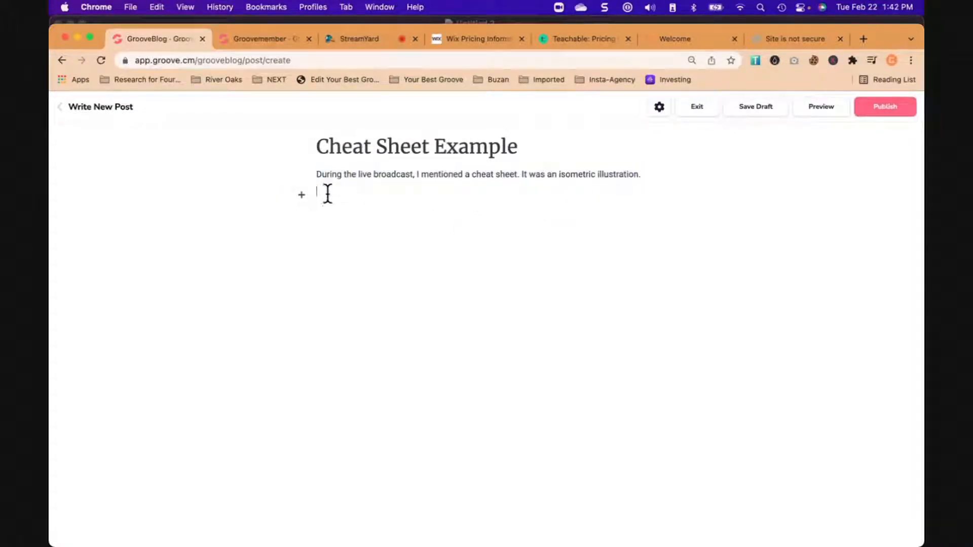
- Insert the laptop mockup with the "Design Here" T-shirt illustration from the image library below the post's description
left_click(302, 197)
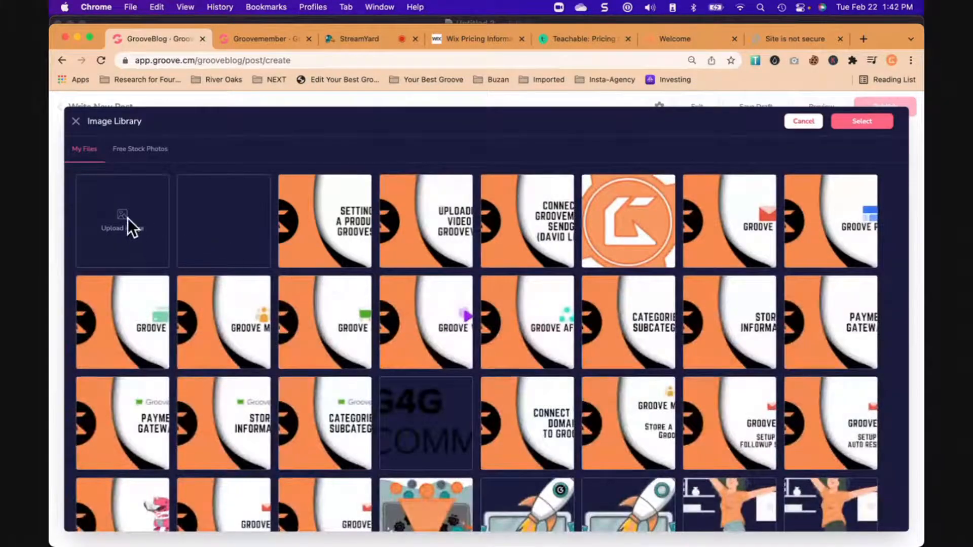
scroll(517, 375, "down", 8)
scroll(517, 378, "down", 8)
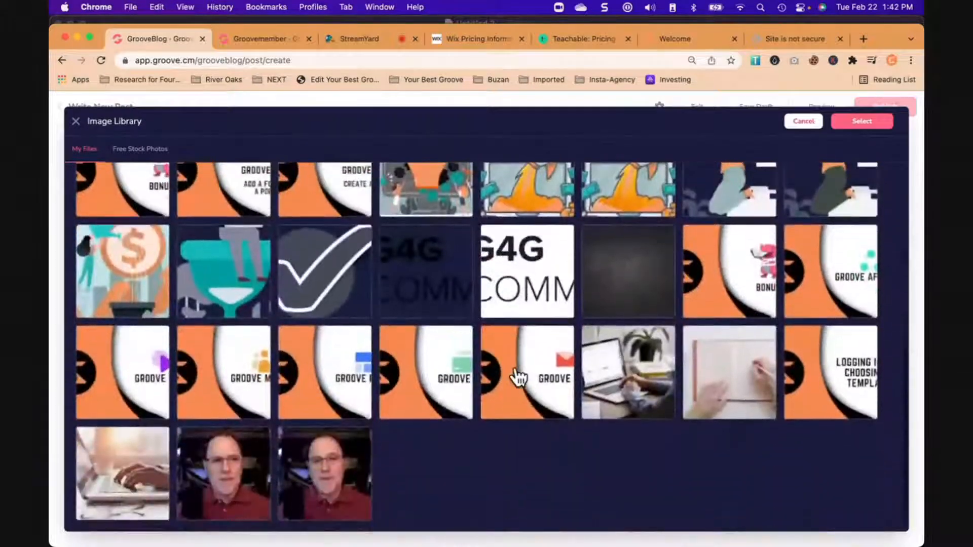
scroll(517, 378, "down", 8)
scroll(517, 378, "down", 10)
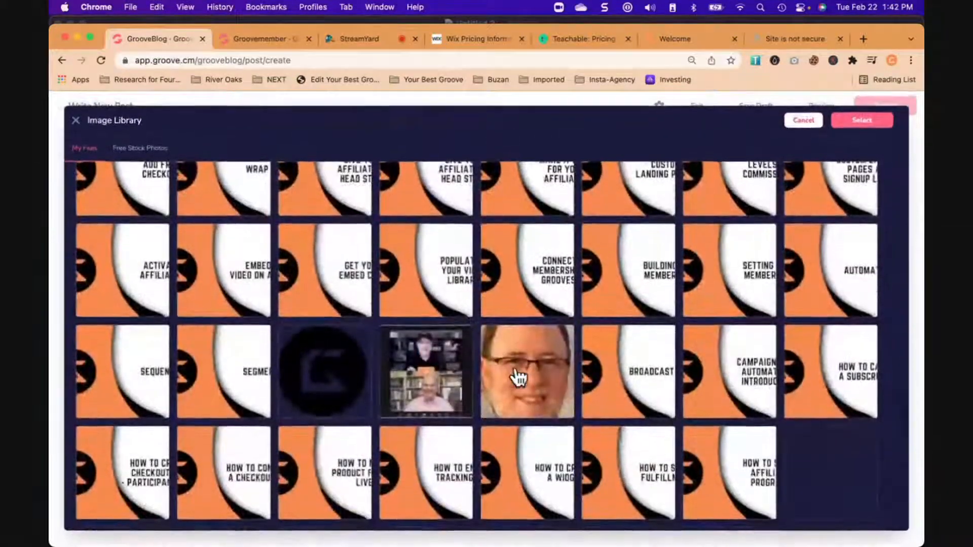
scroll(517, 378, "down", 10)
scroll(516, 367, "down", 3)
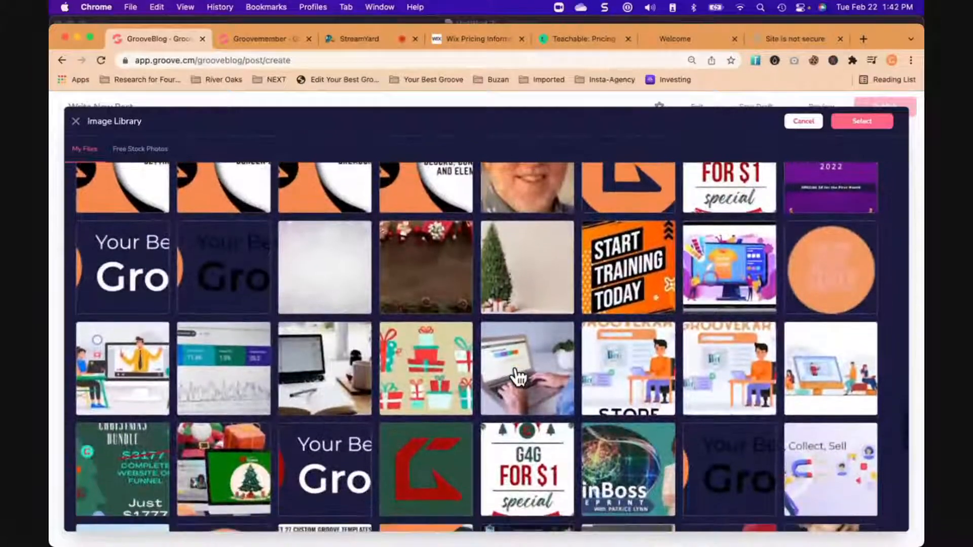
scroll(517, 375, "up", 1)
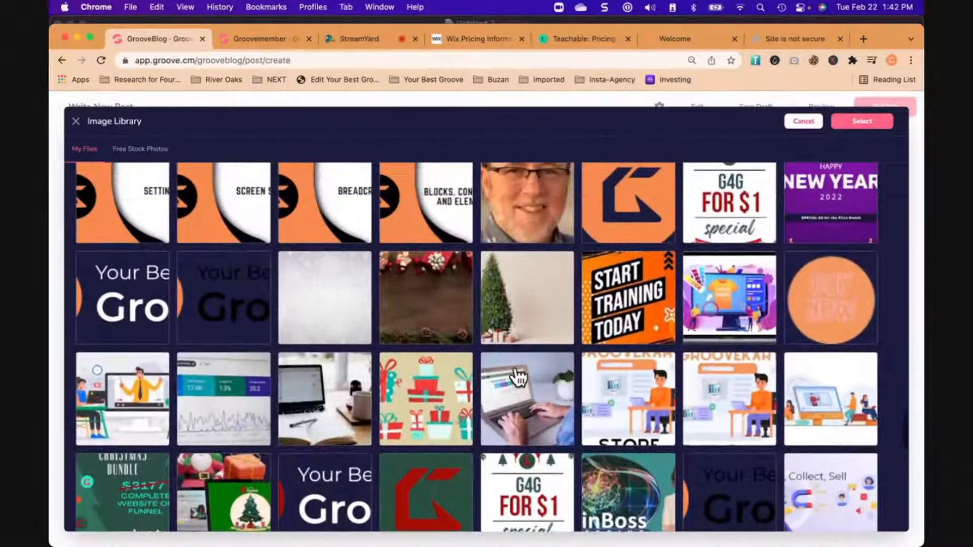
left_click(742, 300)
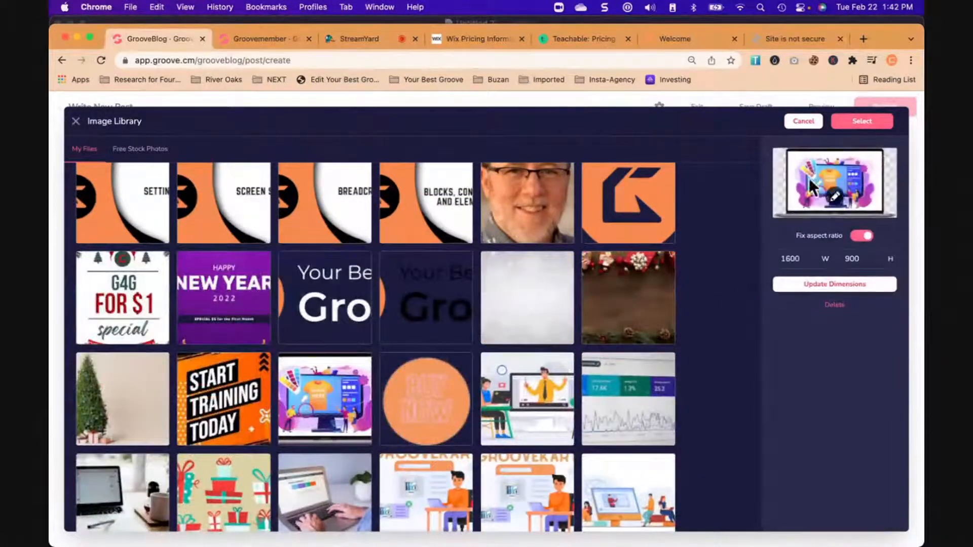
left_click(862, 121)
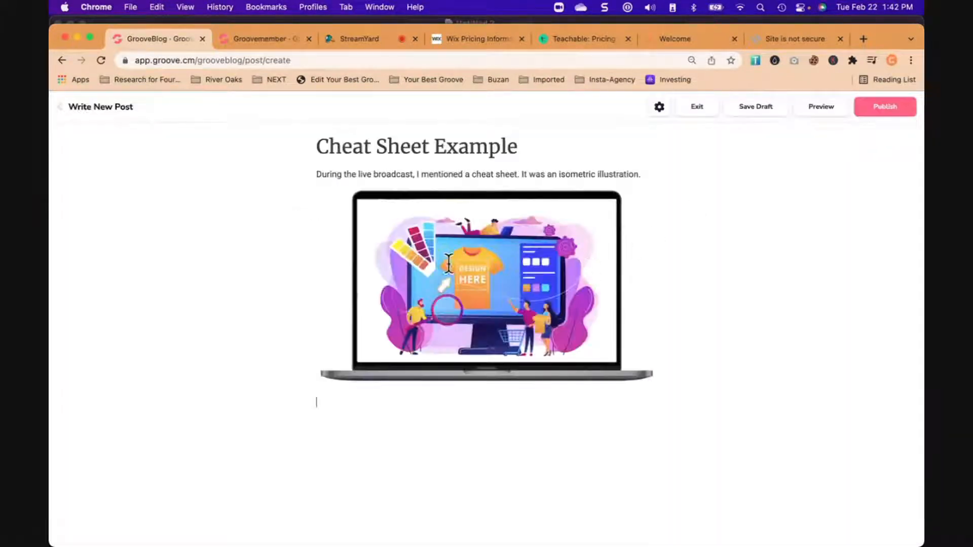
- Link the laptop image in the post to the copied GrooveMember download URL
left_click_drag(651, 292, 412, 302)
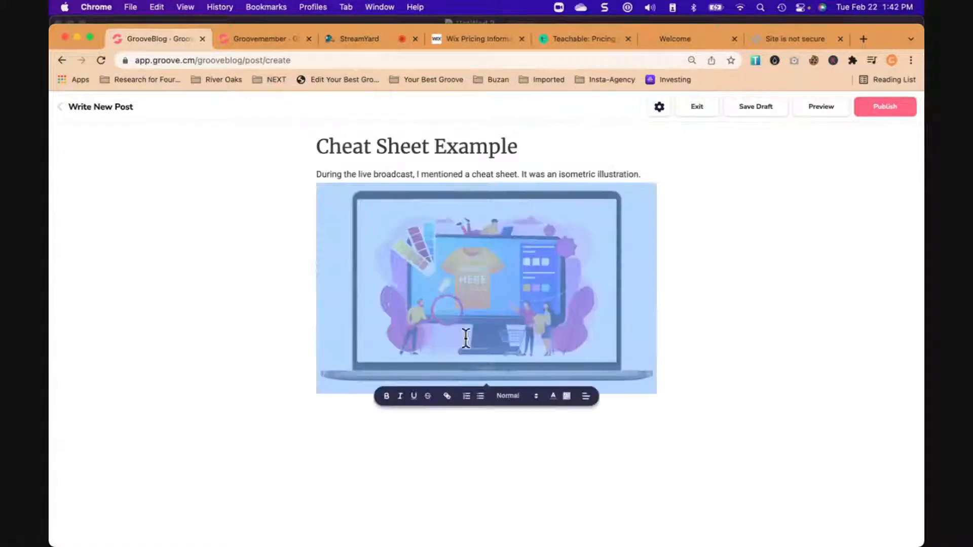
left_click(447, 397)
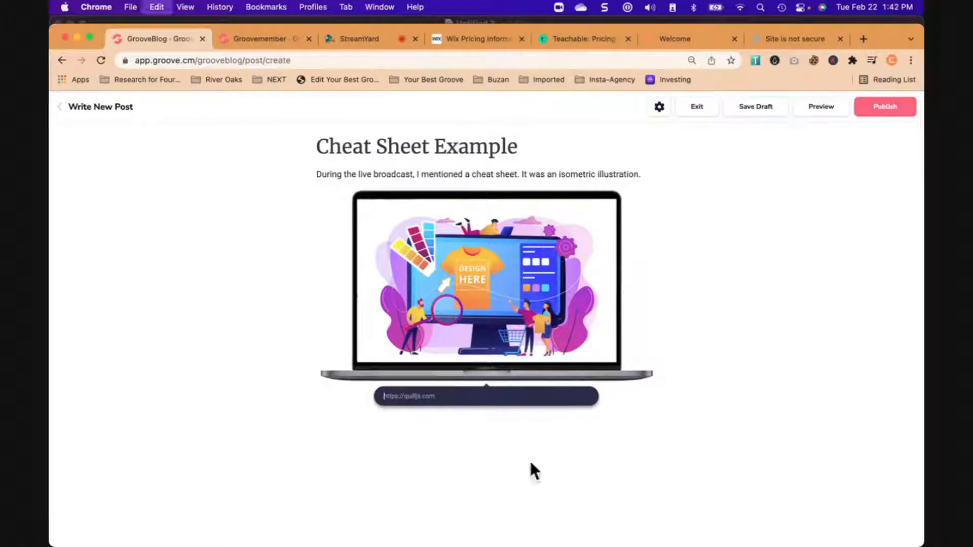
key("super+v")
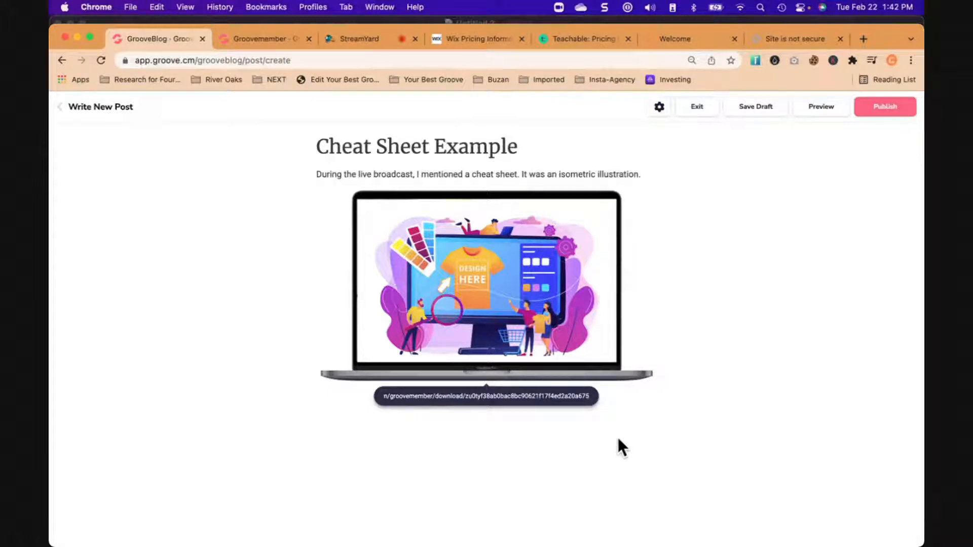
key("Return")
left_click(509, 293)
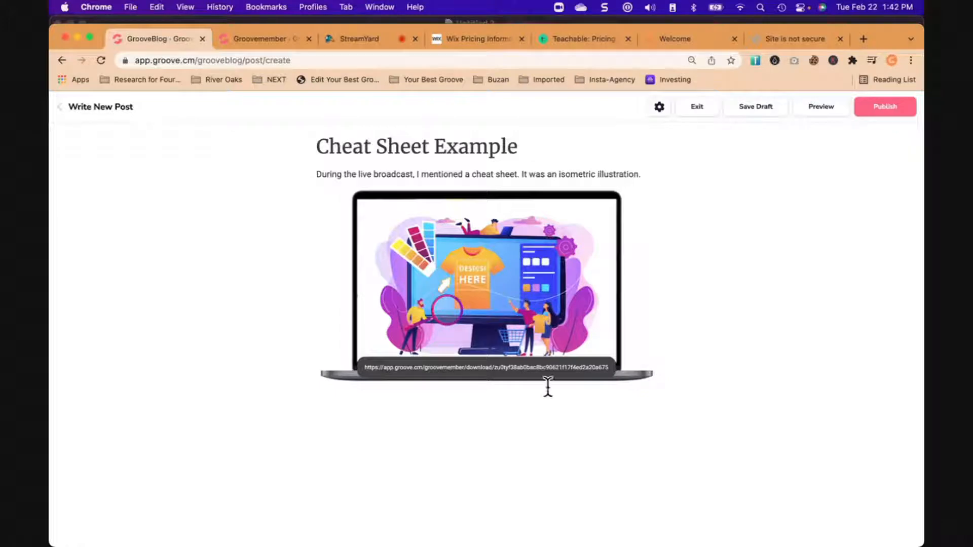
left_click(682, 214)
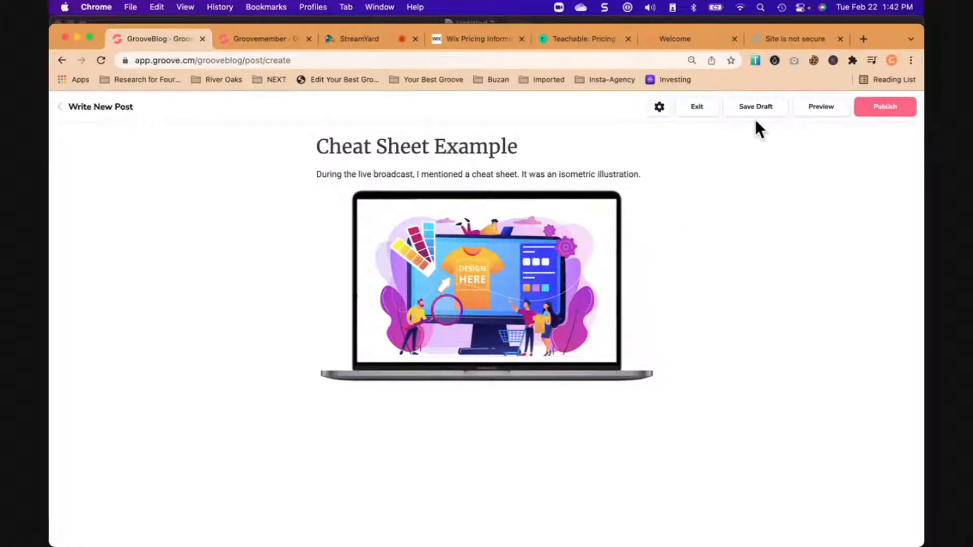
- Set the rocket-and-laptop illustration from the image library as the post's featured image
left_click(665, 108)
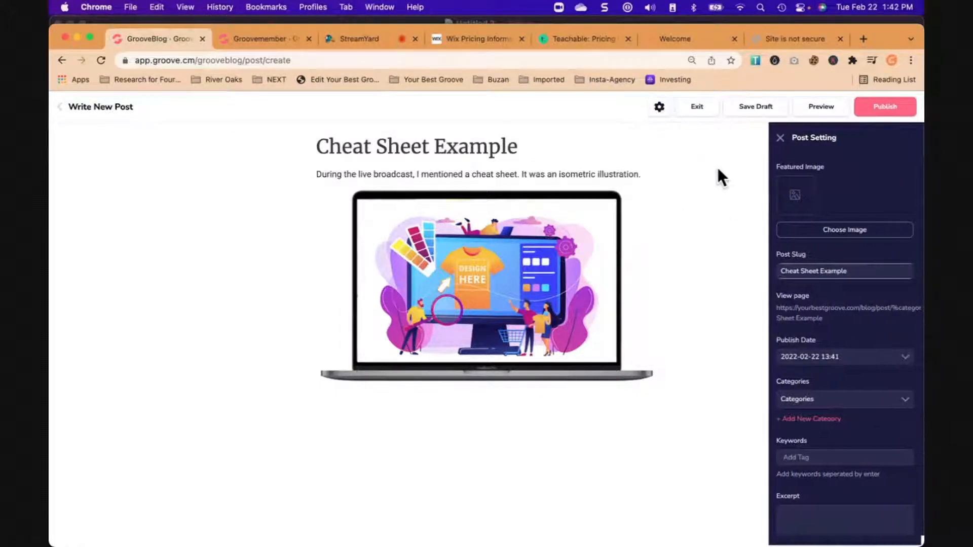
left_click(836, 232)
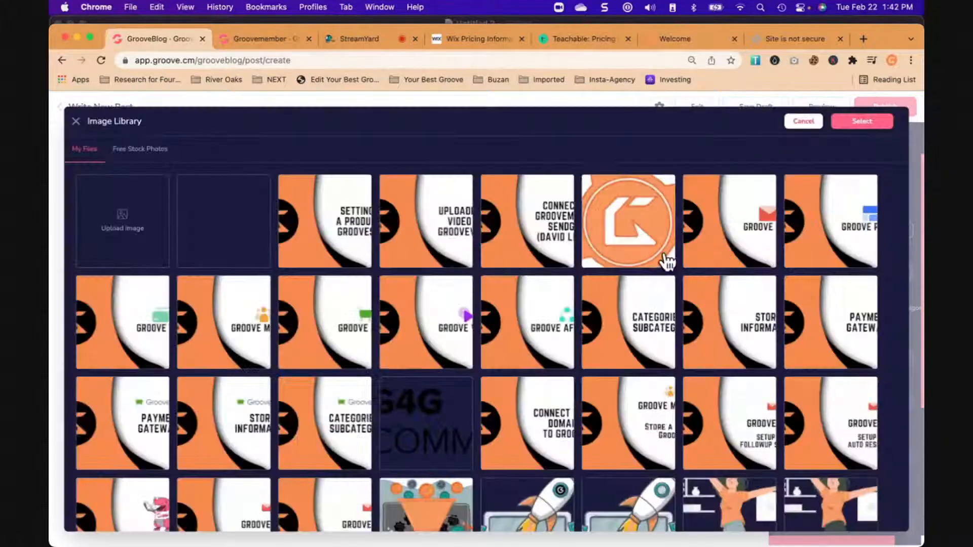
scroll(494, 413, "down", 3)
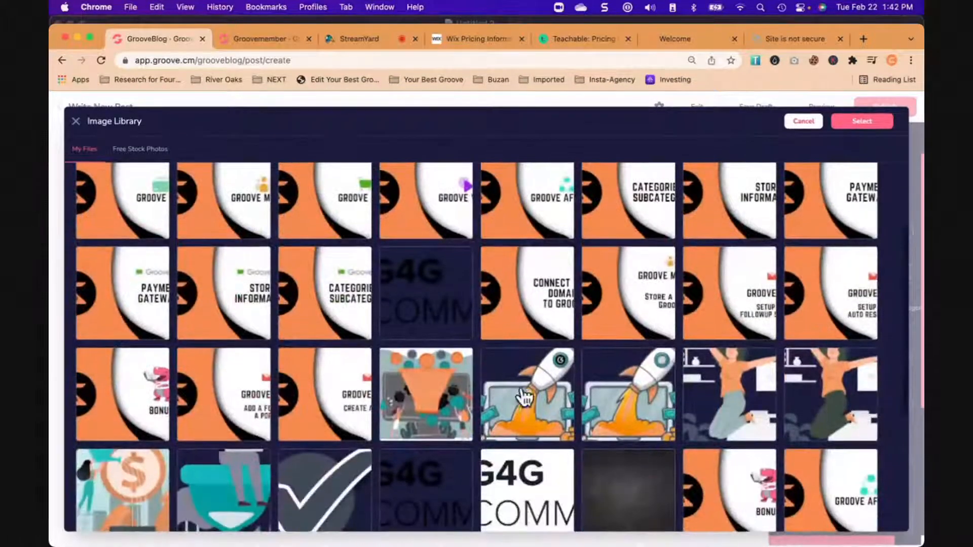
left_click(513, 398)
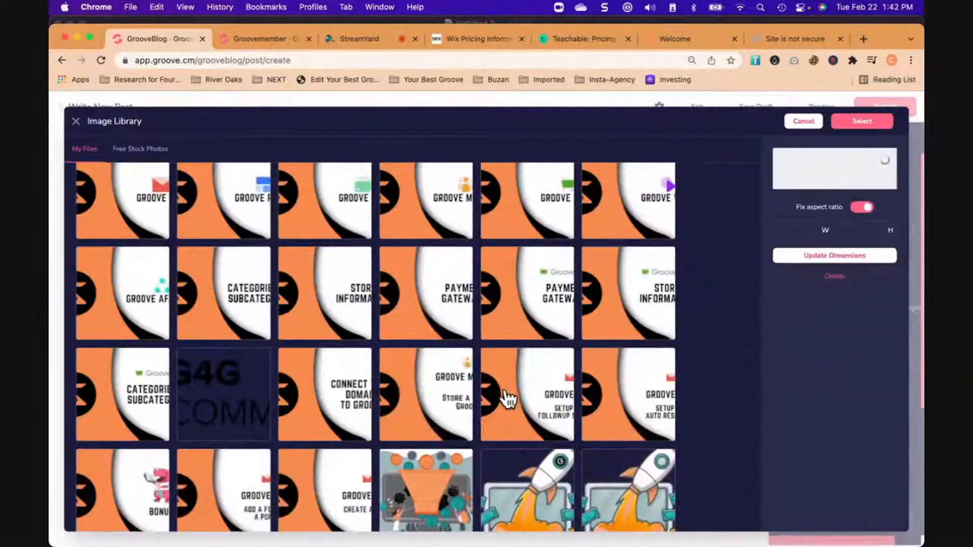
left_click(870, 125)
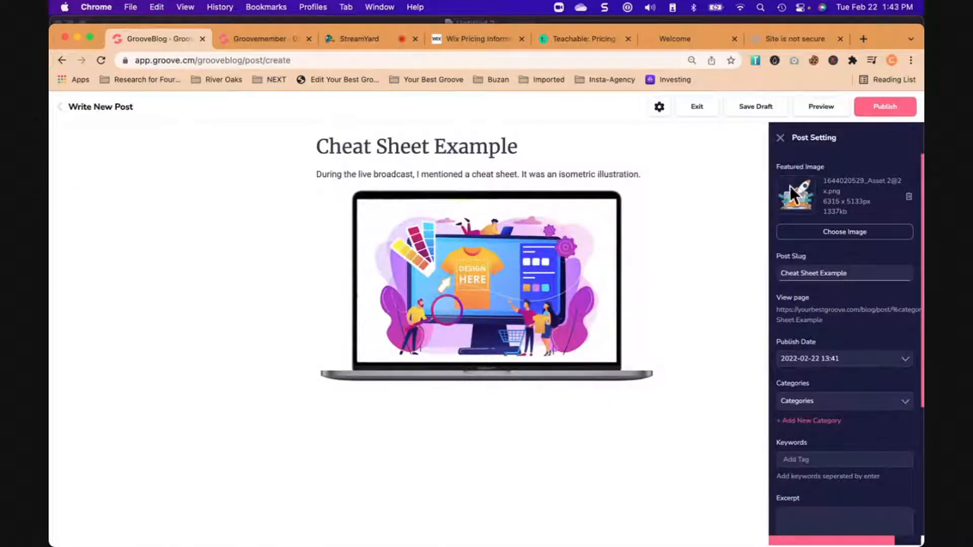
scroll(843, 339, "down", 5)
scroll(841, 334, "up", 6)
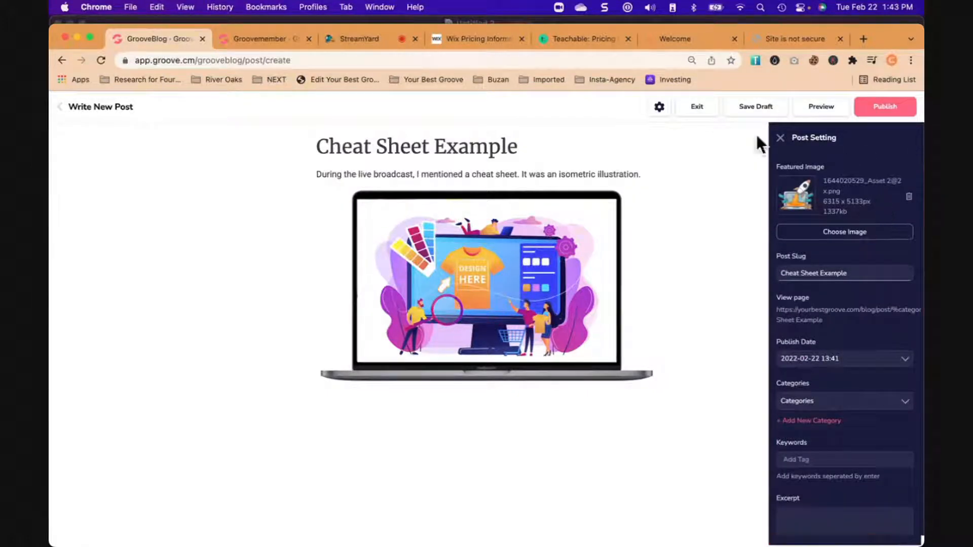
- Assign the post to the TIPS & TRICKS category, publish it, and exit the editor with the changes saved
left_click(884, 107)
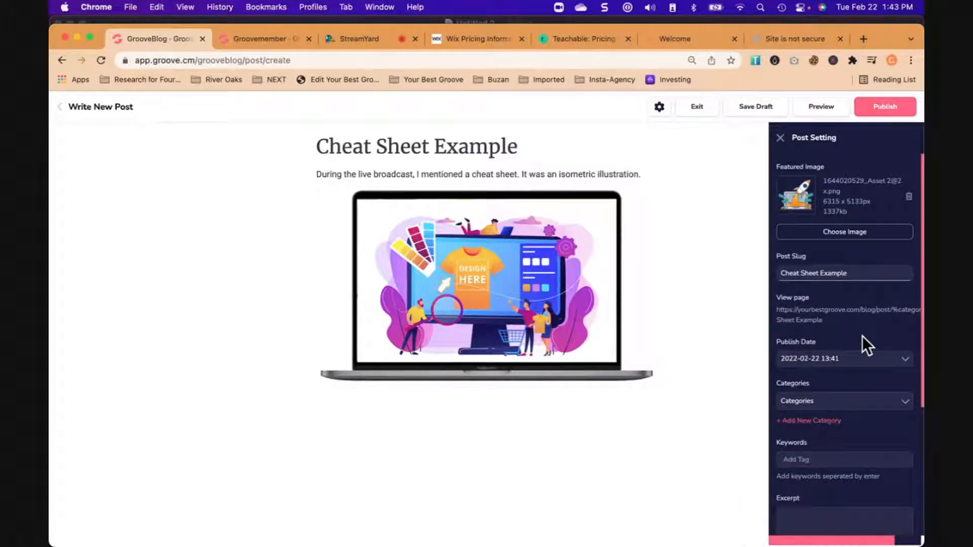
scroll(862, 336, "down", 2)
left_click(827, 361)
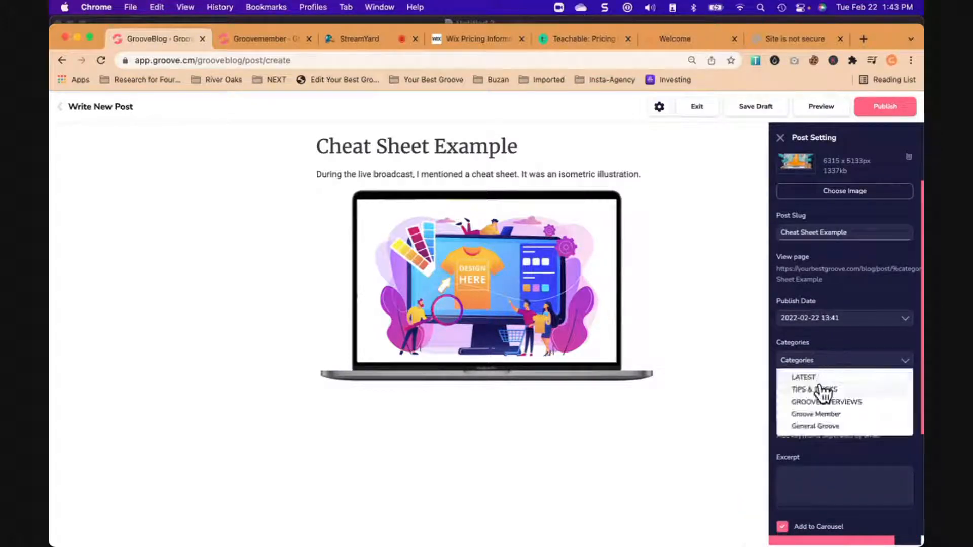
left_click(789, 389)
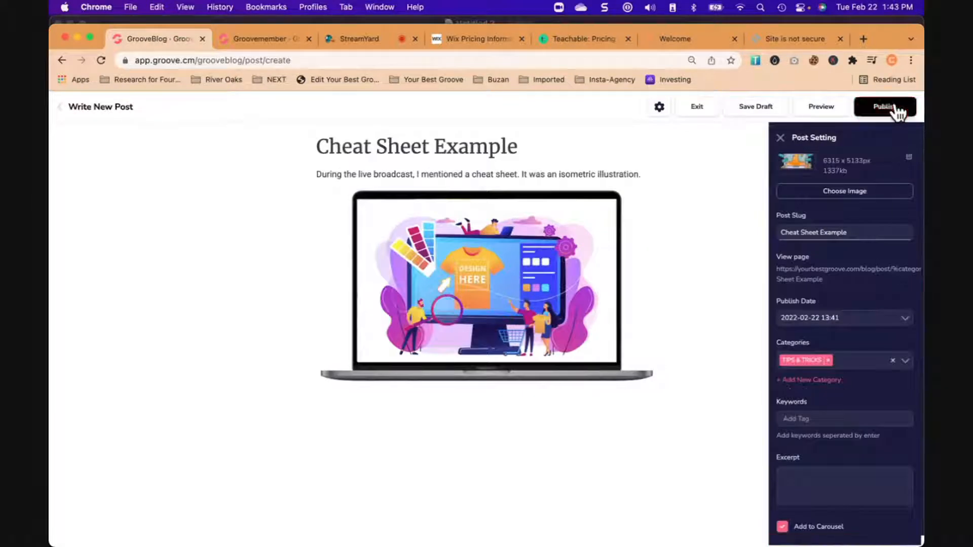
left_click(895, 107)
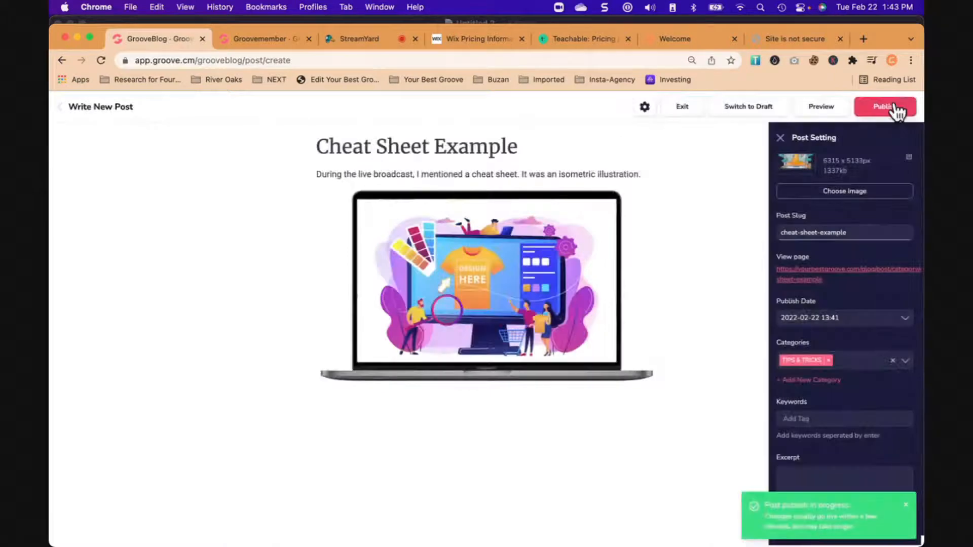
left_click(682, 108)
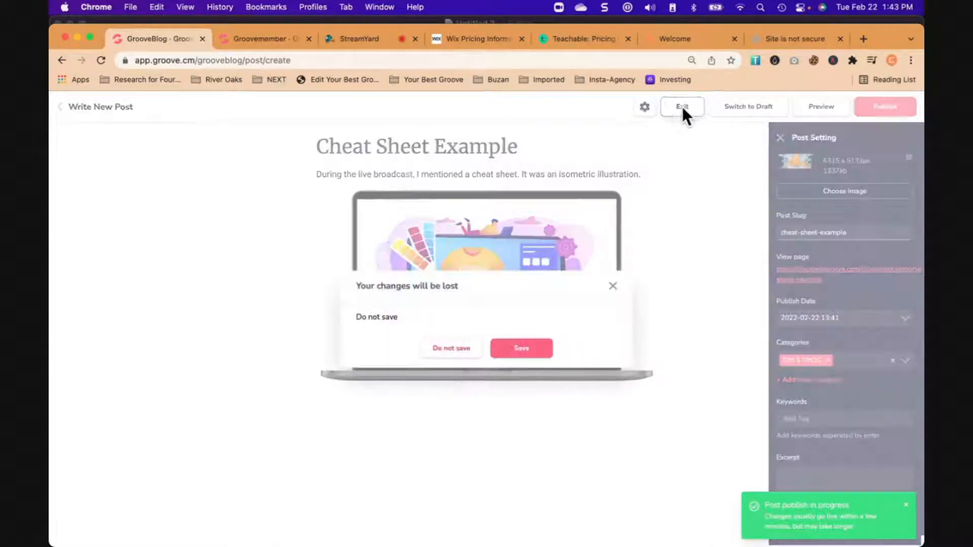
left_click(543, 349)
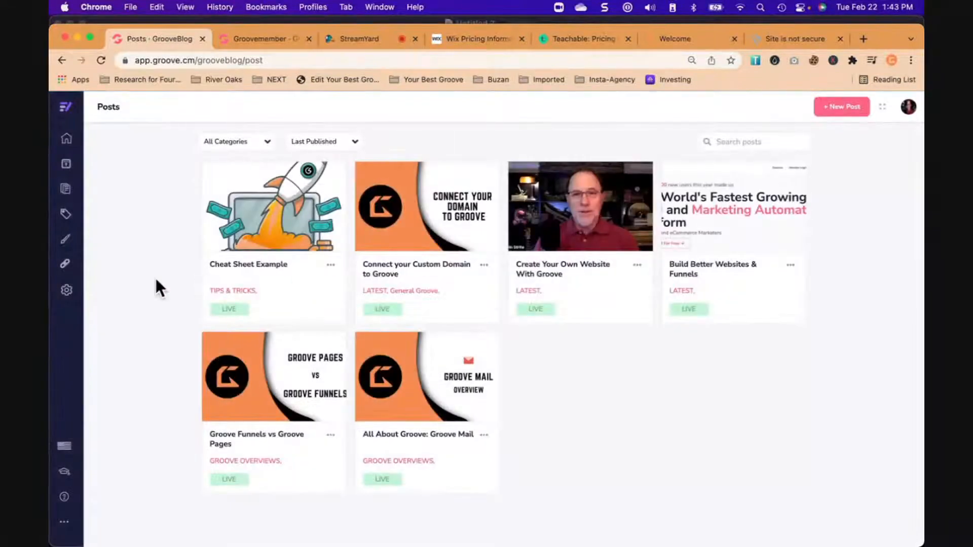
- Check the blog's domain settings and open yourbestgroove.com/blog in the browser tab showing the insecure-site warning
left_click(67, 291)
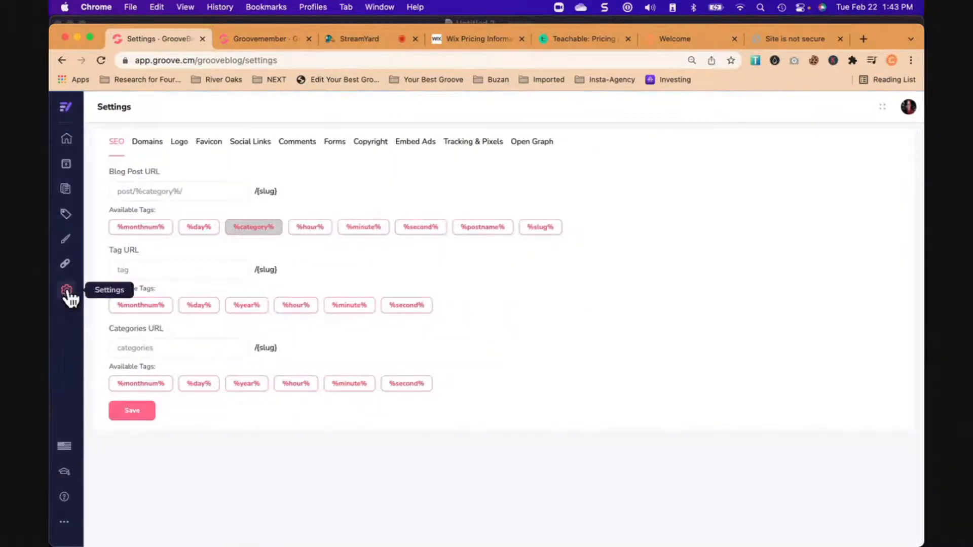
left_click(154, 144)
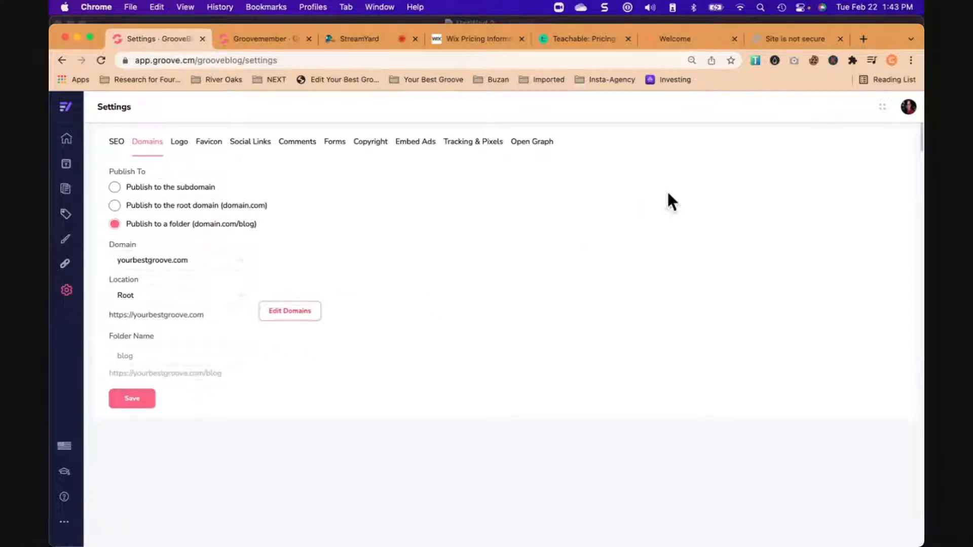
left_click(791, 39)
left_click(632, 63)
type("yourbestgroove.com/blo")
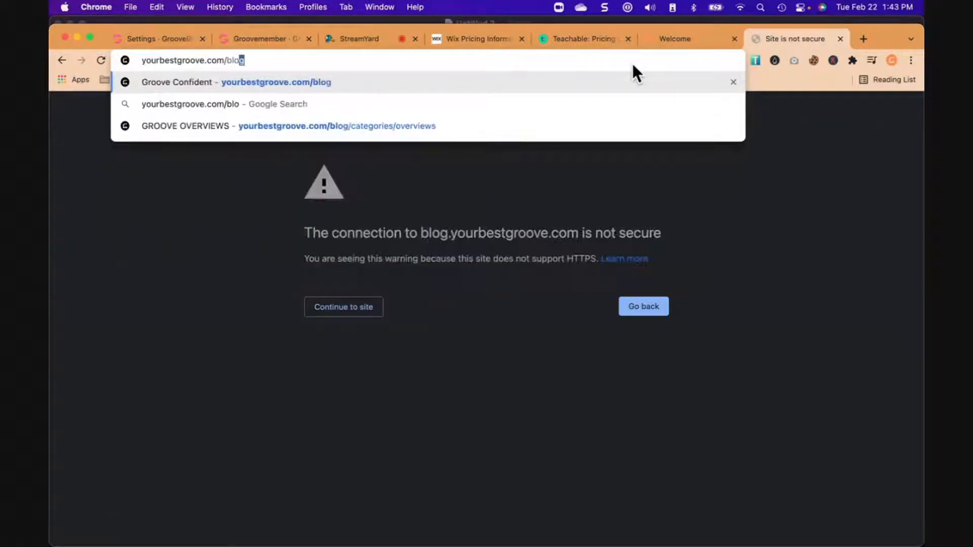
key("Return")
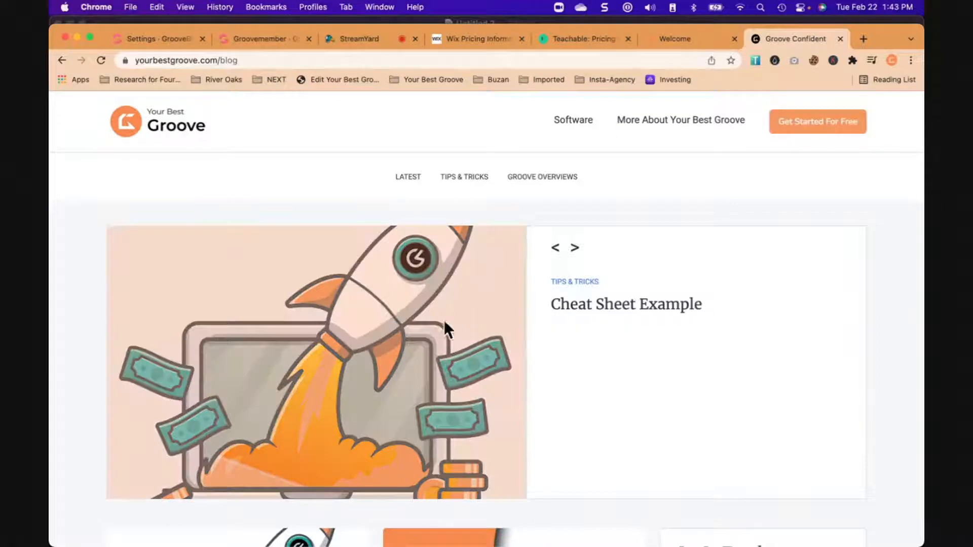
- Open the live Cheat Sheet Example post, follow its laptop image link to download the Isometric Diagram, and return to the post
left_click(603, 309)
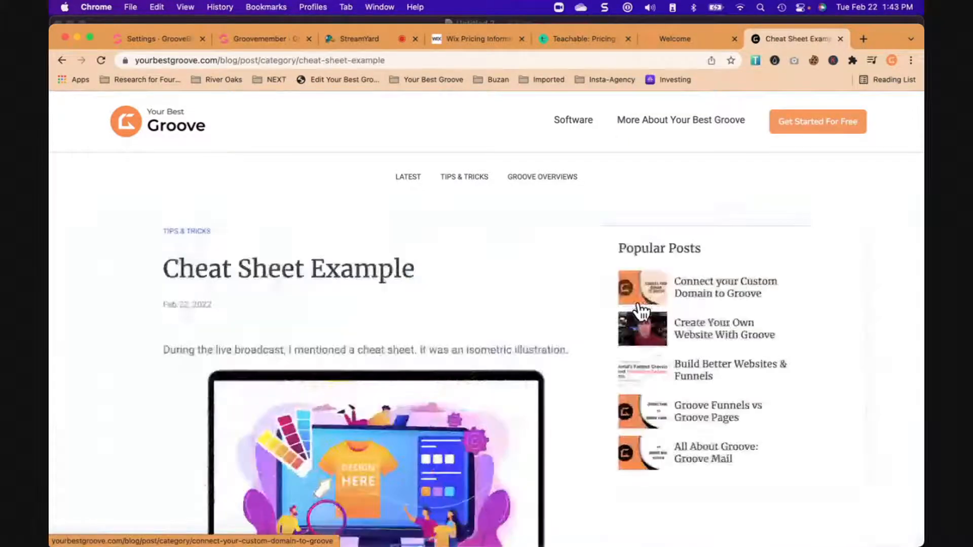
scroll(638, 309, "down", 3)
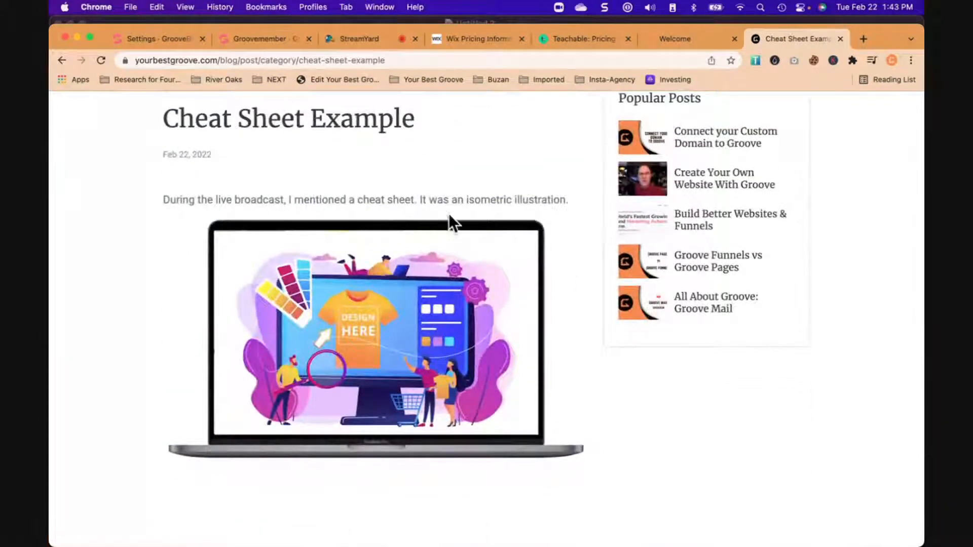
left_click(401, 344)
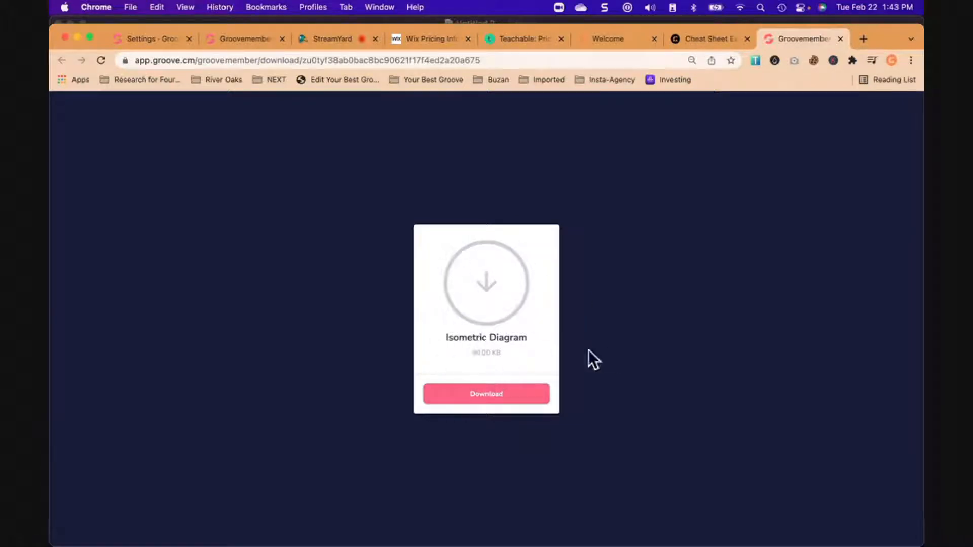
left_click(517, 398)
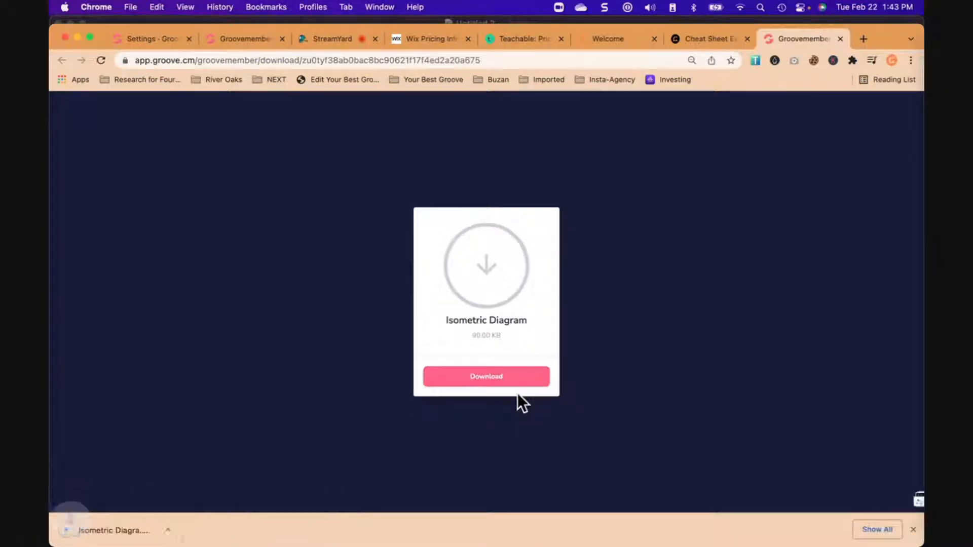
left_click(703, 39)
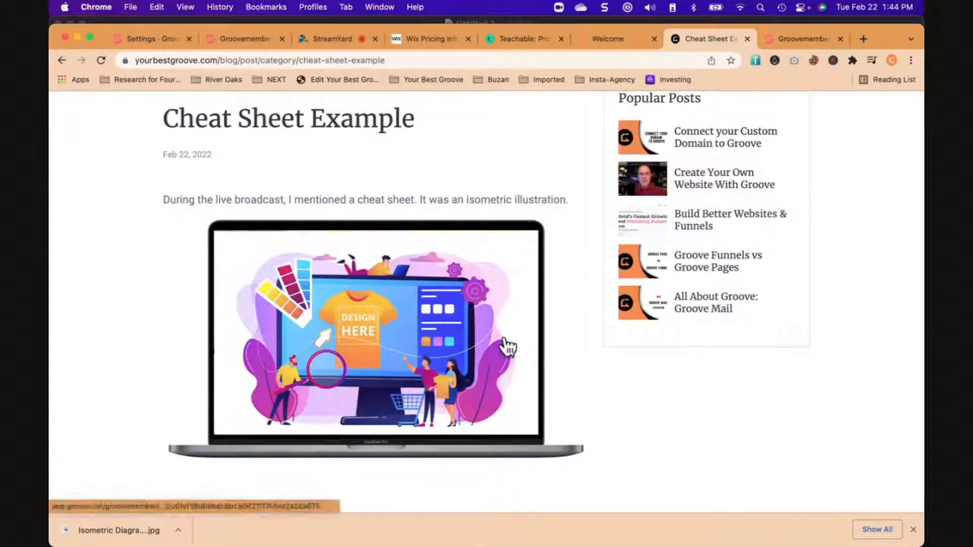
scroll(507, 347, "down", 1)
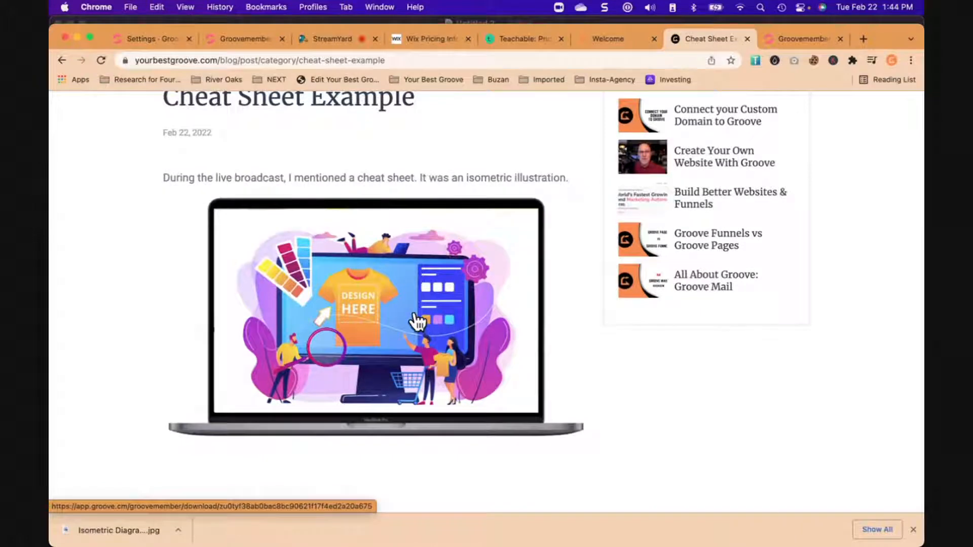
- Go back to the Groove account's main dashboard and dismiss the browser's download bar
left_click(160, 42)
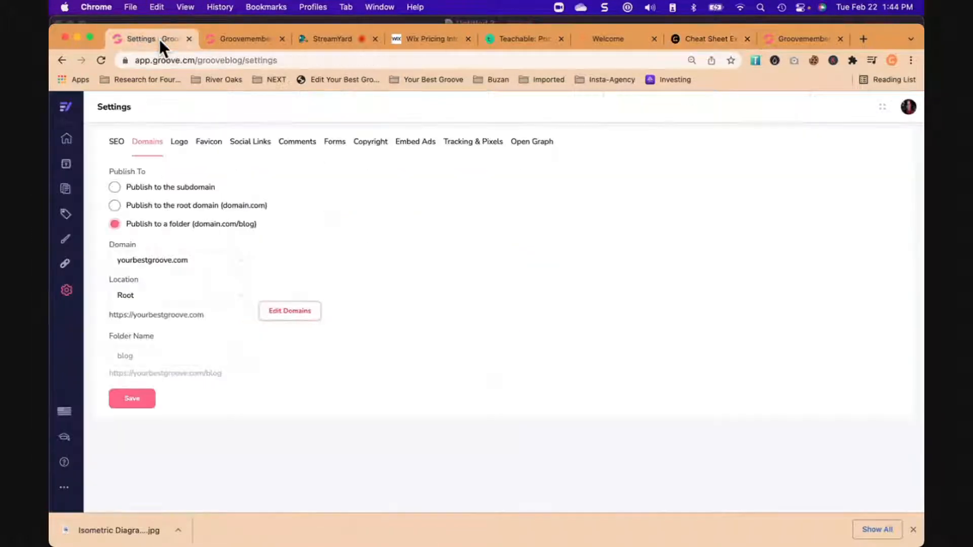
mouse_move(53, 106)
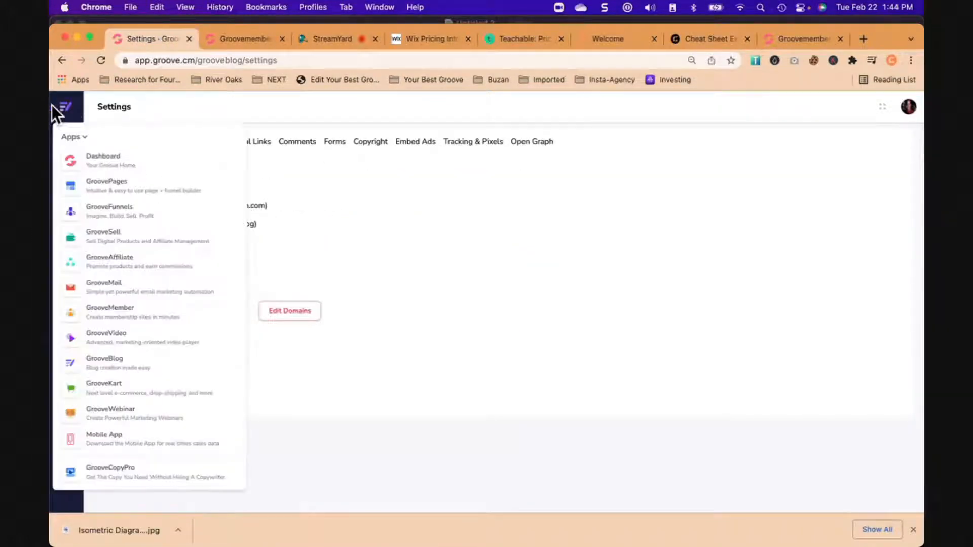
left_click(104, 161)
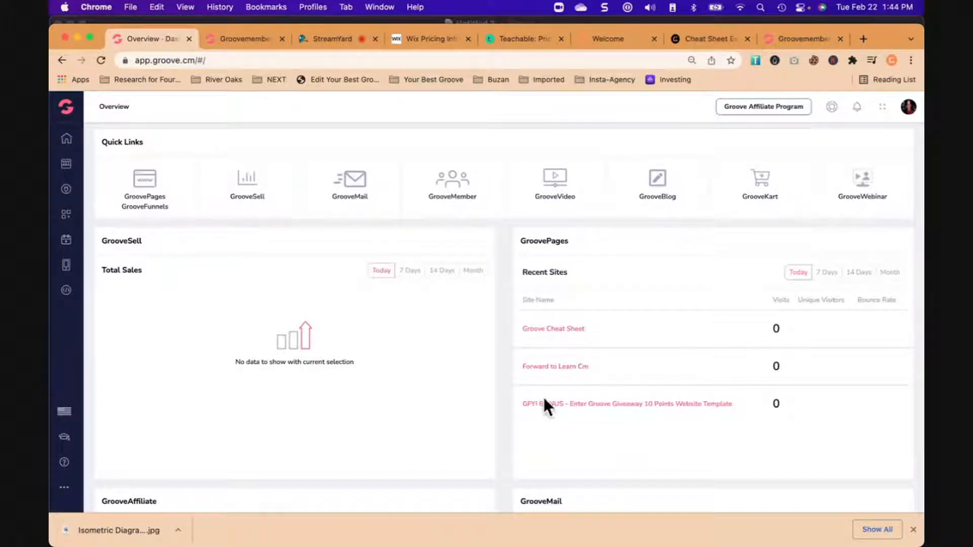
left_click(913, 529)
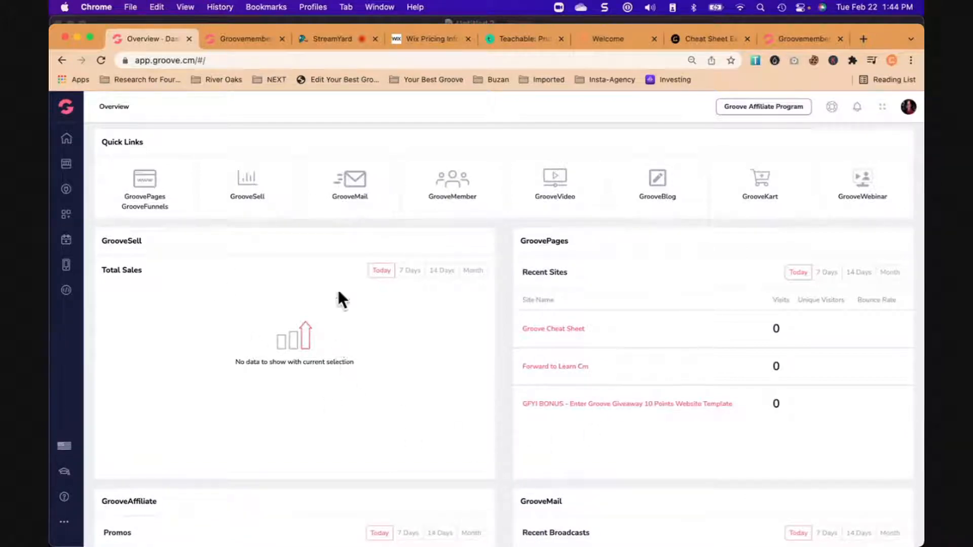
- Switch to StreamYard and change the broadcast to the solo camera layout, and back to the full-screen share
left_click(330, 39)
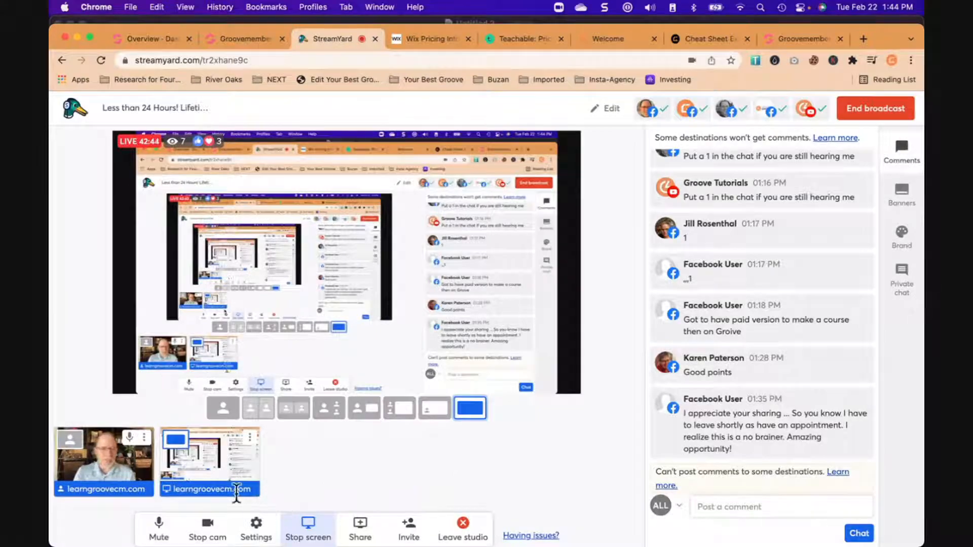
left_click(221, 413)
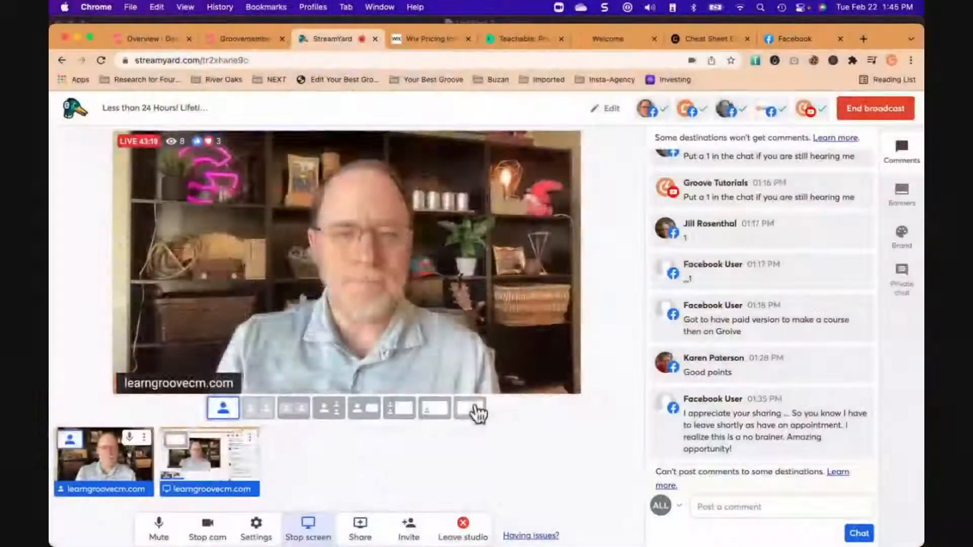
left_click(474, 411)
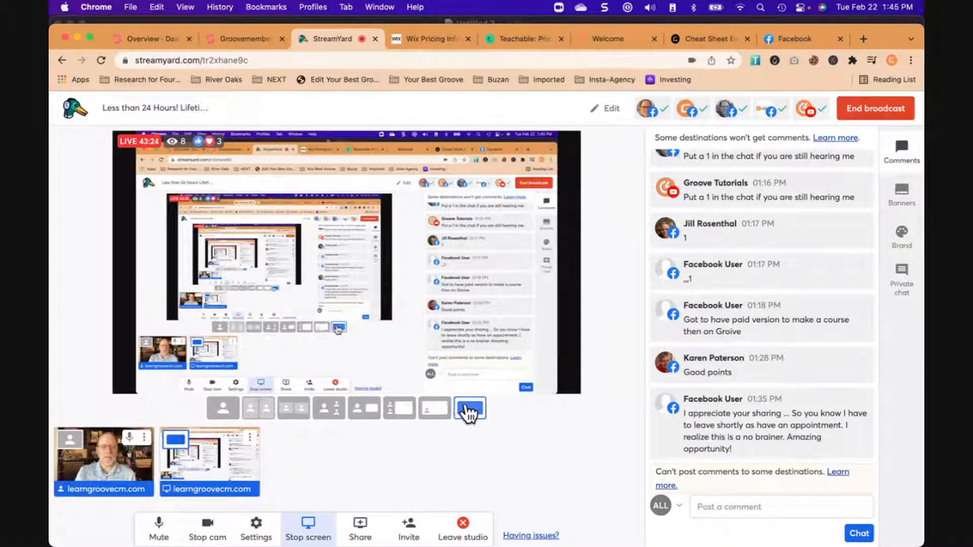
- Return to the Groove dashboard, open the GrooveVideo library and browse the uploaded videos
left_click(242, 38)
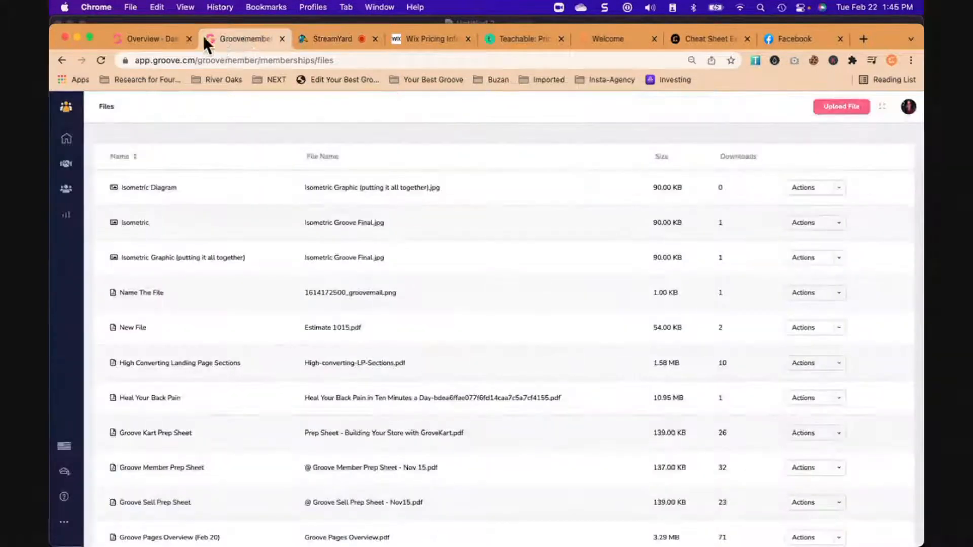
left_click(160, 40)
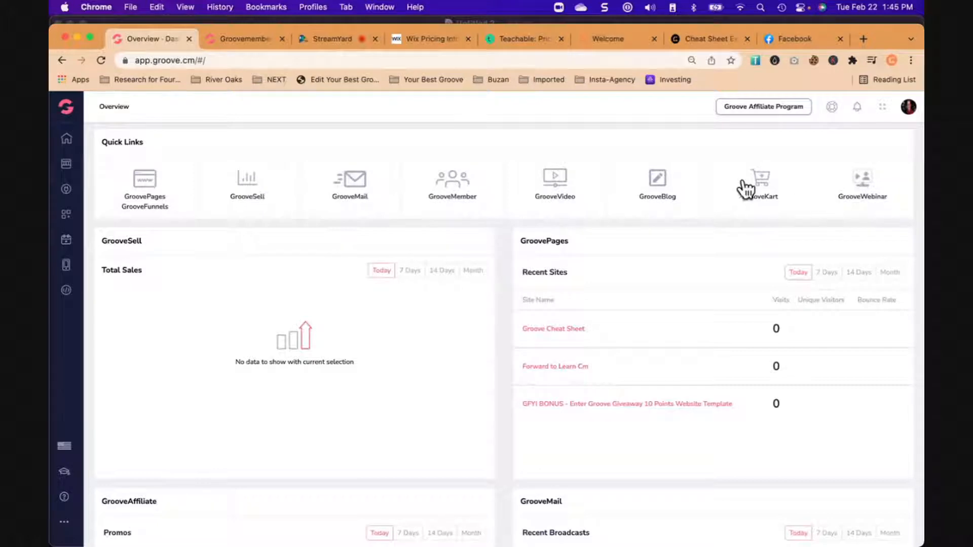
left_click(558, 184)
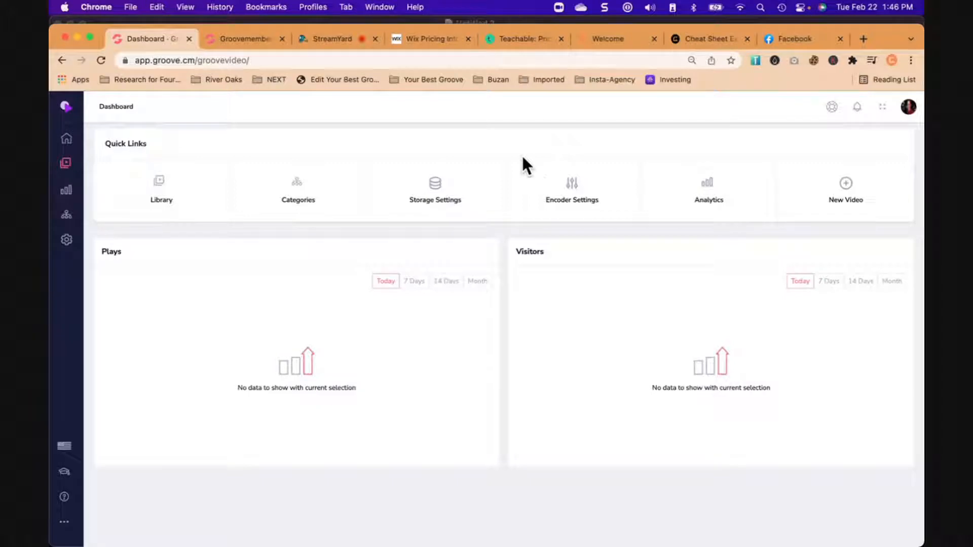
left_click(162, 192)
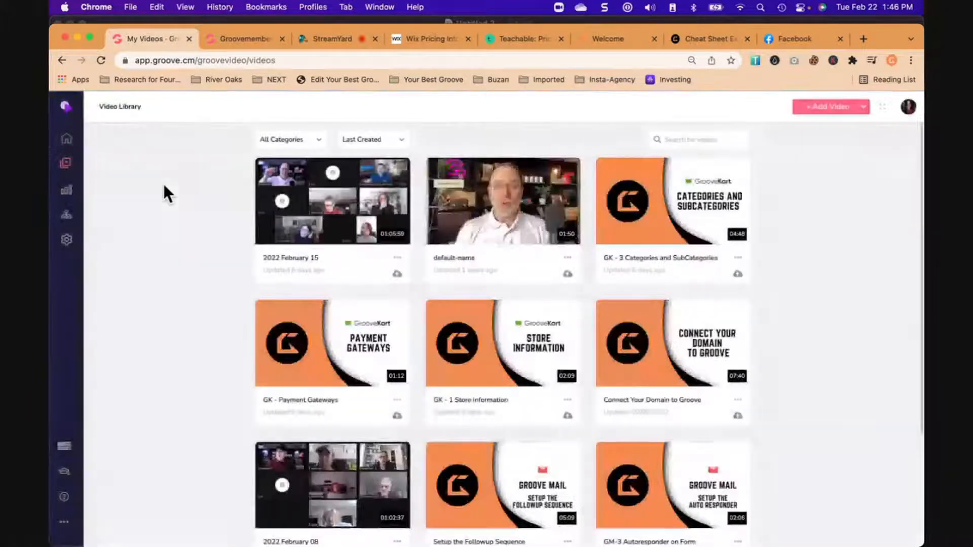
scroll(213, 304, "down", 5)
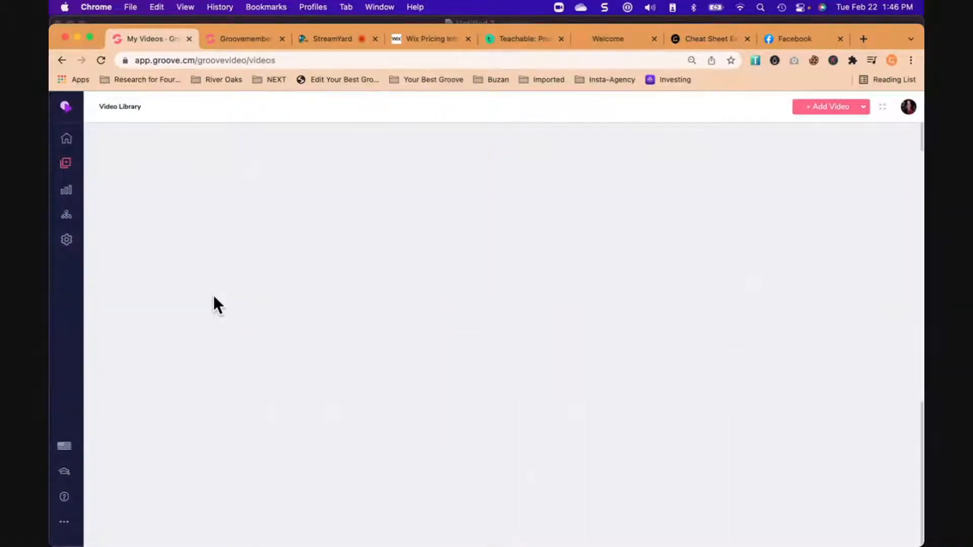
scroll(214, 296, "up", 2)
scroll(214, 296, "down", 2)
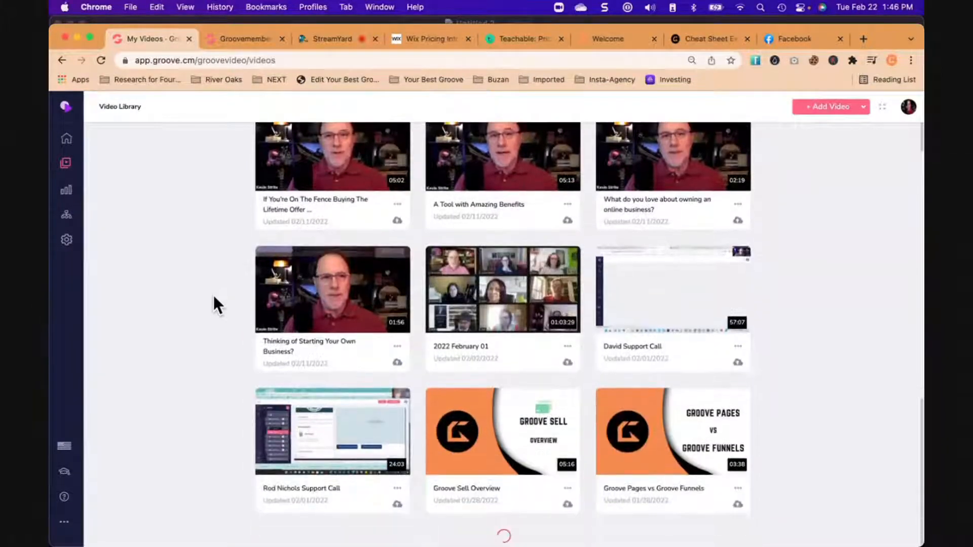
- Browse the uploaded videos in the GrooveVideo library and filter them to the Q&A category
scroll(214, 295, "down", 10)
scroll(214, 295, "down", 1)
scroll(212, 293, "down", 3)
scroll(213, 298, "down", 8)
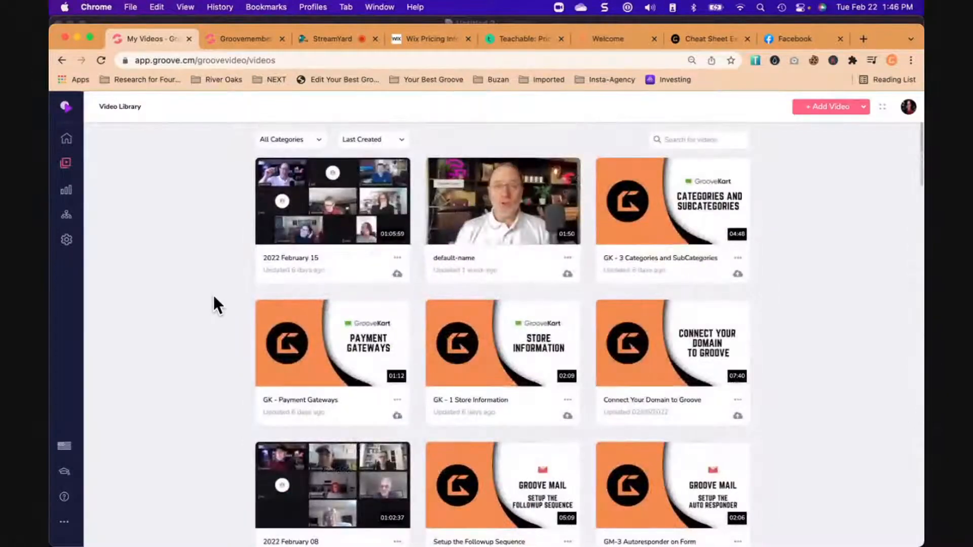
left_click(304, 138)
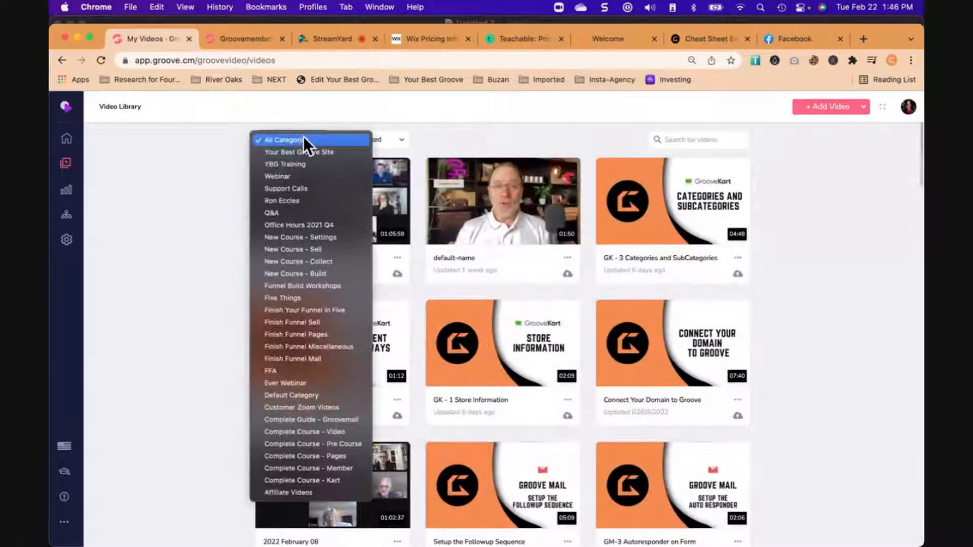
left_click(293, 214)
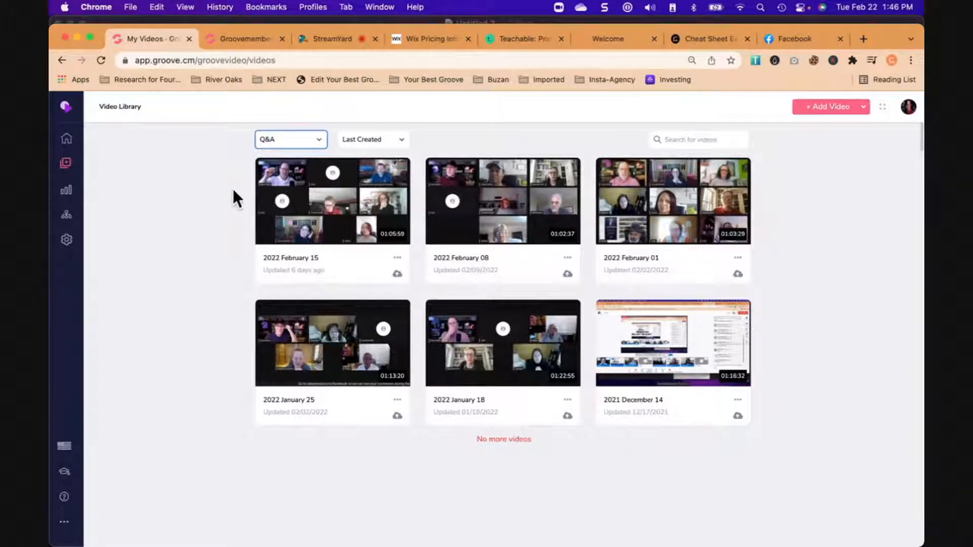
- Leave the GrooveVideo library and go back to the Groove account's main overview dashboard
left_click(65, 164)
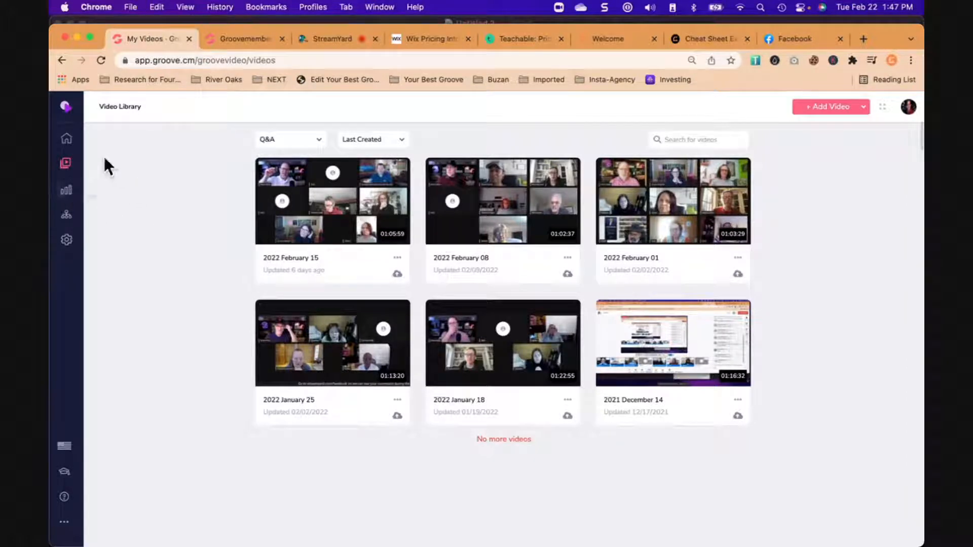
left_click(65, 106)
left_click(94, 165)
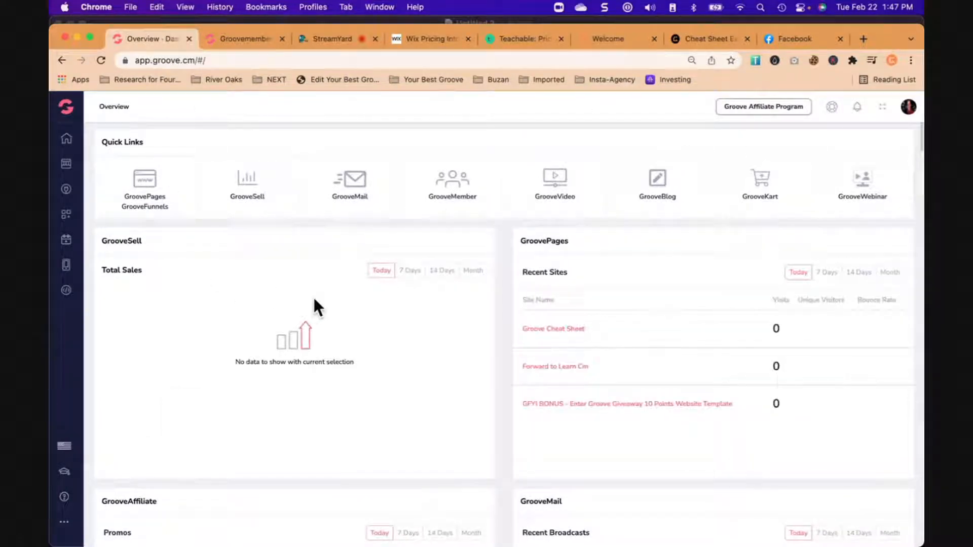
- Switch to StreamYard to show the solo camera layout, restore the full-screen share, and return to the Groove overview dashboard
left_click(330, 38)
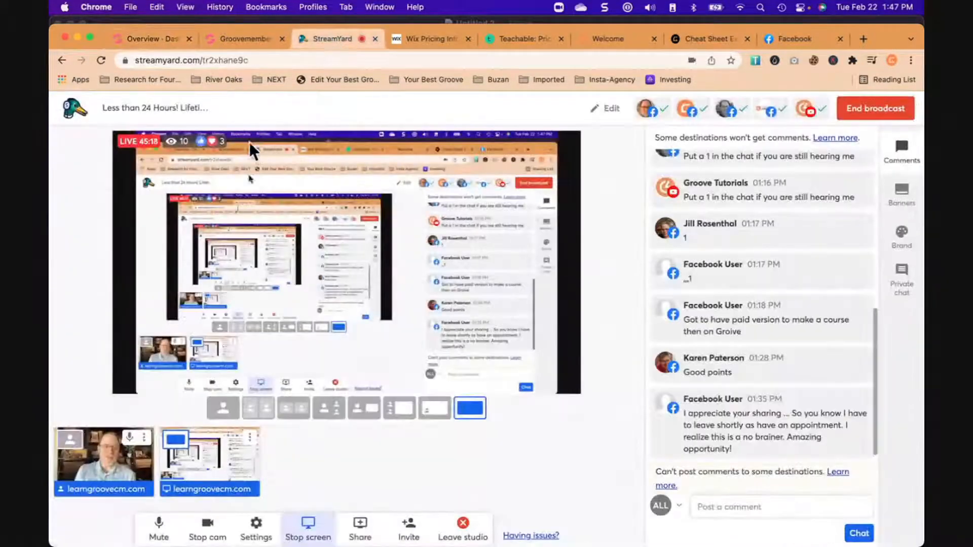
left_click(223, 413)
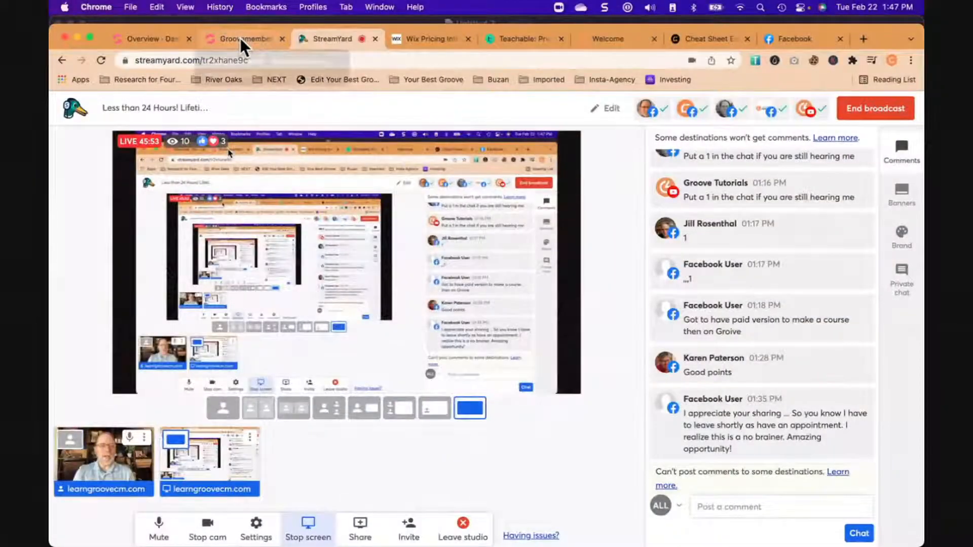
left_click(240, 38)
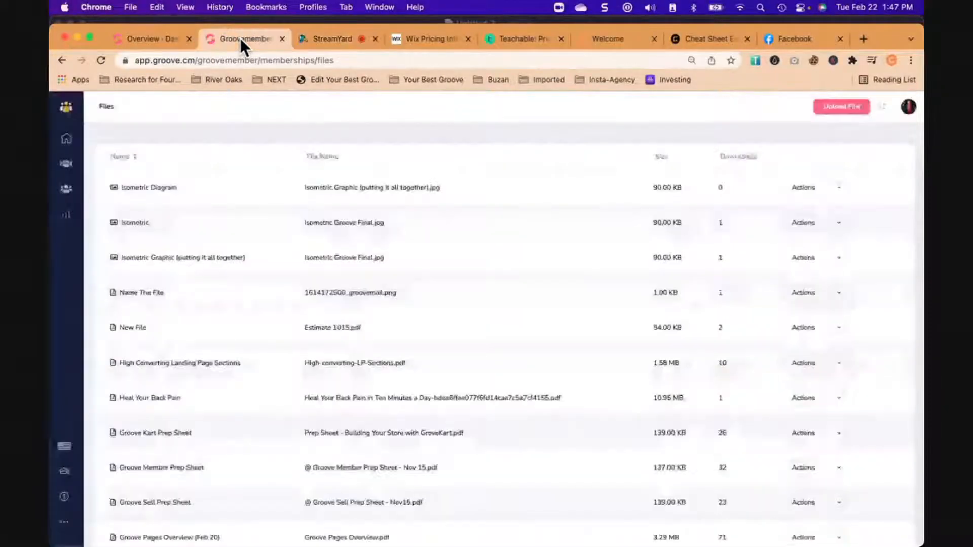
left_click(144, 38)
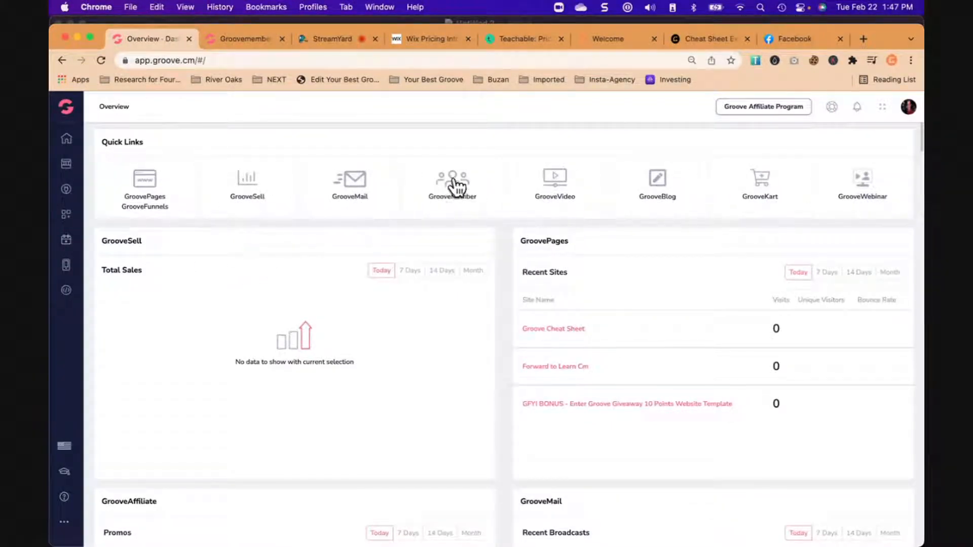
- Open the GrooveMember memberships list and open the first membership, Groove For Growth, for editing
left_click(452, 189)
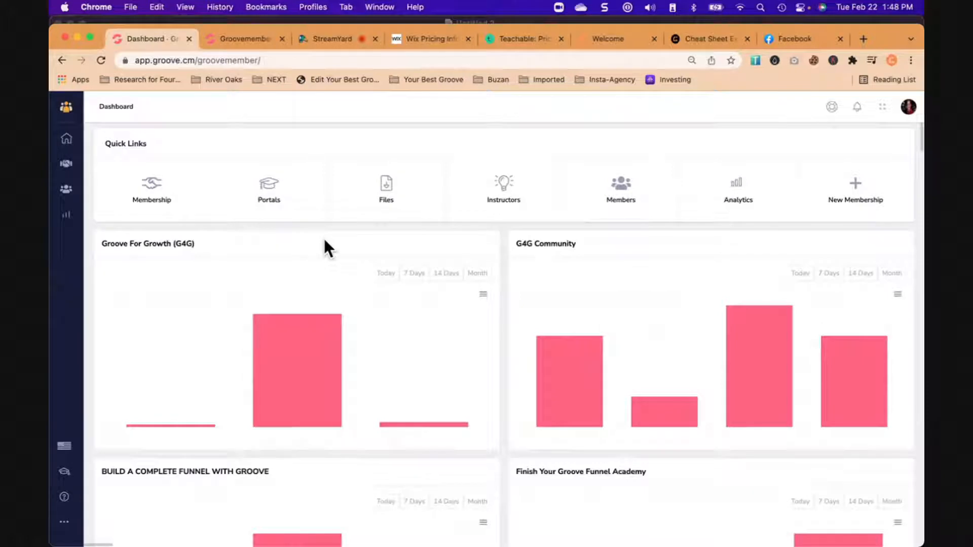
left_click(157, 191)
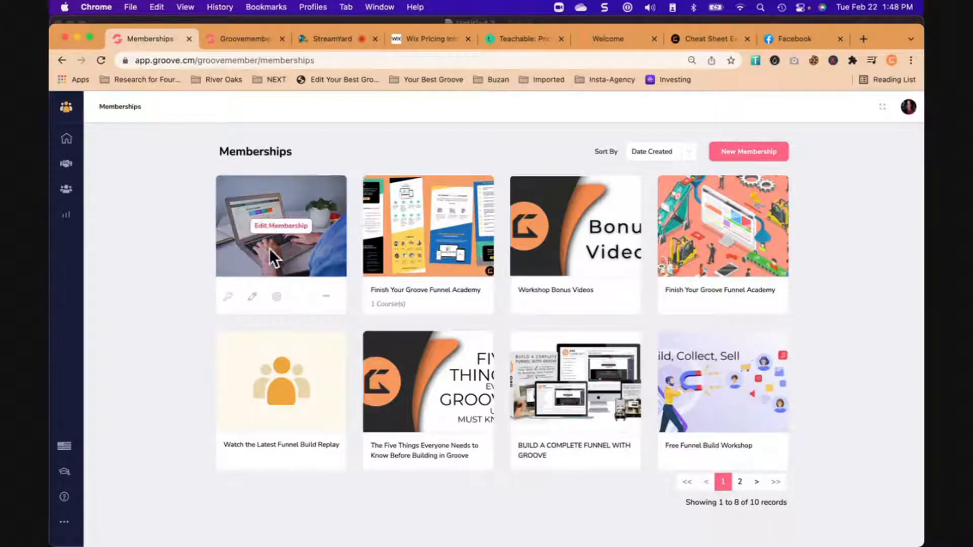
left_click(282, 230)
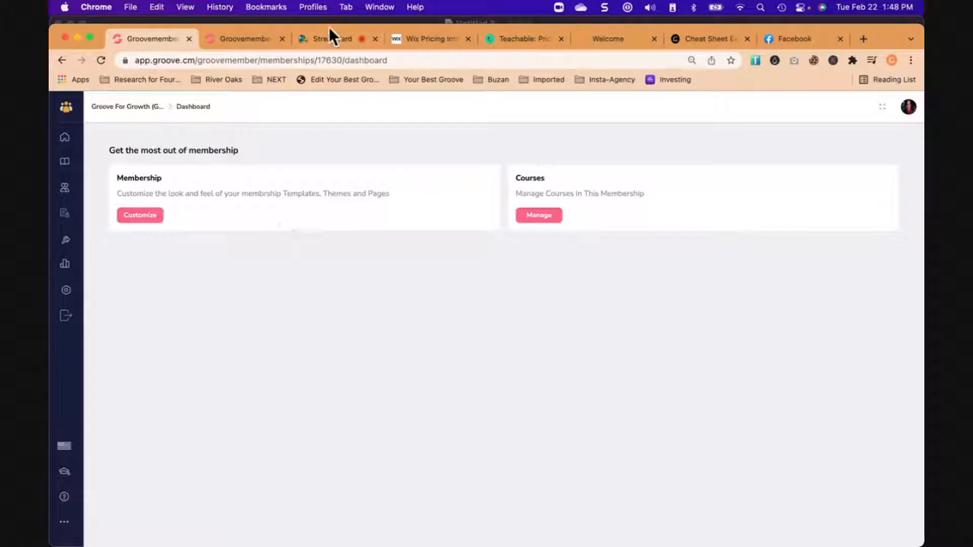
- Load the live member site members.yourbestgroove.com in place of the Facebook page
left_click(323, 39)
left_click(152, 39)
left_click(803, 39)
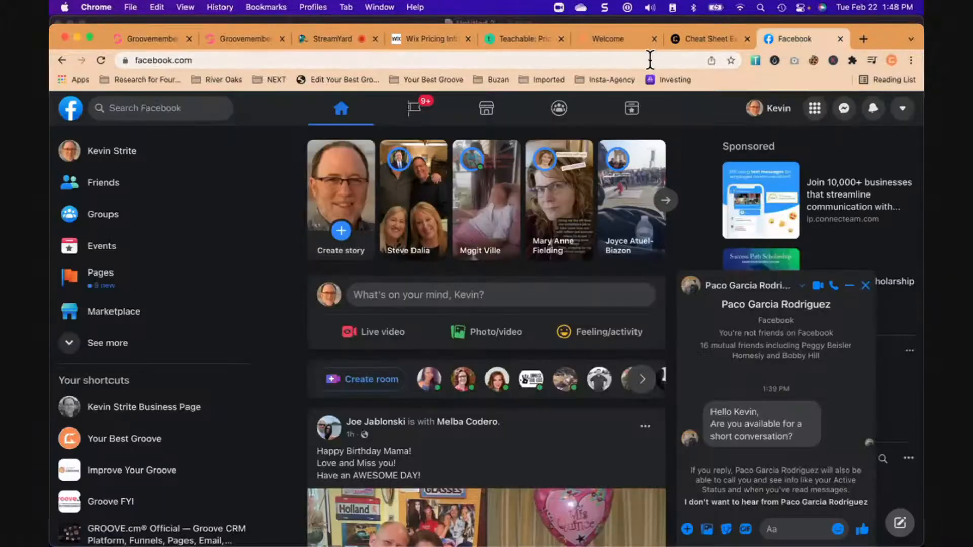
left_click(651, 60)
type("members.yourbestgroove")
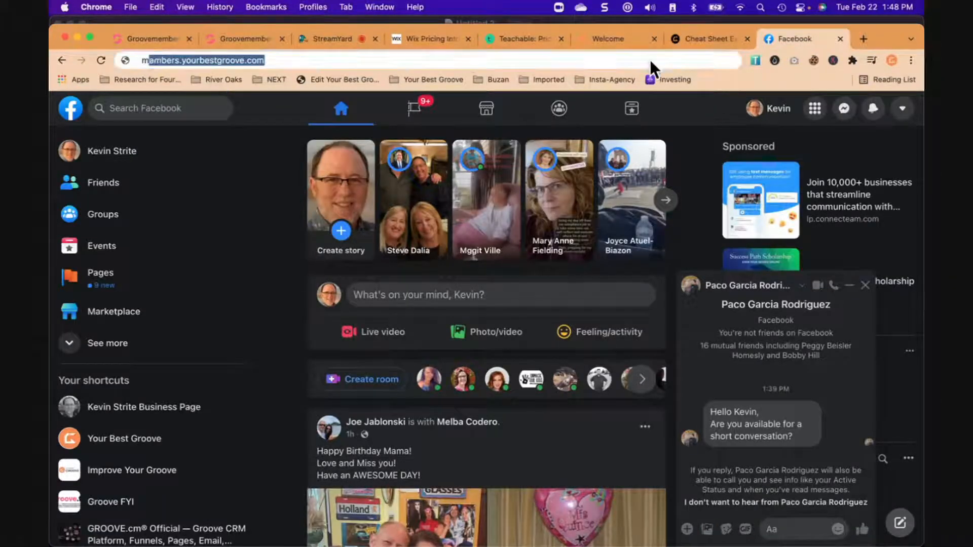
key("Return")
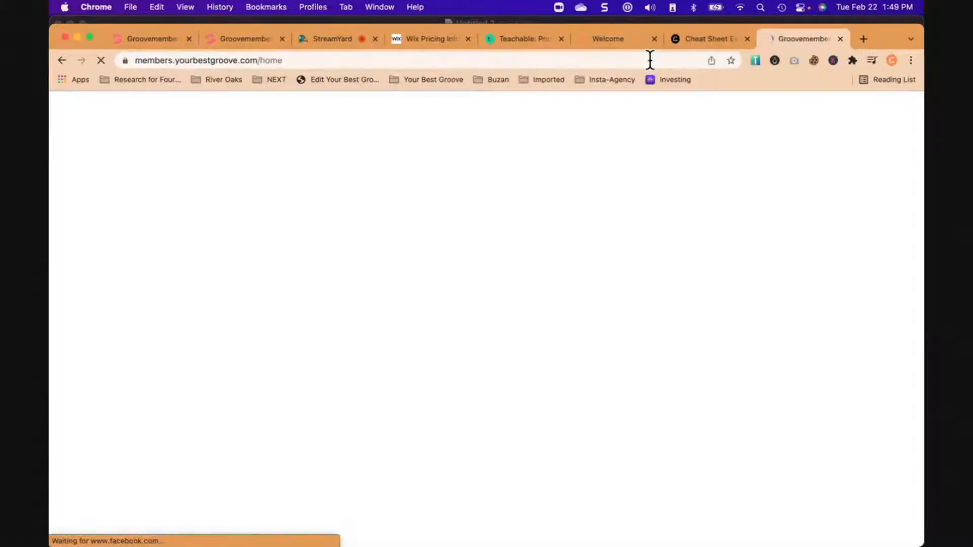
- Look through the member site's home page, examining the welcome banner and the All Courses cards
scroll(615, 259, "down", 5)
scroll(614, 257, "down", 6)
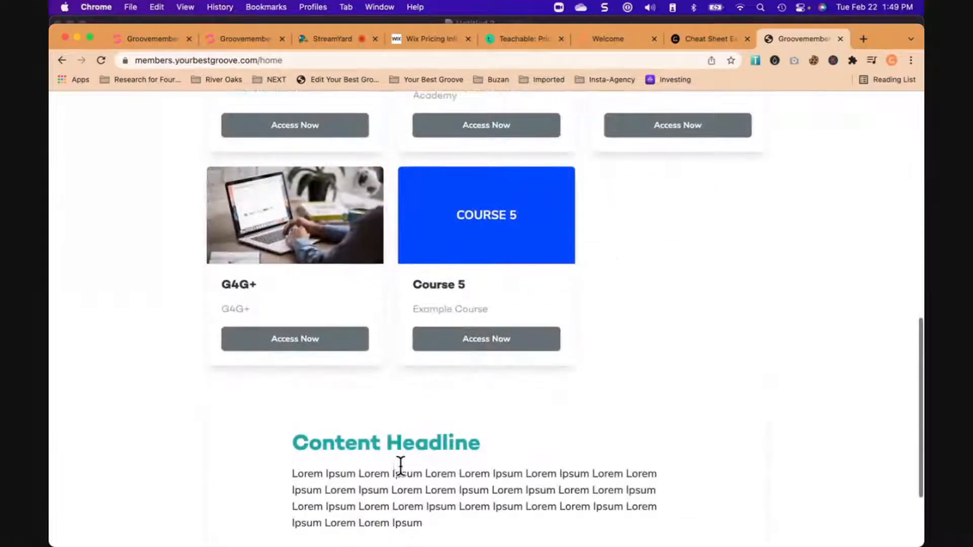
scroll(647, 283, "up", 4)
scroll(649, 284, "up", 6)
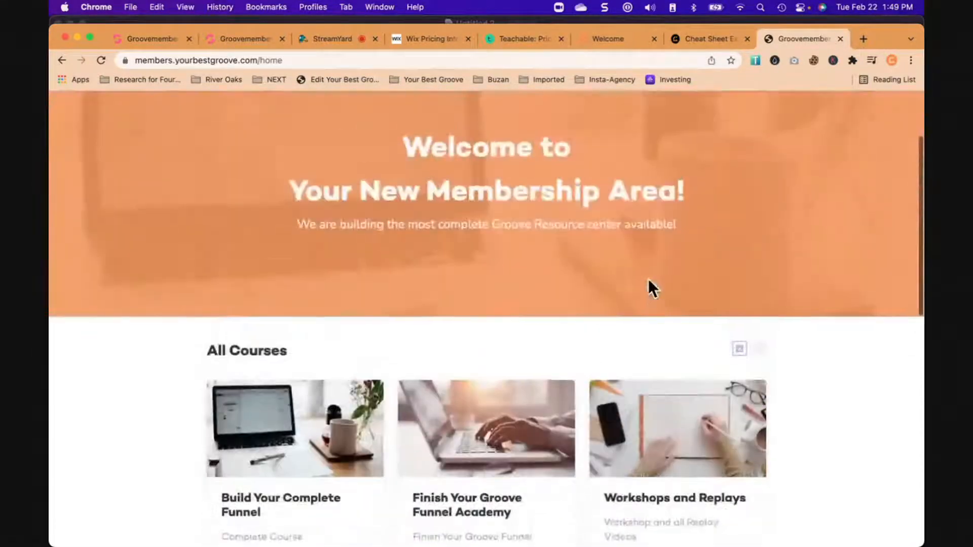
scroll(648, 281, "down", 2)
scroll(648, 287, "up", 4)
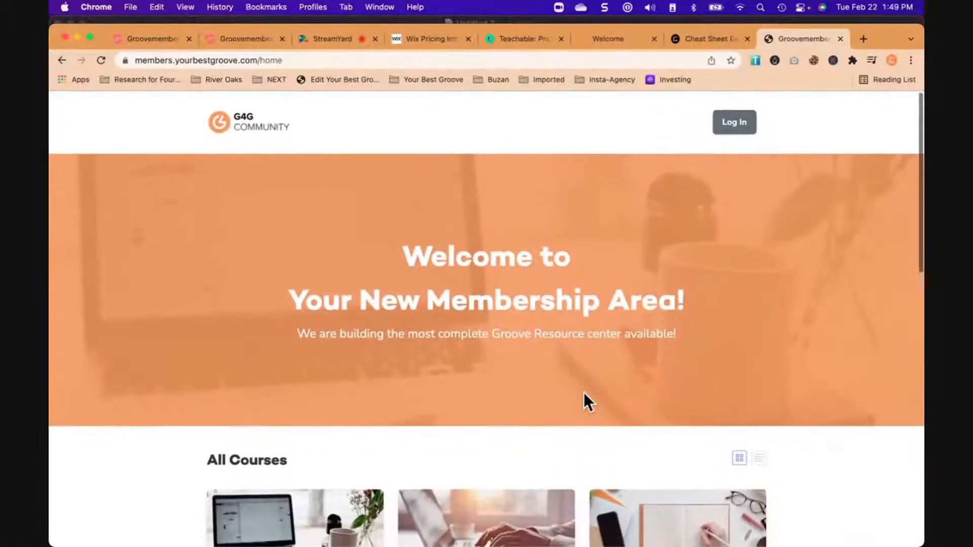
scroll(583, 395, "down", 6)
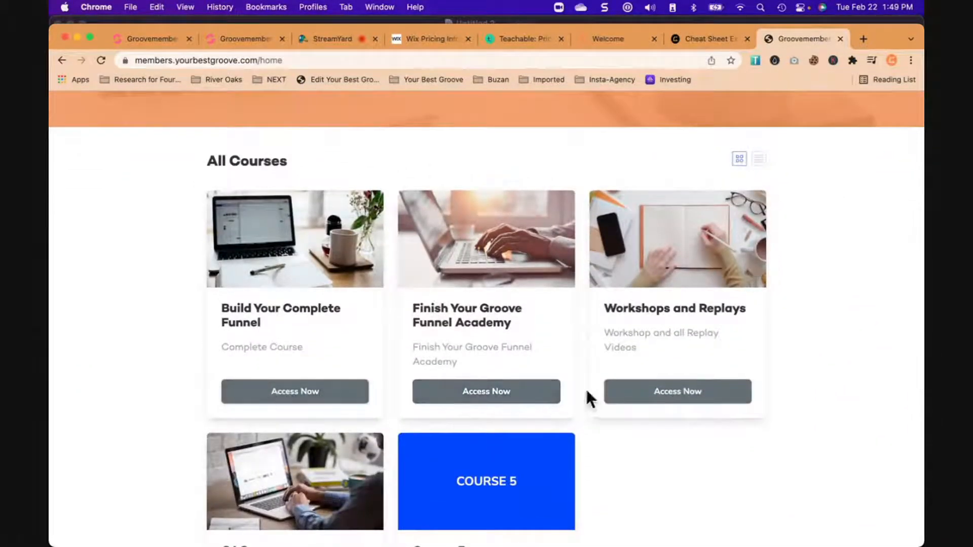
scroll(530, 343, "up", 6)
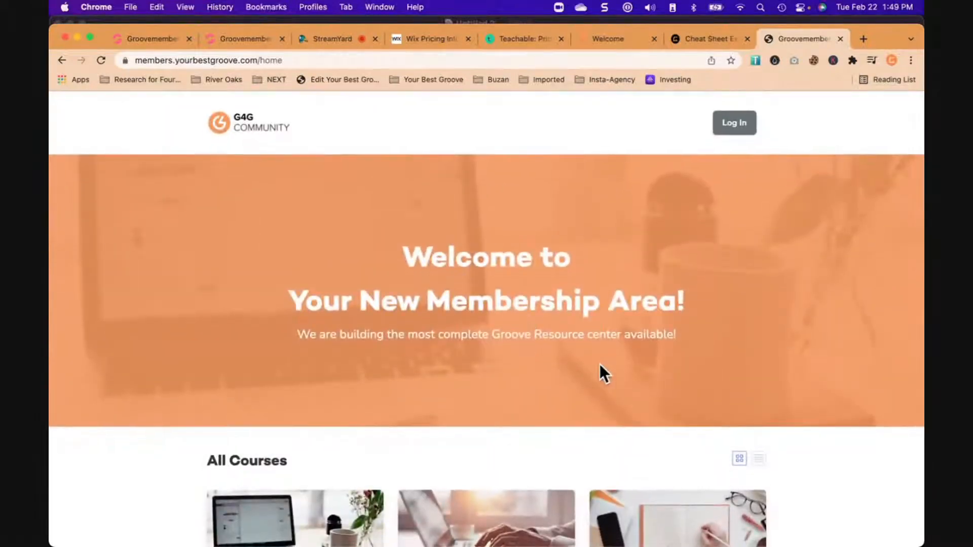
- Return to the Groove For Growth membership, open its course management and delete Course 5
left_click(147, 37)
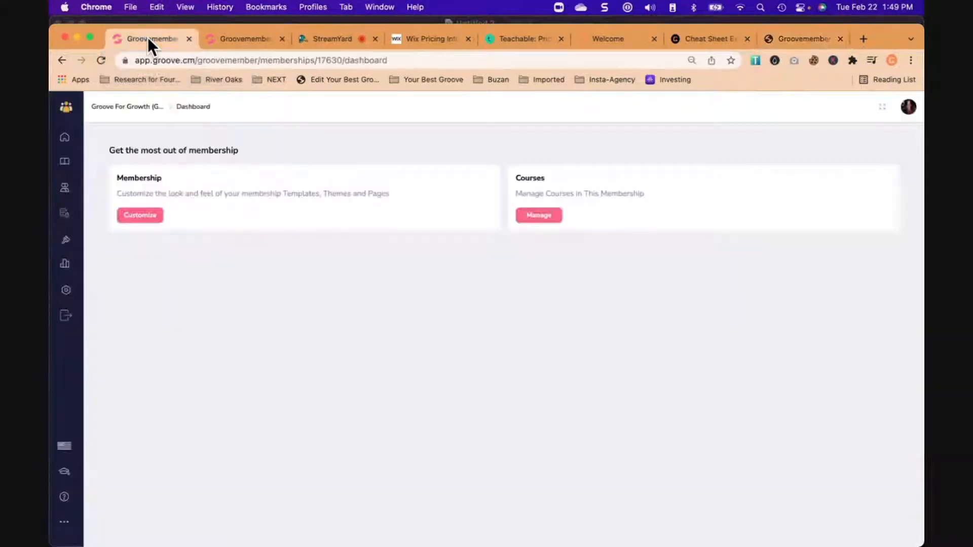
left_click(553, 218)
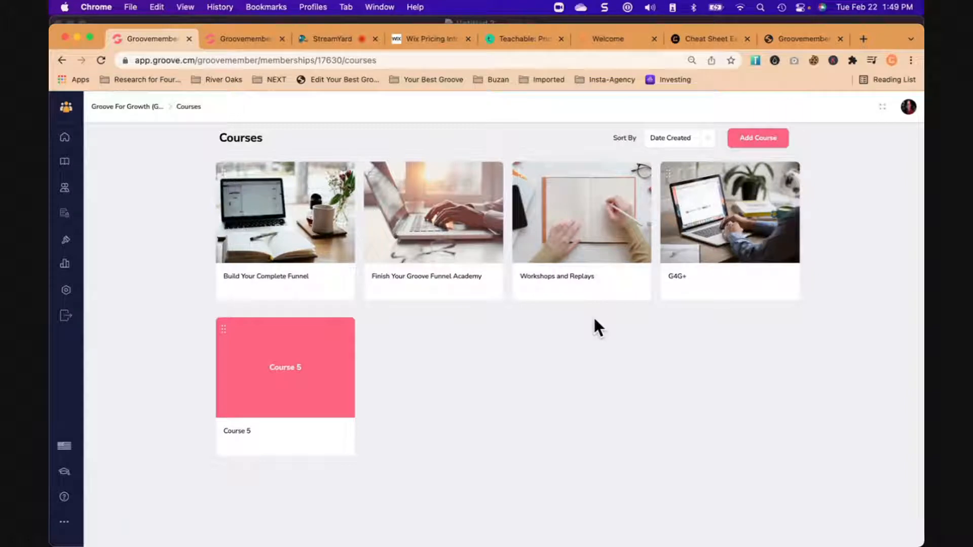
mouse_move(592, 209)
mouse_move(754, 233)
mouse_move(317, 393)
left_click(335, 439)
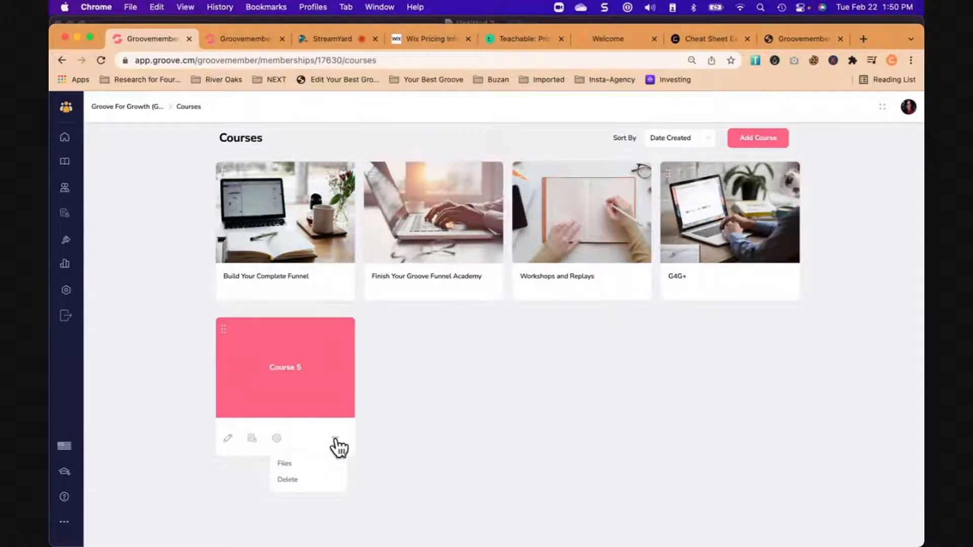
left_click(280, 478)
left_click(456, 379)
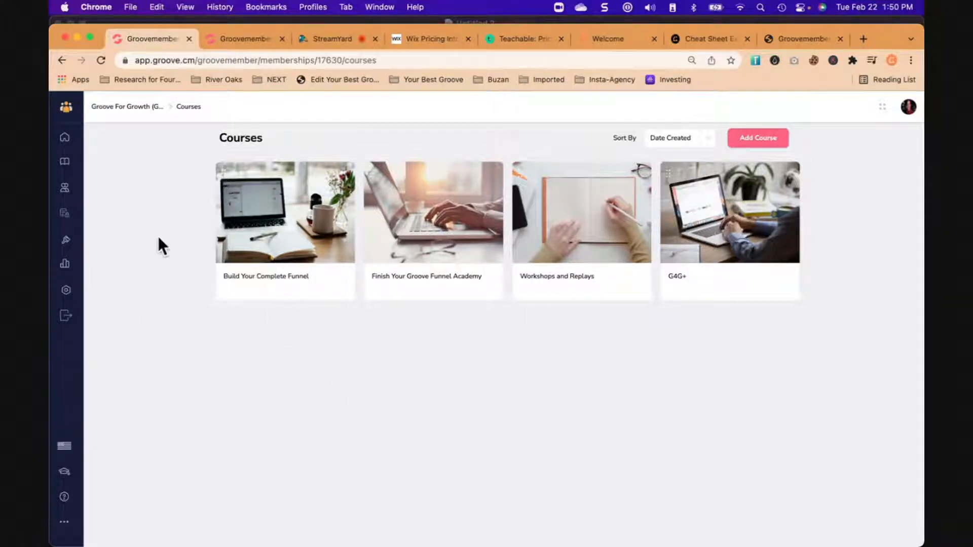
- Open the Build Your Complete Funnel course in the editor and look through its module cards
left_click(289, 213)
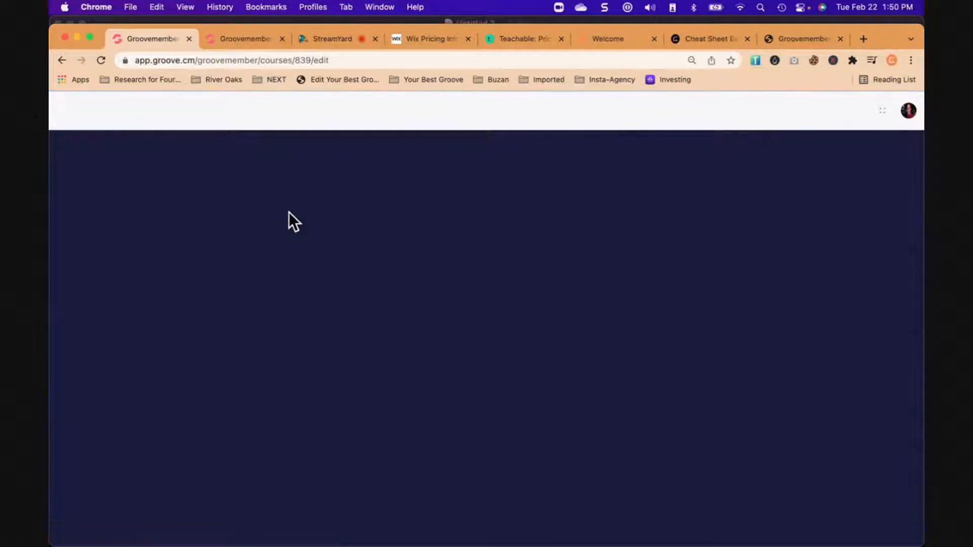
scroll(219, 381, "down", 3)
scroll(219, 381, "up", 3)
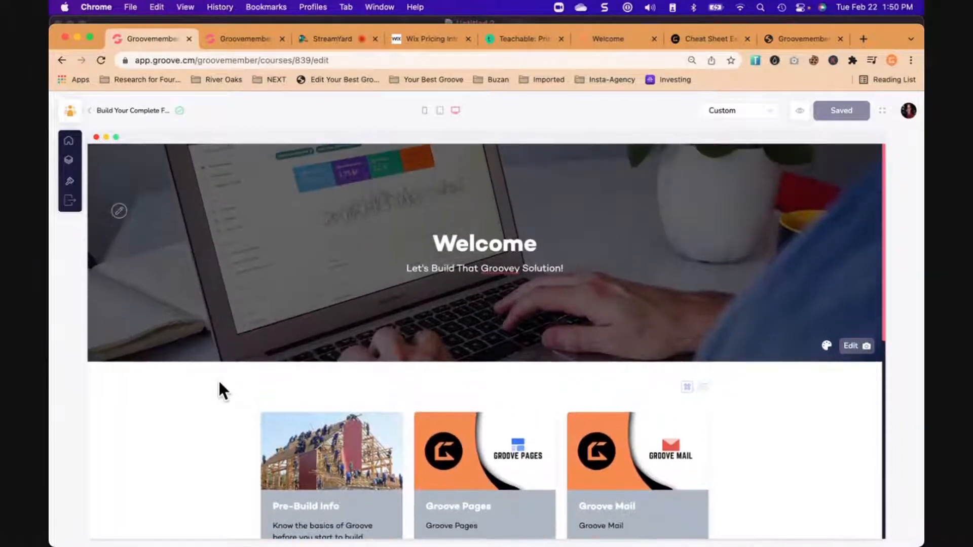
scroll(193, 425, "down", 5)
scroll(194, 432, "down", 1)
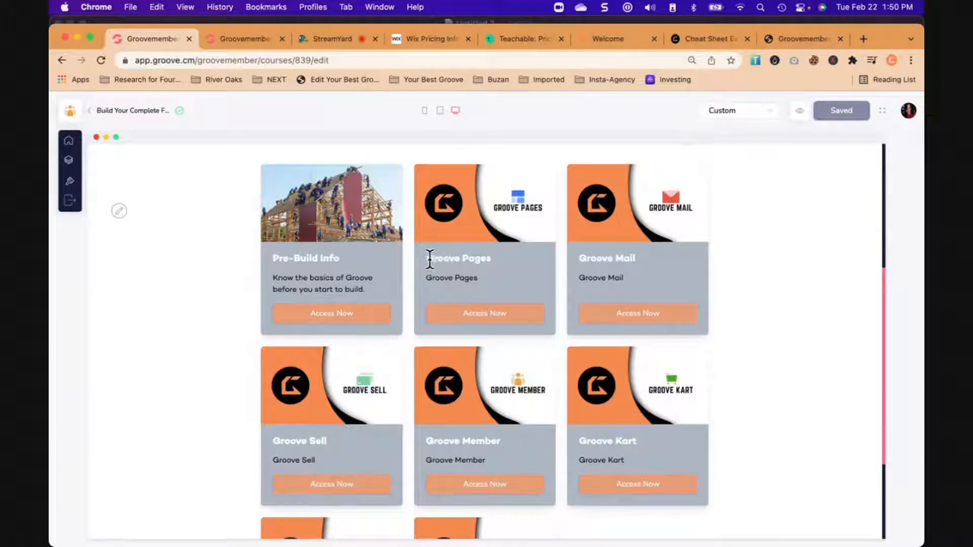
scroll(493, 433, "down", 1)
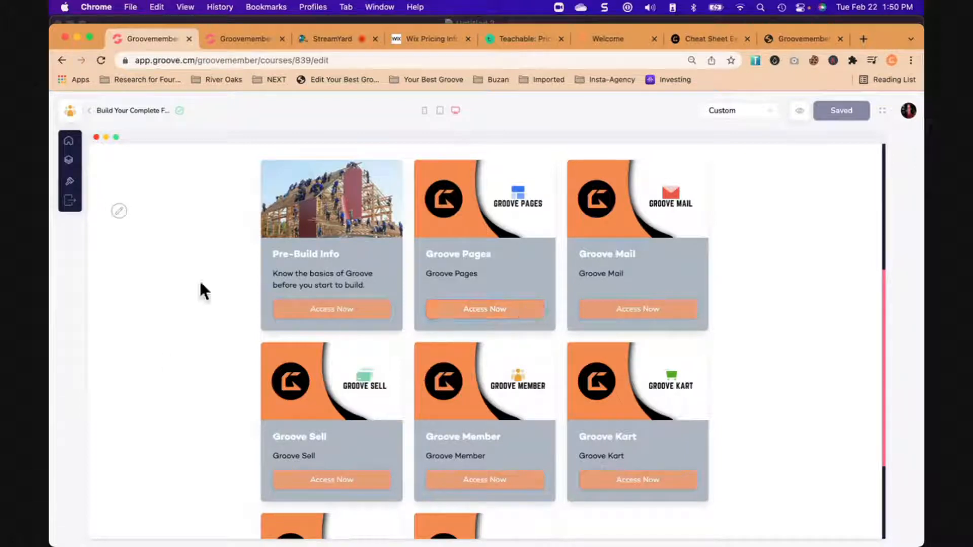
- Open the course's Groove Pages module, look through its lesson cards and open the Buttons lesson
left_click(521, 309)
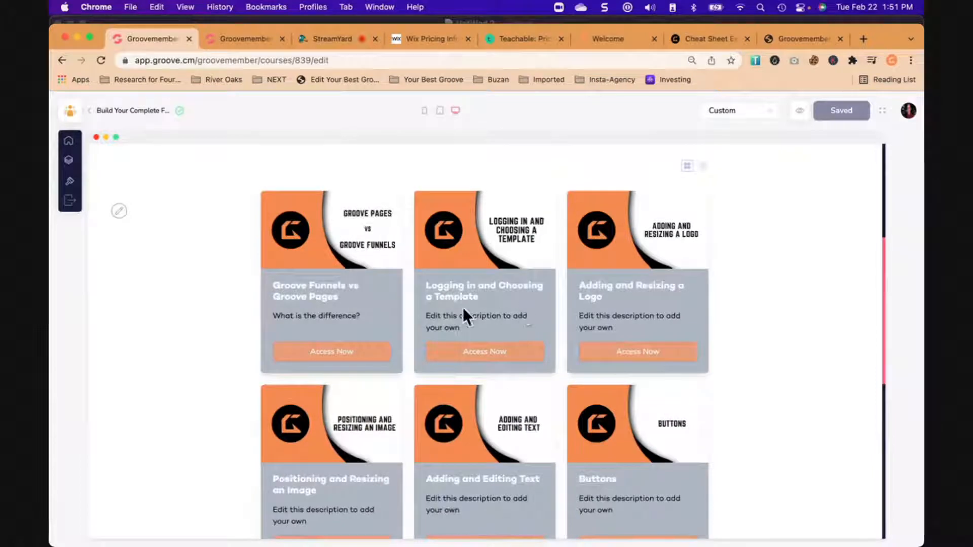
scroll(222, 331, "down", 1)
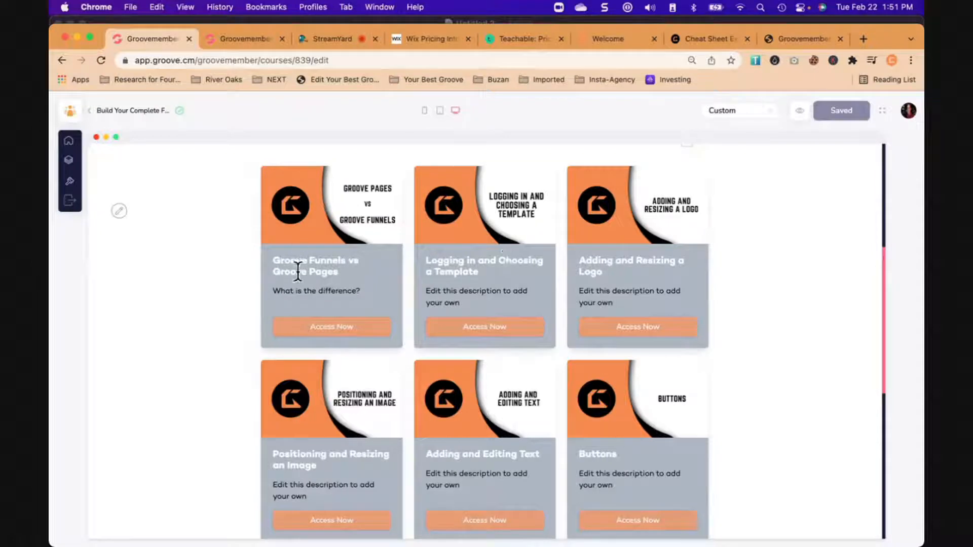
left_click_drag(276, 260, 329, 269)
scroll(619, 257, "down", 5)
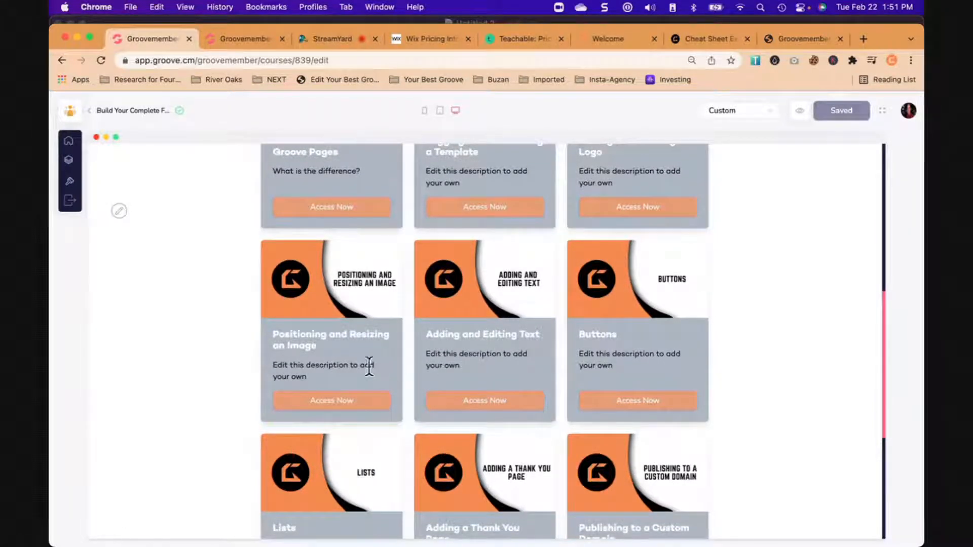
scroll(355, 355, "down", 2)
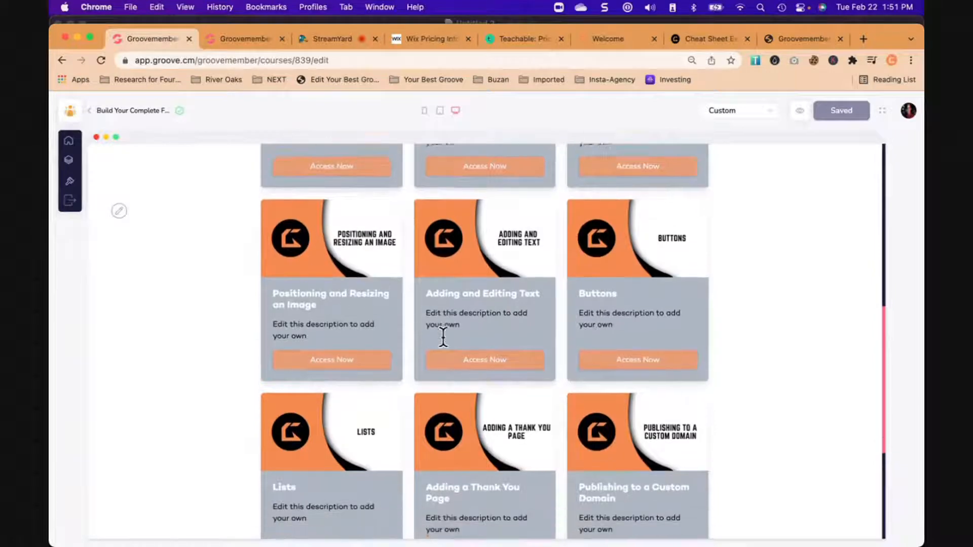
scroll(443, 337, "down", 1)
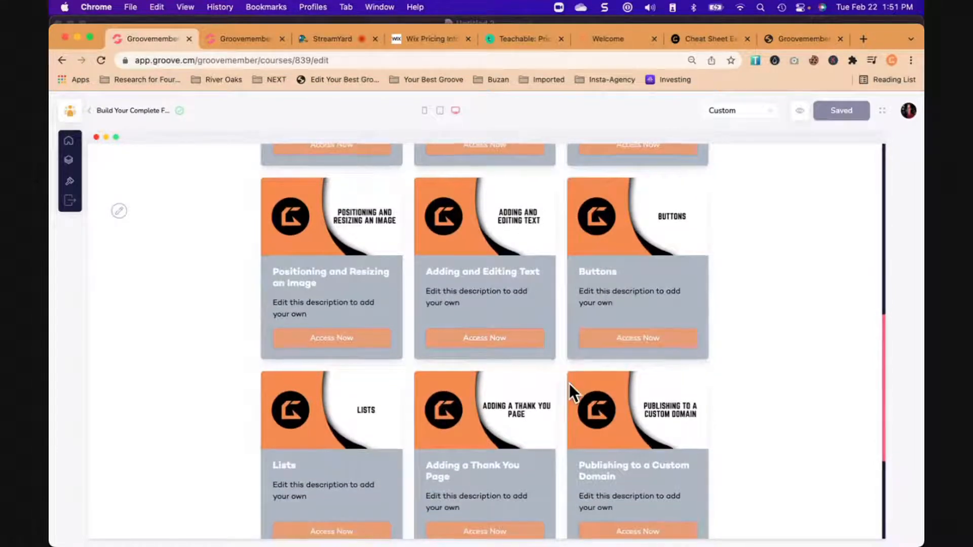
scroll(570, 384, "down", 3)
scroll(570, 383, "up", 5)
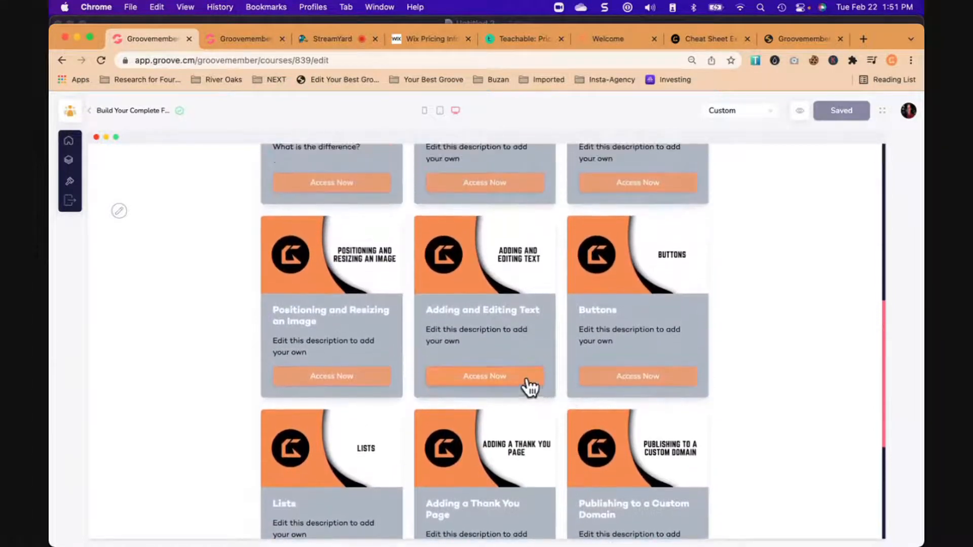
left_click(602, 379)
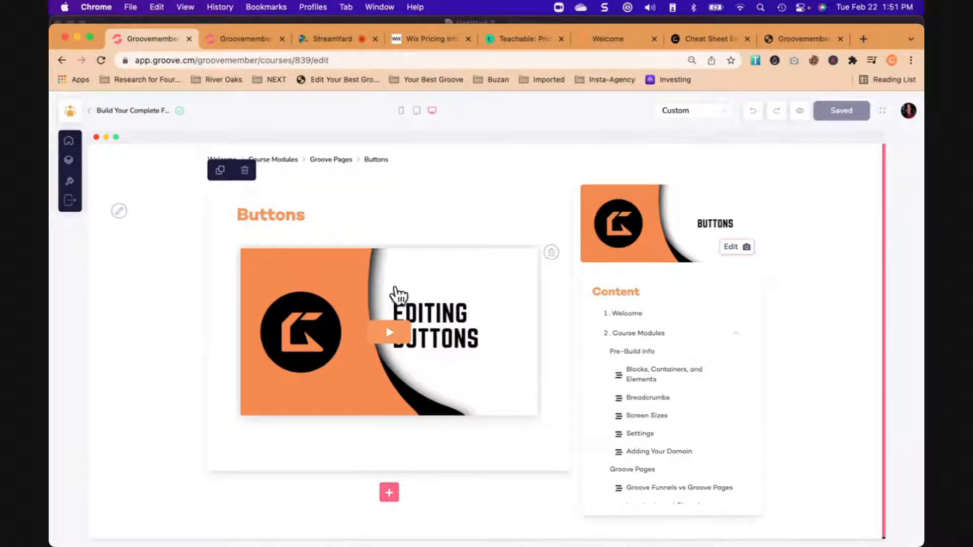
- Switch to the GrooveMember Files page and open GrooveVideo's library of uploaded videos from there
left_click(256, 38)
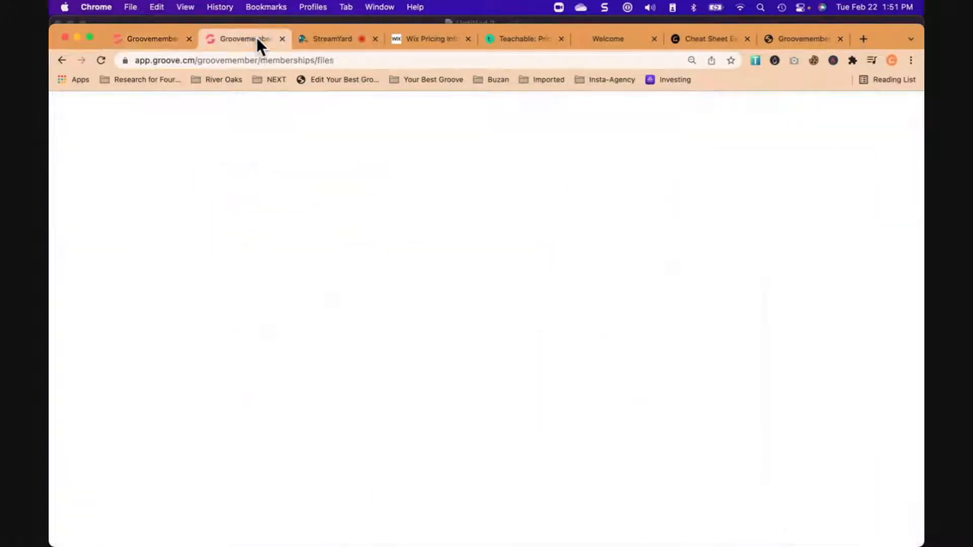
mouse_move(76, 148)
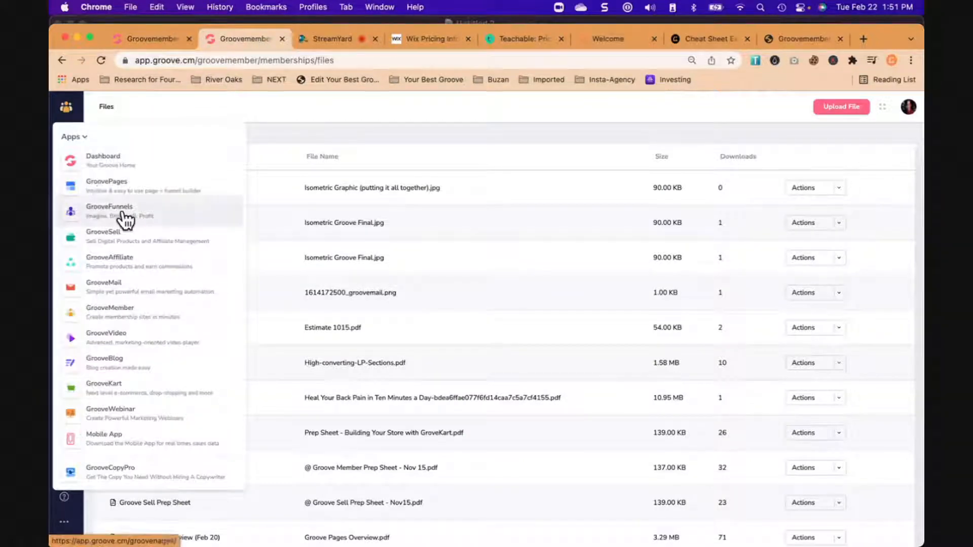
left_click(129, 337)
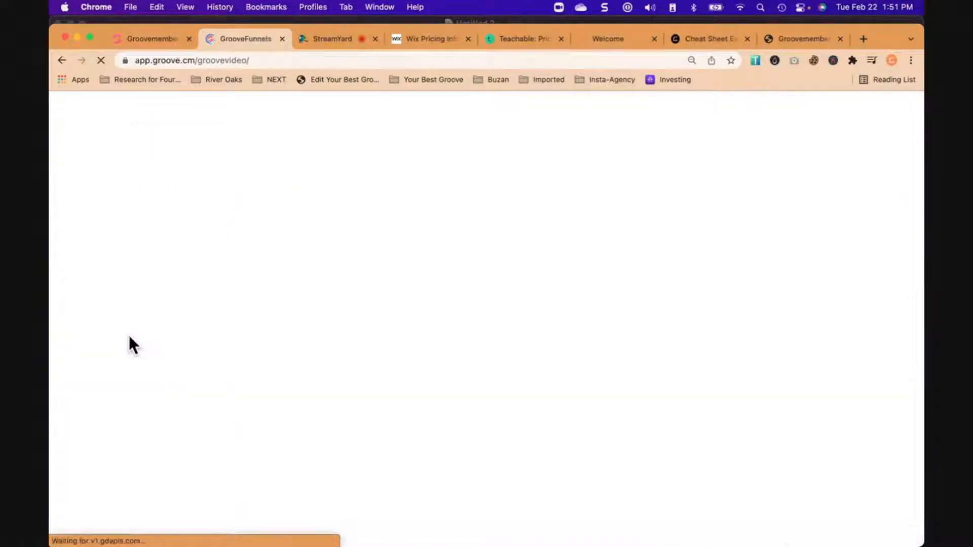
left_click(161, 201)
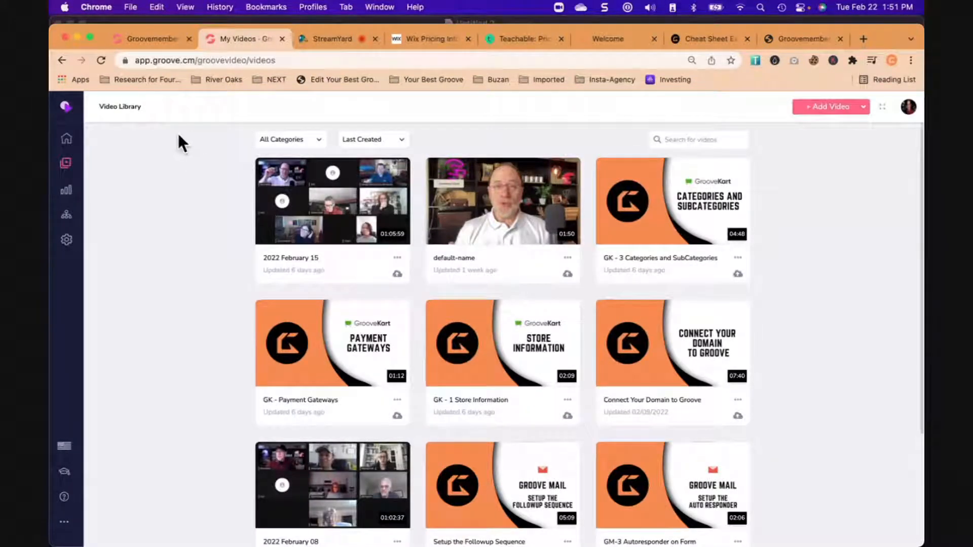
- Return to the Buttons lesson in the course editor and add a video section below its existing video
left_click(151, 38)
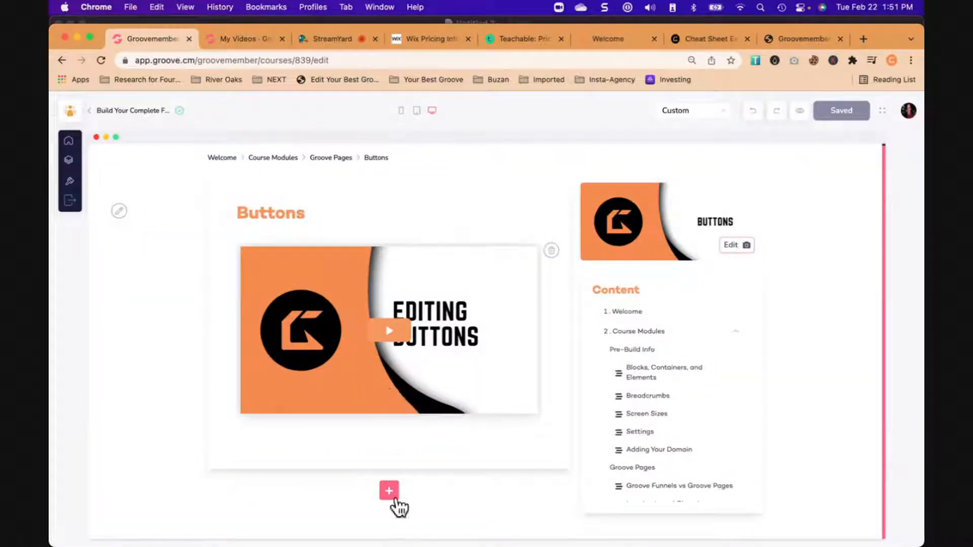
left_click(389, 490)
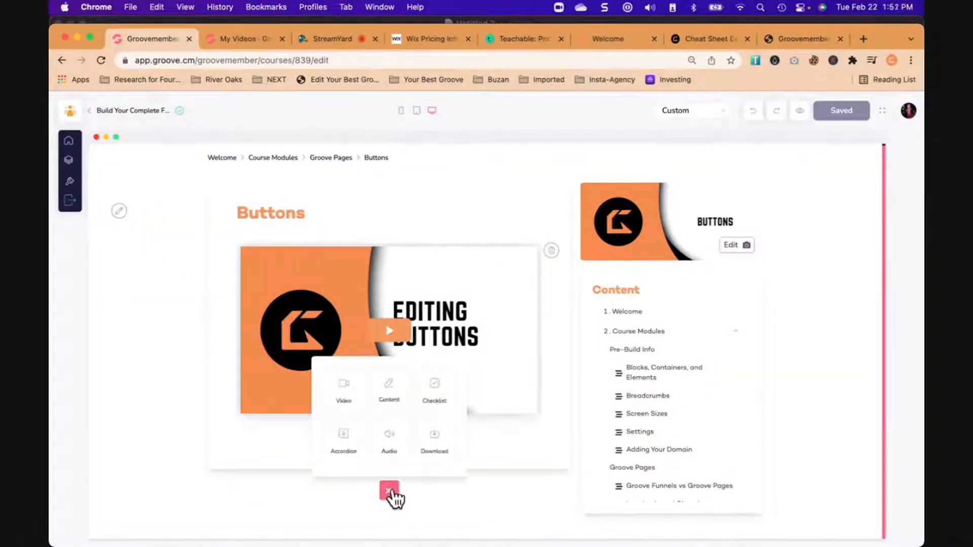
left_click(342, 395)
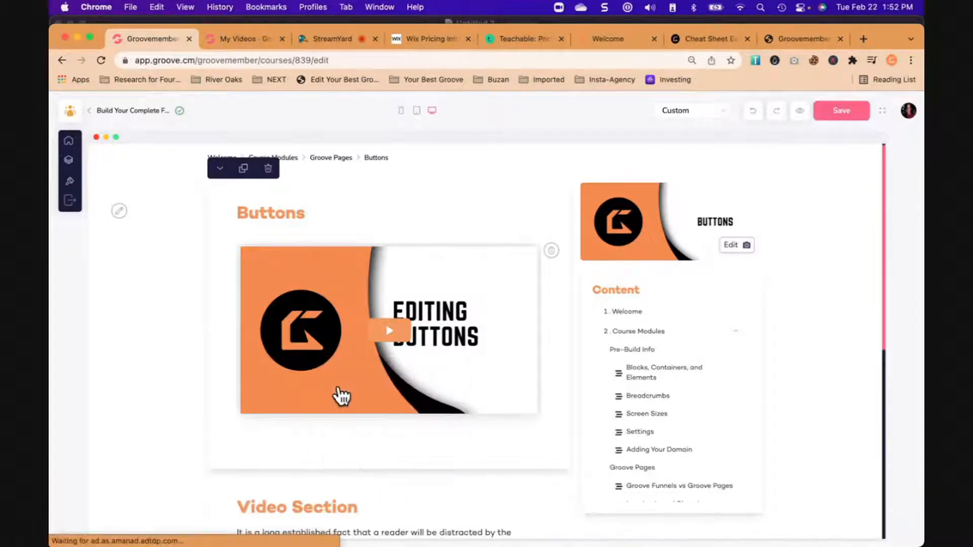
scroll(342, 415, "down", 5)
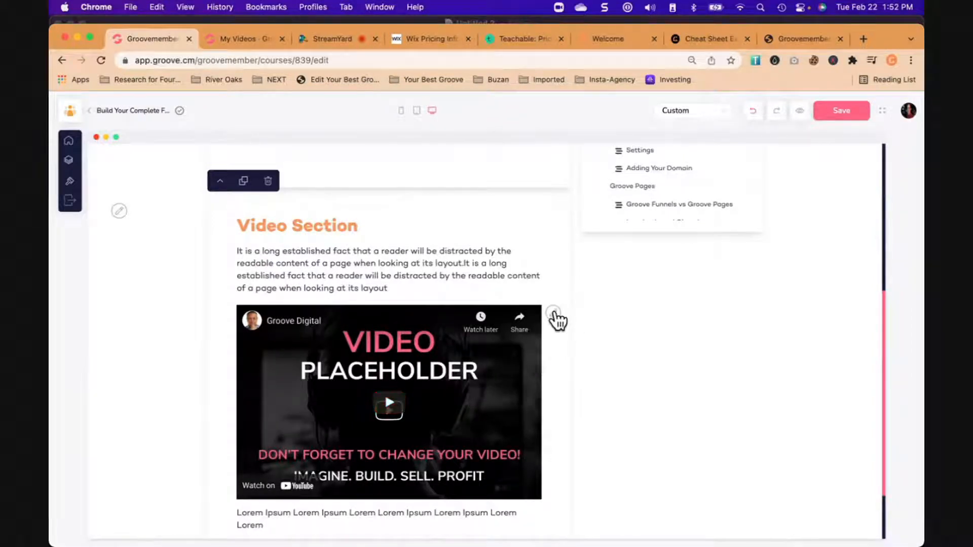
- Replace the new section's placeholder with the Editing Buttons video, searching the video library for "buttons"
left_click(554, 315)
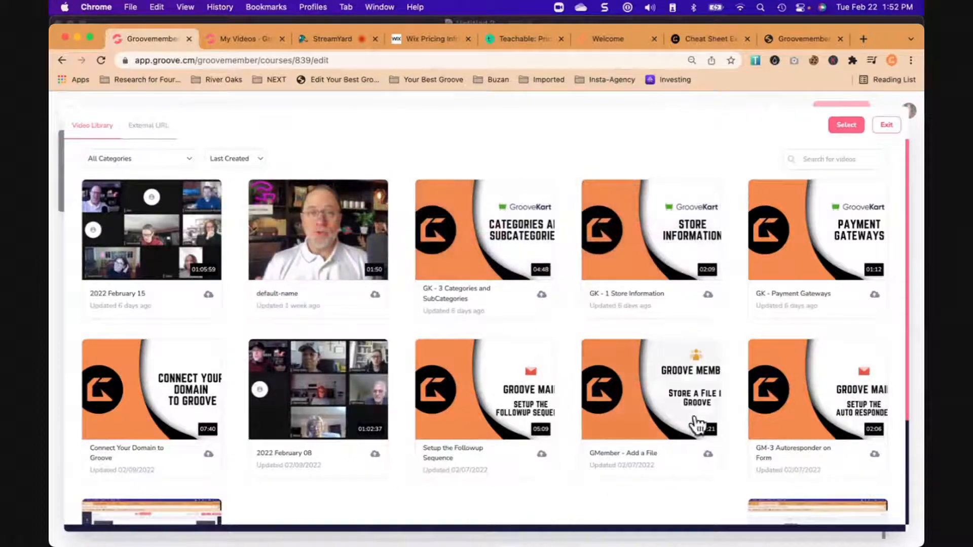
scroll(495, 402, "down", 3)
scroll(499, 401, "up", 3)
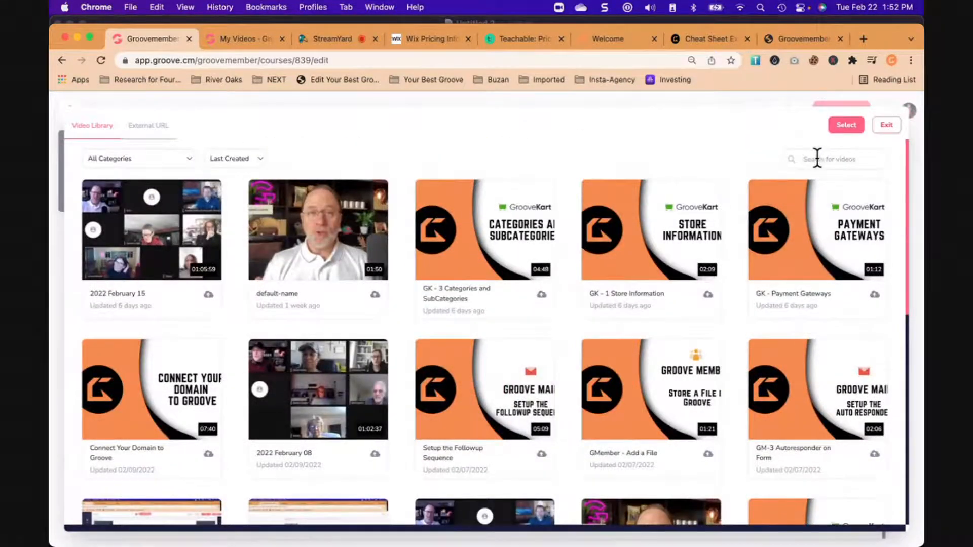
left_click(817, 159)
type("button")
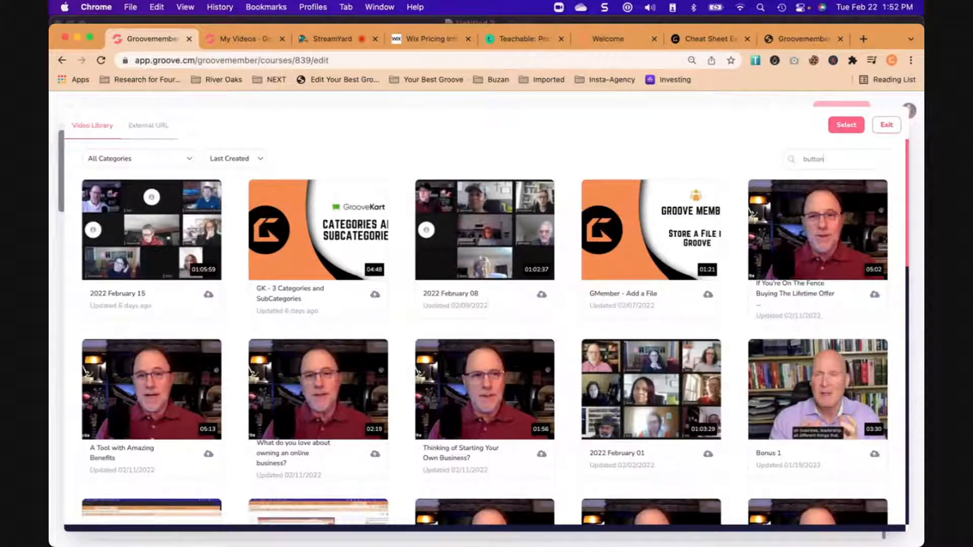
type("s")
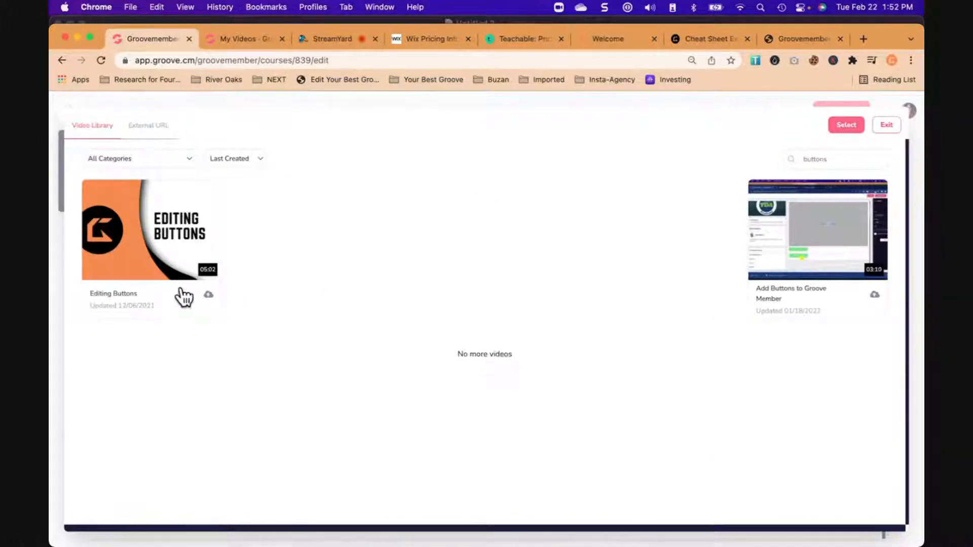
left_click(152, 232)
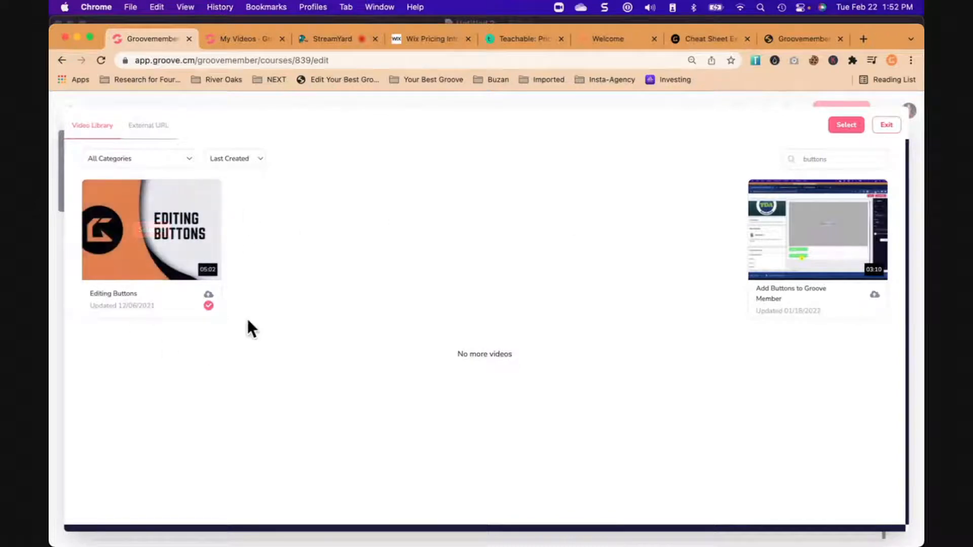
left_click(846, 125)
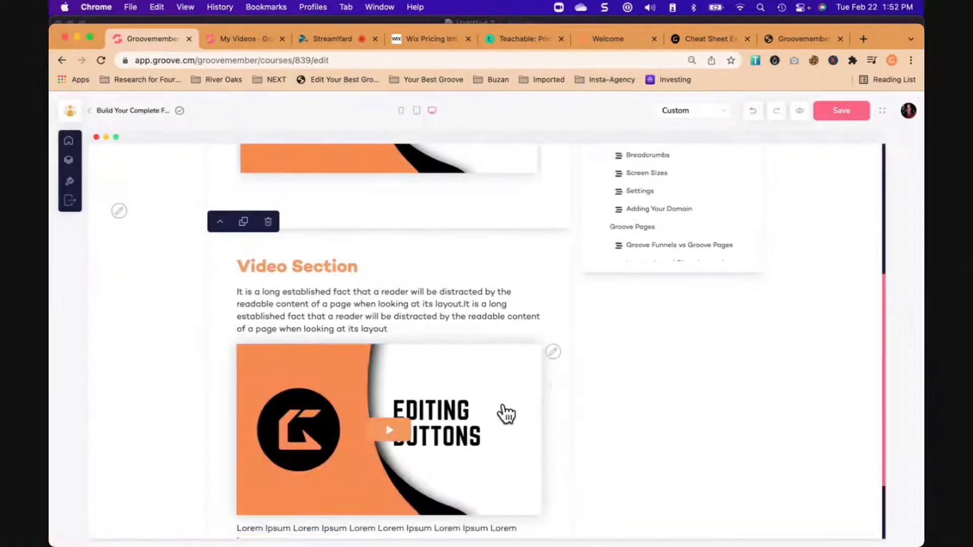
- Review the added video section and delete it from the Buttons lesson
scroll(506, 414, "down", 3)
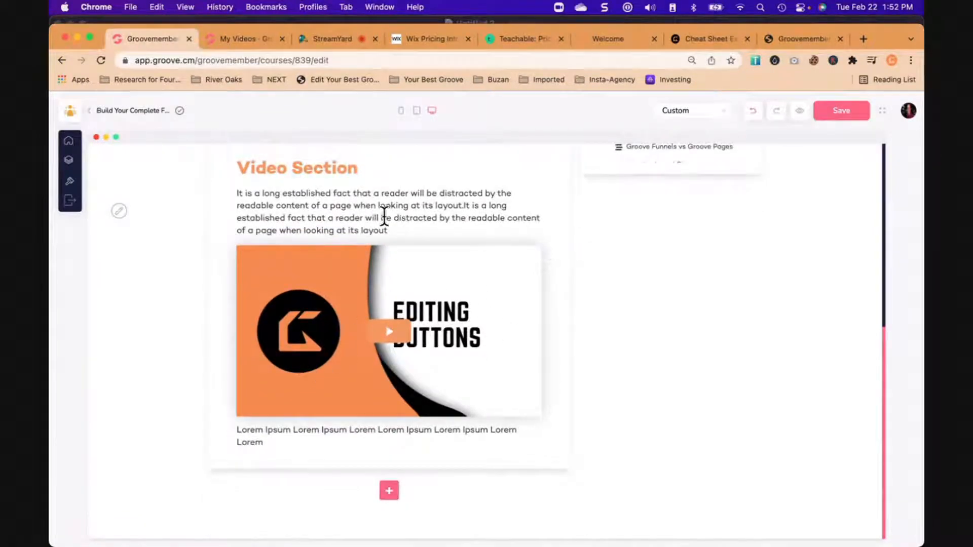
scroll(367, 261, "up", 2)
scroll(372, 261, "up", 1)
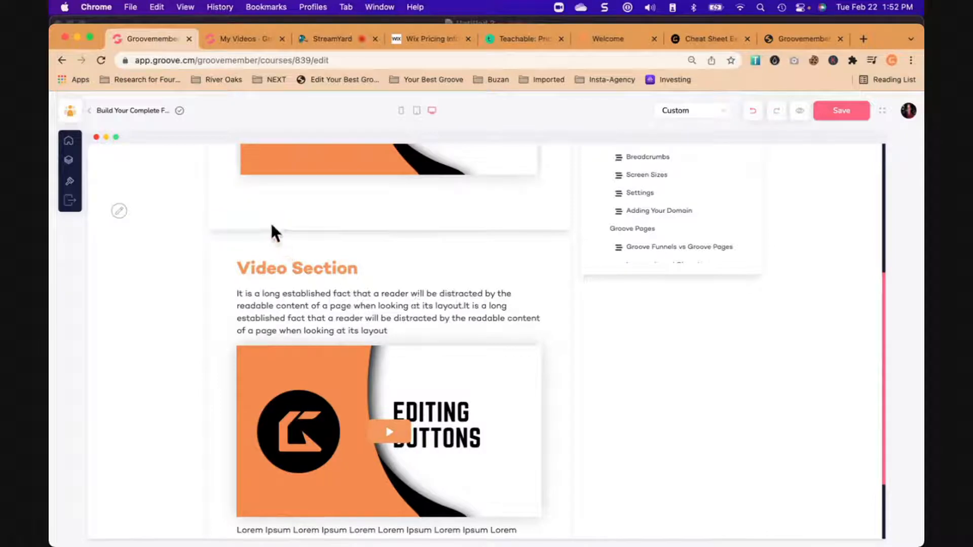
left_click(269, 225)
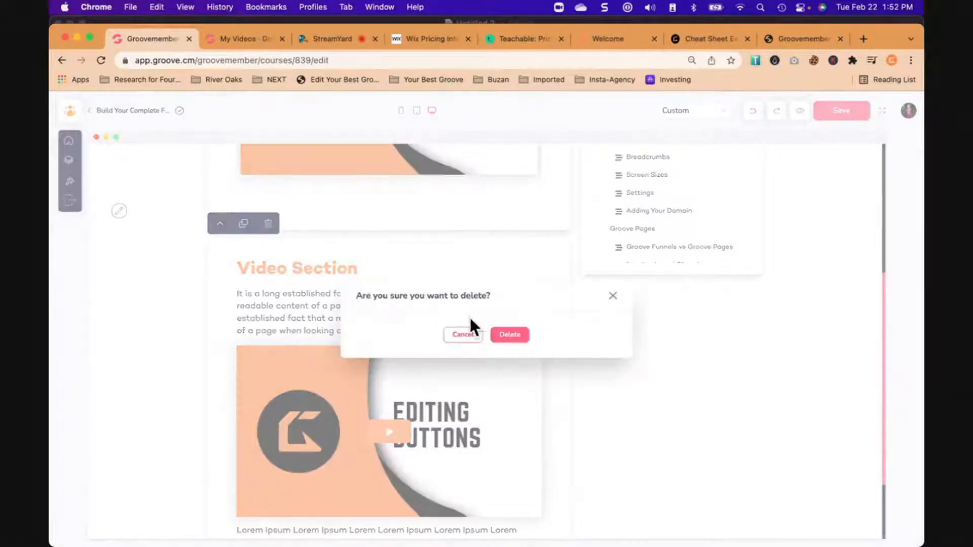
left_click(510, 336)
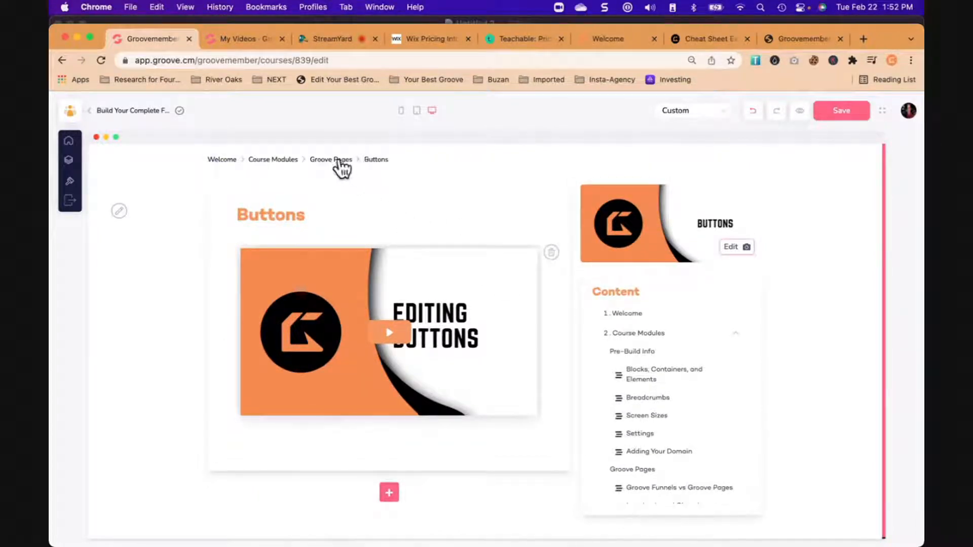
- Go back to the Groove Pages module, look over its lesson cards and return to the membership's course list
left_click(338, 160)
scroll(317, 327, "down", 10)
scroll(317, 325, "up", 10)
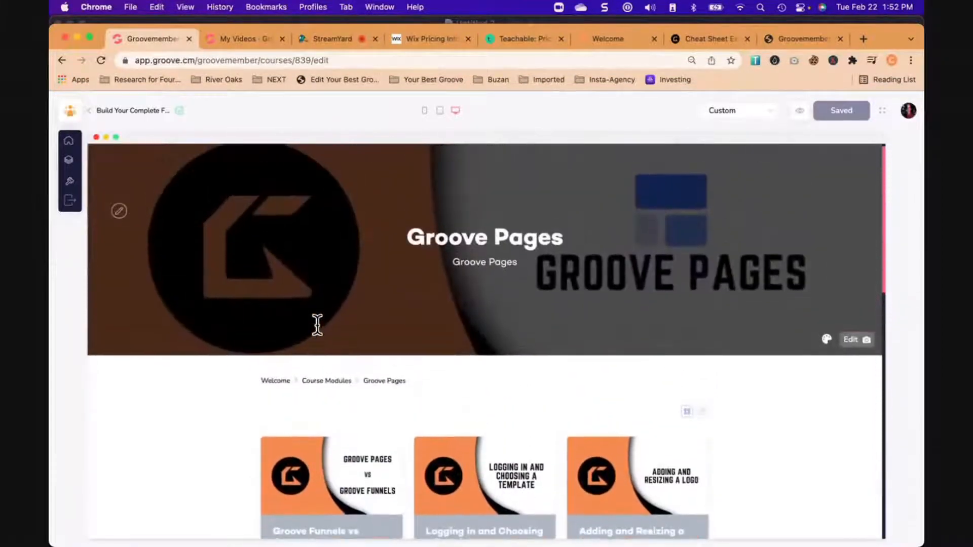
scroll(317, 325, "up", 1)
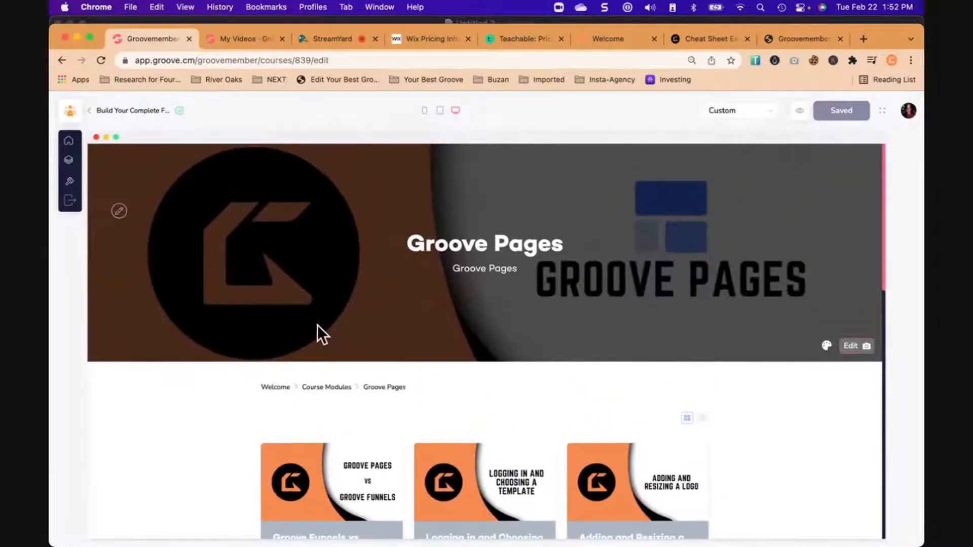
left_click(120, 113)
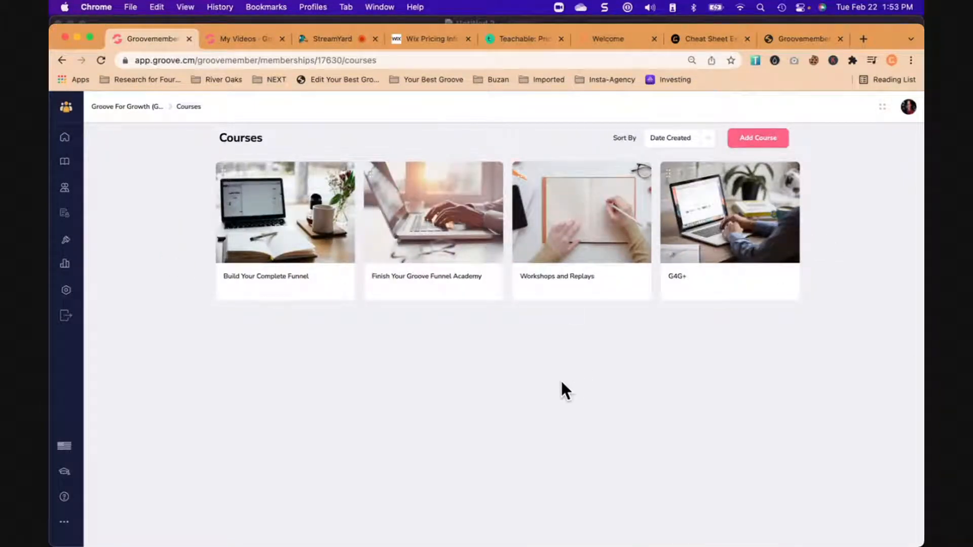
- Check the viewers' comments in StreamYard and return to the GrooveVideo library
left_click(252, 39)
left_click(328, 36)
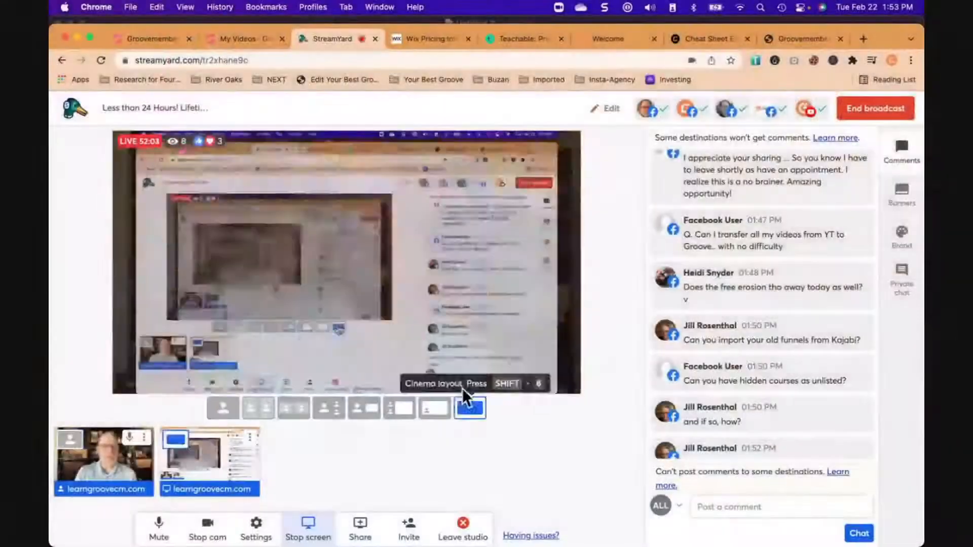
left_click(242, 37)
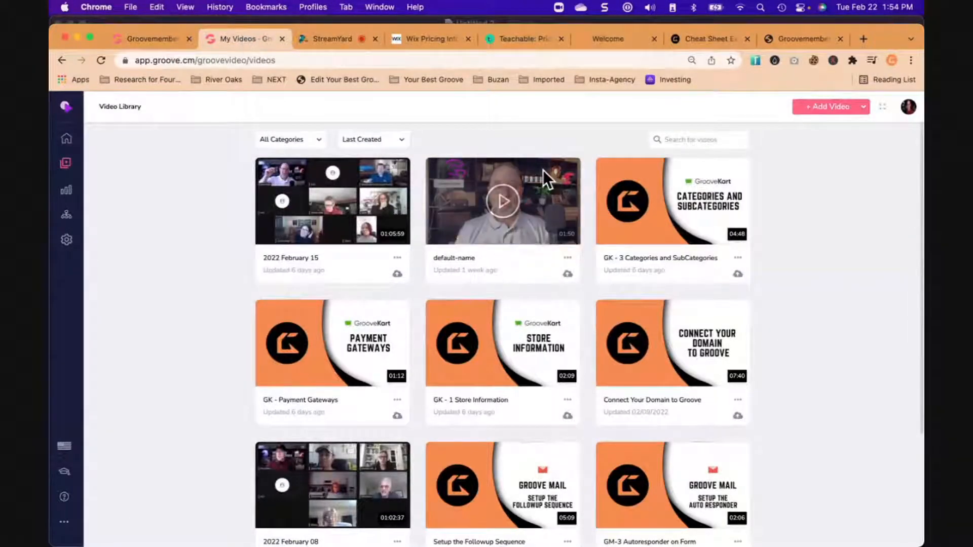
- Start adding a single new video to the library with YouTube as its source
left_click(830, 109)
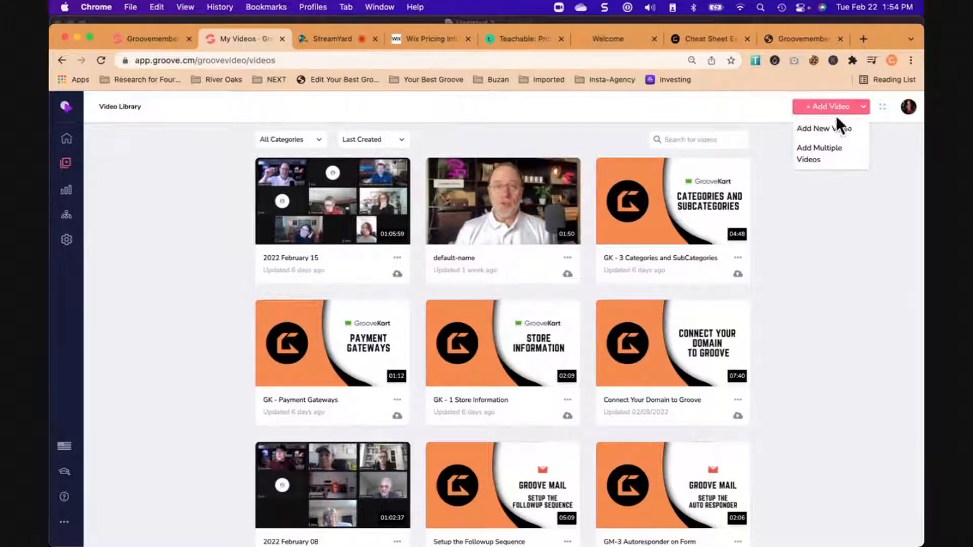
left_click(831, 132)
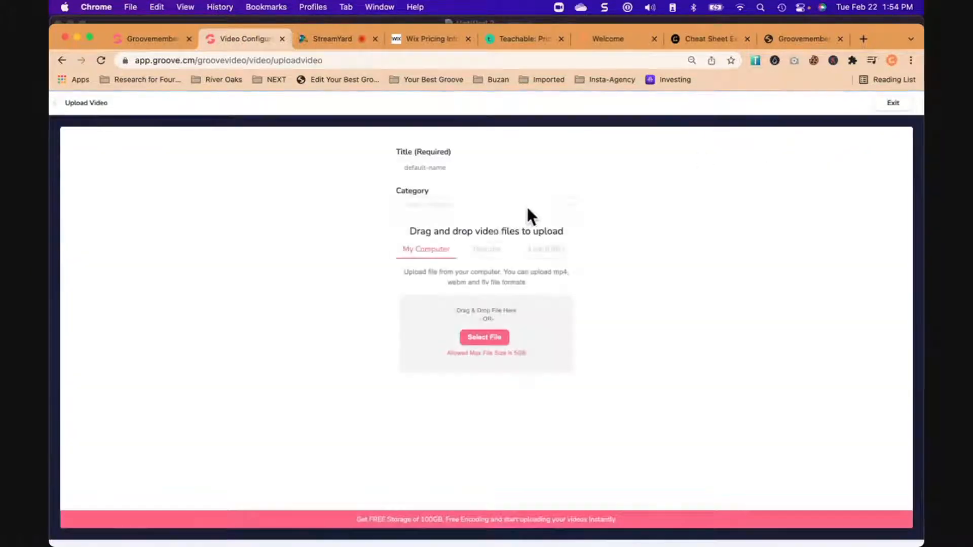
left_click(496, 259)
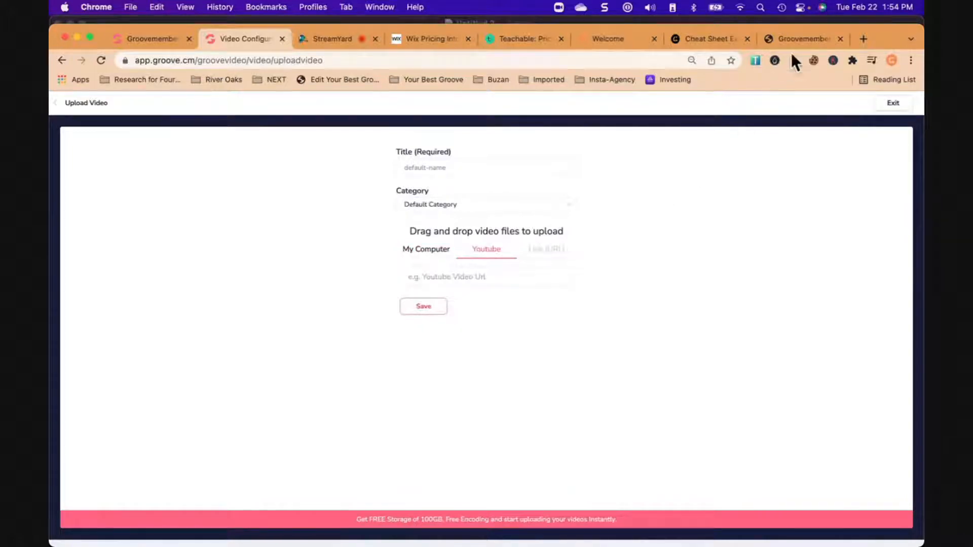
- Load youtube.com in the member site's tab and open the channel's own videos in YouTube Studio
left_click(816, 37)
left_click(650, 60)
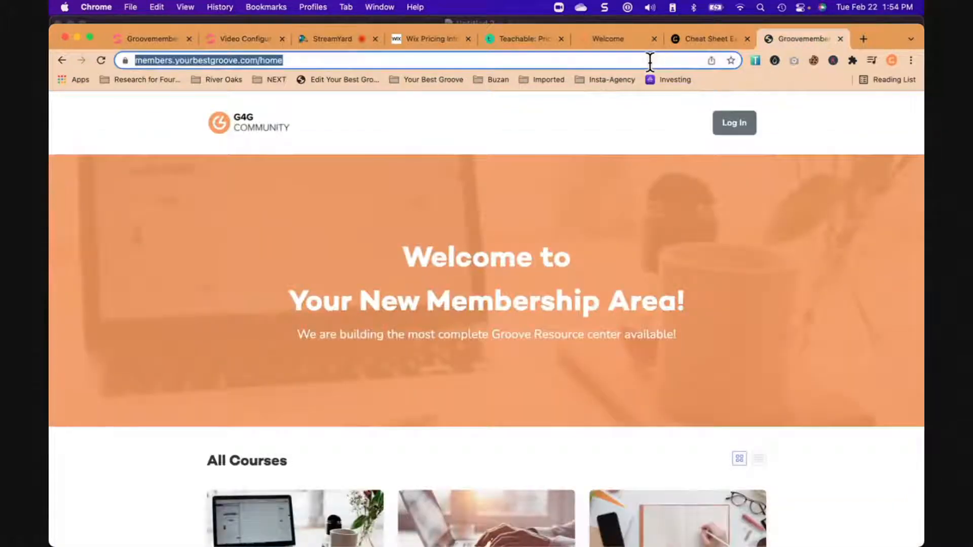
type("youtube.com")
key("Return")
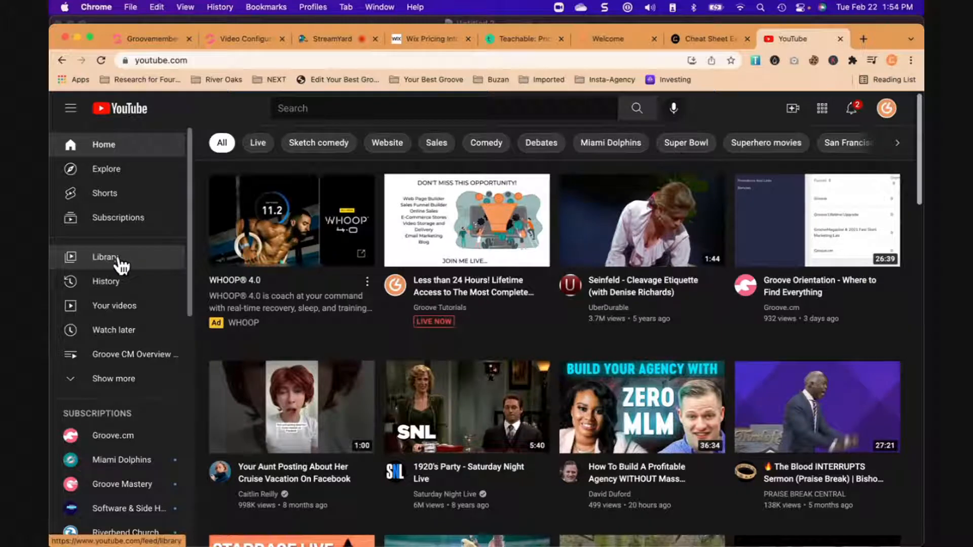
mouse_move(467, 235)
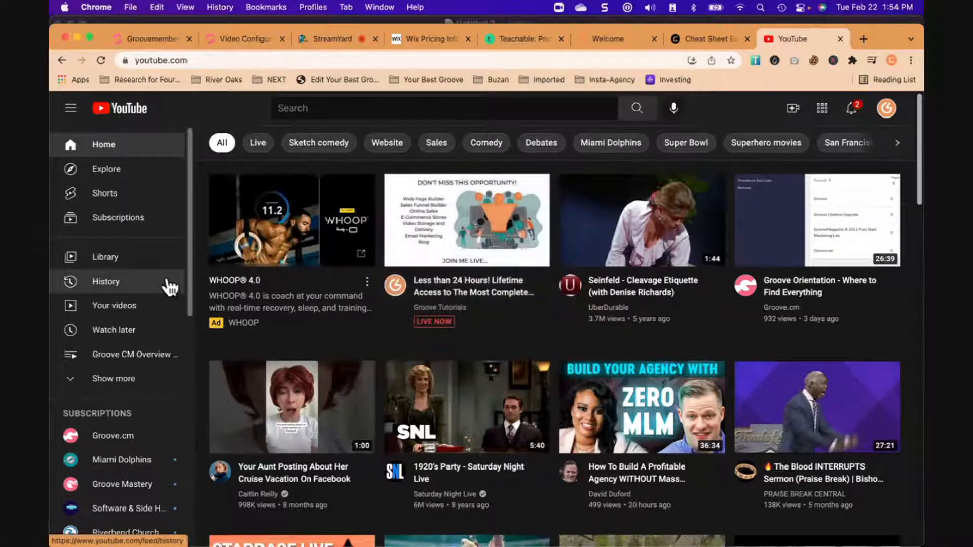
left_click(105, 268)
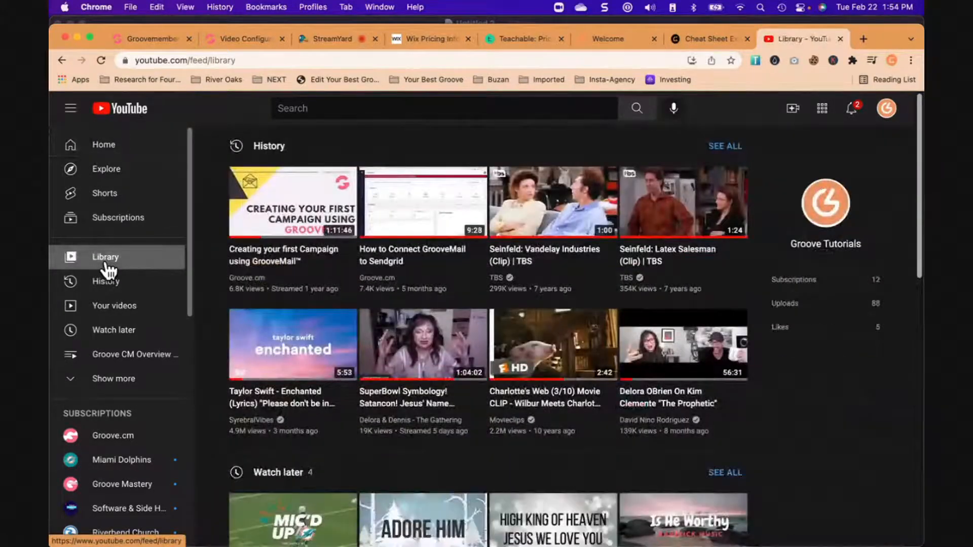
left_click(114, 306)
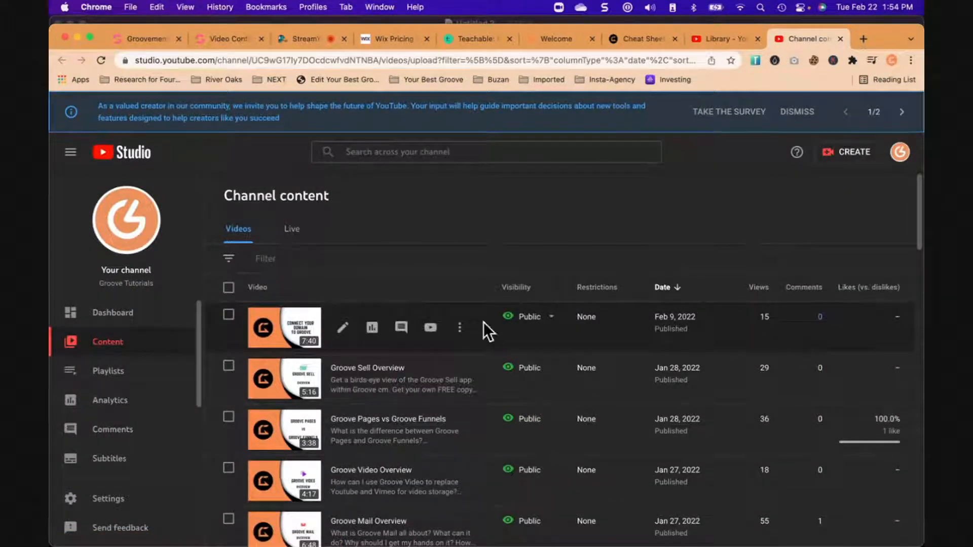
- Copy the shareable link of the Connect Your Domain to Groove video and save it as the GrooveVideo upload's YouTube URL
left_click(461, 329)
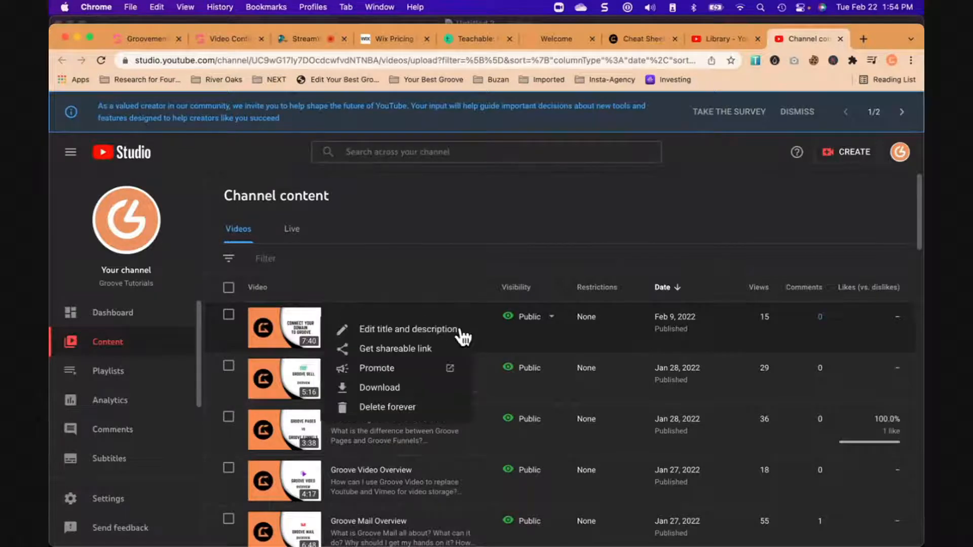
left_click(401, 349)
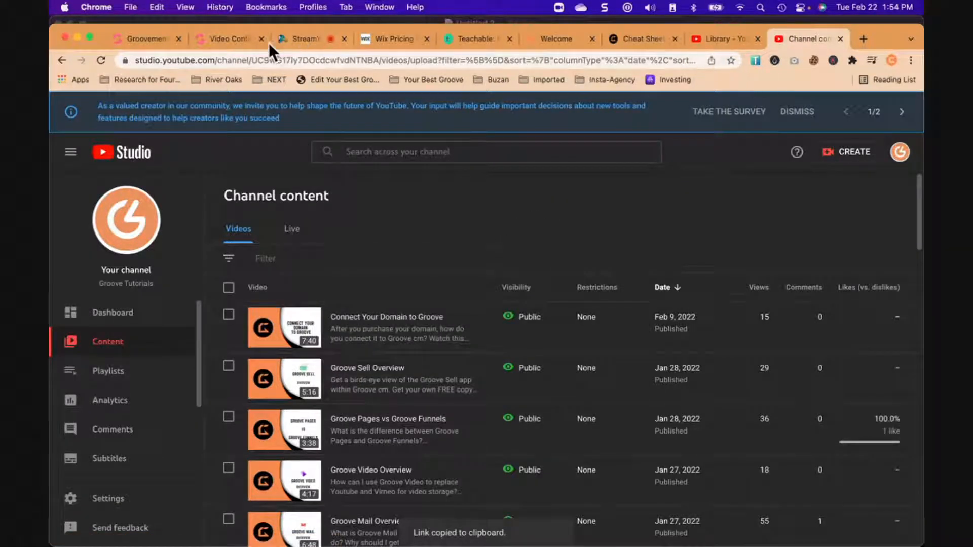
left_click(238, 39)
key("super+v")
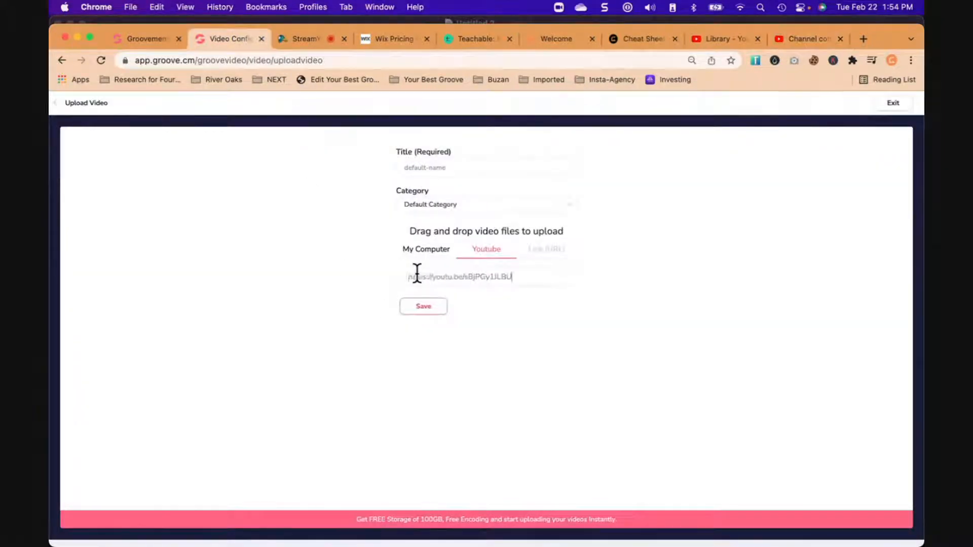
left_click(431, 306)
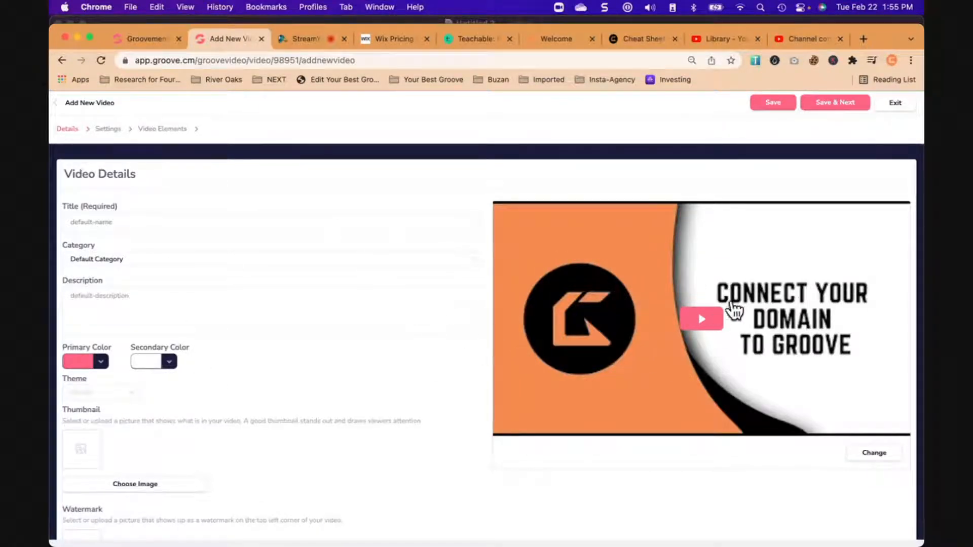
- Look in on the GrooveMember courses, then exit the new YouTube video's details to the GrooveVideo library
left_click(155, 40)
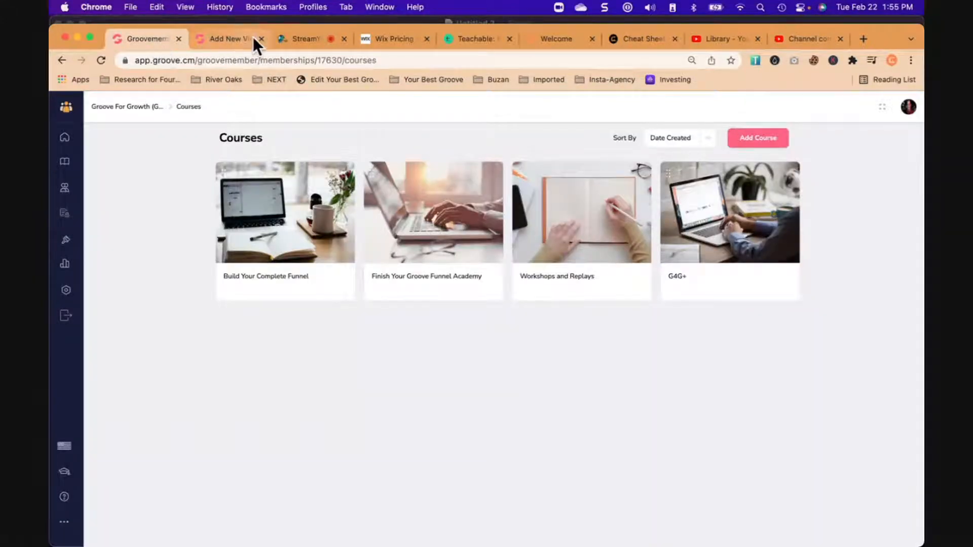
left_click(233, 39)
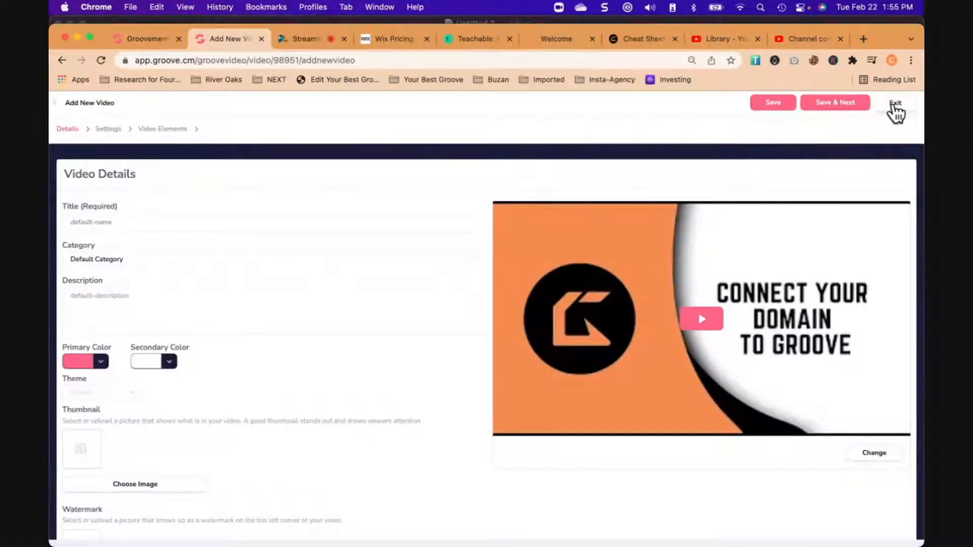
left_click(895, 104)
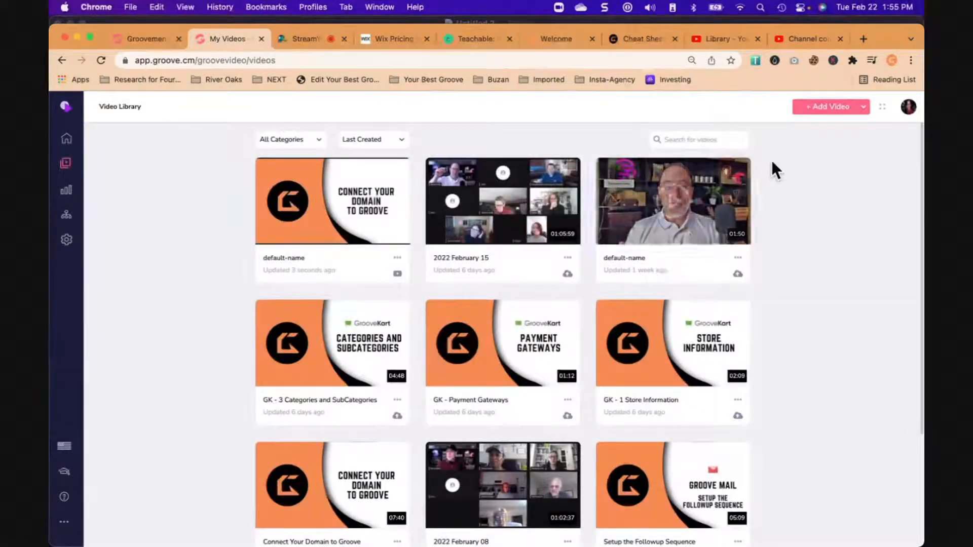
- Upload G4G New Welcome 2022, GK - 3 Categories and SubCategories, GK - Payment Gateways and GK - 1 Store Information together as multiple videos
left_click(862, 108)
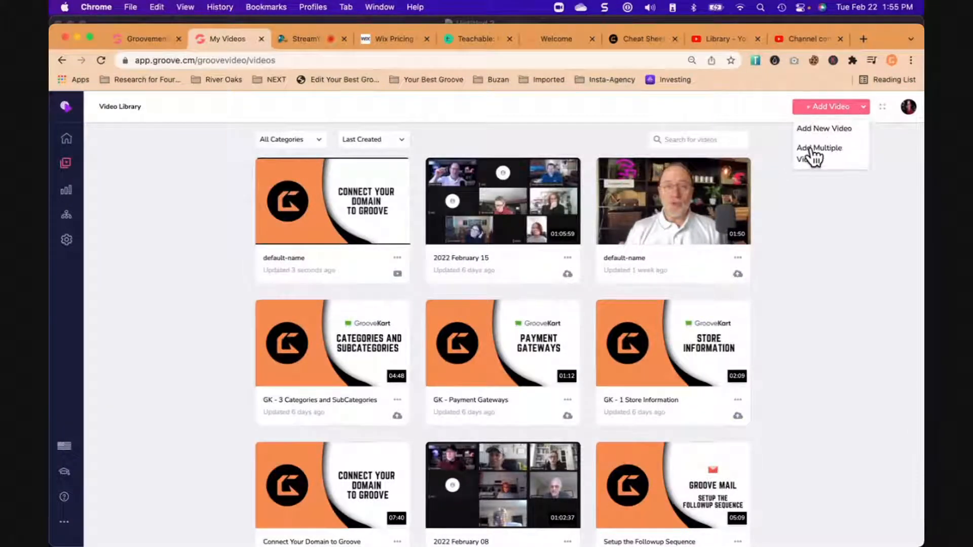
left_click(813, 153)
left_click(485, 380)
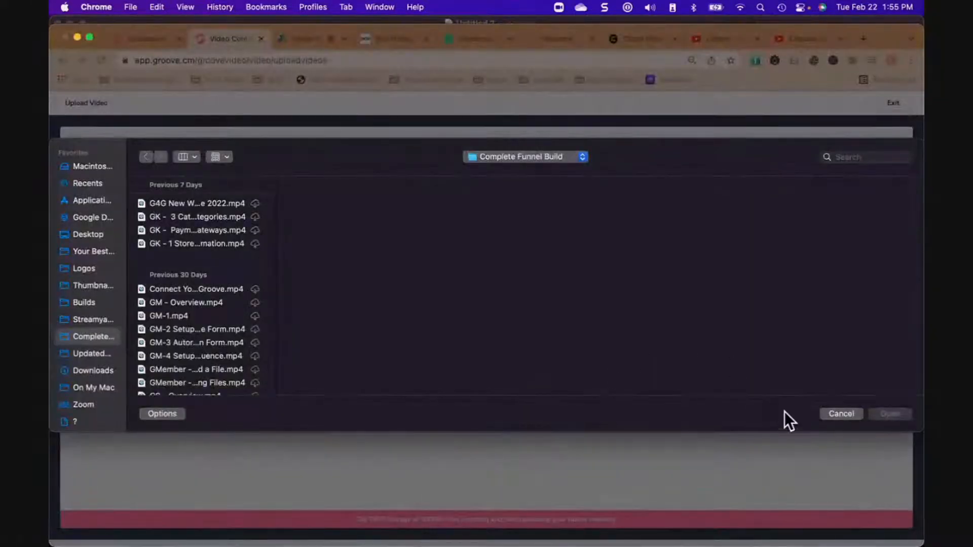
left_click_drag(209, 202, 216, 242)
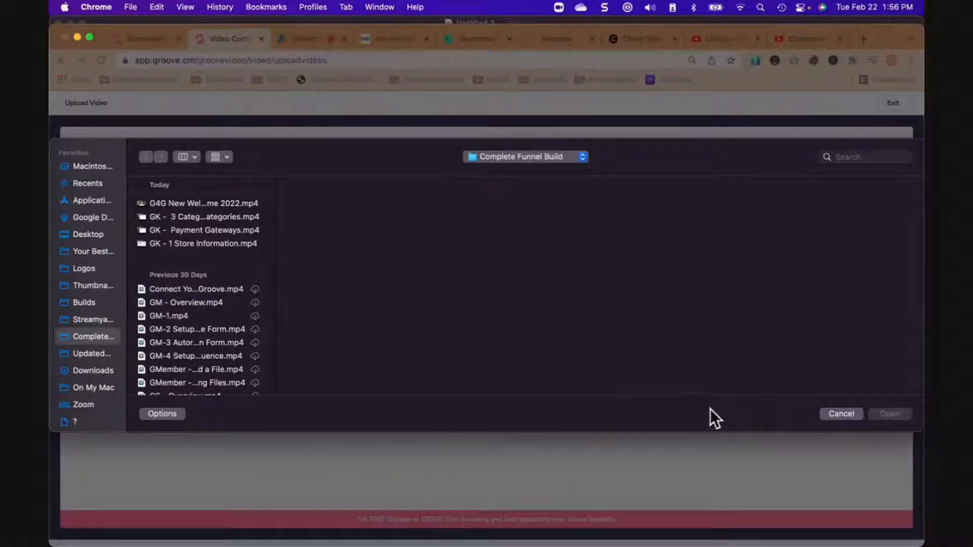
left_click(202, 202)
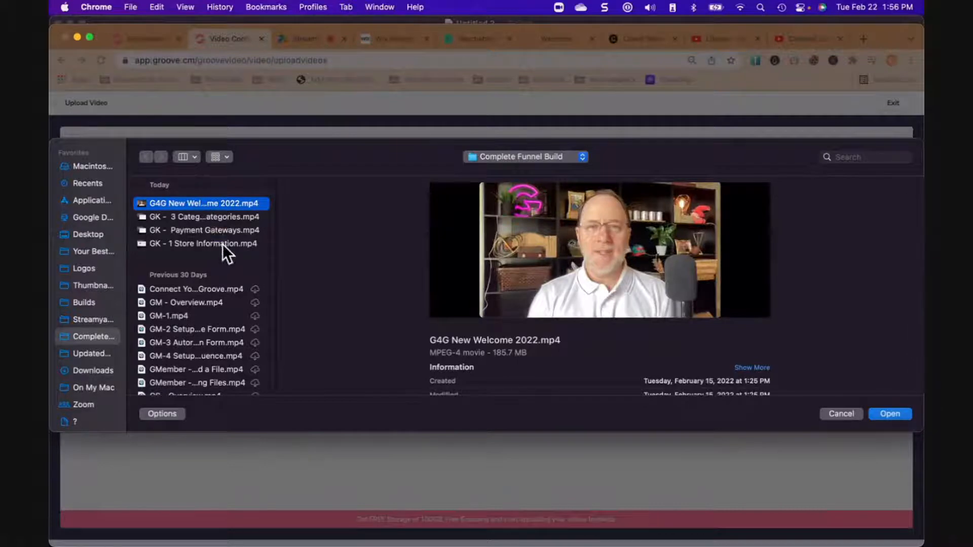
left_click(222, 246, "shift")
left_click(901, 414)
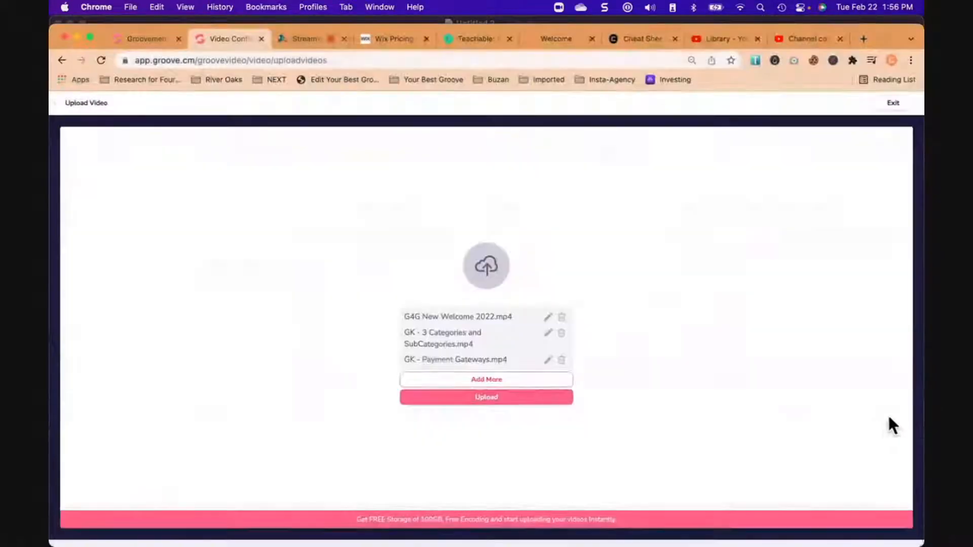
left_click(522, 408)
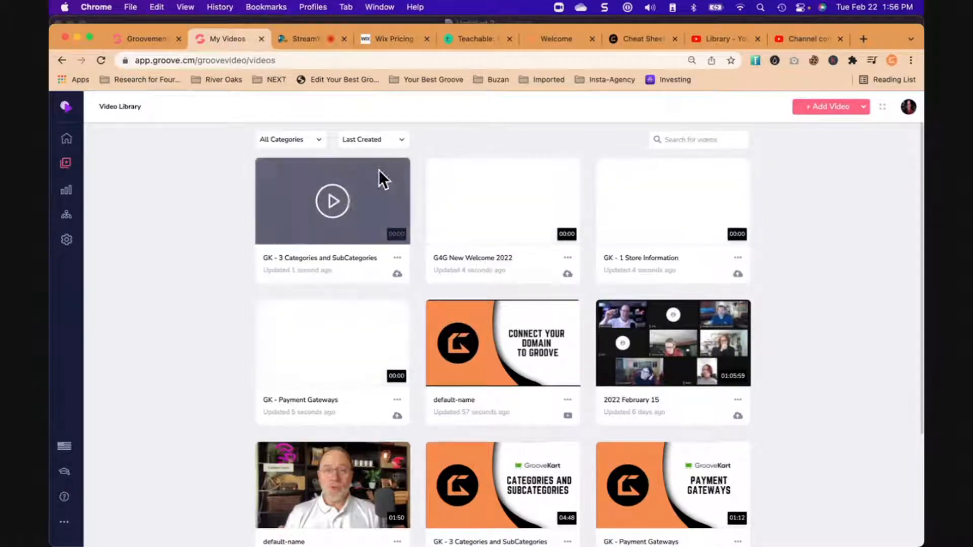
- Switch to the StreamYard broadcast studio to check the viewers' comments
left_click(299, 37)
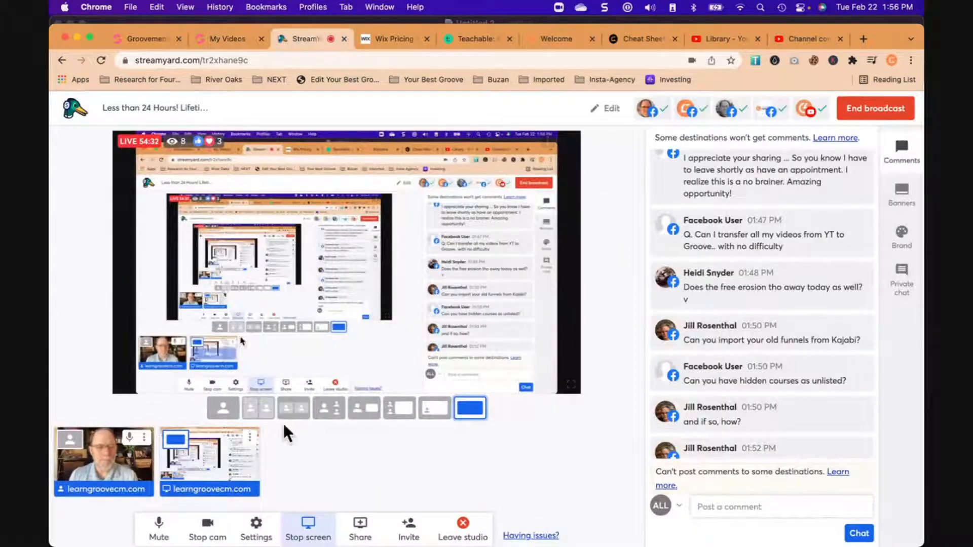
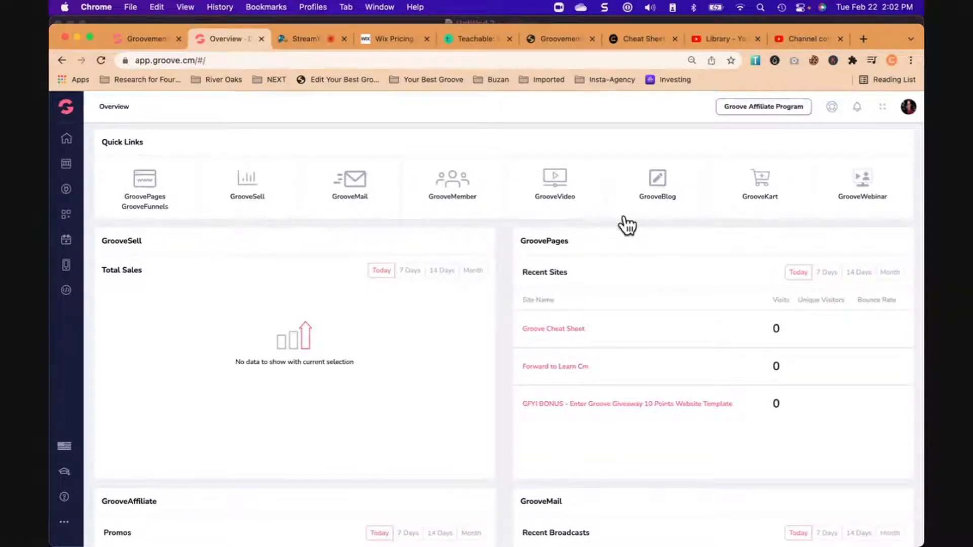
- Look over the GrooveKart stores and open the dashboard of the Your Best Groove Merch store
left_click(762, 188)
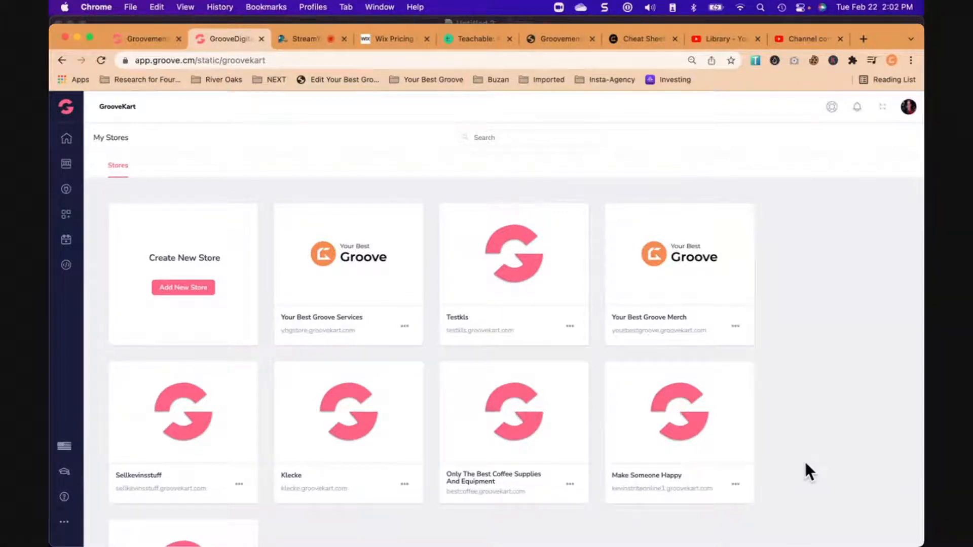
scroll(701, 464, "down", 5)
scroll(701, 473, "up", 5)
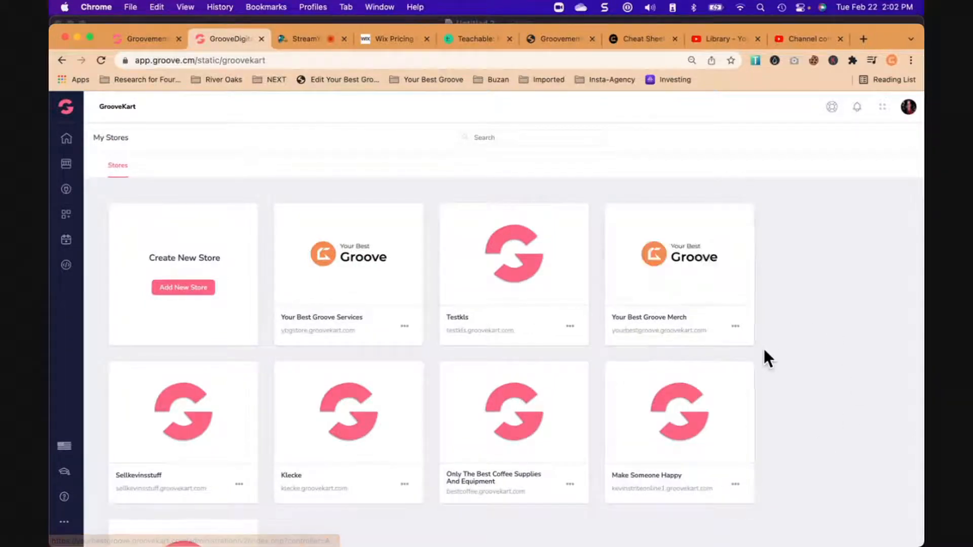
left_click(682, 257)
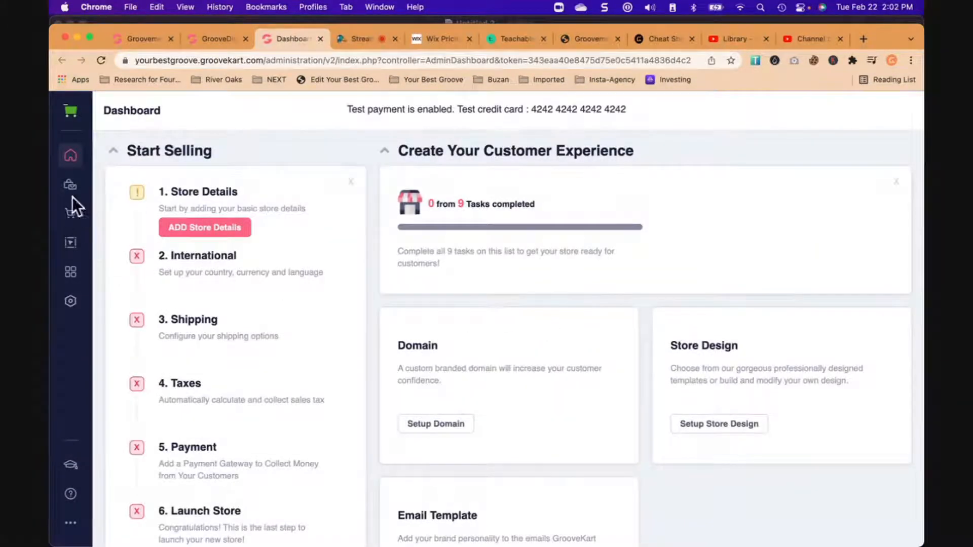
- Open the store's homepage in the visual builder and review its page sections
left_click(72, 245)
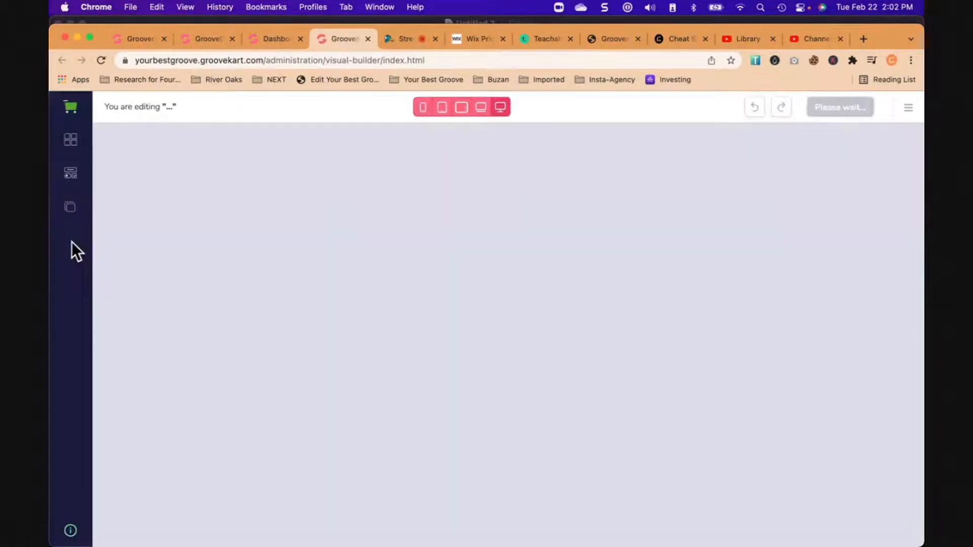
scroll(167, 354, "down", 10)
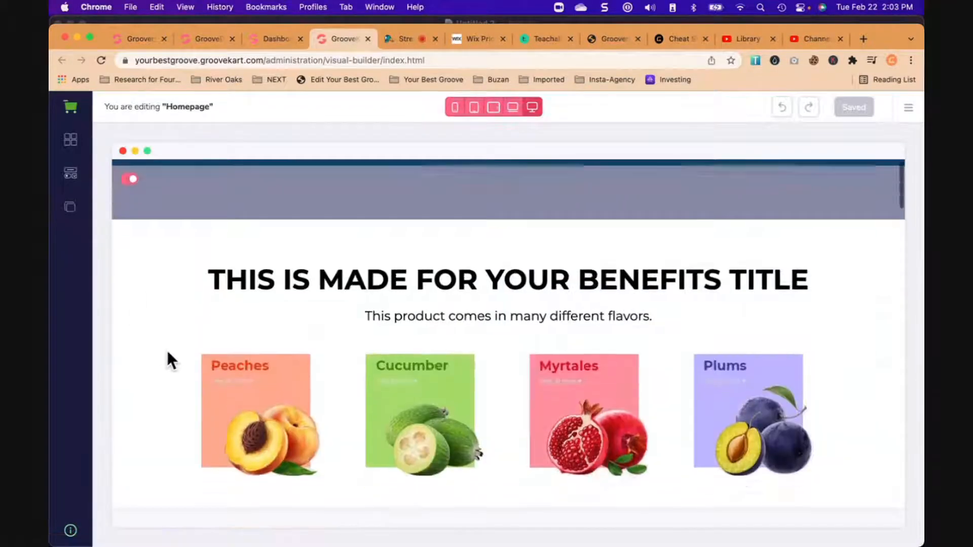
scroll(168, 351, "down", 15)
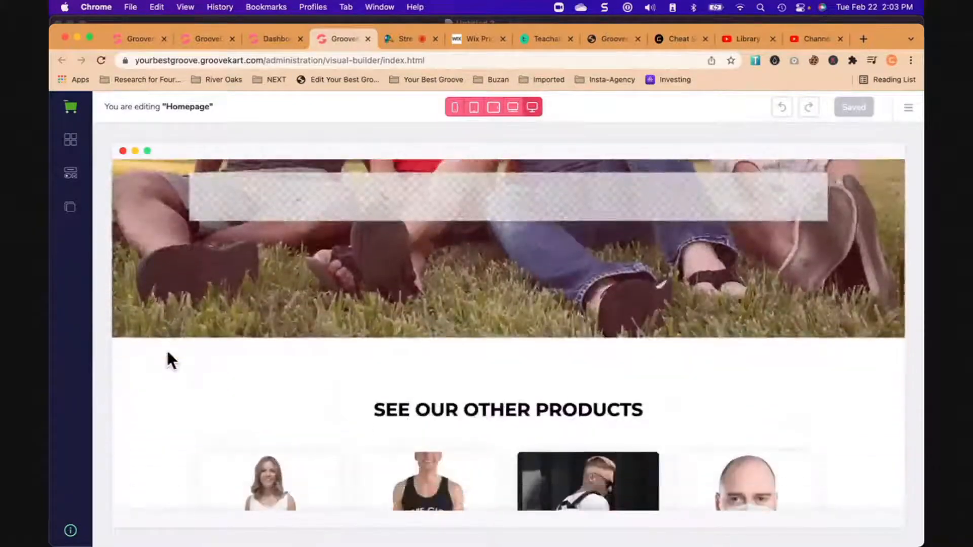
scroll(168, 351, "down", 15)
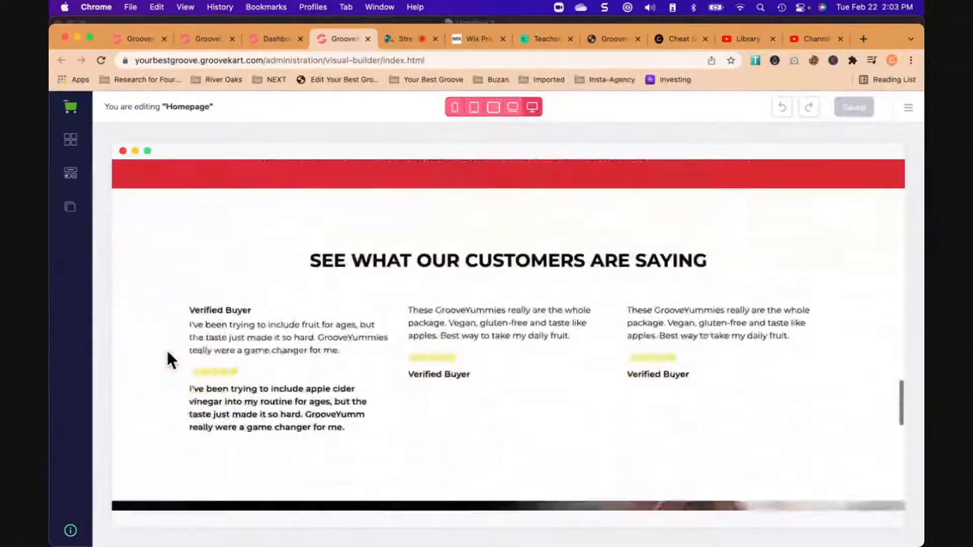
scroll(167, 351, "up", 8)
scroll(167, 351, "up", 20)
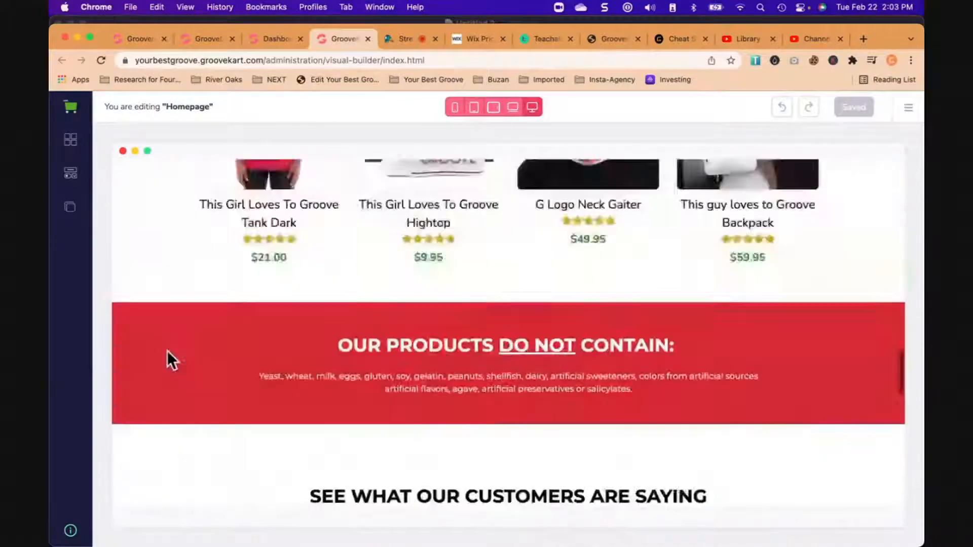
- Browse the builder's block library, examining the Minimal and Nutritions template blocks
left_click(71, 140)
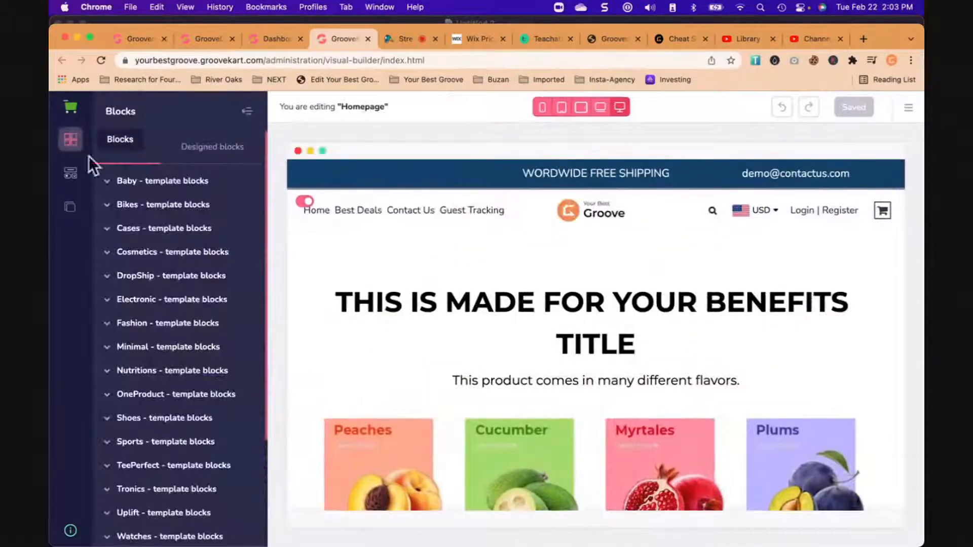
scroll(164, 322, "down", 2)
scroll(163, 304, "down", 2)
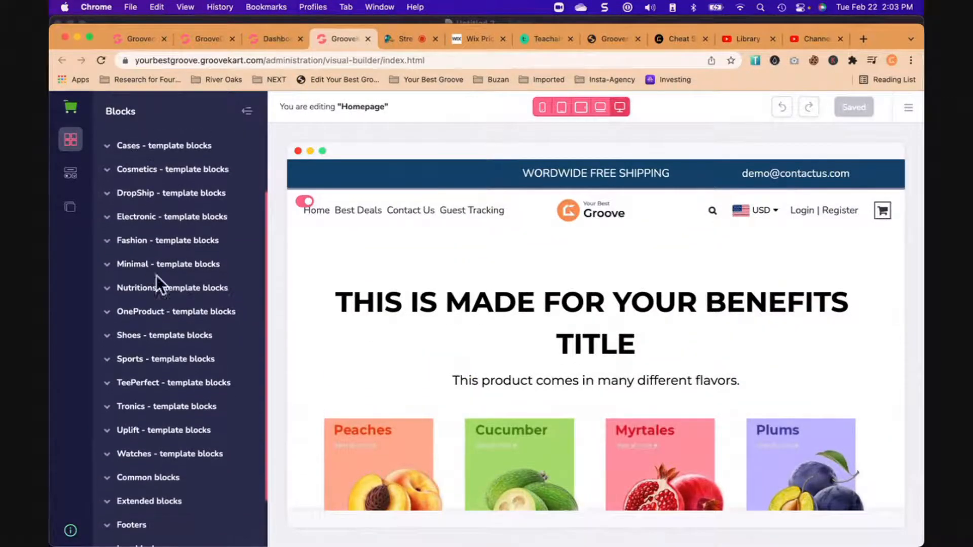
left_click(157, 268)
scroll(156, 304, "down", 1)
scroll(157, 306, "down", 3)
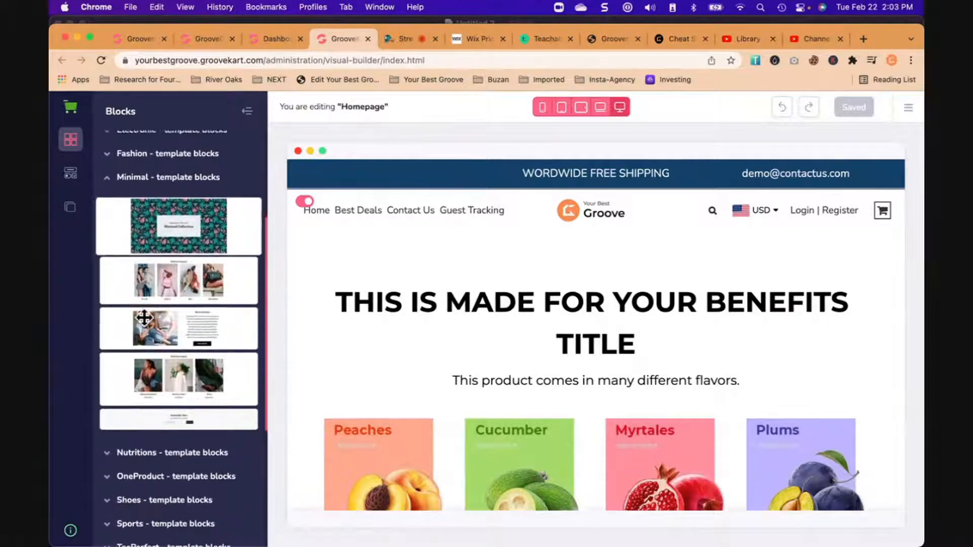
scroll(171, 281, "down", 3)
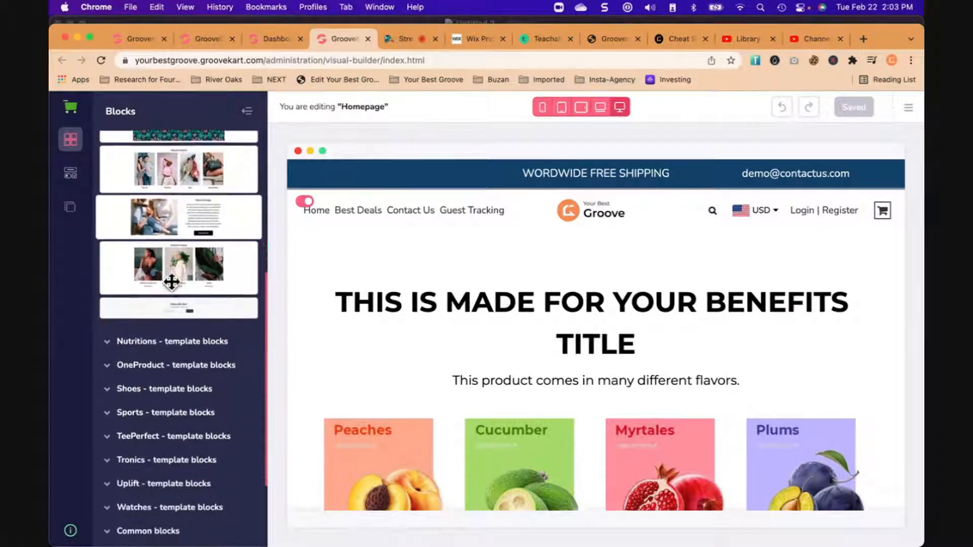
left_click(174, 303)
scroll(180, 304, "down", 4)
scroll(179, 301, "down", 5)
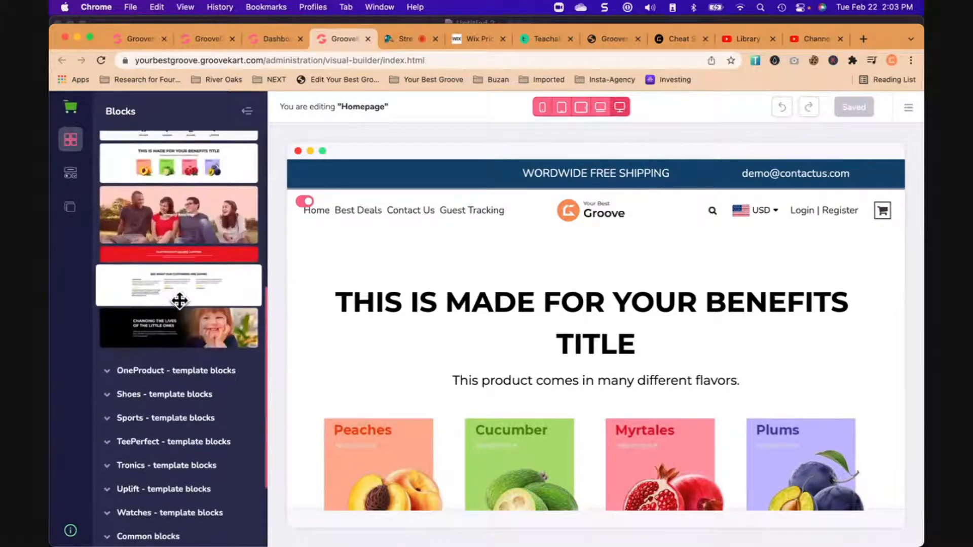
- Insert the headphones image template block directly below the homepage header, above the benefits title section, and check its placement
left_click(176, 252)
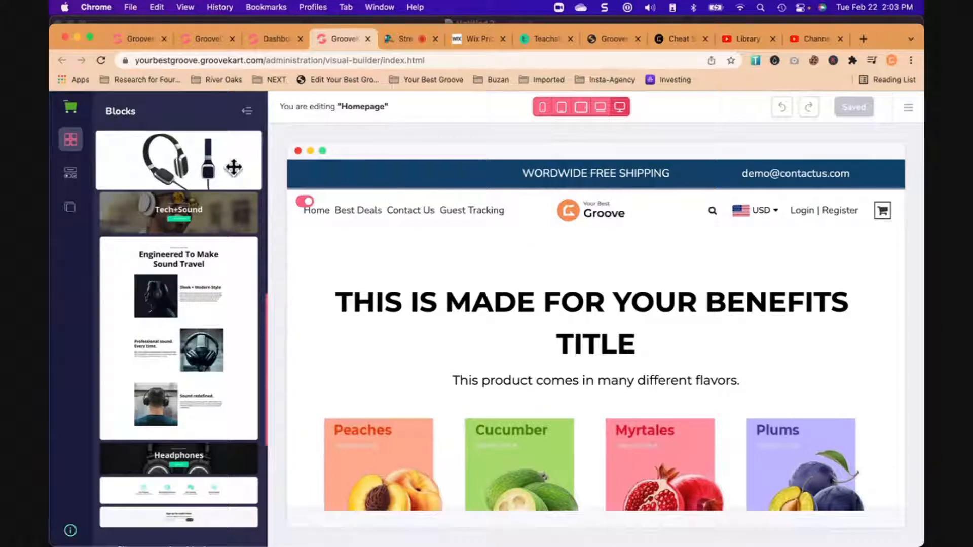
left_click_drag(232, 168, 482, 251)
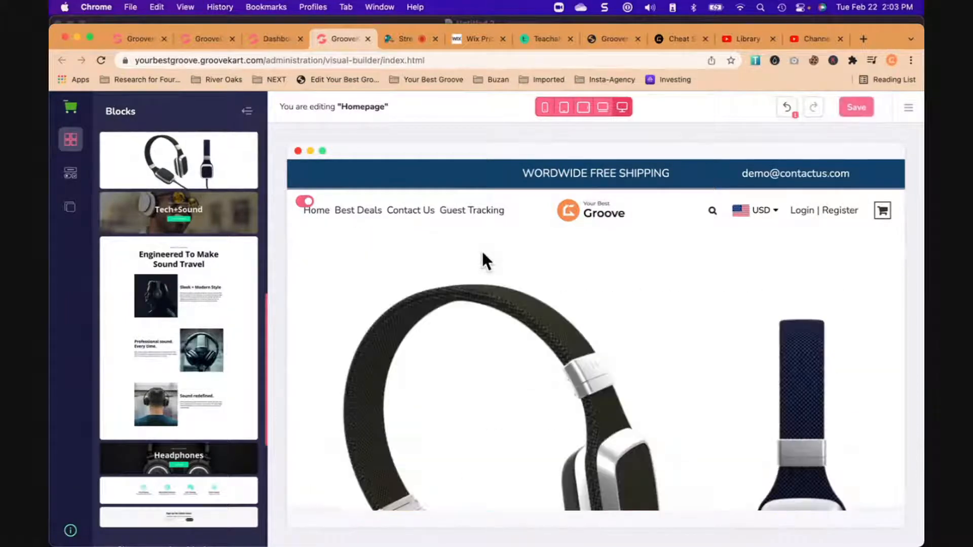
scroll(501, 305, "down", 5)
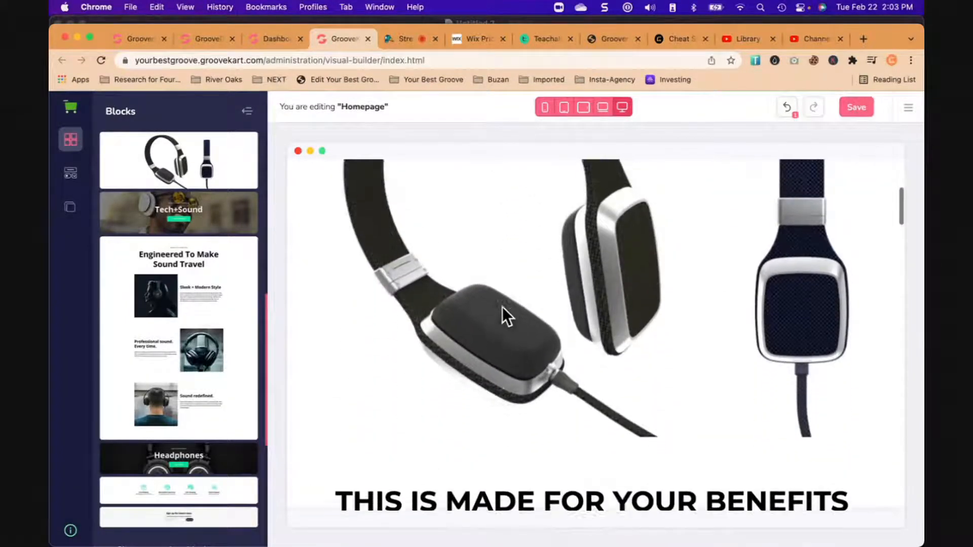
scroll(503, 307, "down", 4)
scroll(503, 306, "up", 4)
scroll(503, 306, "up", 4)
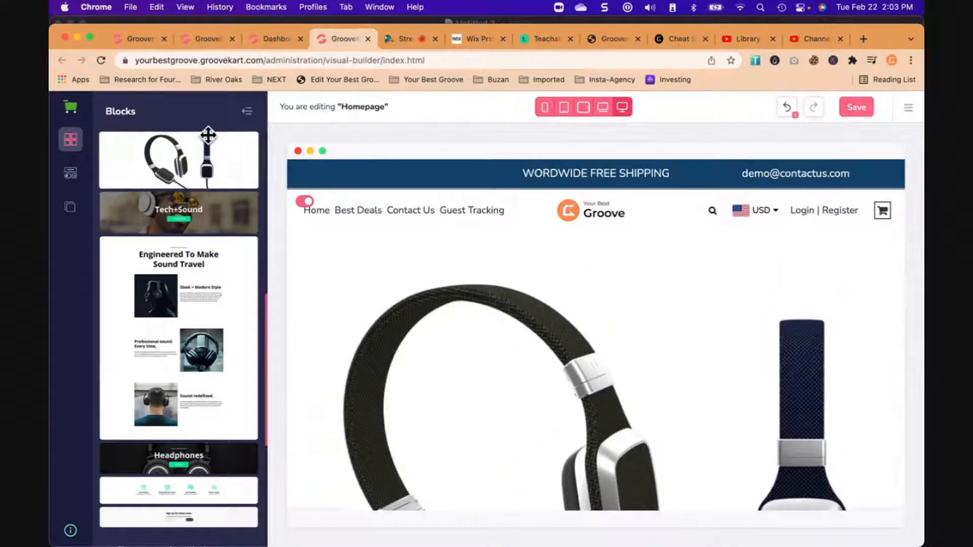
- Review the product management options in the store's dashboard, then close that dashboard
left_click(282, 38)
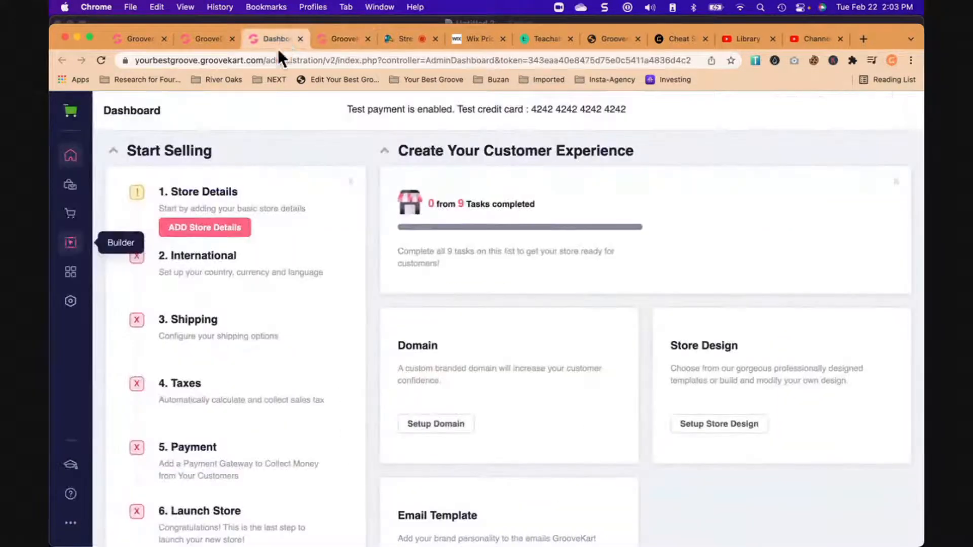
left_click(70, 185)
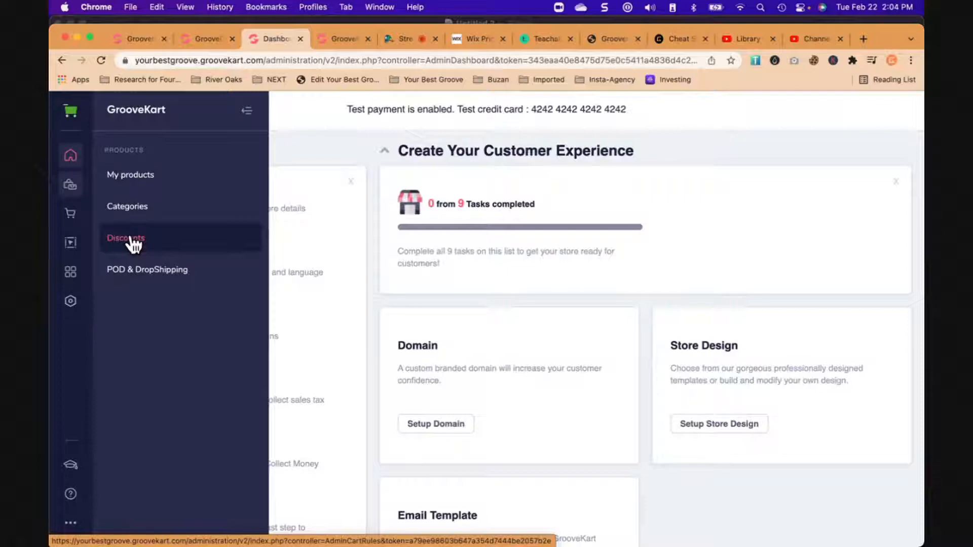
left_click(300, 39)
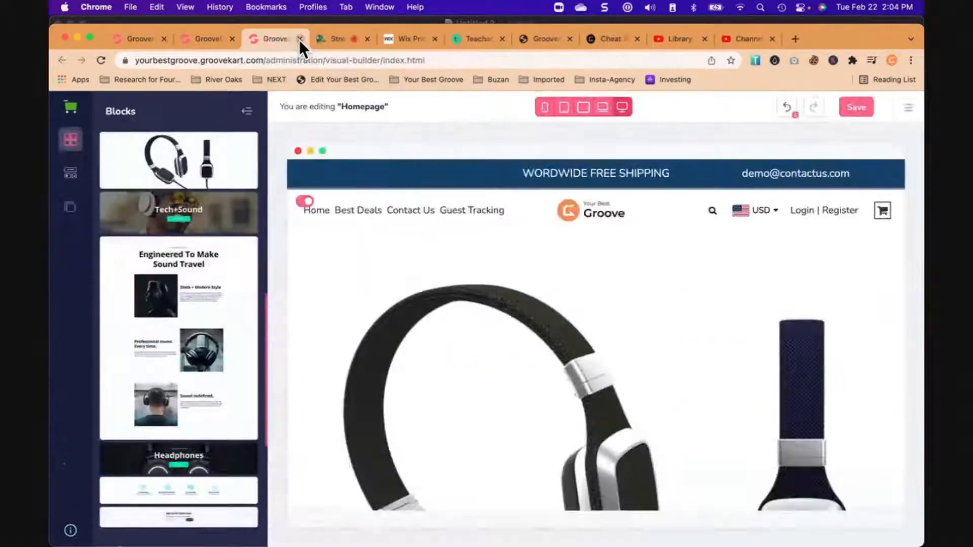
- Return from GrooveKart to the Groove overview and open the list of existing webinars in GrooveWebinar
left_click(222, 39)
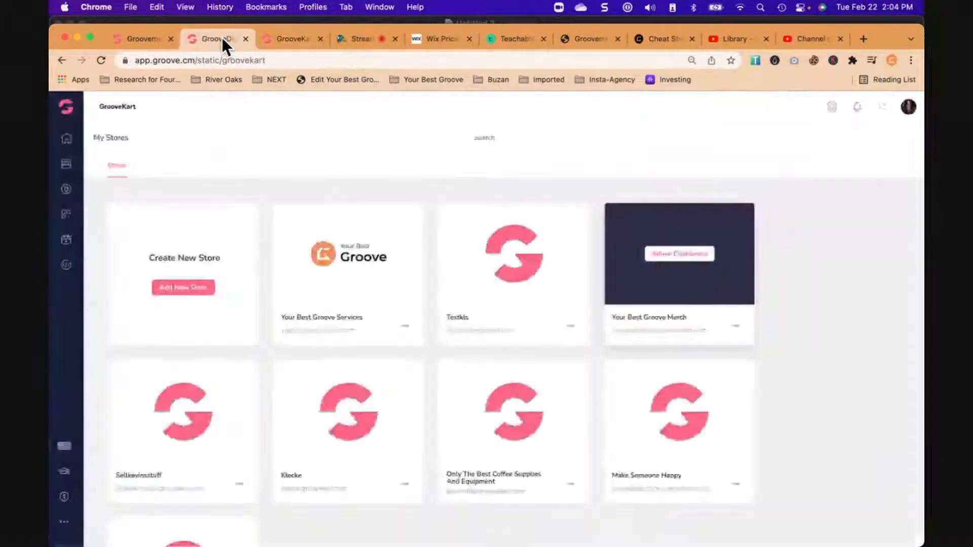
left_click(66, 106)
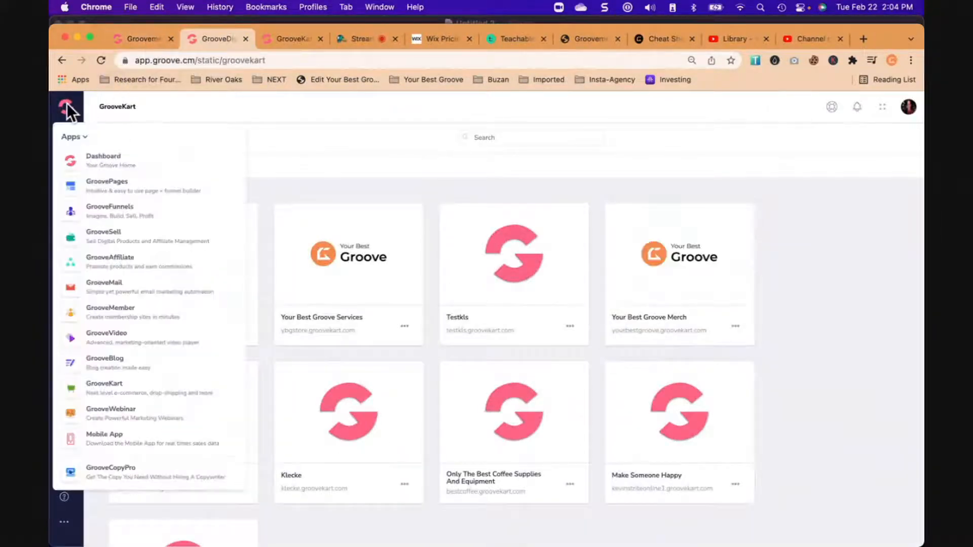
left_click(96, 167)
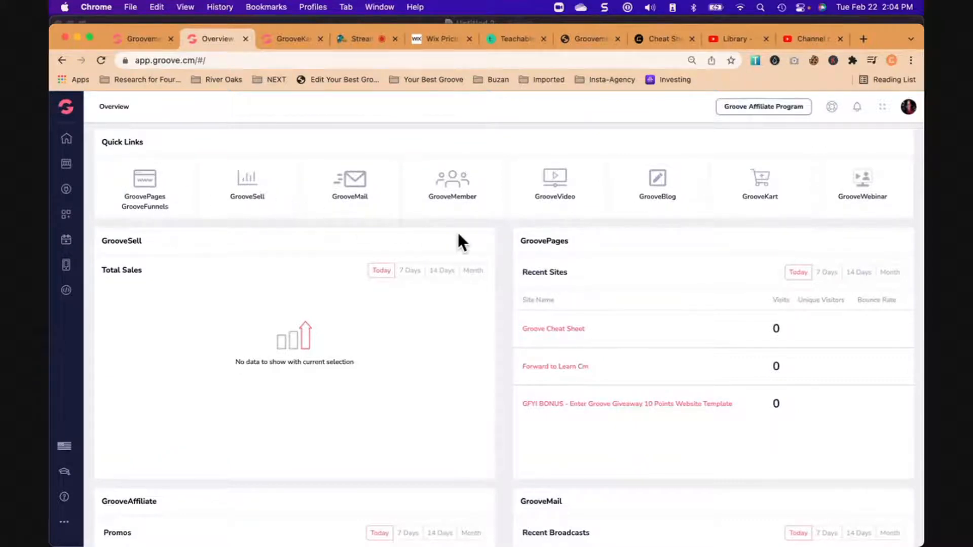
left_click(864, 193)
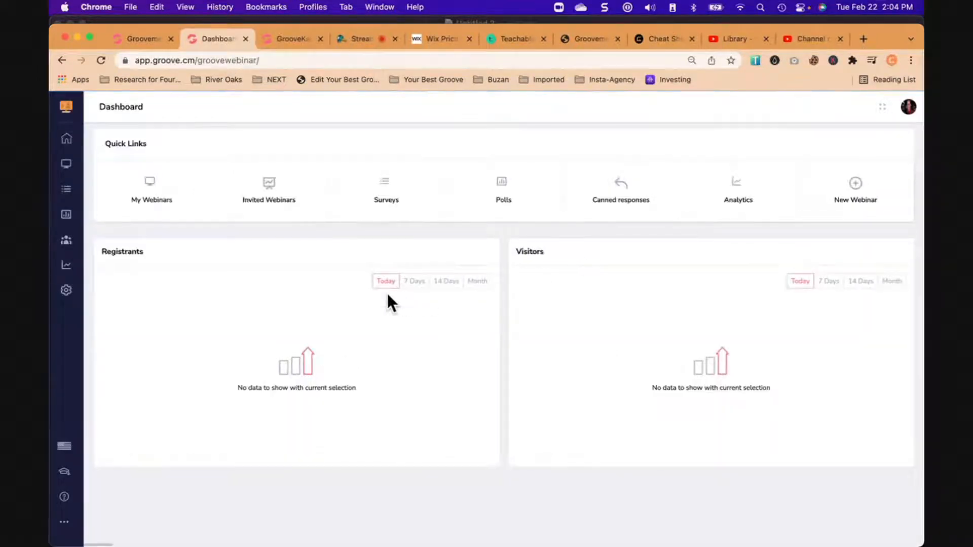
left_click(157, 198)
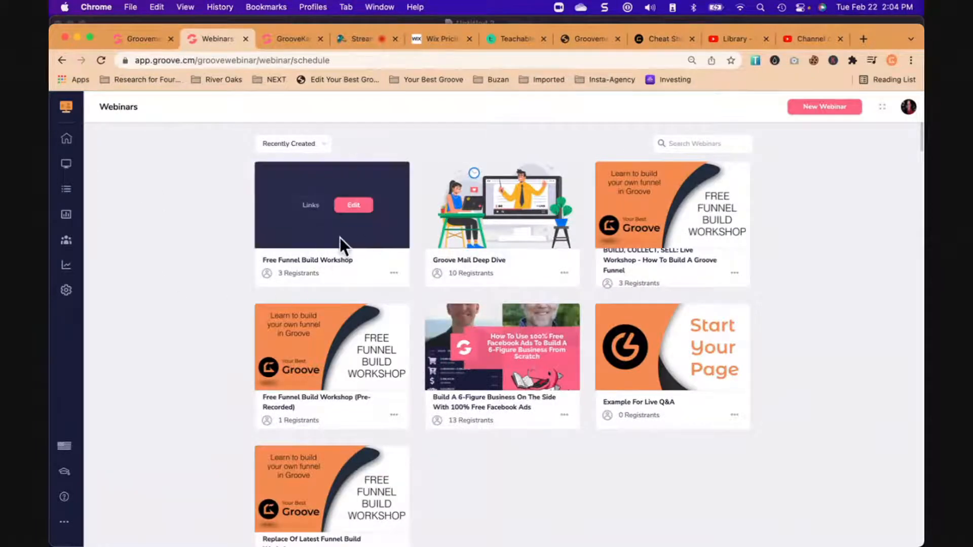
- Open the default hosted registration page of the first Free Funnel Build Workshop webinar and review its address and schedule
mouse_move(279, 230)
left_click(311, 205)
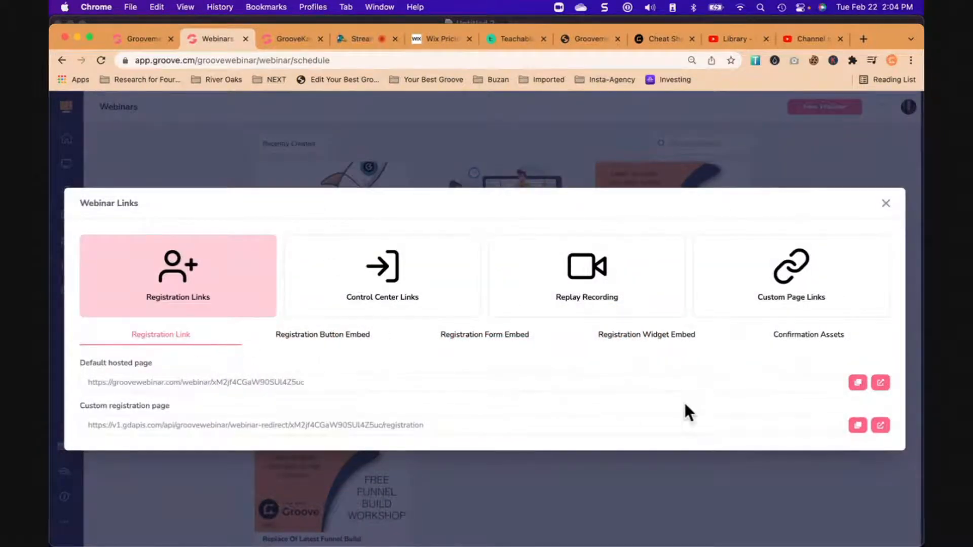
left_click(880, 383)
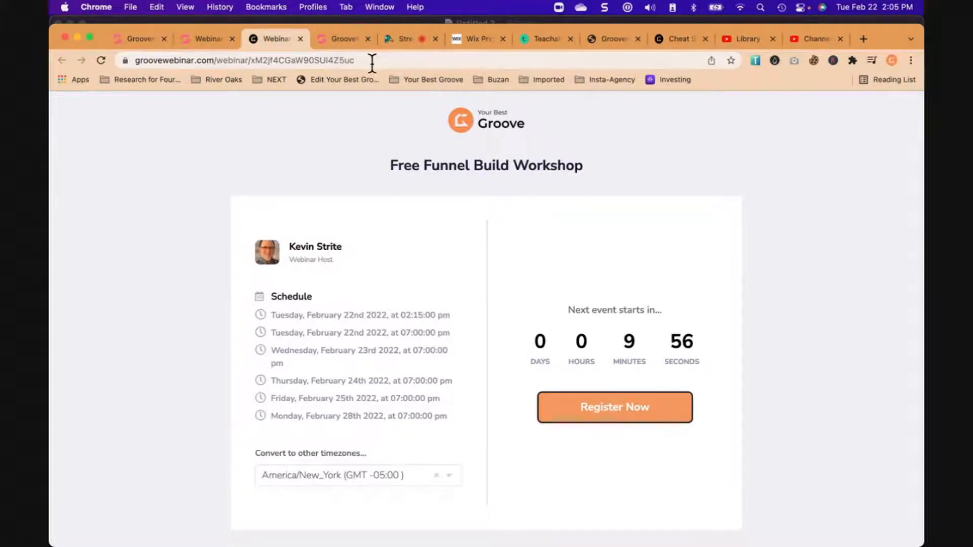
left_click_drag(372, 63, 265, 61)
left_click(312, 147)
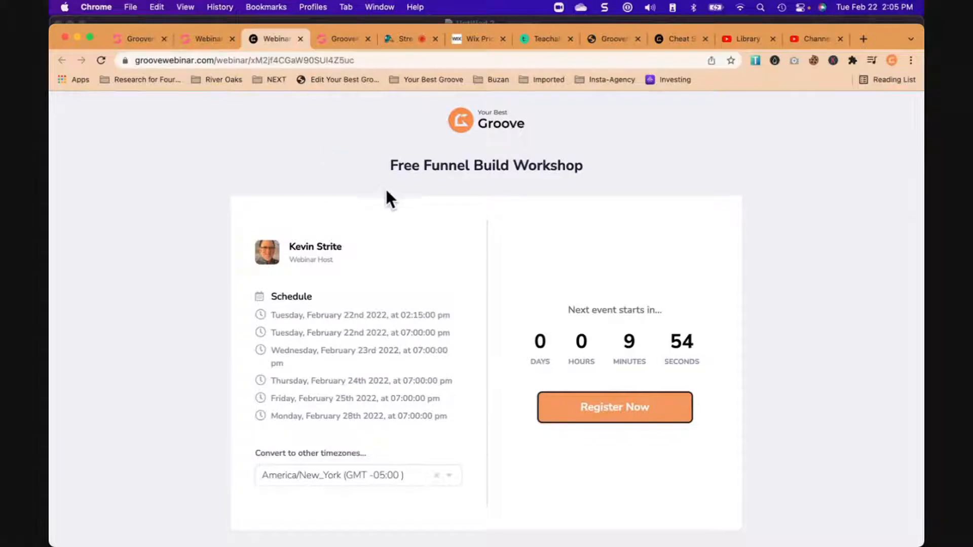
scroll(492, 294, "down", 1)
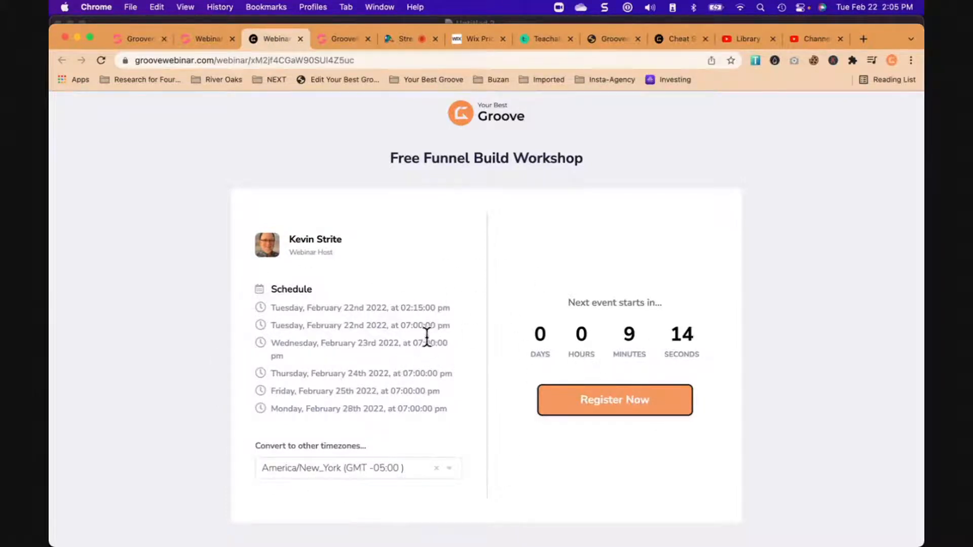
- Start registering for the workshop, choosing Tuesday, 22 February 2022 and the 02:15 pm session
left_click(624, 405)
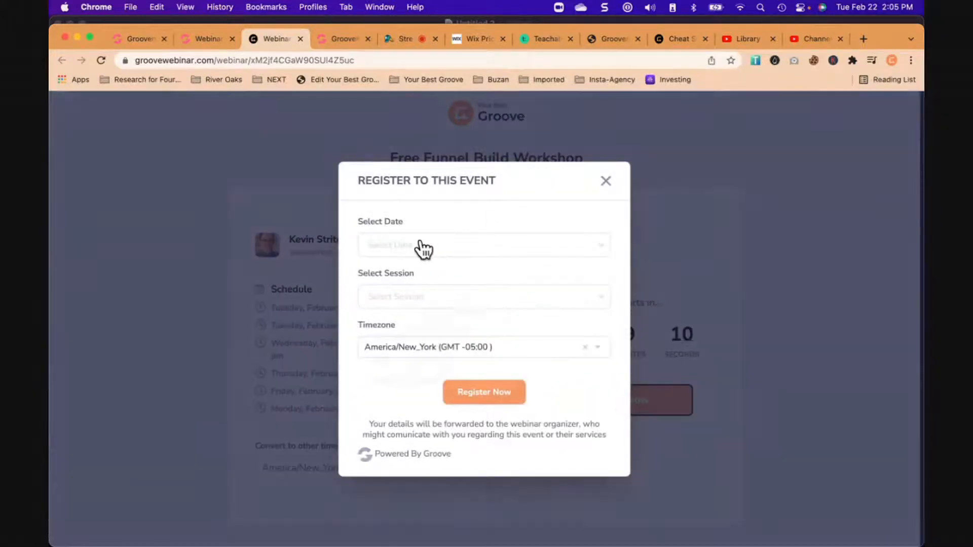
left_click(420, 247)
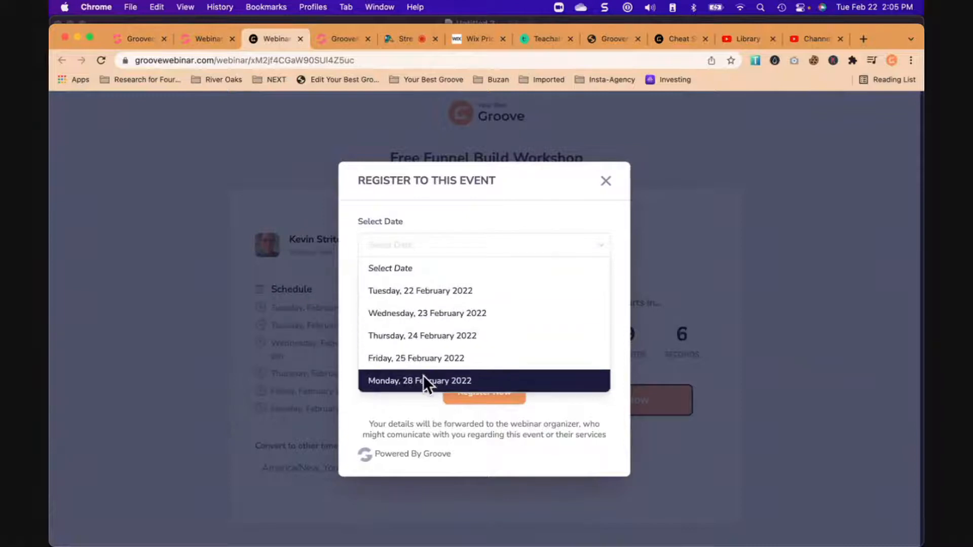
left_click(418, 297)
left_click(407, 301)
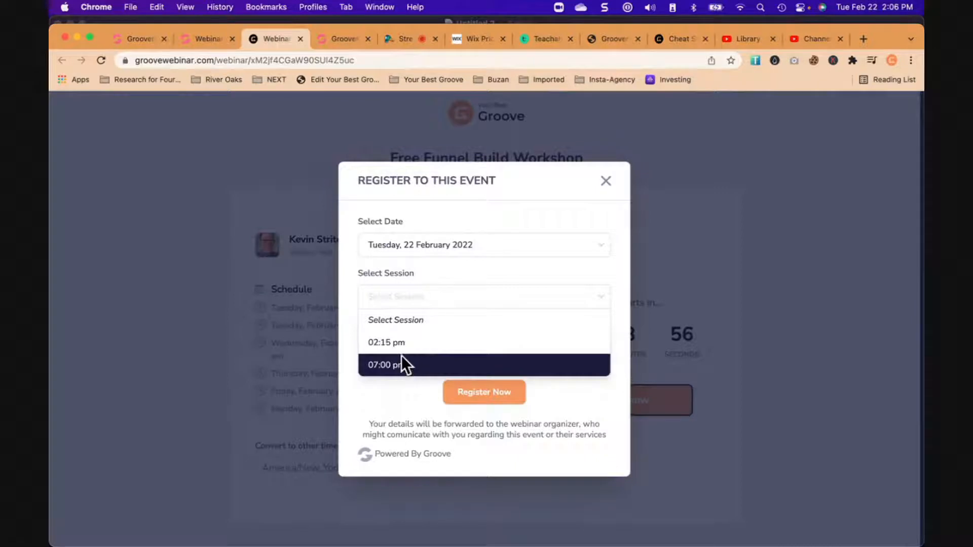
left_click(397, 342)
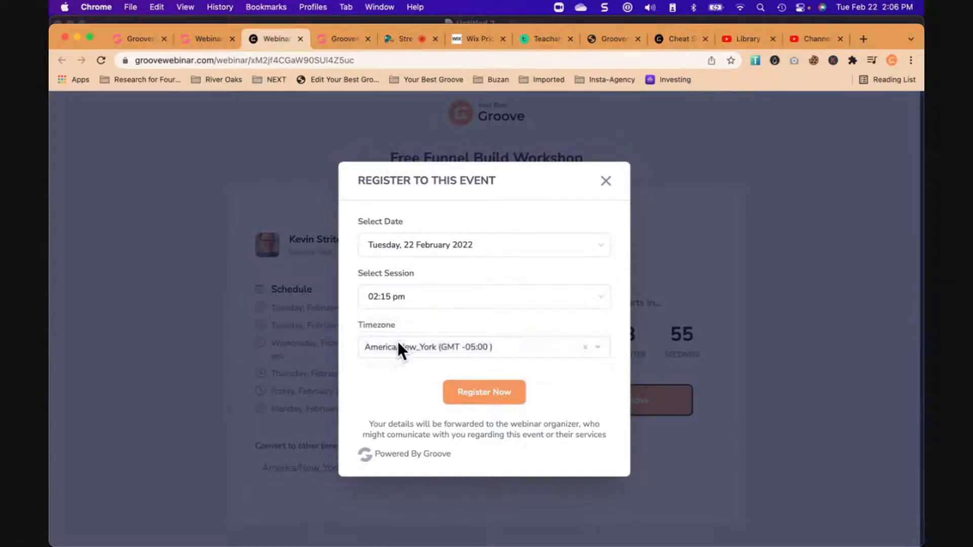
left_click(482, 402)
- Fill in the registrant's name and e-mail from a saved autofill entry and submit the contact details
left_click(402, 219)
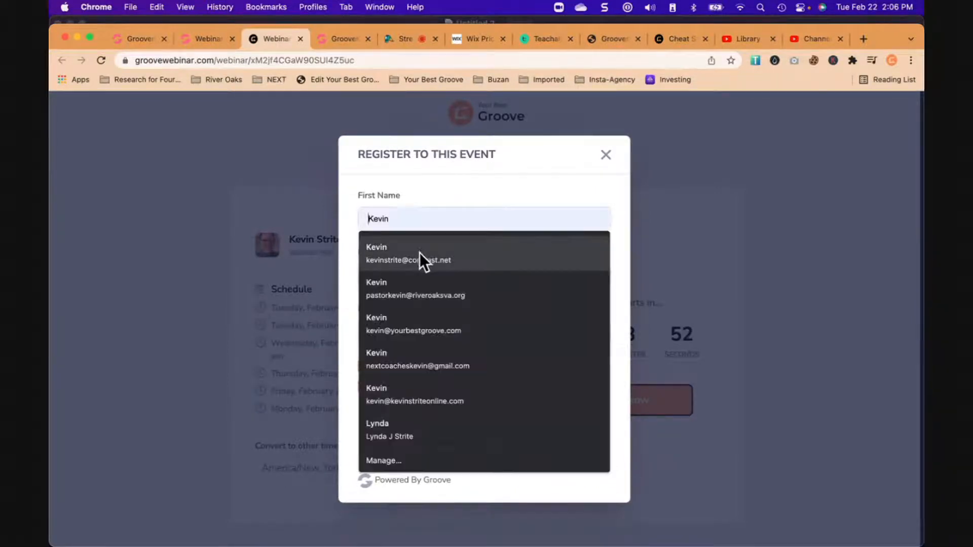
left_click(419, 257)
left_click(489, 419)
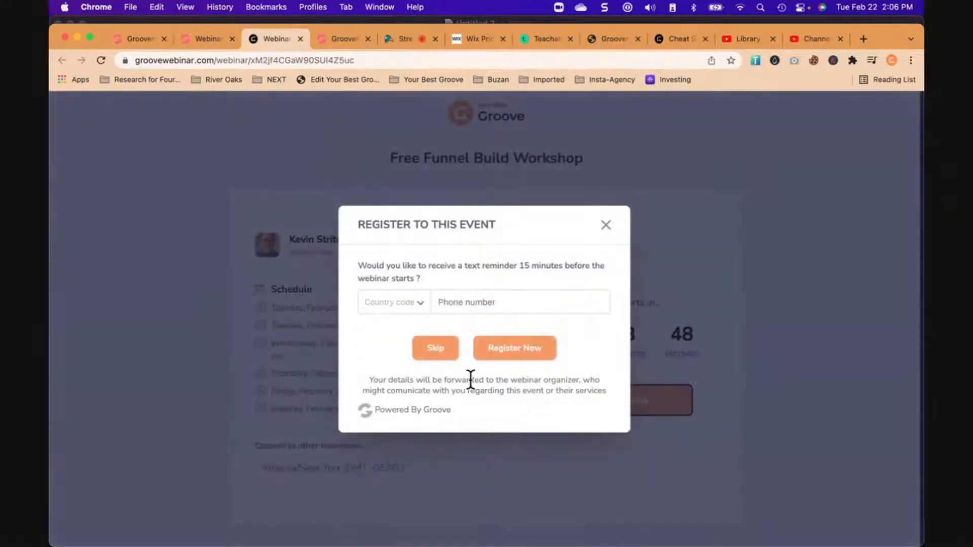
- Complete the workshop registration without a text reminder and open the webinar's waiting page
left_click(434, 352)
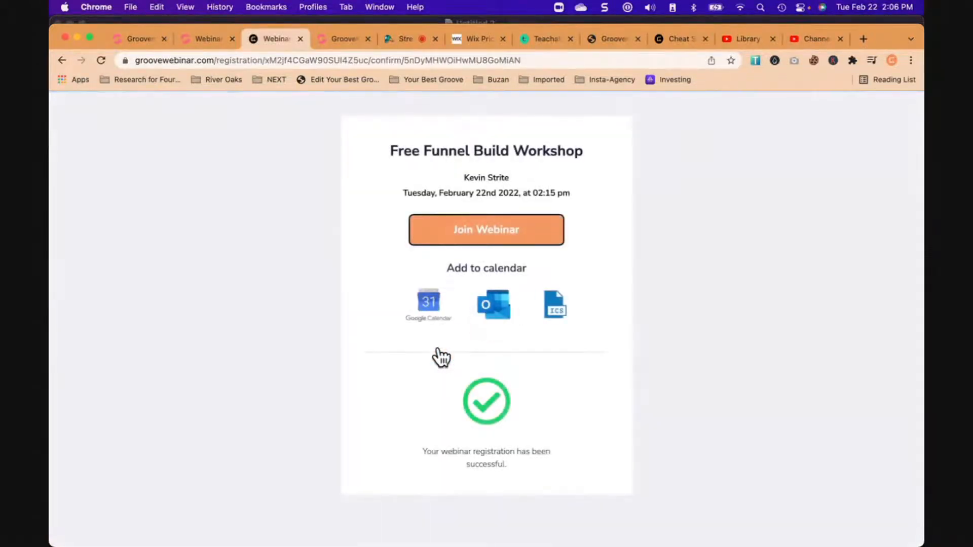
left_click(487, 235)
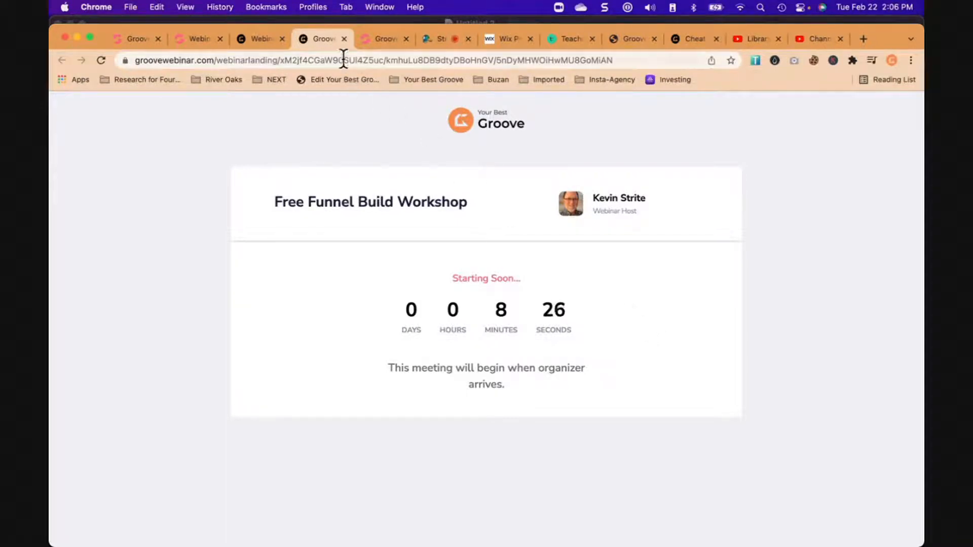
- Close the webinar waiting page, the registration confirmation and the GrooveWebinar list
left_click(344, 38)
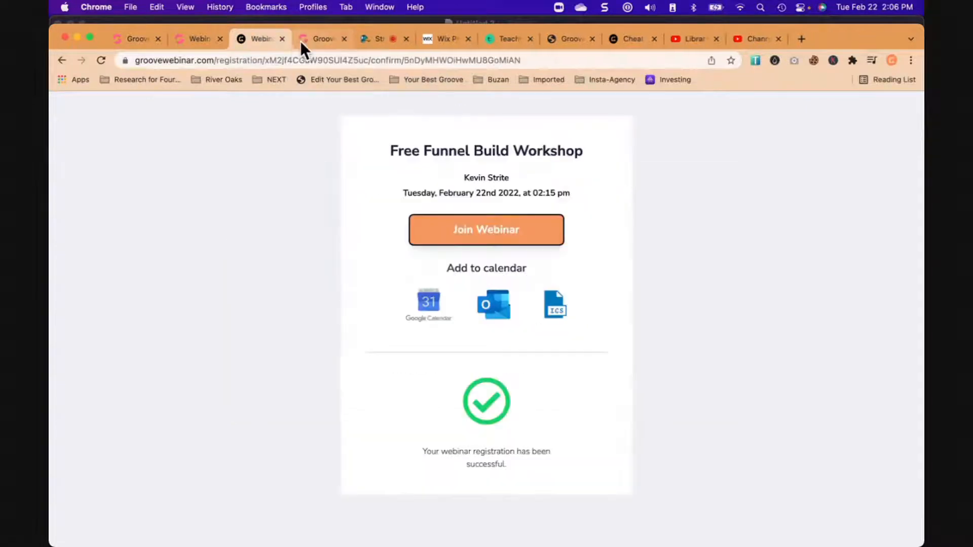
left_click(283, 38)
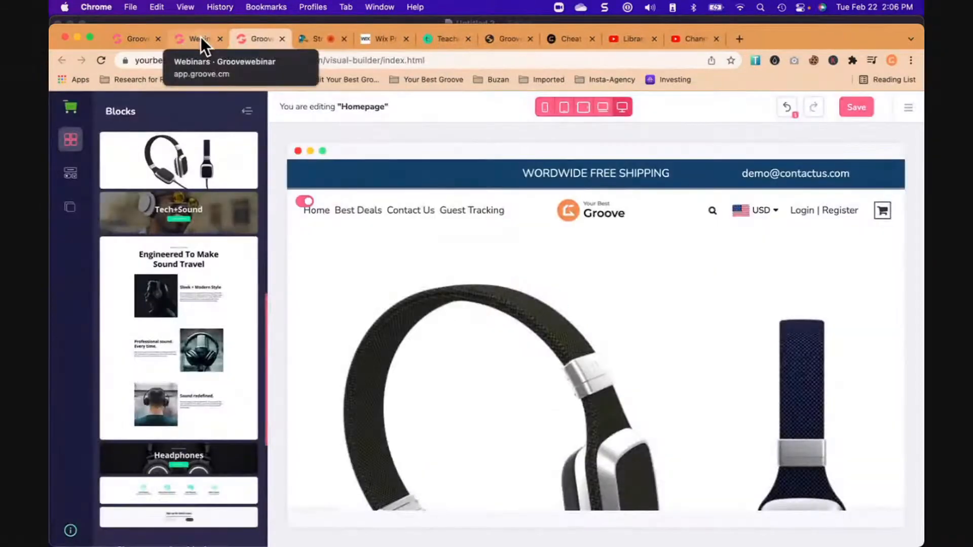
left_click(220, 38)
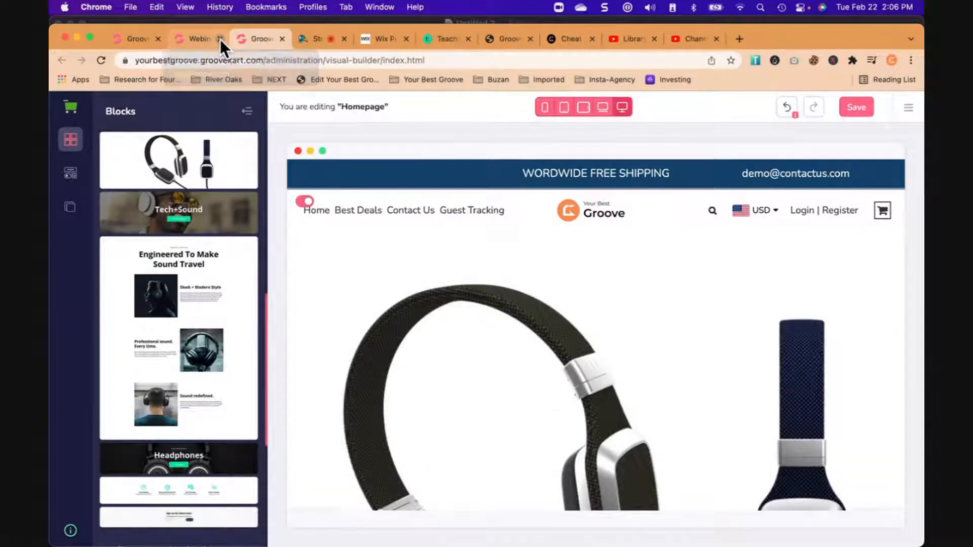
- Return to the GrooveMember courses page and go from there to the Groove dashboard
left_click(142, 42)
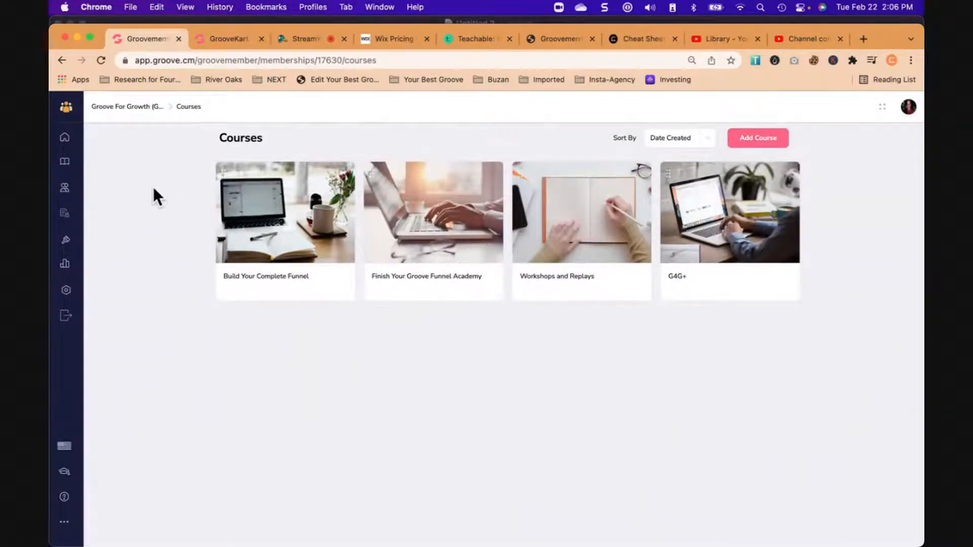
left_click(891, 60)
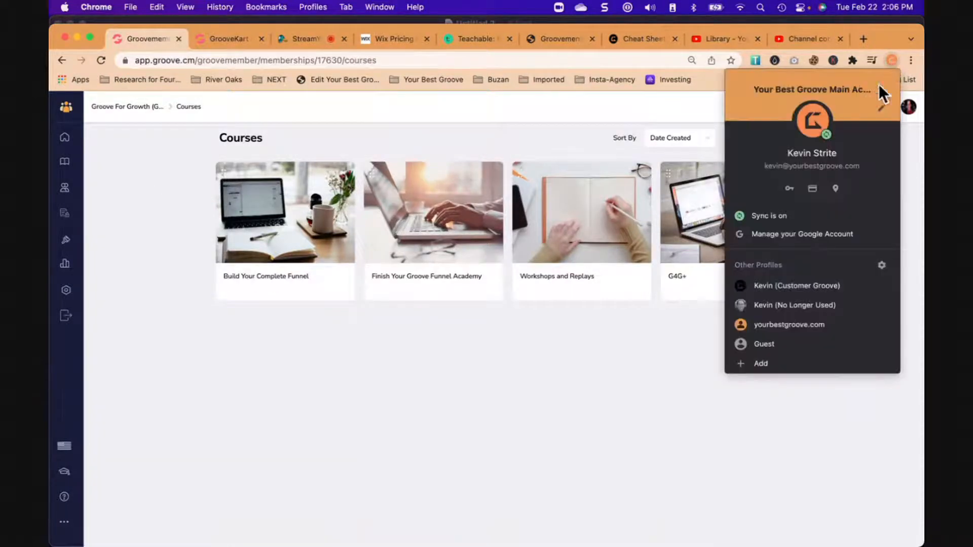
left_click(893, 59)
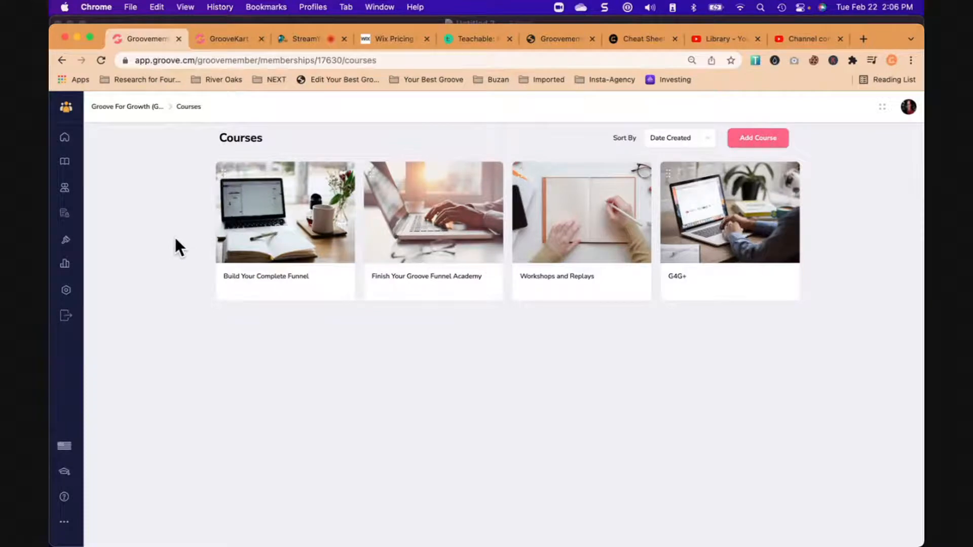
mouse_move(68, 112)
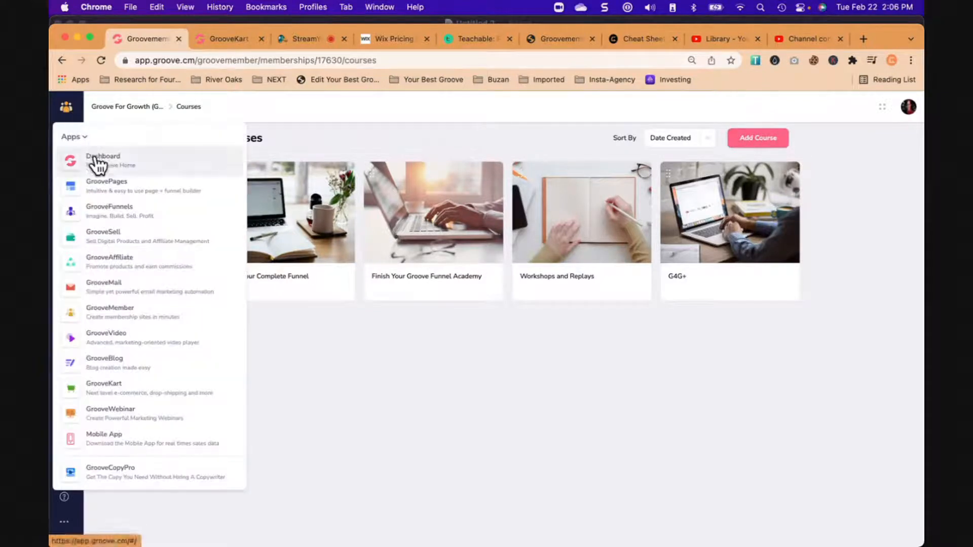
left_click(99, 158)
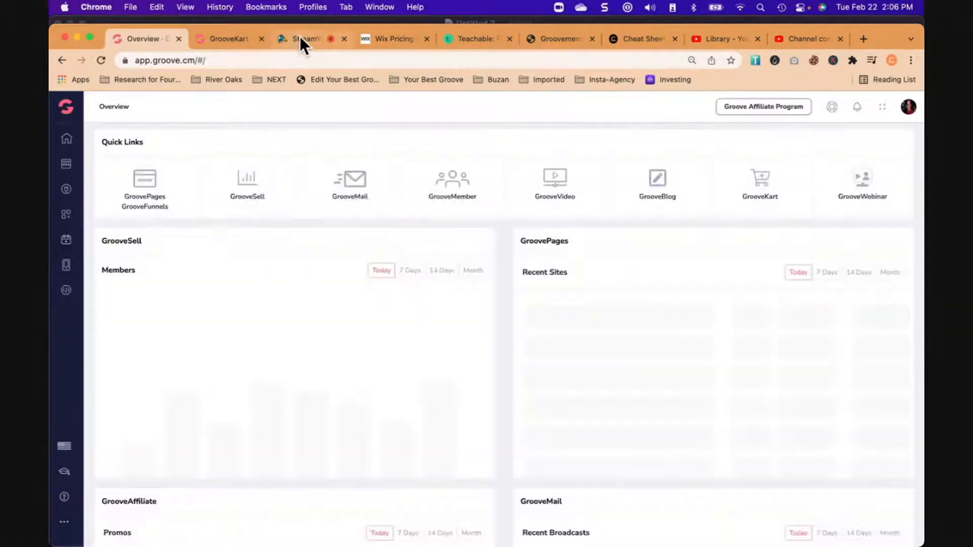
- Switch to the StreamYard broadcast and read the latest viewer comments and questions
left_click(300, 39)
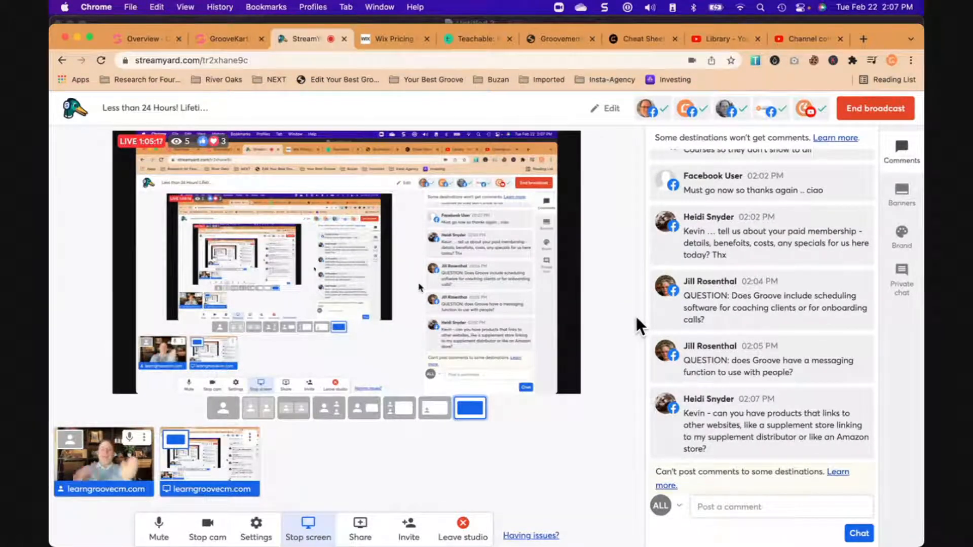
left_click(208, 462)
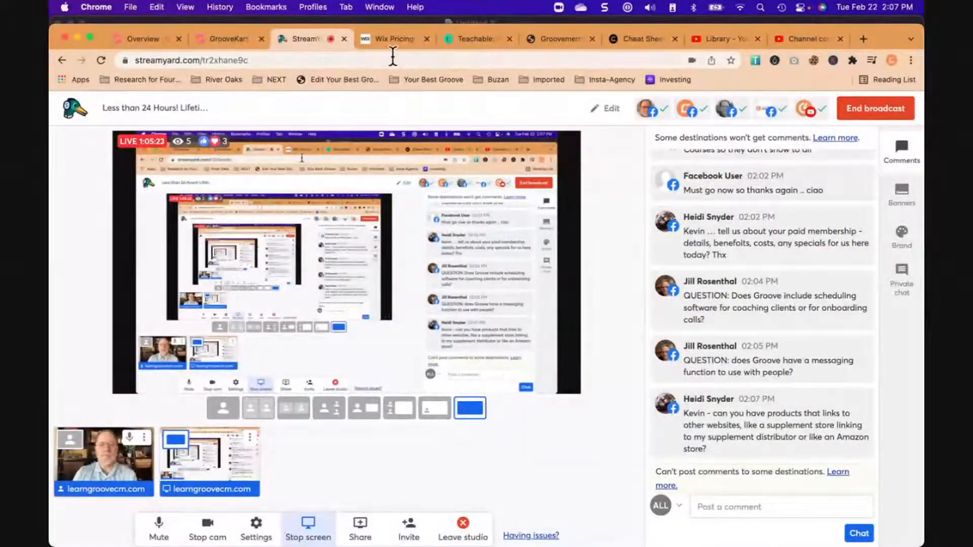
- Load yourbestgroove.com in place of the YouTube Studio page, check the StreamYard broadcast and return to the site
left_click(798, 37)
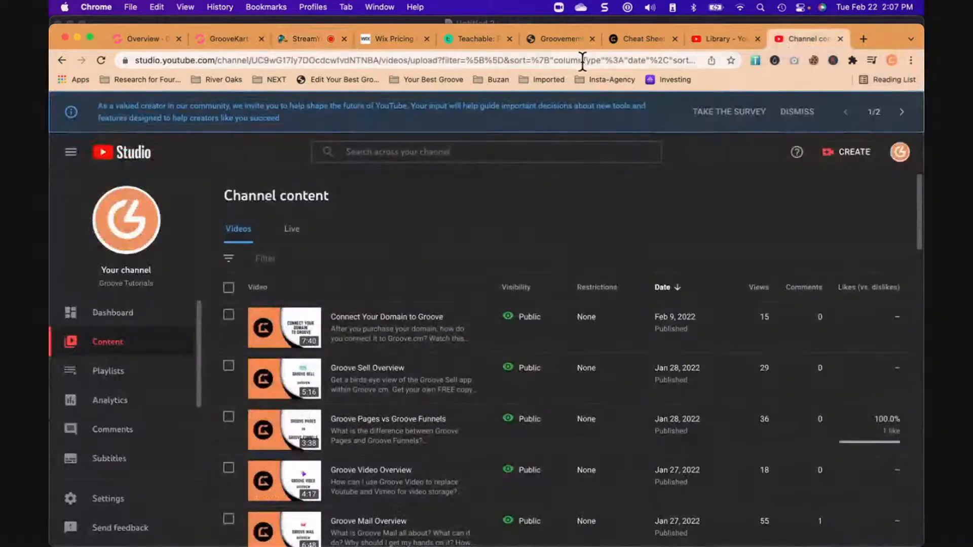
left_click(561, 61)
type("yourbestgroove.com")
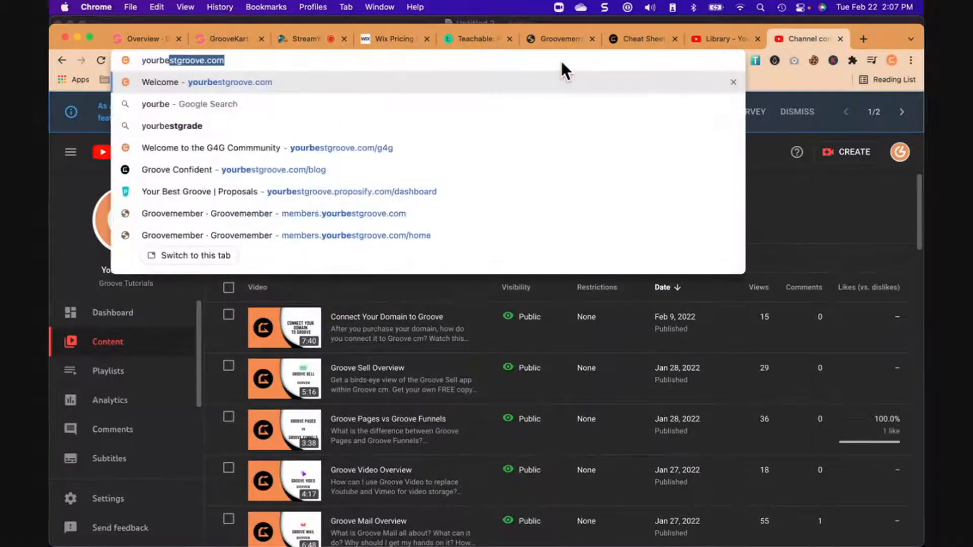
key("Return")
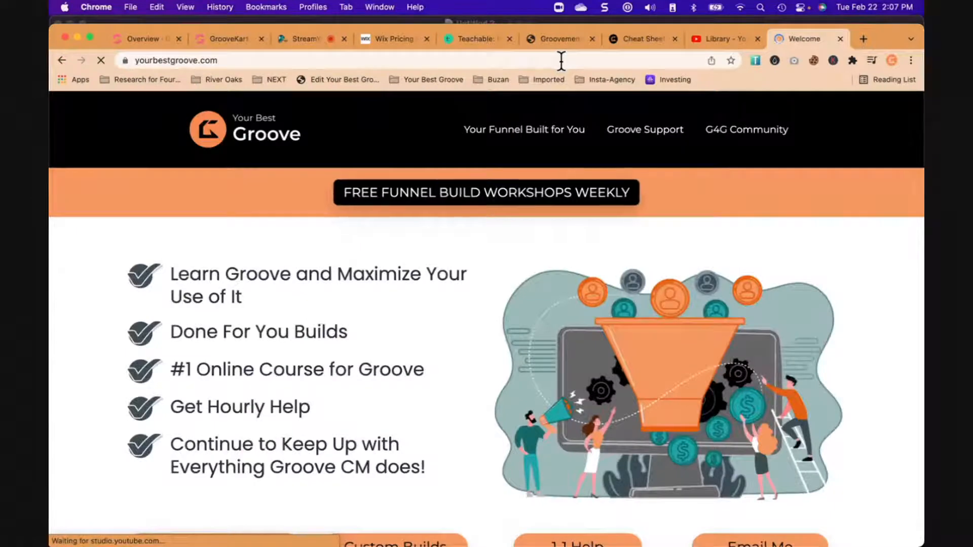
left_click(309, 38)
left_click(811, 38)
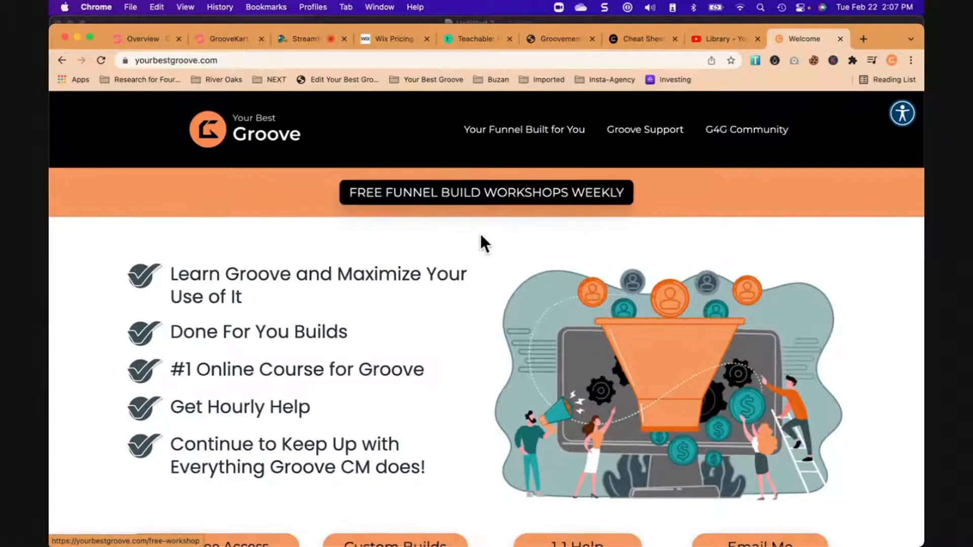
- Open the free funnel build workshops page from the homepage and look through its benefits and schedule
left_click(499, 205)
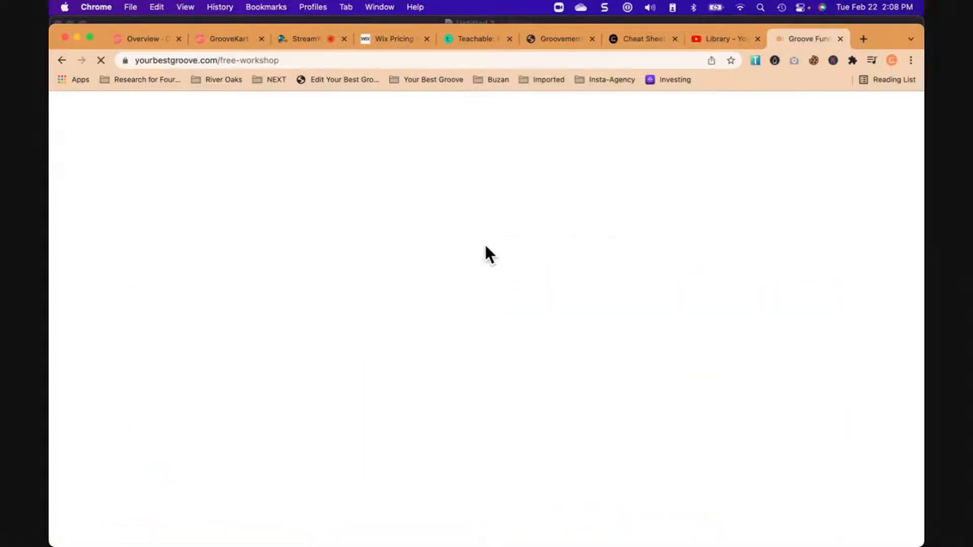
scroll(467, 325, "down", 5)
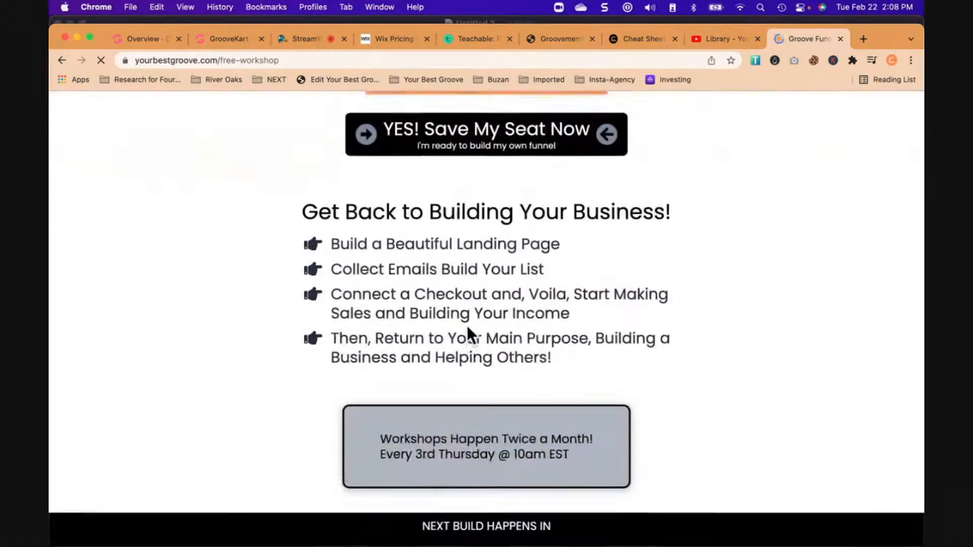
scroll(466, 330, "up", 5)
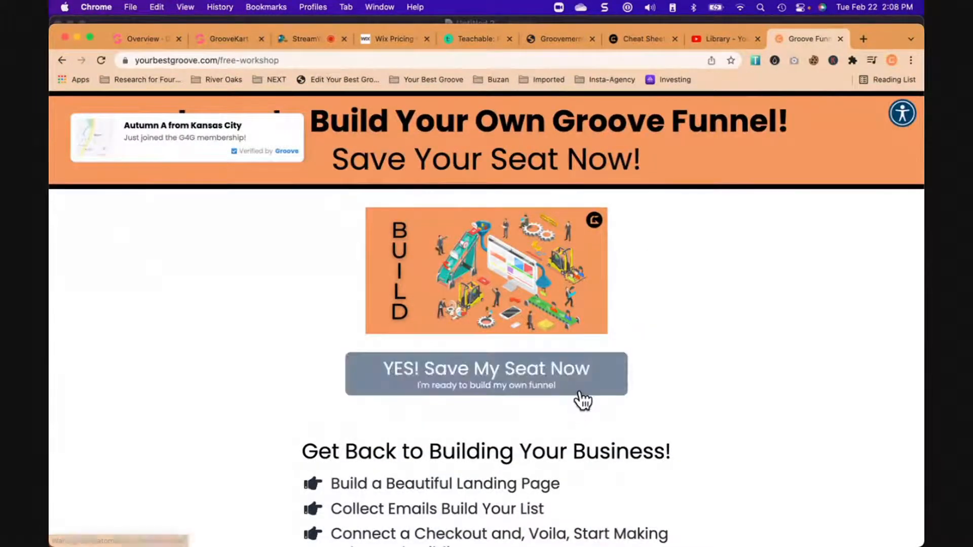
- Follow the seat-saving link to the Free Funnel Workshop sign-up form, review it and return to the homepage
left_click(580, 394)
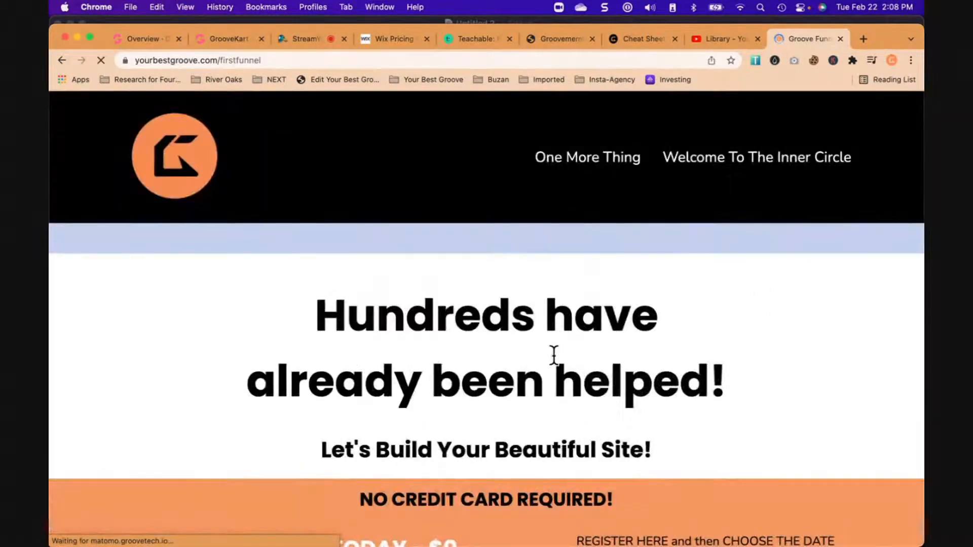
scroll(555, 355, "down", 5)
scroll(554, 357, "down", 3)
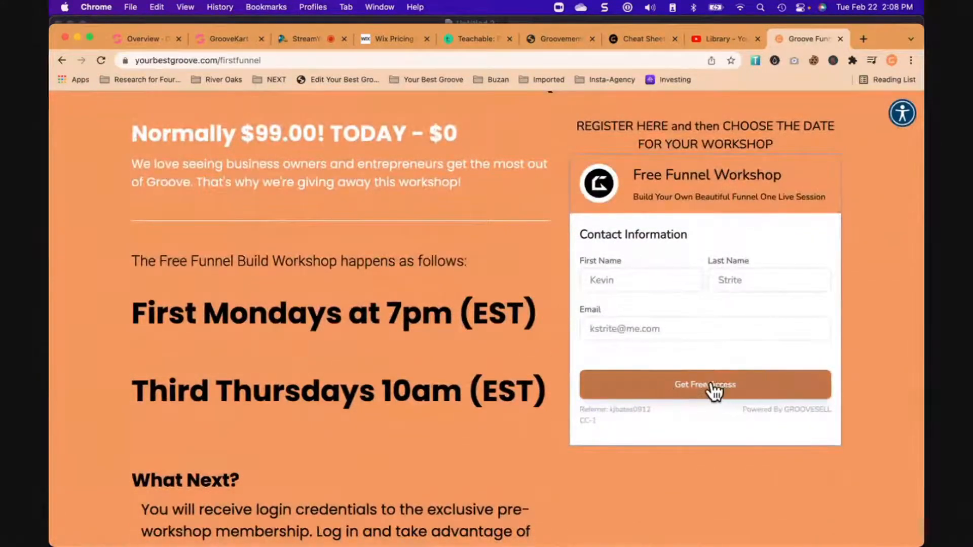
left_click(717, 389)
left_click(61, 61)
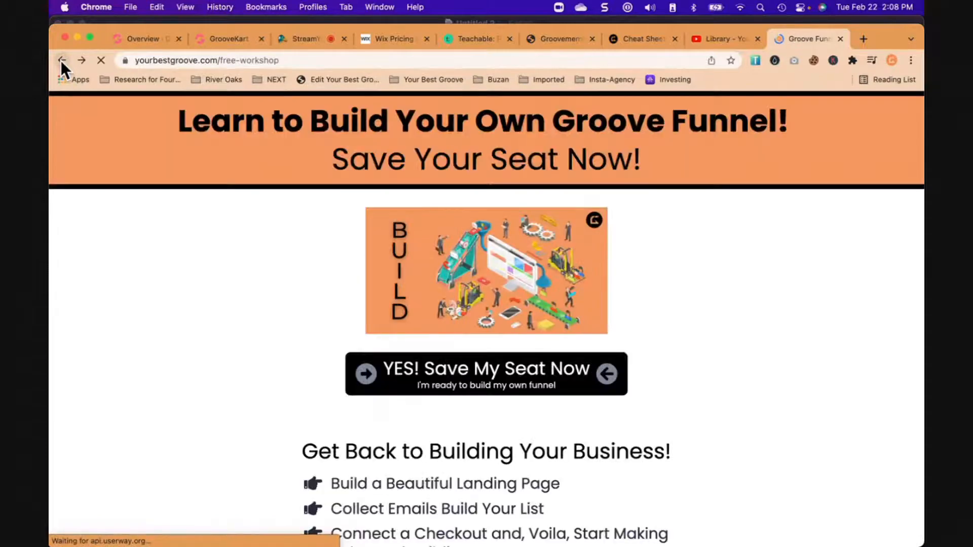
left_click(60, 60)
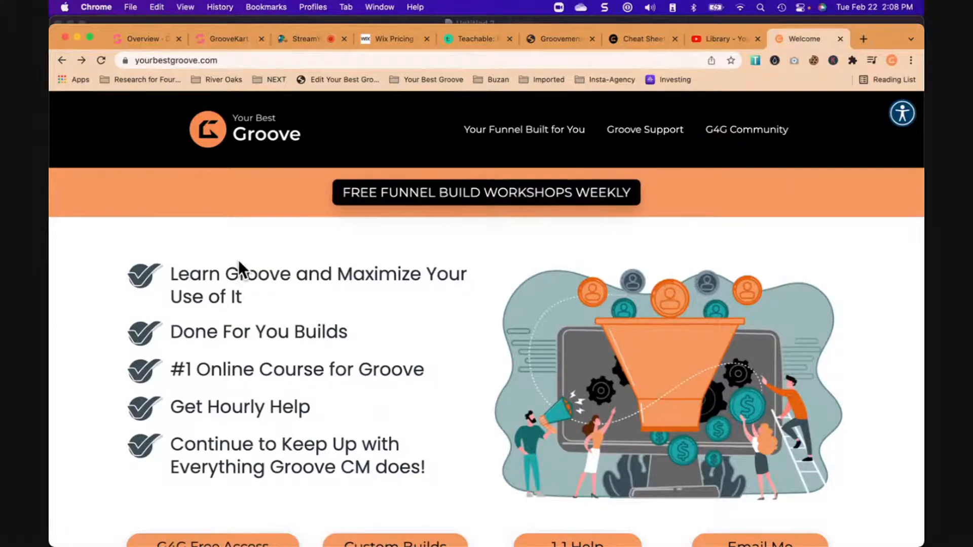
- Review the homepage's G4G membership, 1-1 support and custom funnel build offers, and the completed projects section
scroll(282, 299, "down", 6)
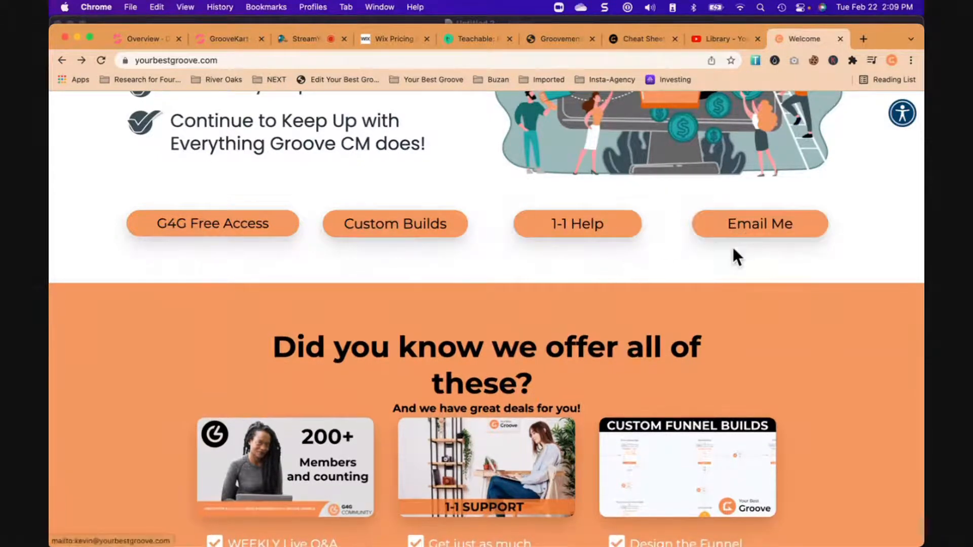
scroll(511, 343, "down", 6)
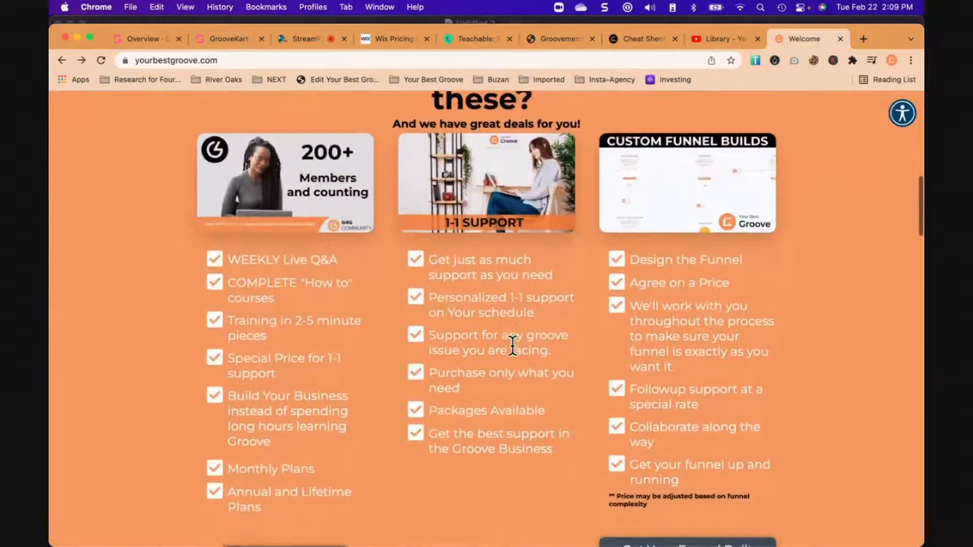
scroll(513, 345, "down", 7)
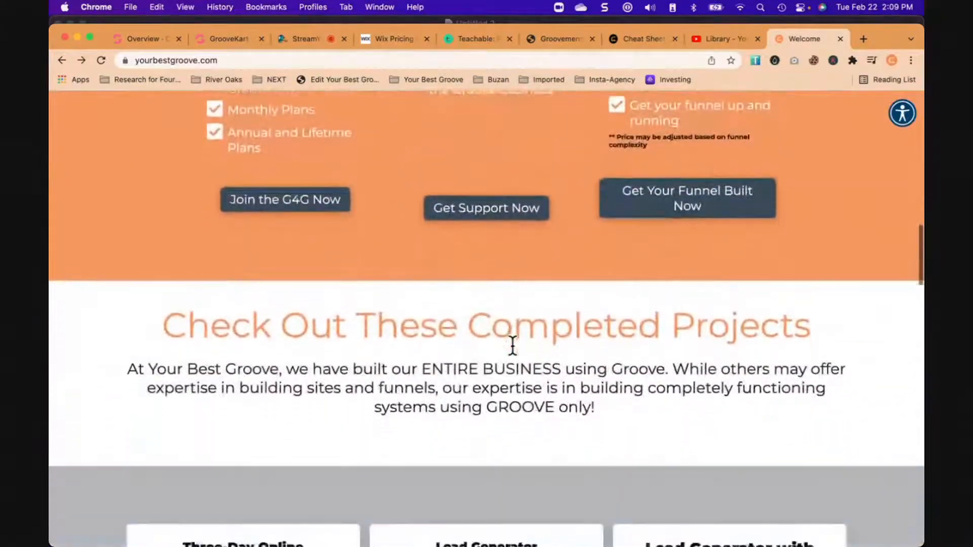
scroll(512, 345, "down", 2)
scroll(513, 346, "up", 20)
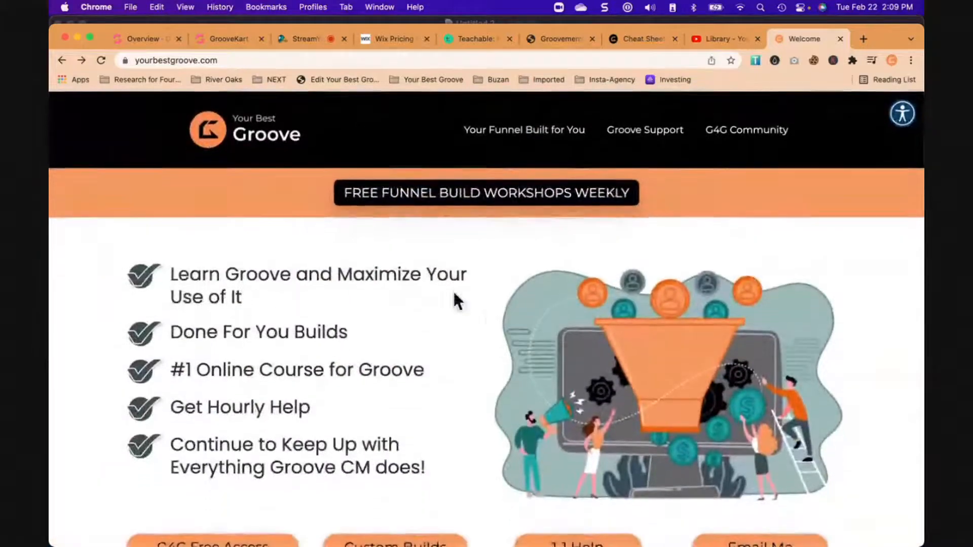
scroll(461, 328, "down", 2)
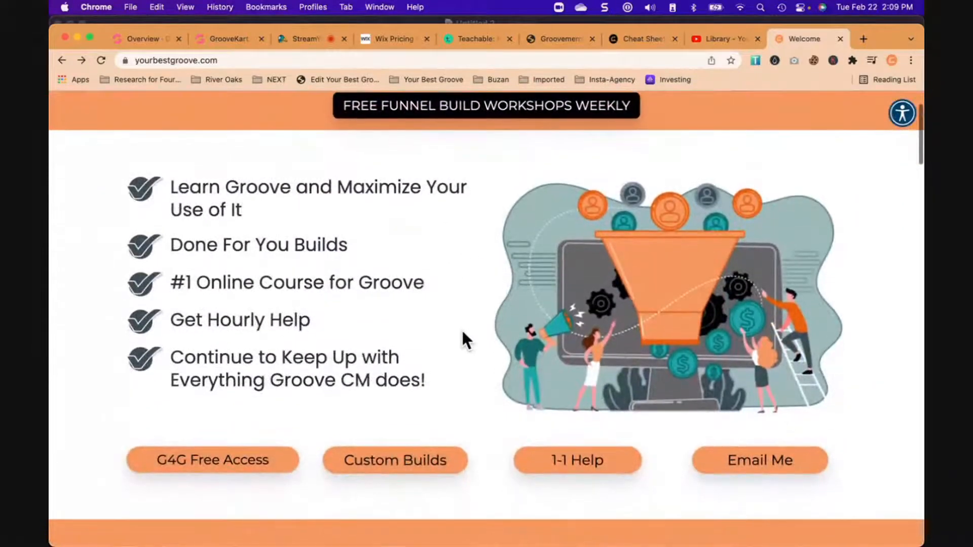
scroll(461, 328, "up", 2)
- Open the G4G Community page and review its free access and membership options and the list of member benefits
left_click(767, 135)
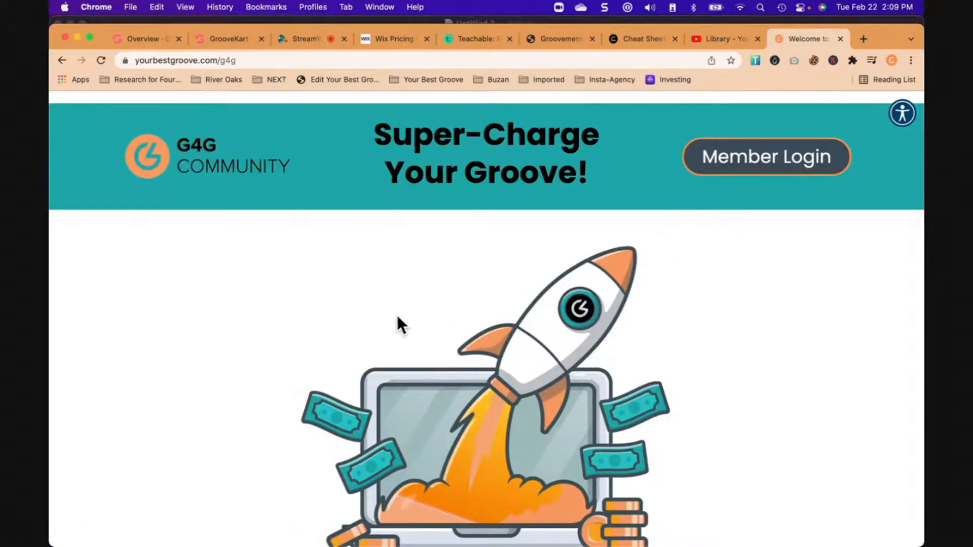
scroll(243, 339, "down", 5)
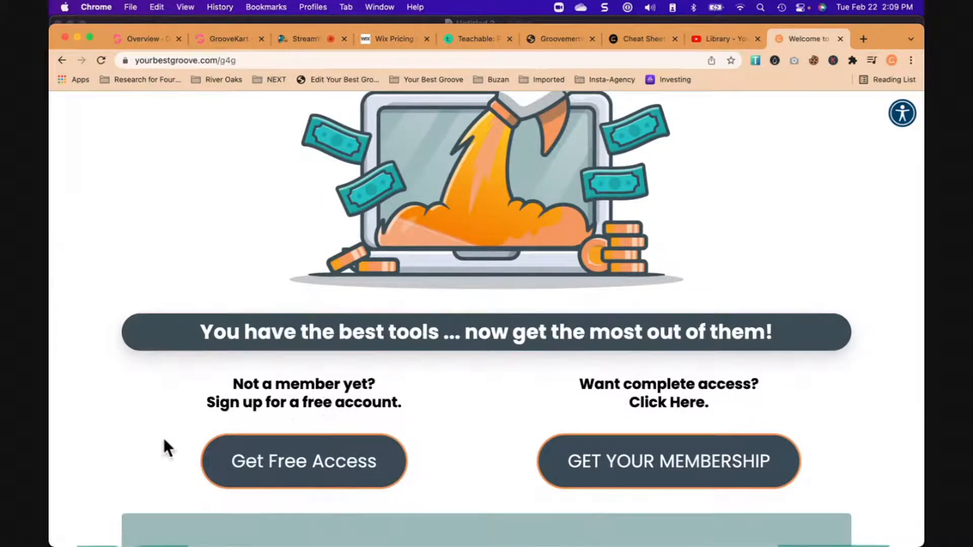
scroll(131, 434, "down", 5)
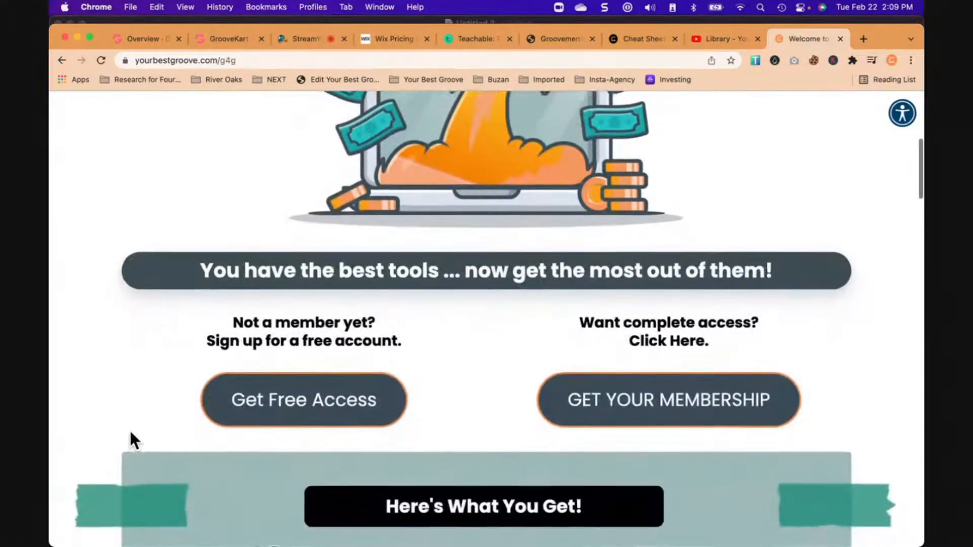
scroll(566, 376, "down", 6)
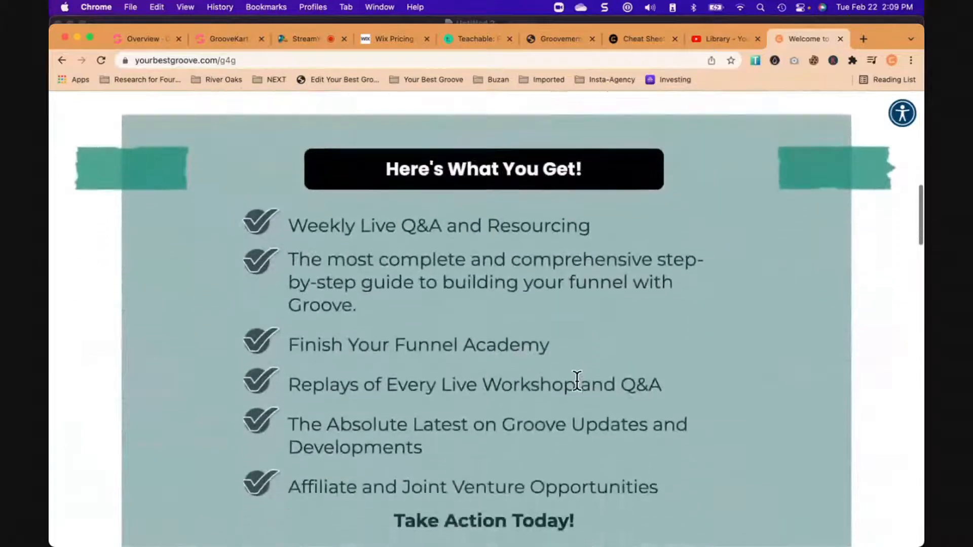